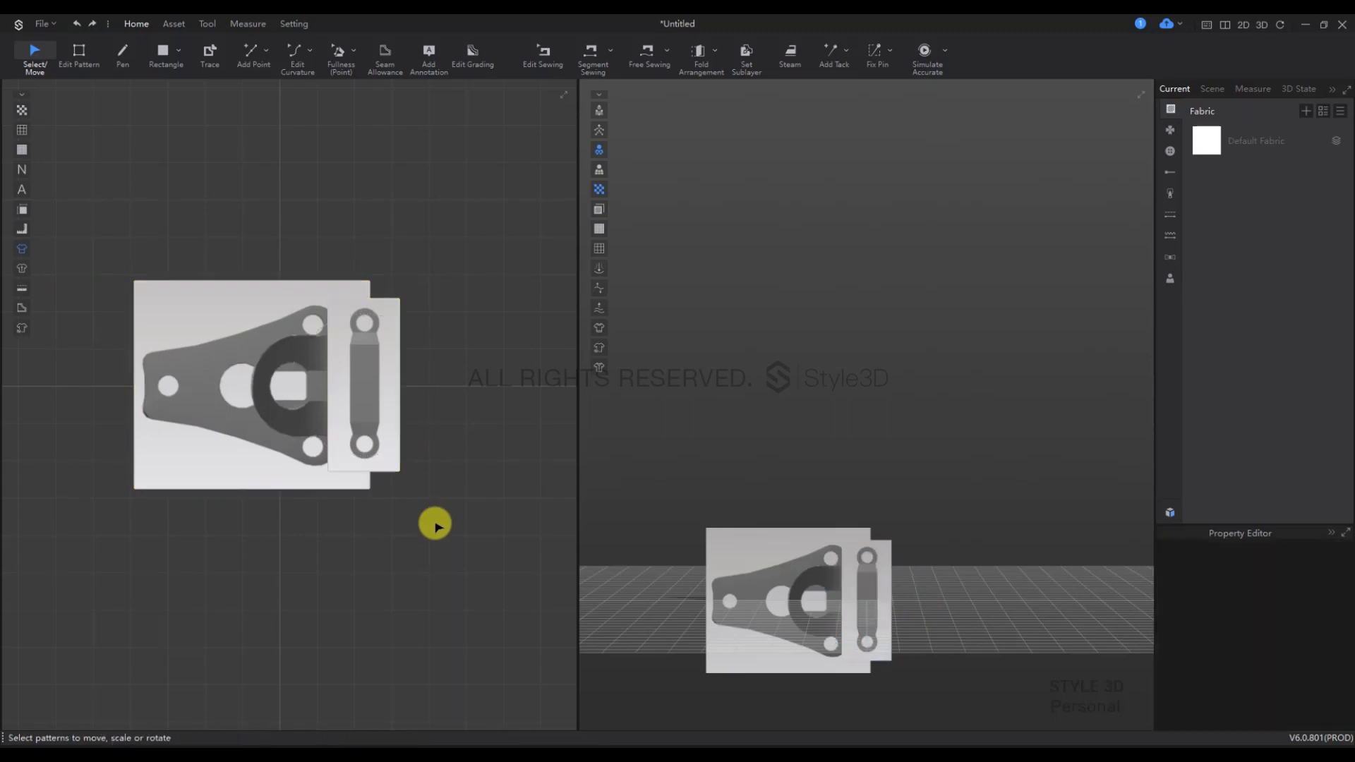
Step: Scale the strap reference image to about the hook image's height and place it beside the hook image without overlap
mouse_move(384, 405)
mouse_down()
mouse_move(257, 394)
mouse_move(311, 448)
mouse_up()
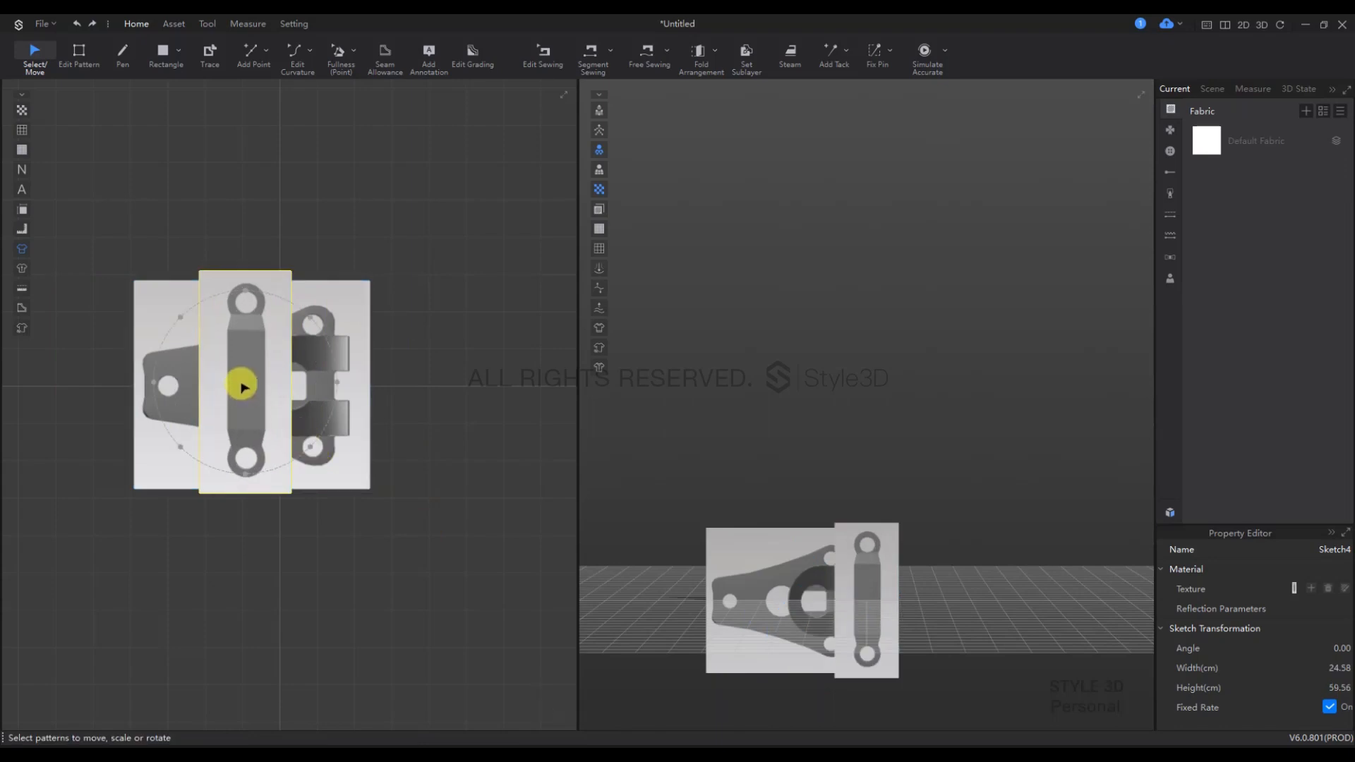
drag(243, 387, 246, 388)
mouse_move(312, 450)
mouse_down()
mouse_move(301, 441)
mouse_move(409, 401)
mouse_move(445, 408)
mouse_up()
click(409, 566)
Step: With the Pen tool, trace the upper half of the hook plate's narrow end from the centreline around its rounded corner
scroll(331, 427, up, 2)
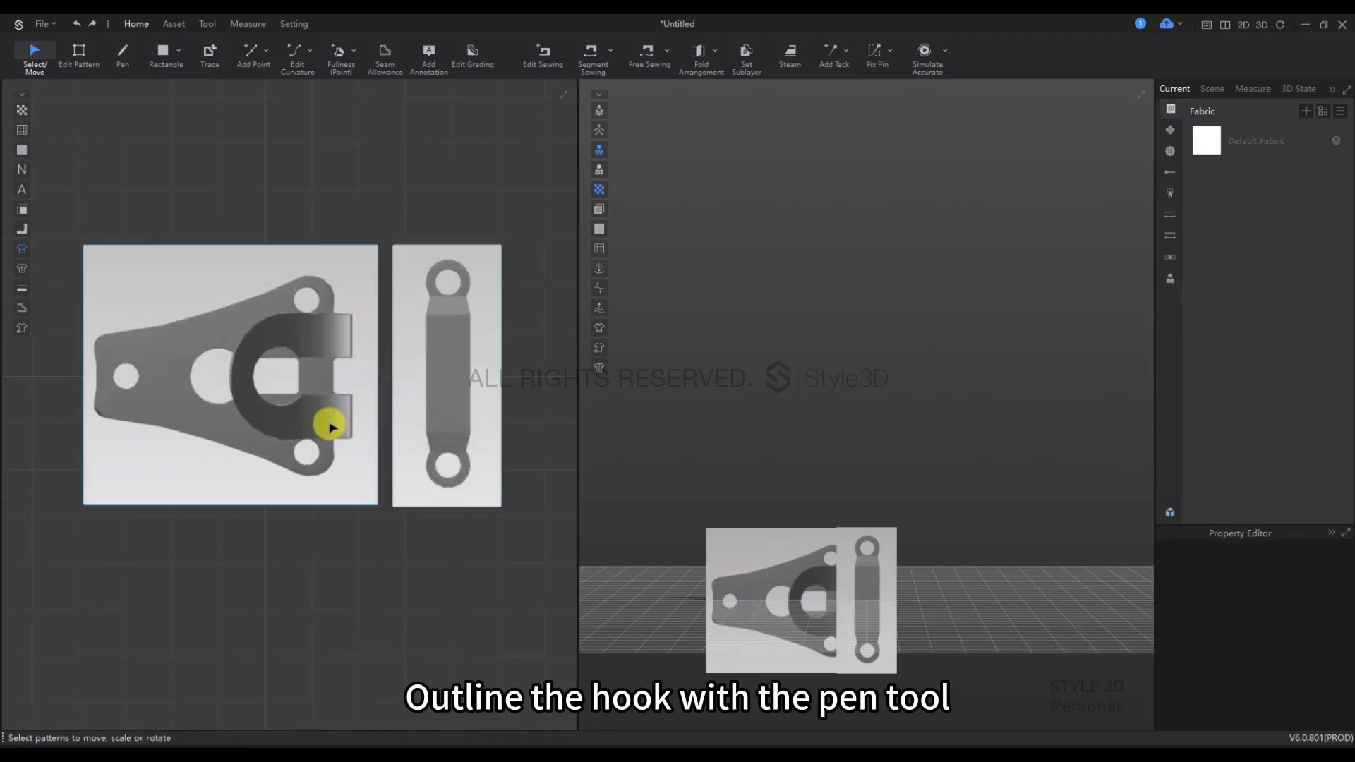
scroll(332, 426, up, 4)
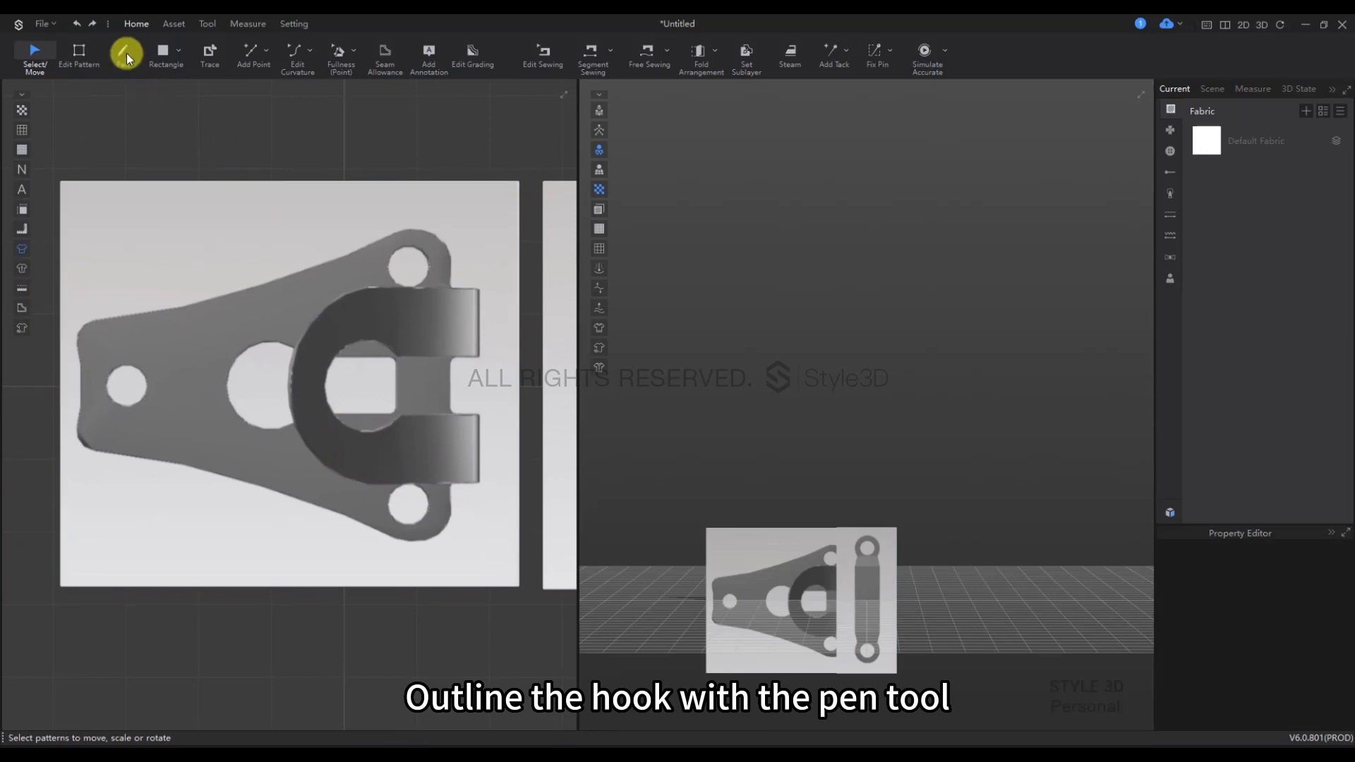
click(125, 56)
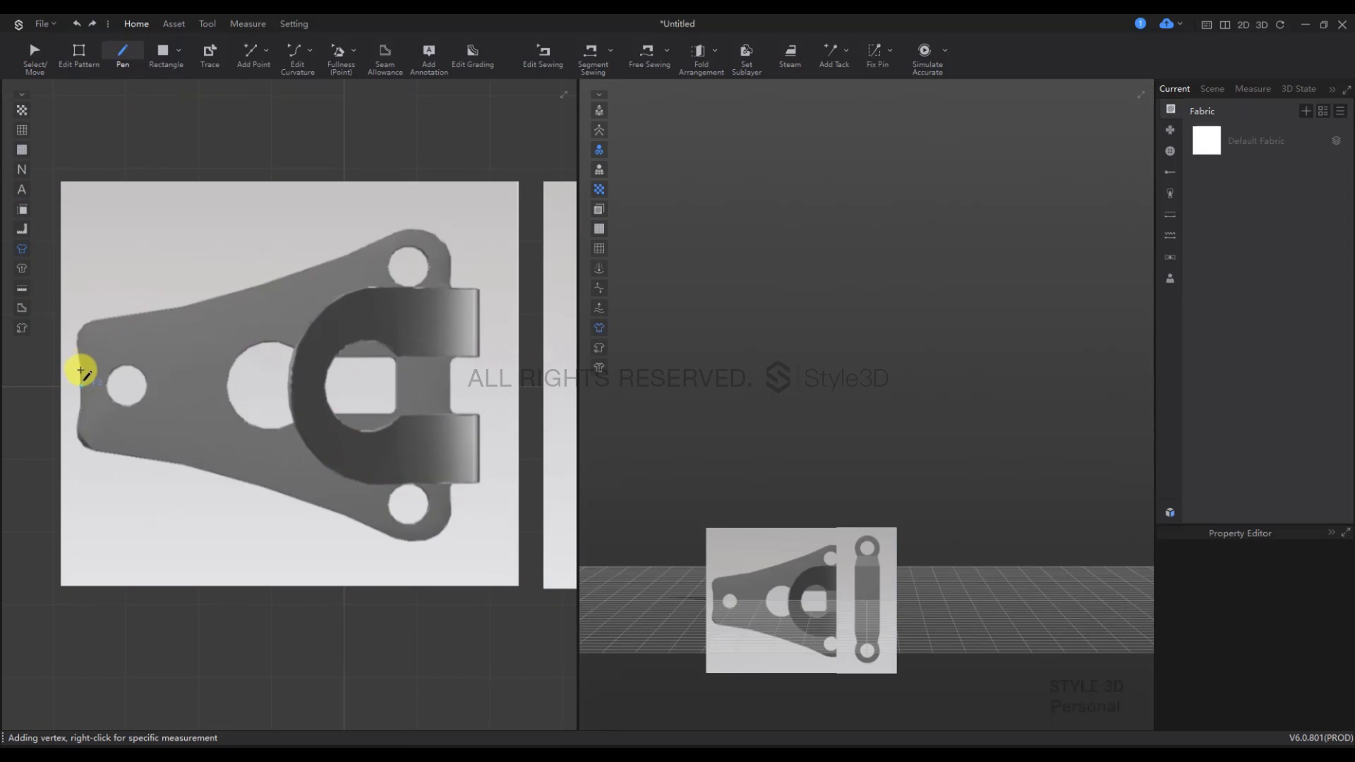
scroll(82, 370, up, 3)
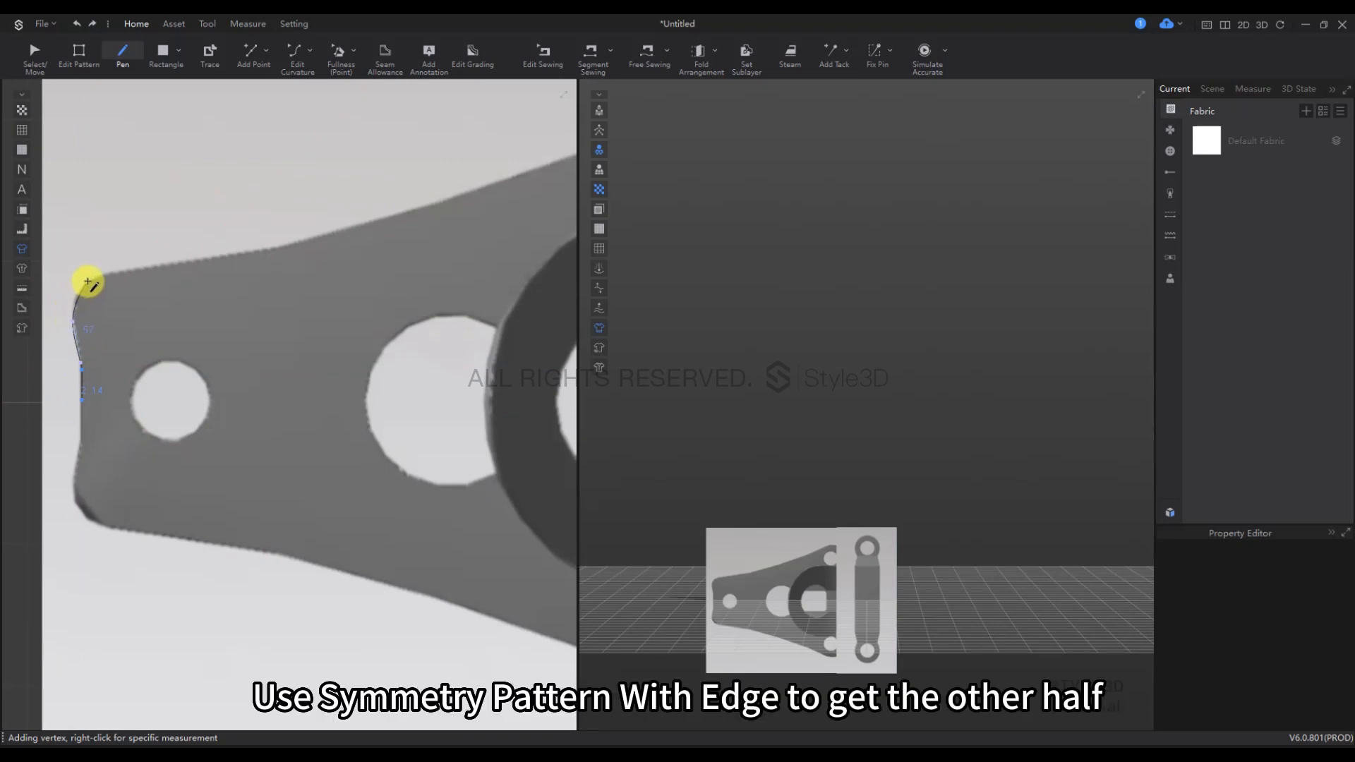
click(125, 272)
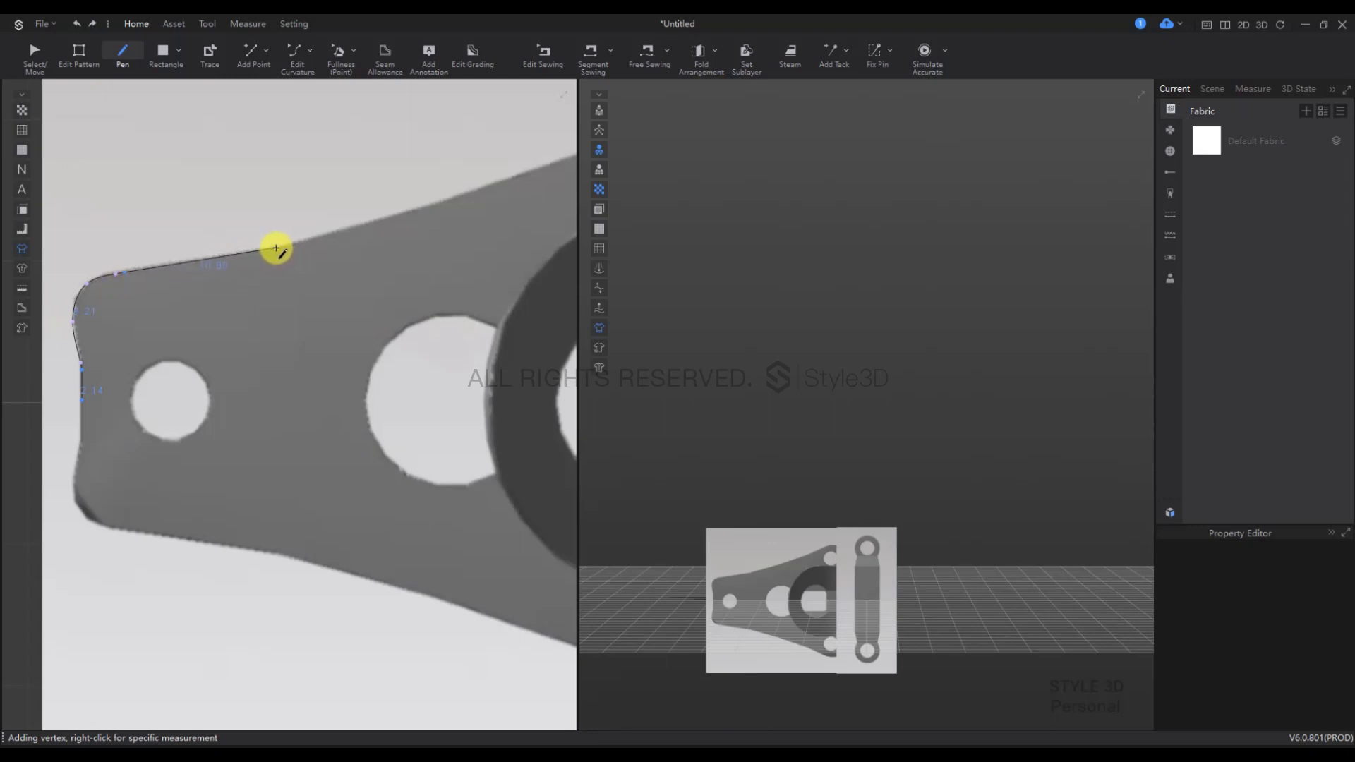
click(276, 248)
Step: Continue the plate outline along the upper sloping edge and curve it around the corner beside the upper hole
middle_drag(276, 248, 94, 409)
scroll(95, 410, down, 2)
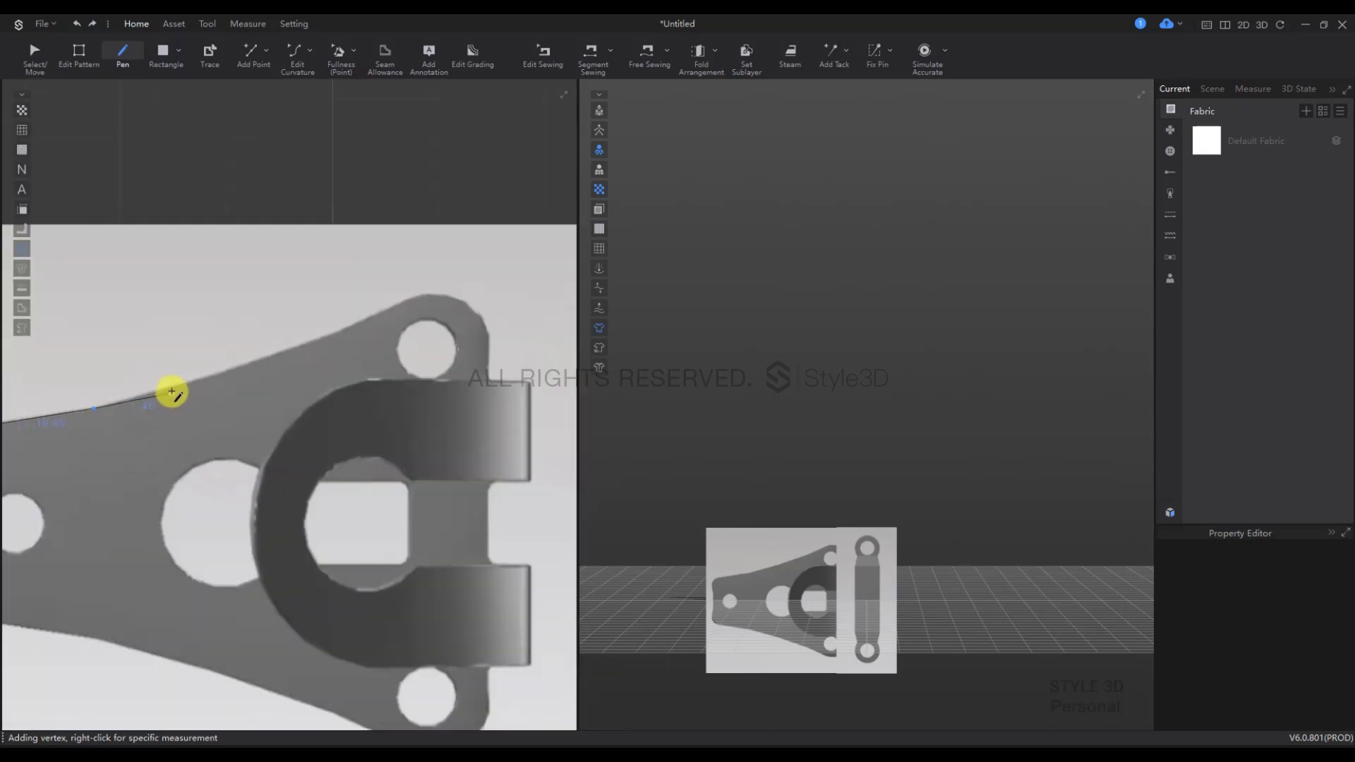
click(215, 376)
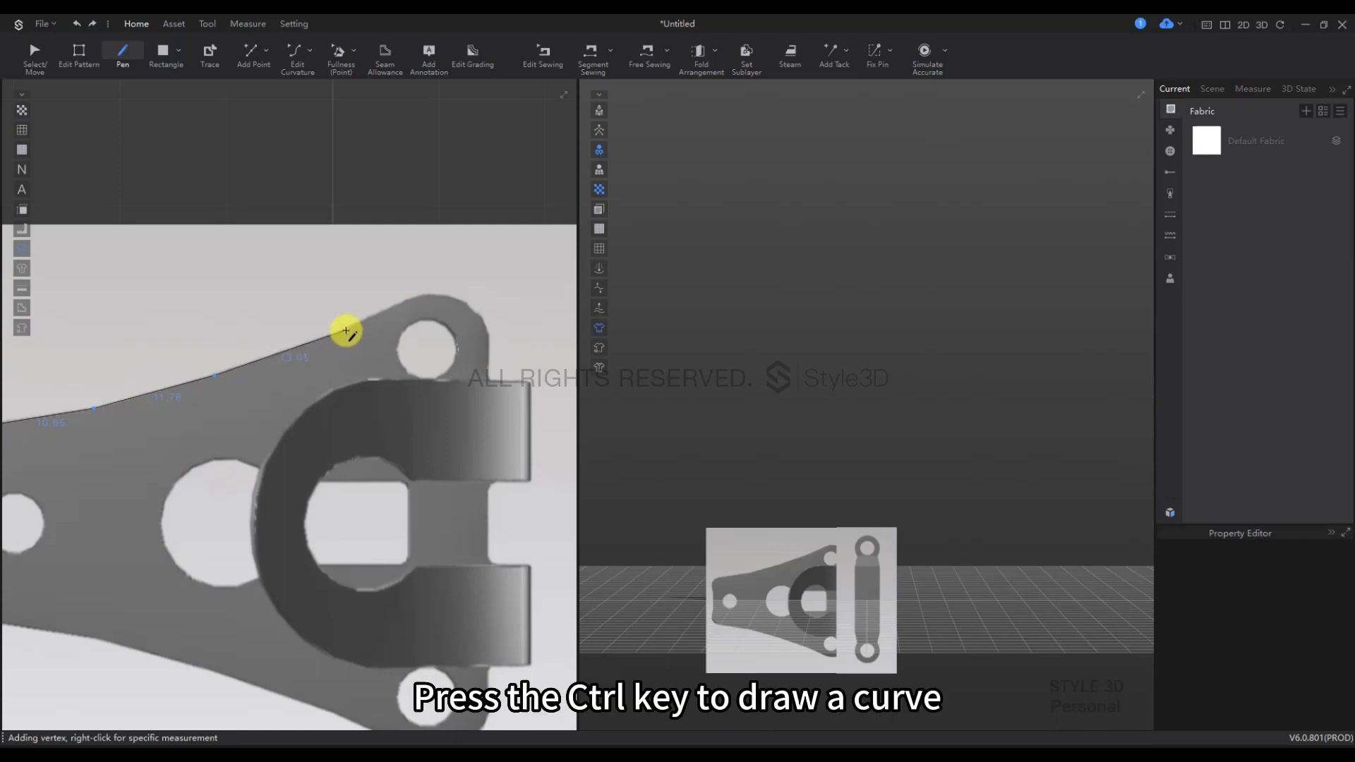
click(346, 330)
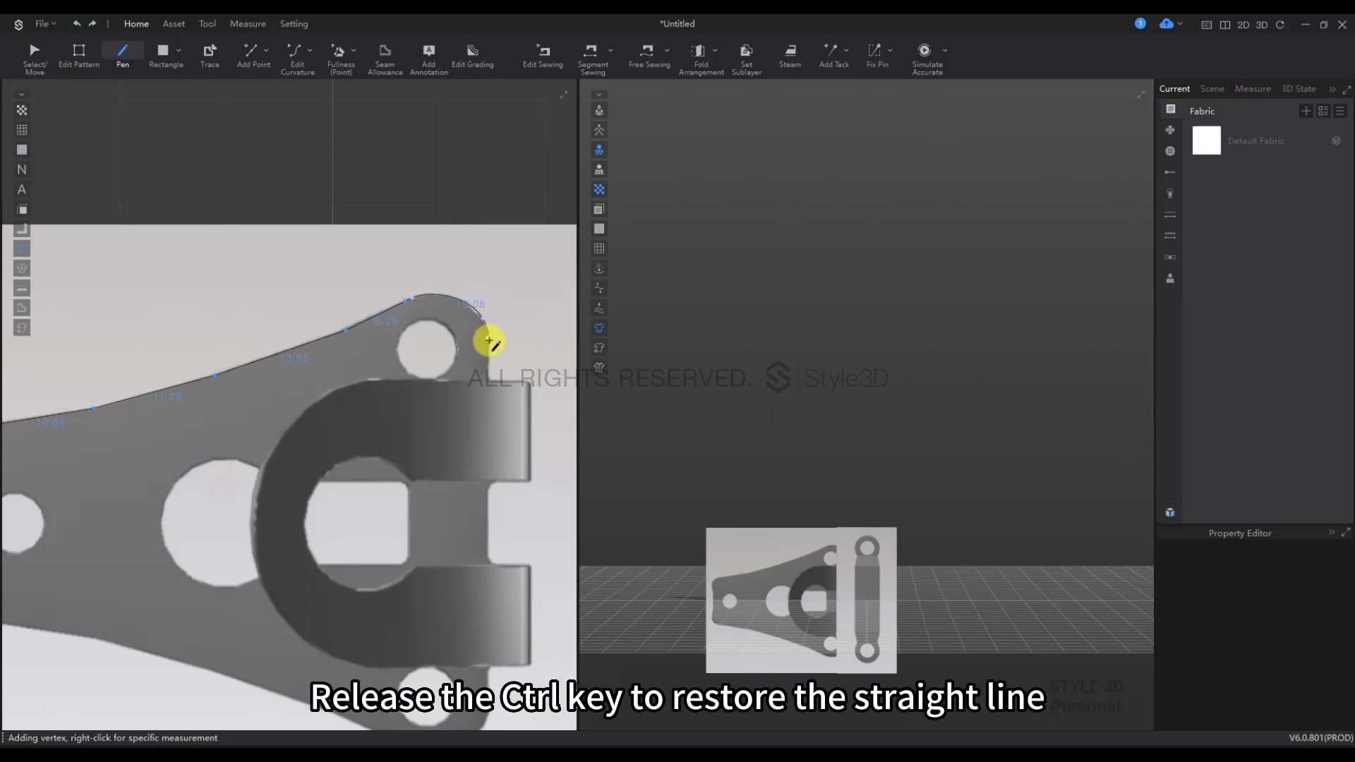
click(489, 347)
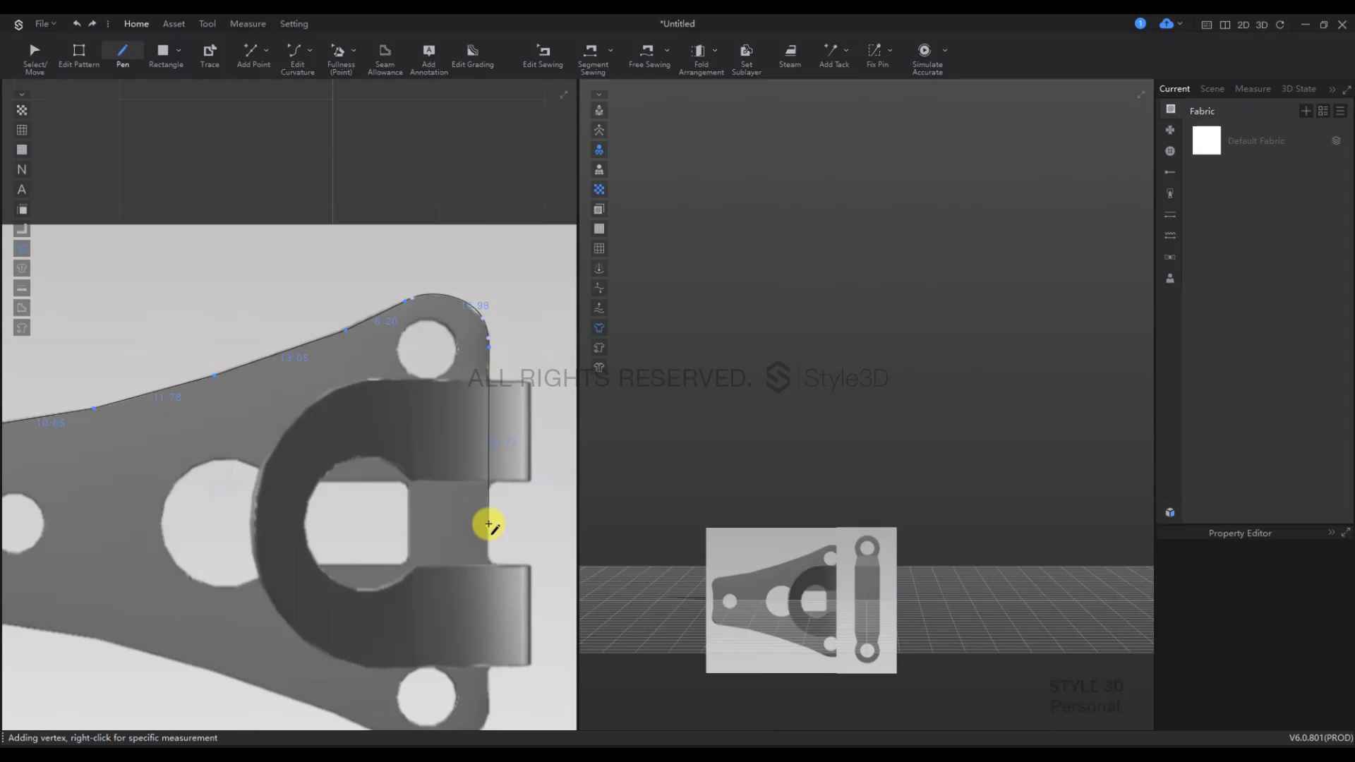
Step: Extend the outline straight down the plate's wide end to the centreline and close the half pattern along it
scroll(488, 521, up, 2)
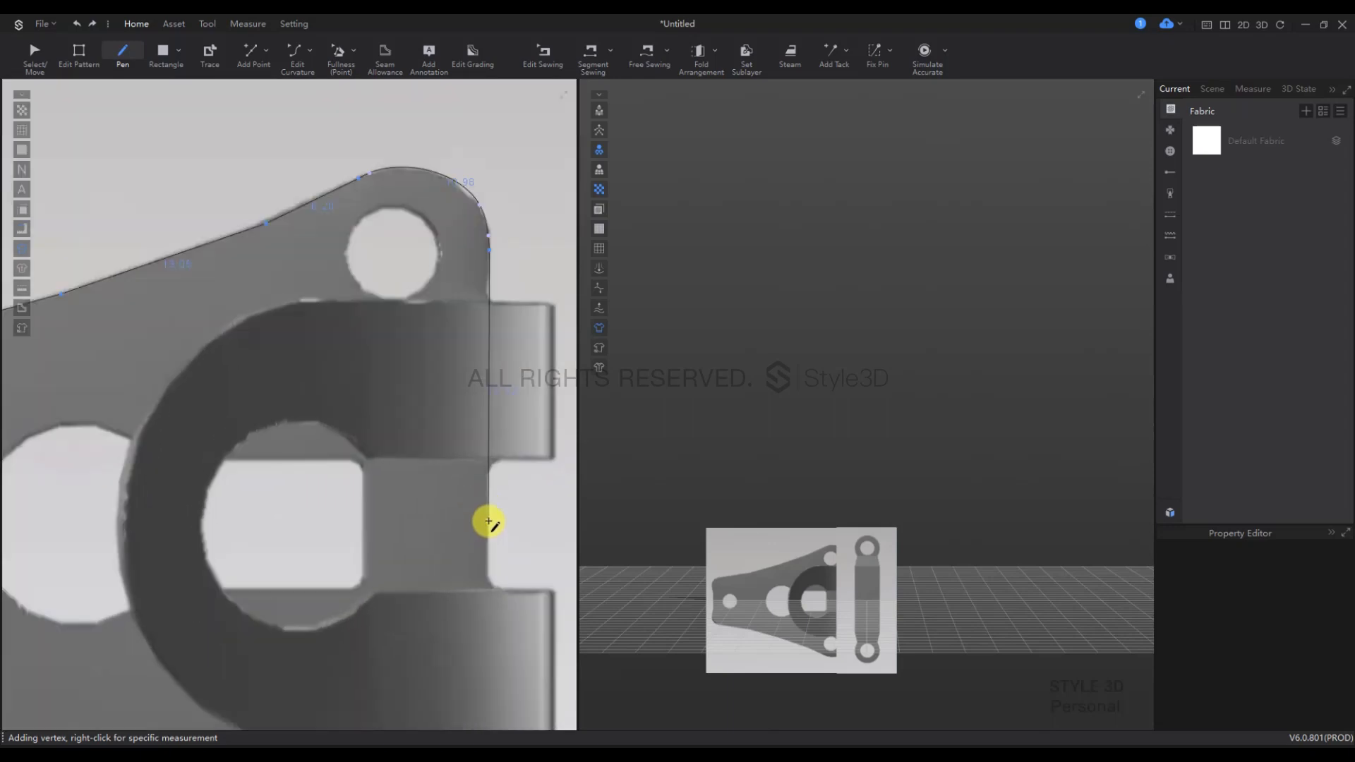
click(487, 520)
scroll(487, 520, down, 3)
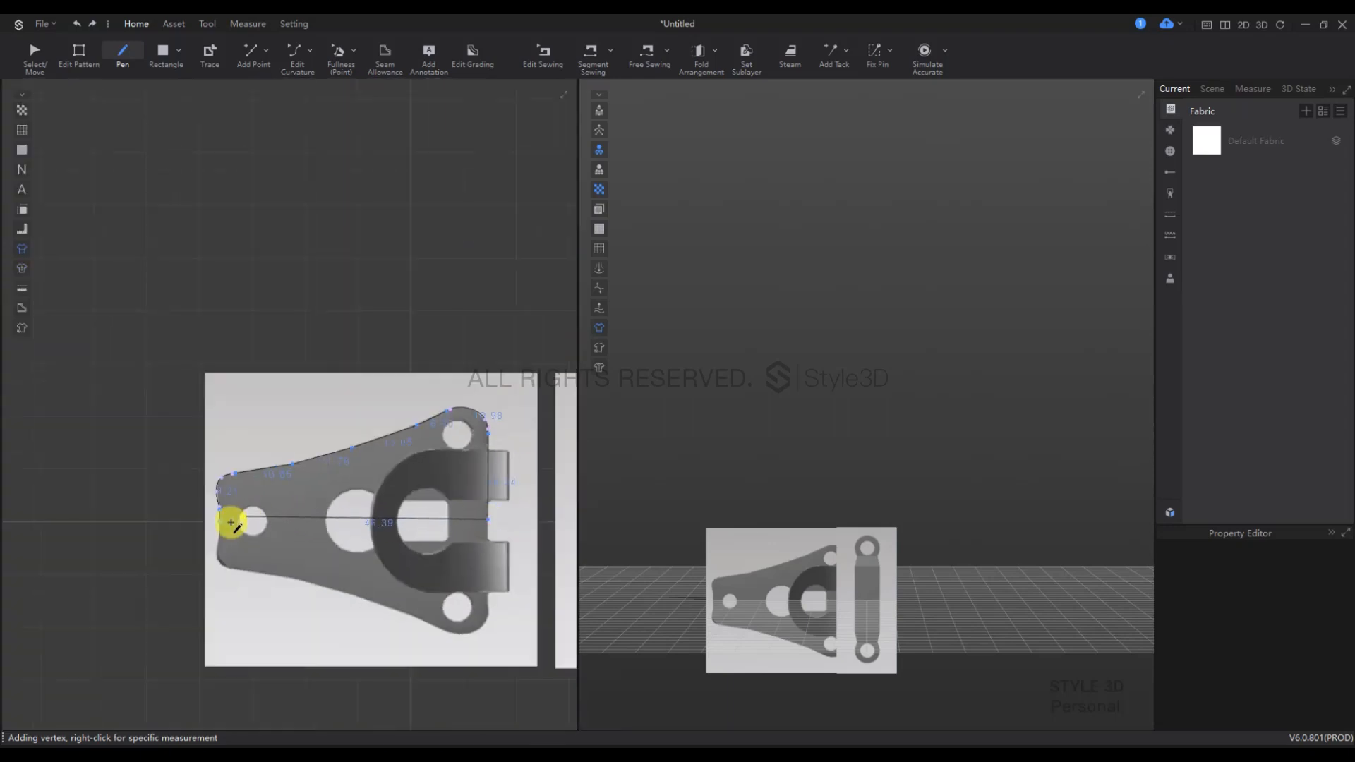
click(218, 522)
Step: Mirror the half plate across its centreline edge using Symmetry Pattern with Edge
key(z)
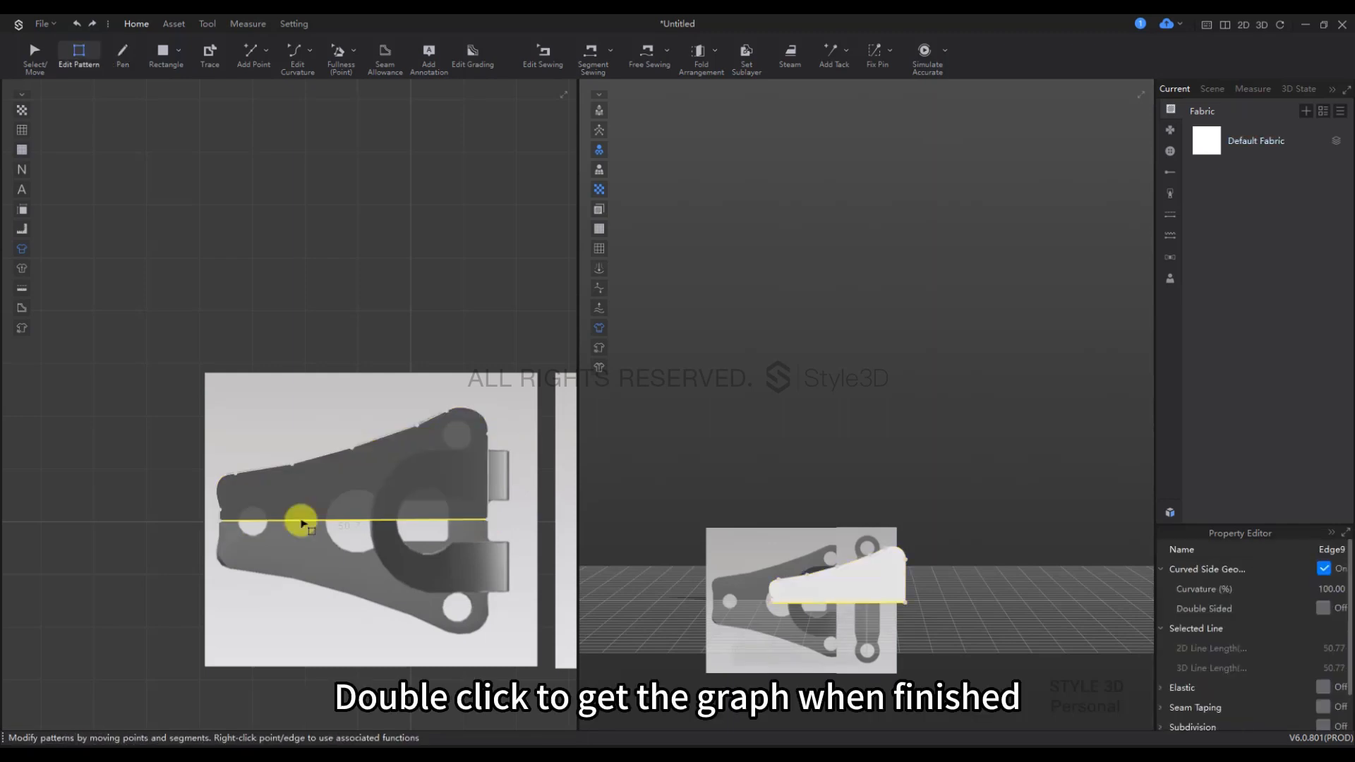
right_click(302, 522)
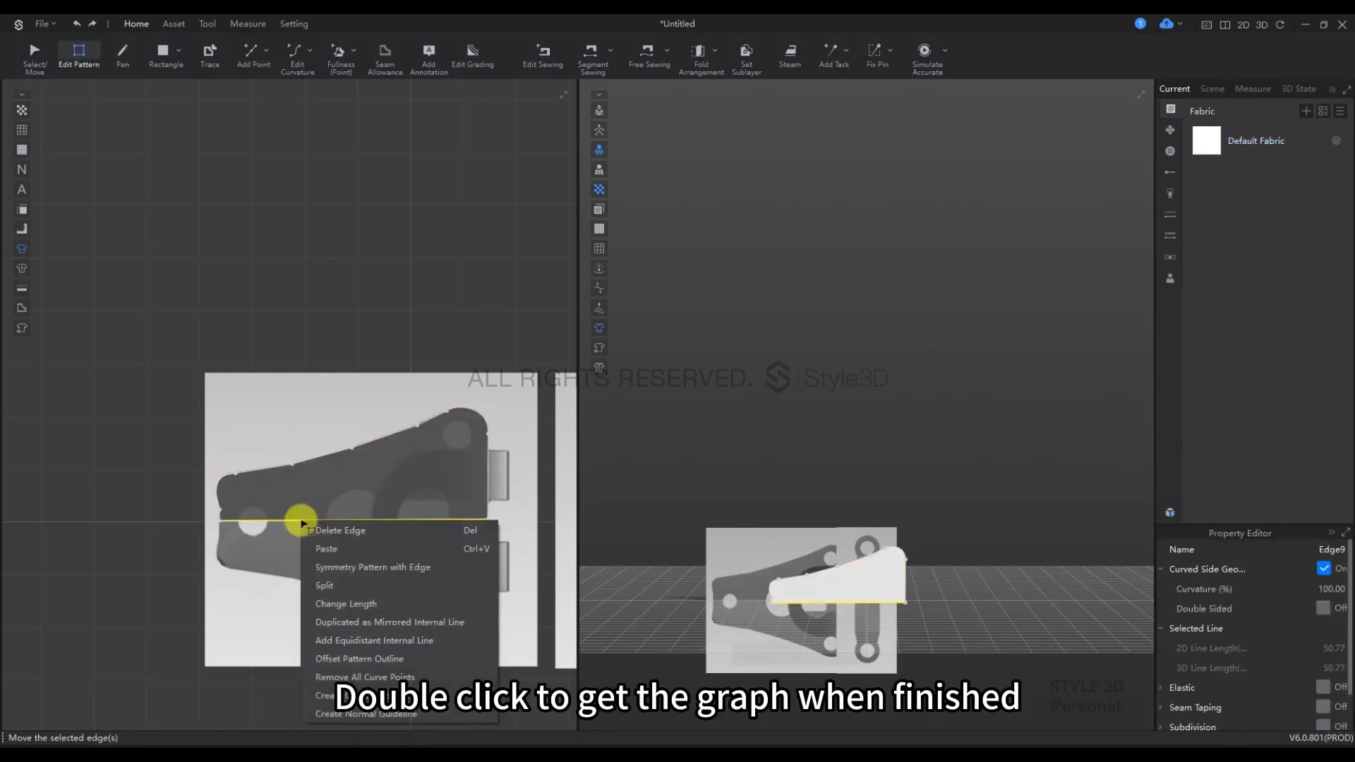
click(344, 563)
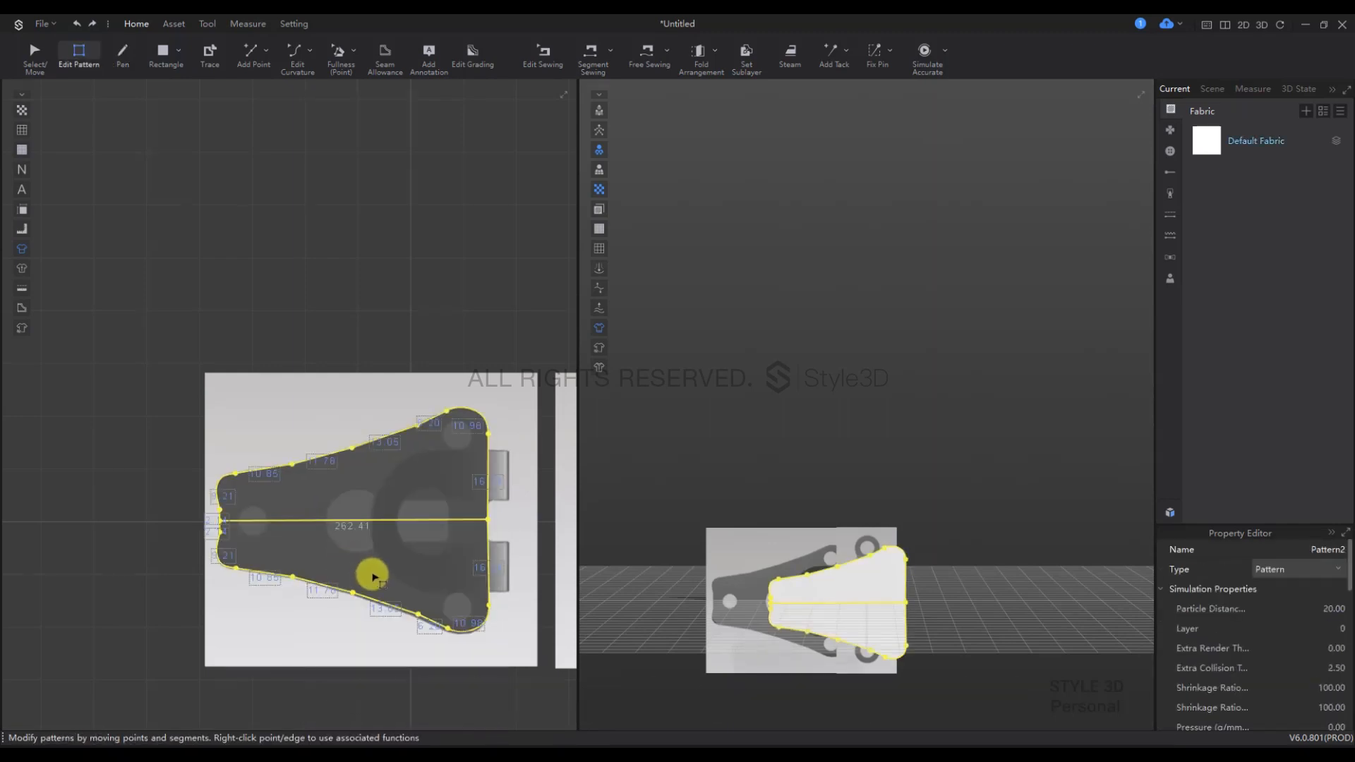
Step: Adjust the vertices along the plate's lower sloping edge and the wide end's corner curvature to match the reference image
scroll(337, 585, up, 2)
middle_drag(336, 586, 271, 453)
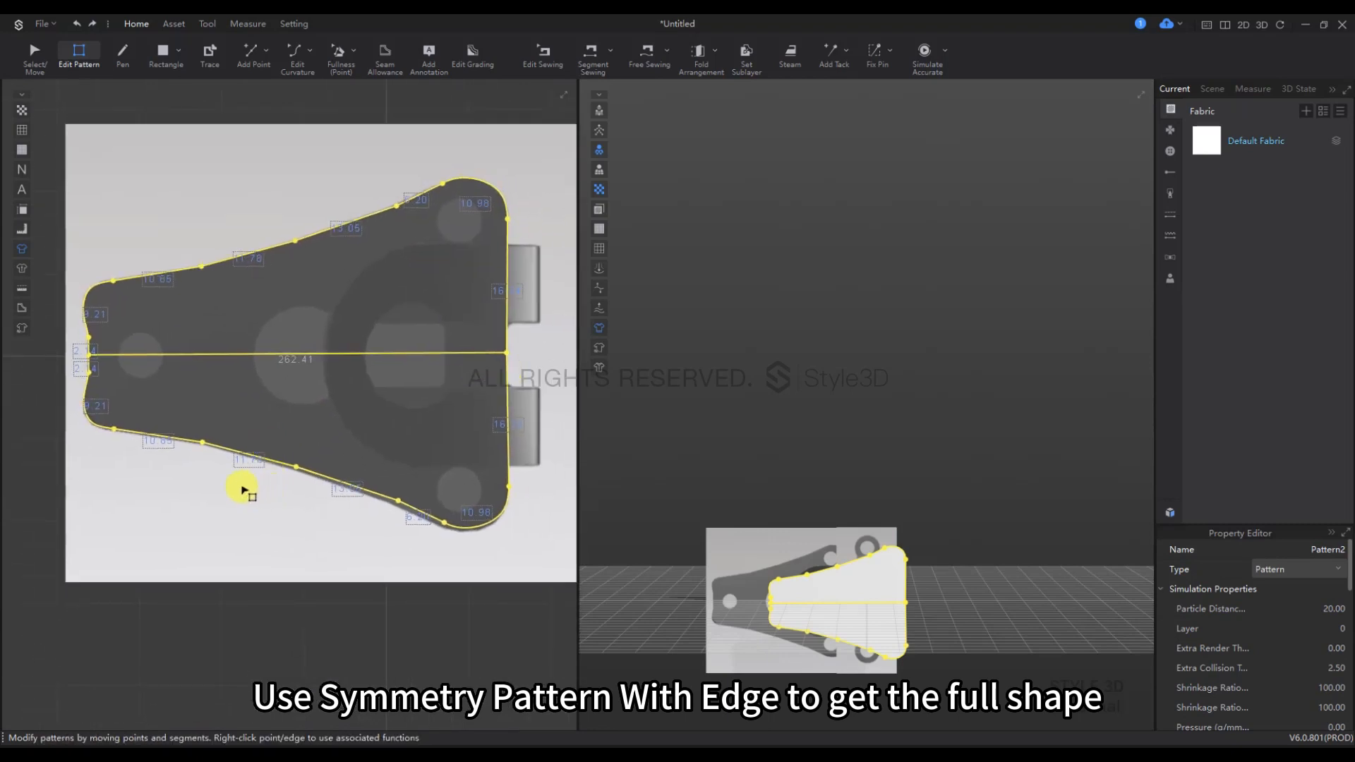
click(243, 490)
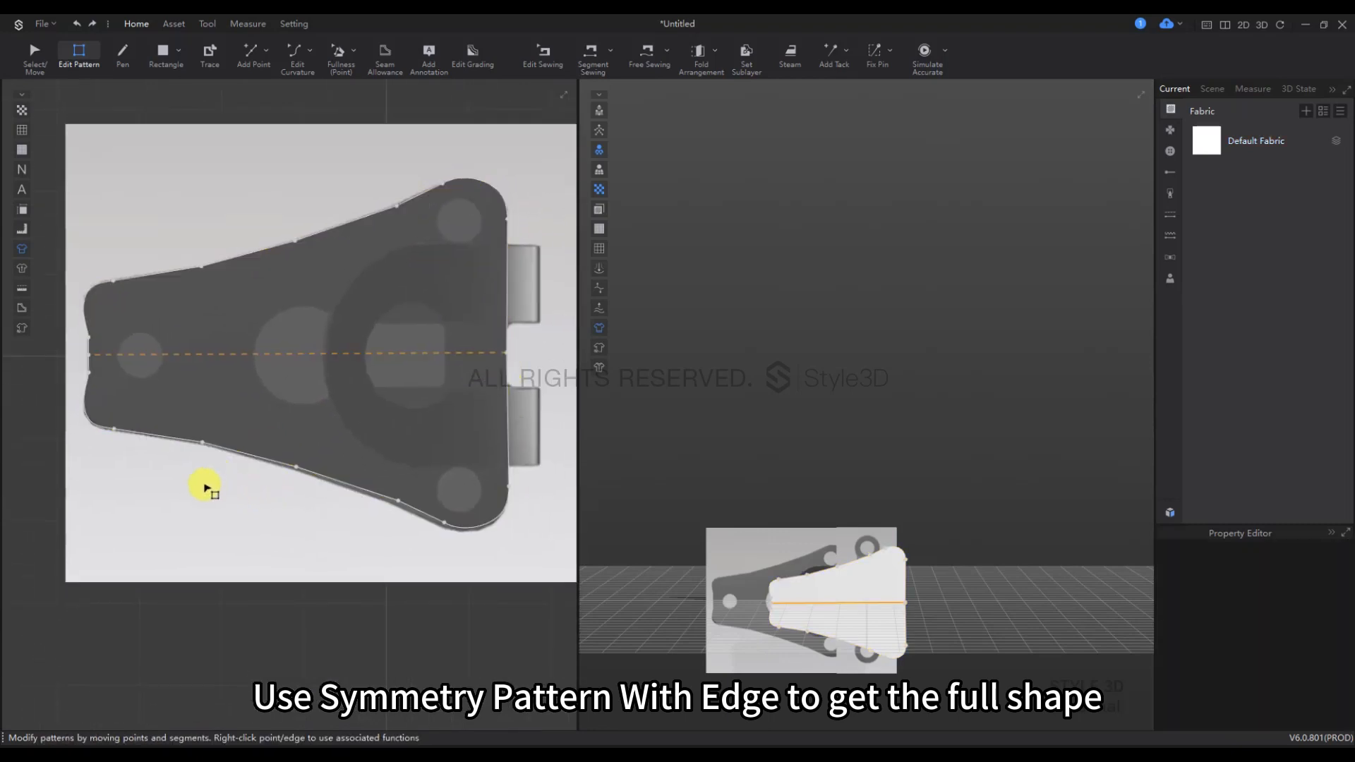
click(202, 445)
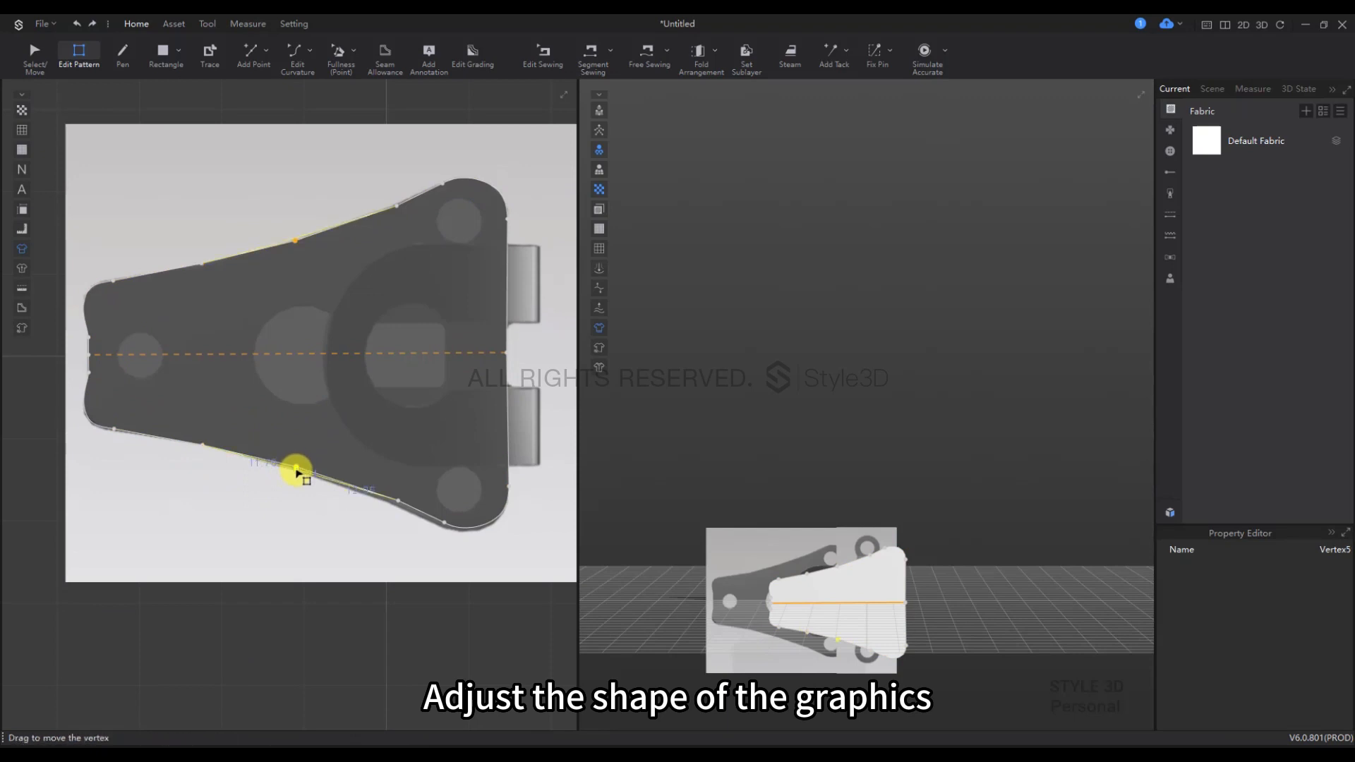
click(398, 502)
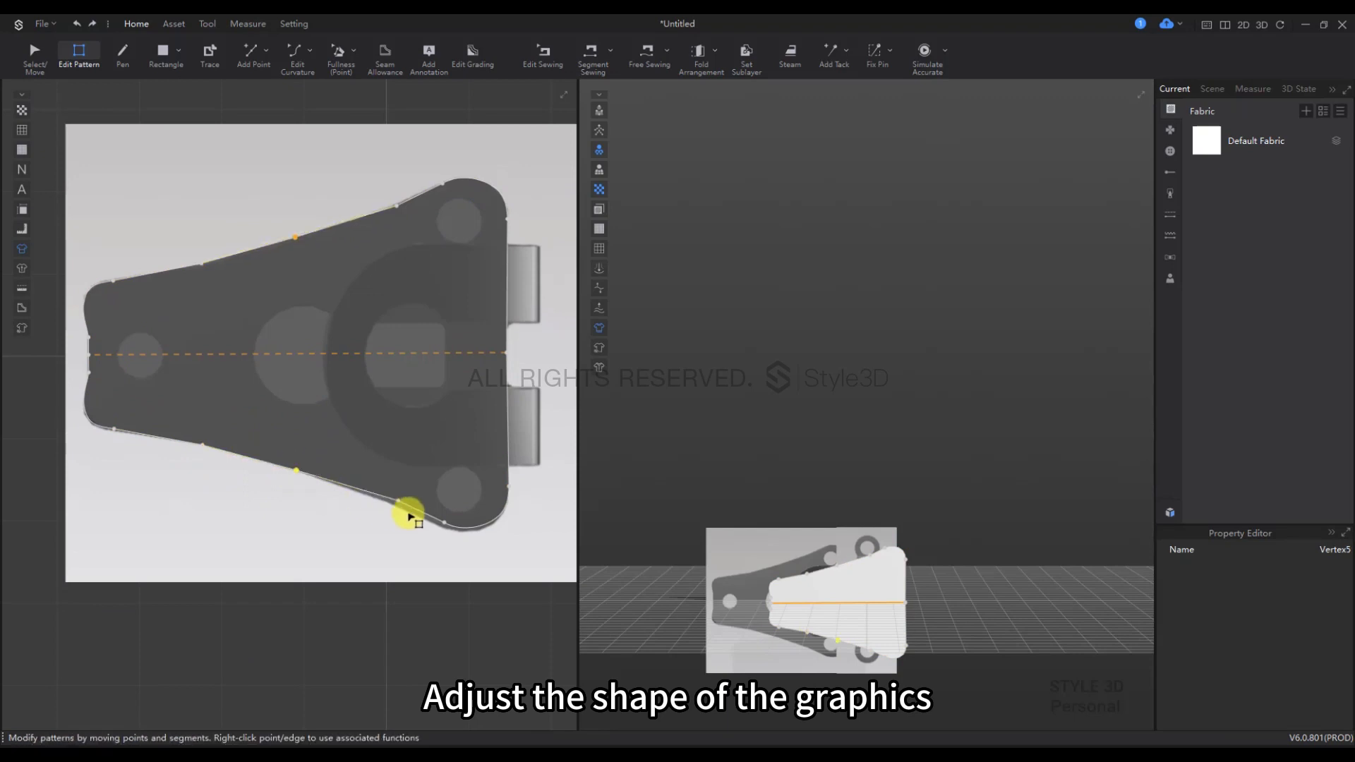
click(443, 527)
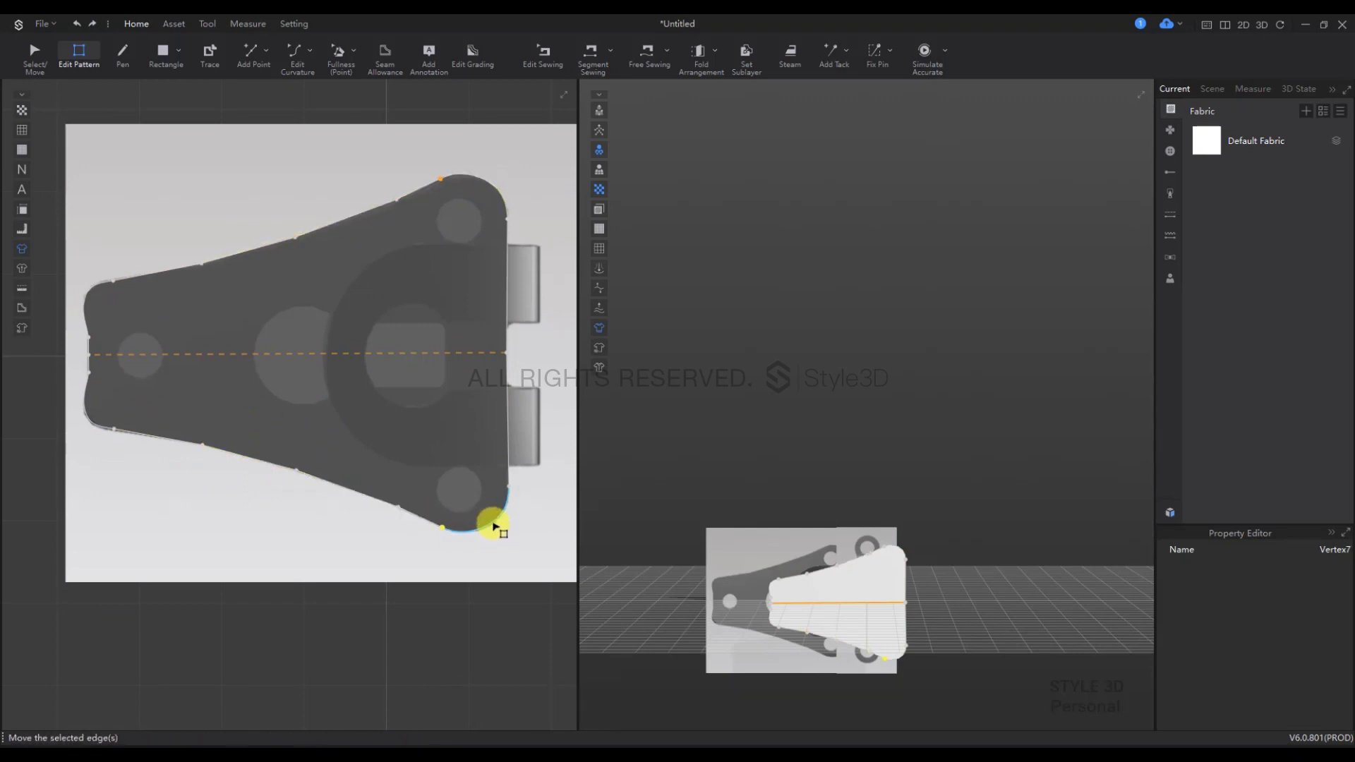
key(c)
drag(493, 523, 500, 527)
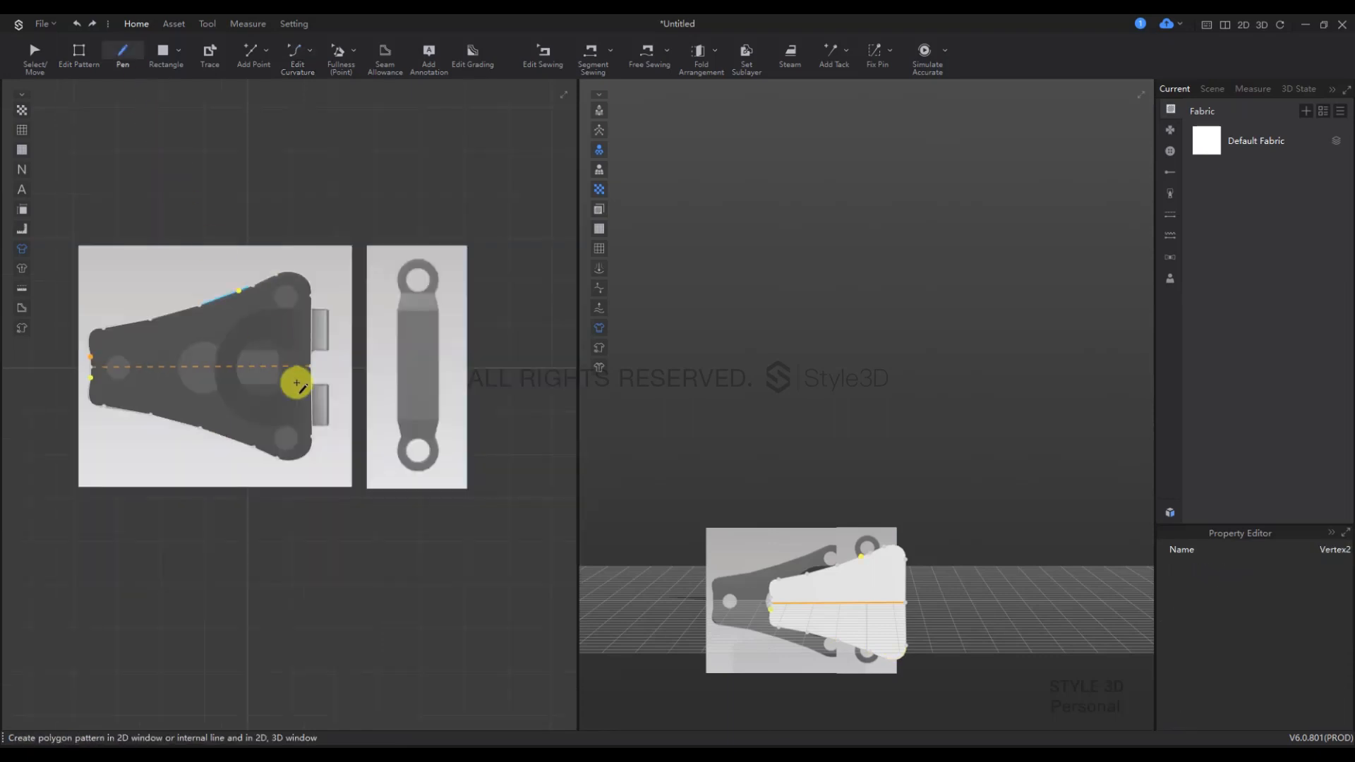
Step: With the Pen tool, trace the hook loop's outer edge from the upper tab's outer corner around the curve to the centreline
scroll(296, 383, up, 6)
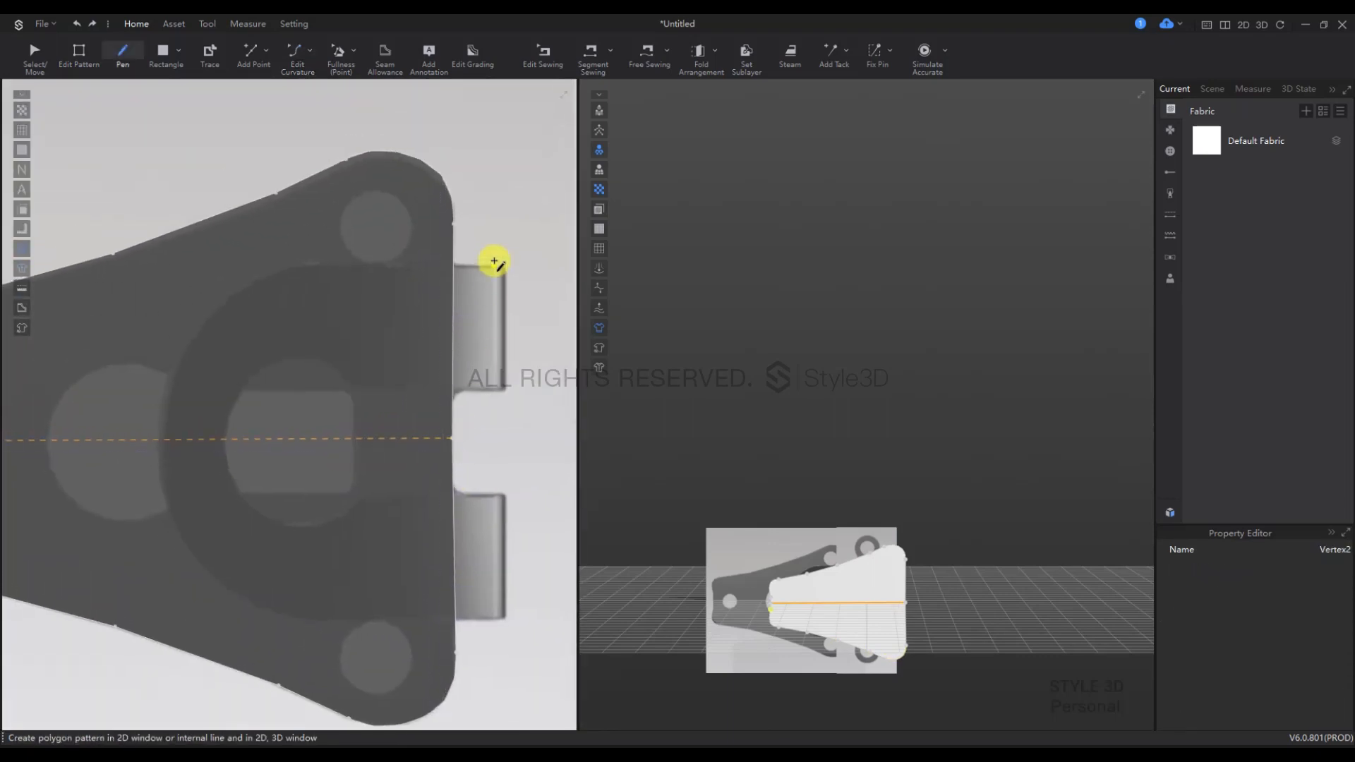
click(504, 267)
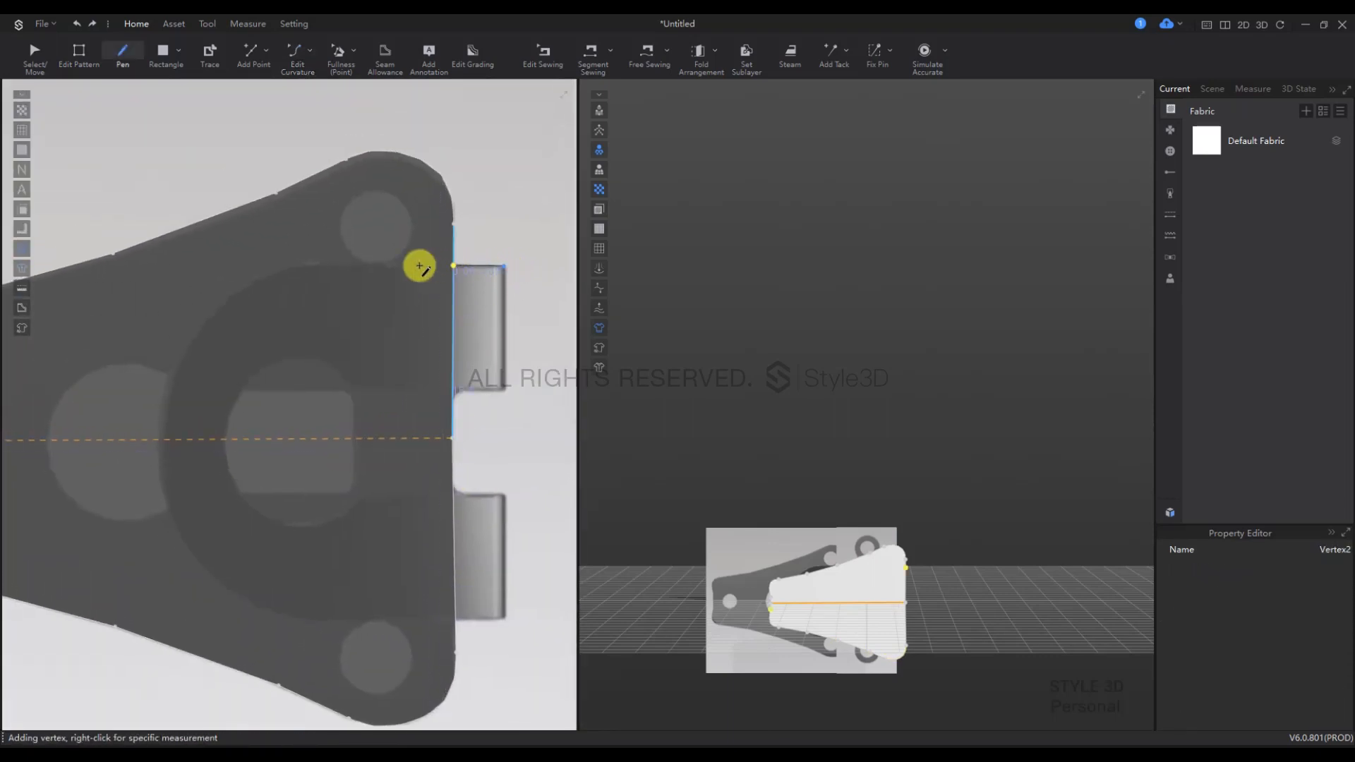
ctrl+click(302, 265)
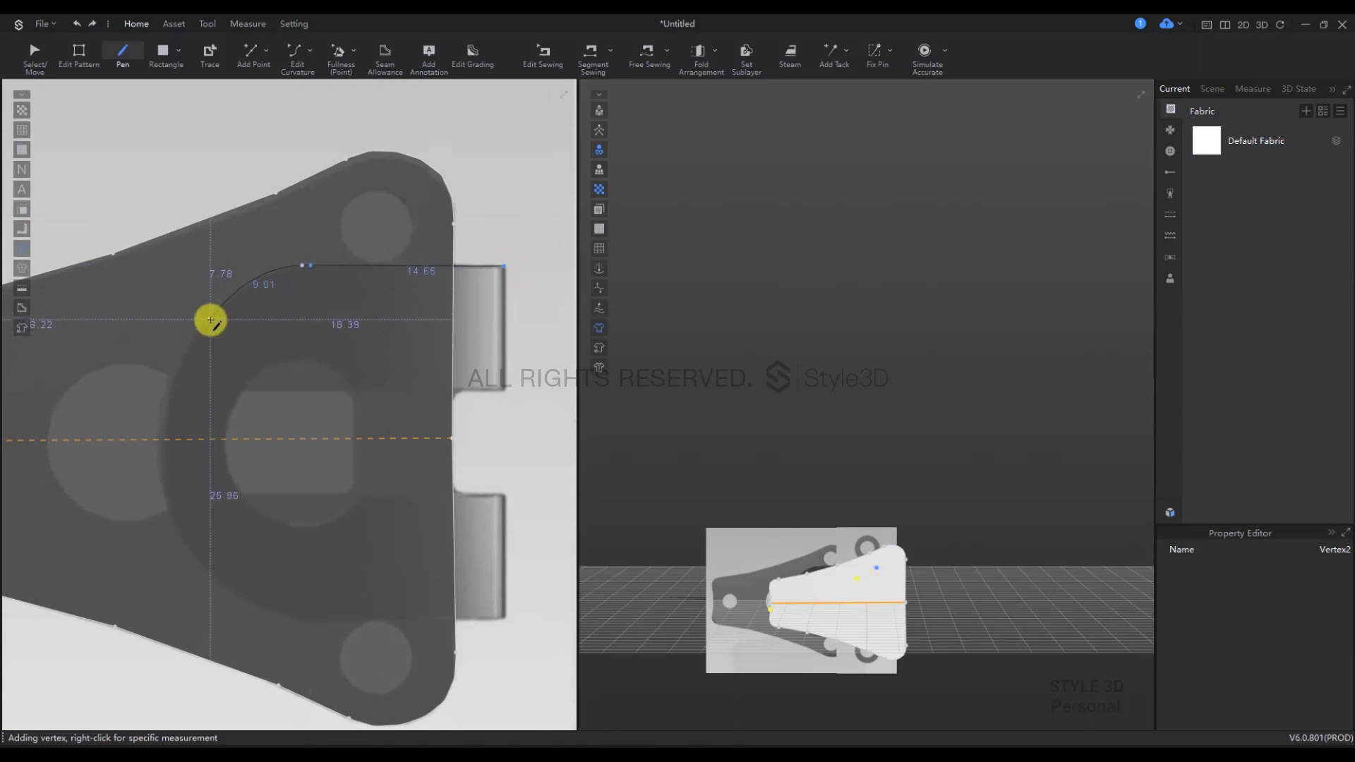
ctrl+click(196, 338)
ctrl+click(165, 390)
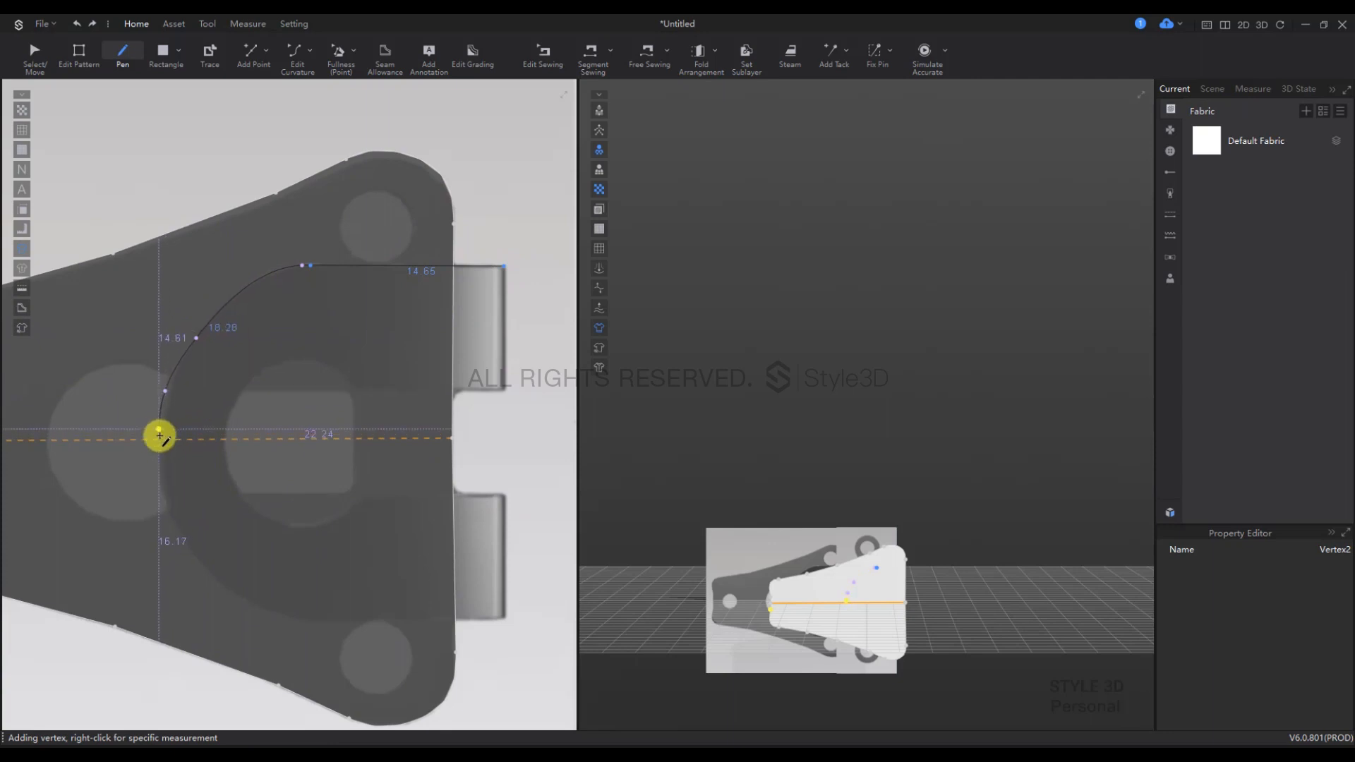
click(158, 440)
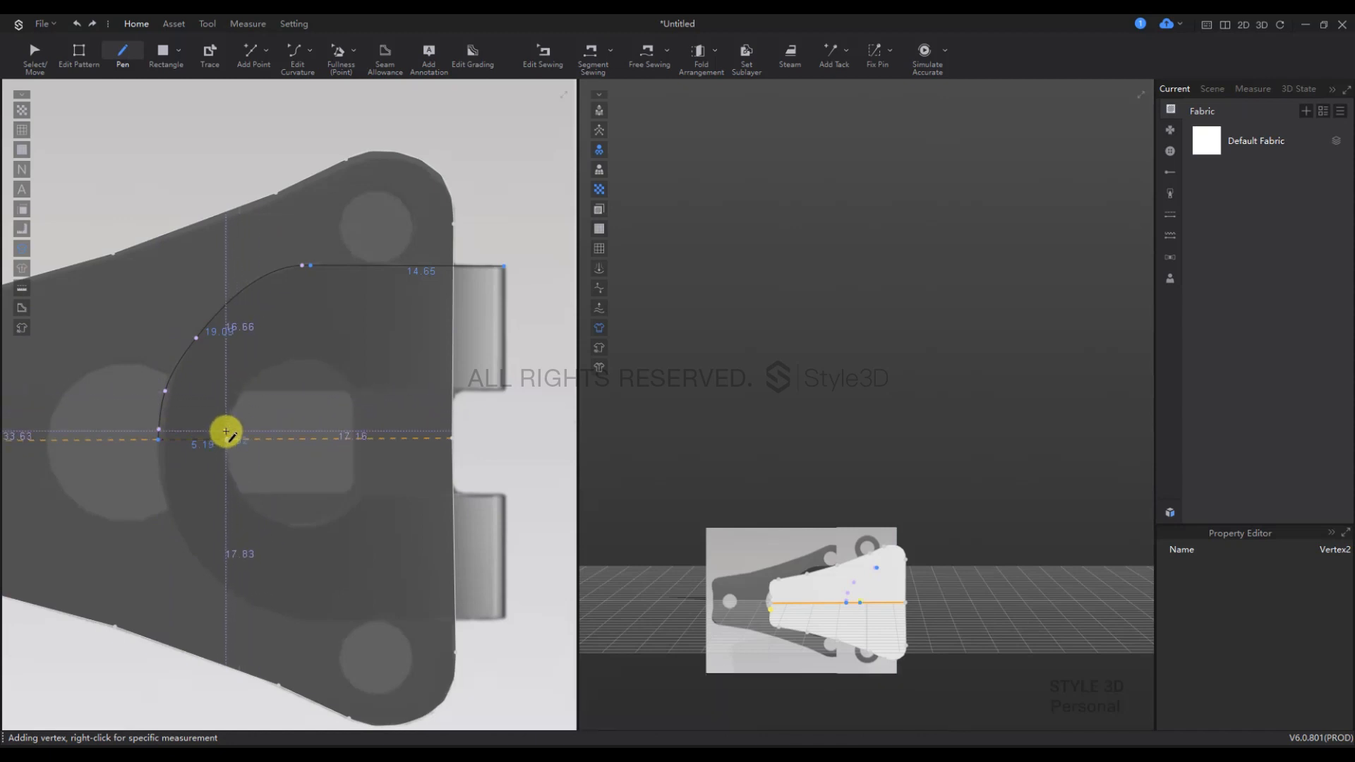
Step: Trace the loop's inner curve and the upper tab's lower edge, and close the half-loop pattern at the tab's outer corner
click(226, 431)
click(259, 373)
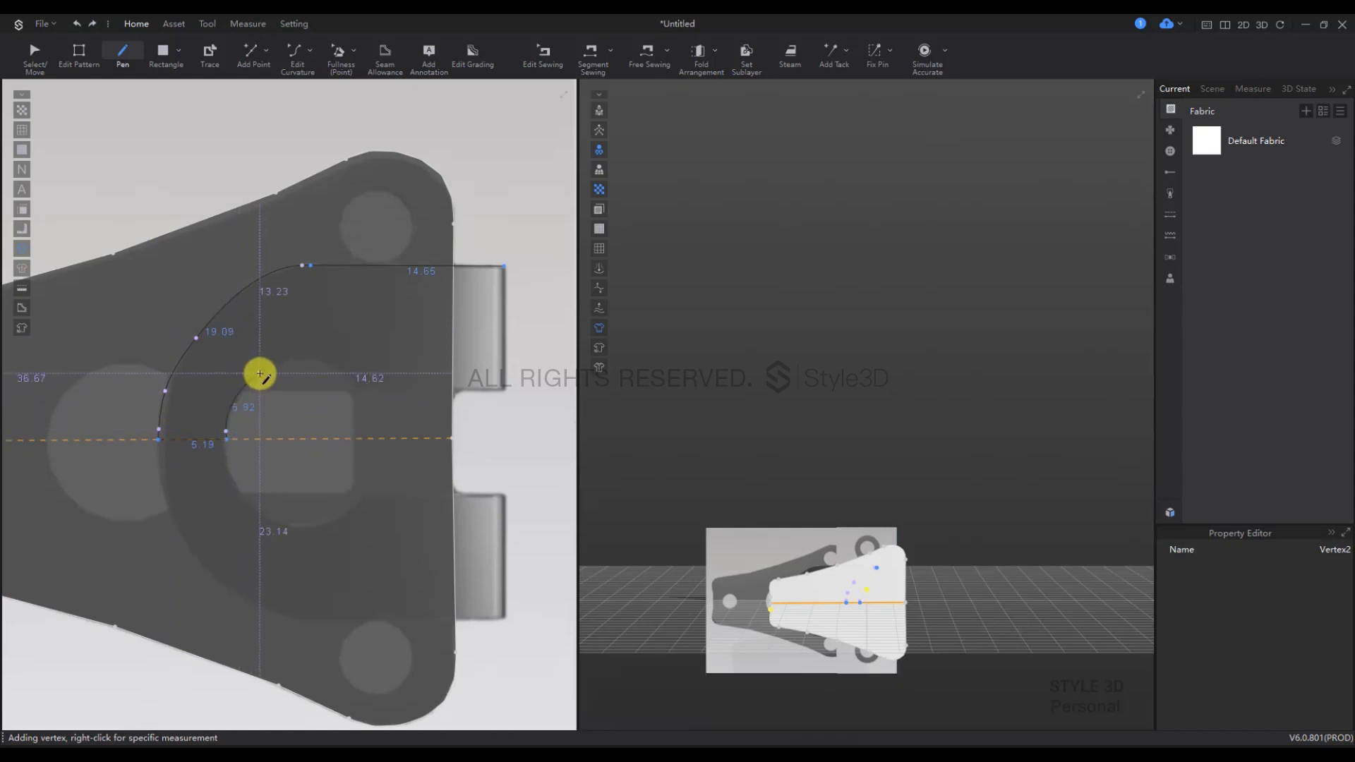
click(331, 365)
scroll(355, 391, up, 3)
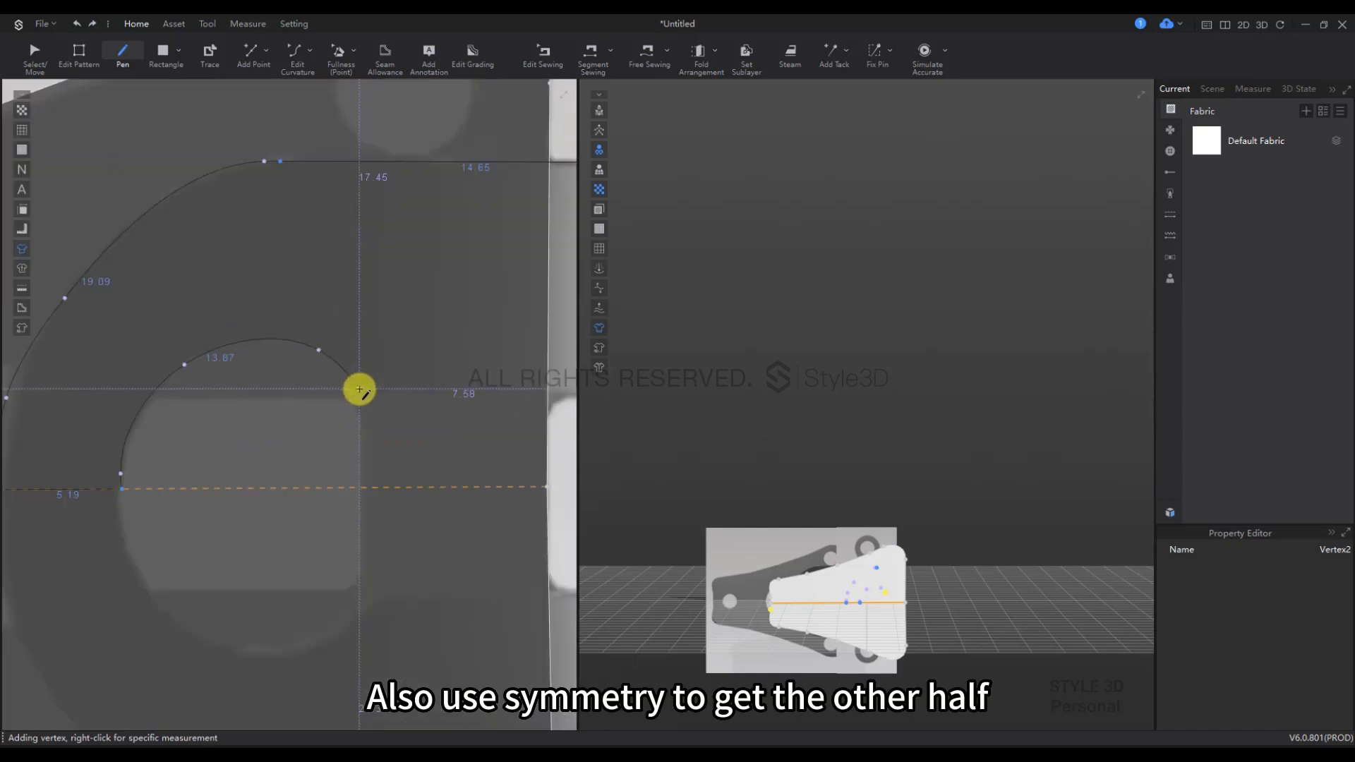
click(359, 389)
scroll(363, 395, down, 3)
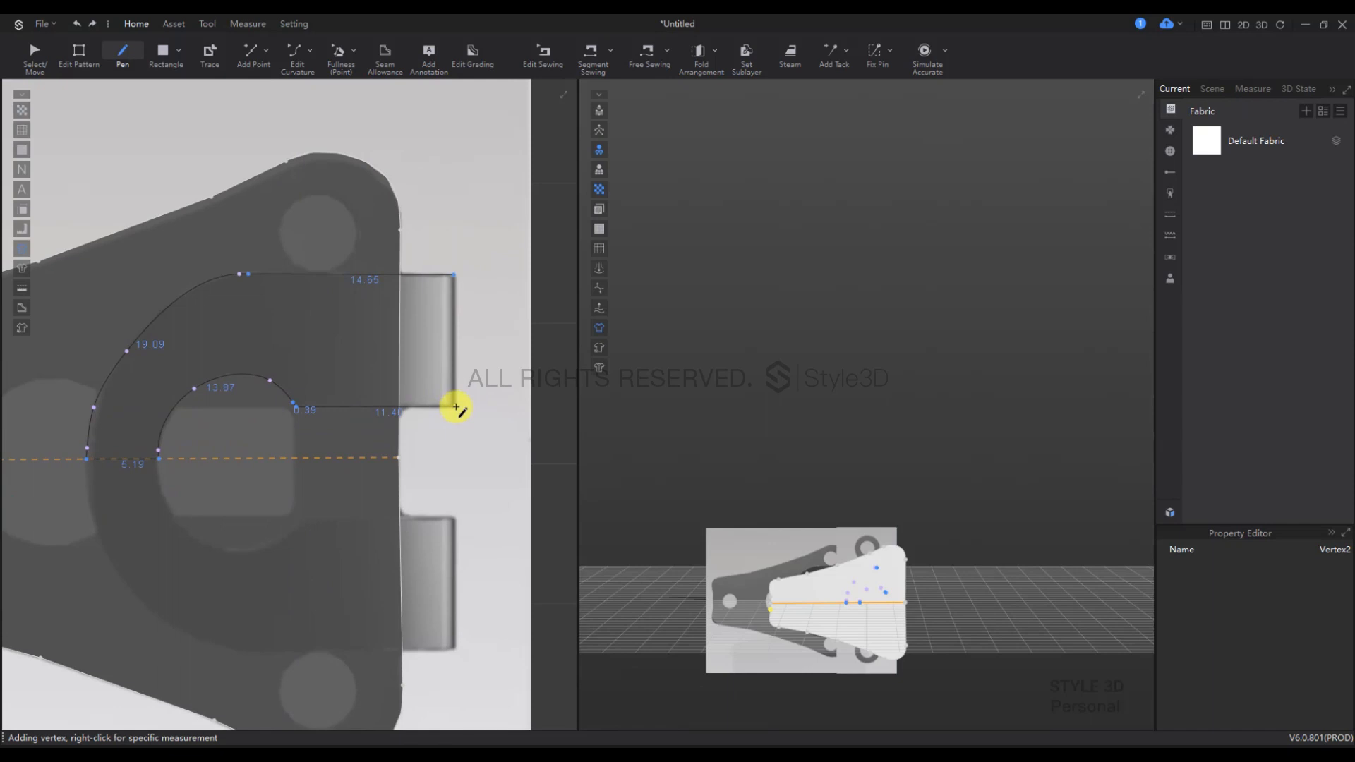
click(458, 276)
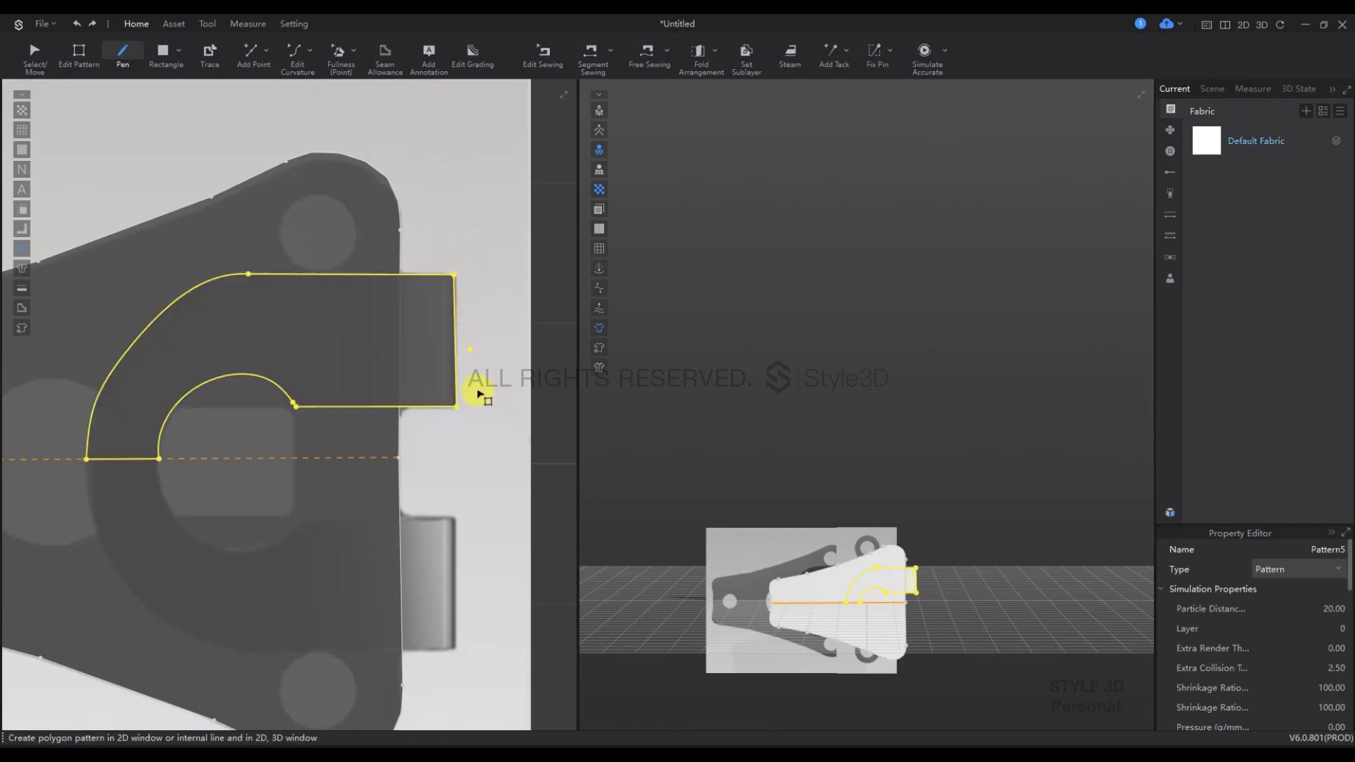
Step: Move the upper tab's outer top vertex to fit the corner in the reference image
key(z)
scroll(449, 270, up, 3)
click(455, 252)
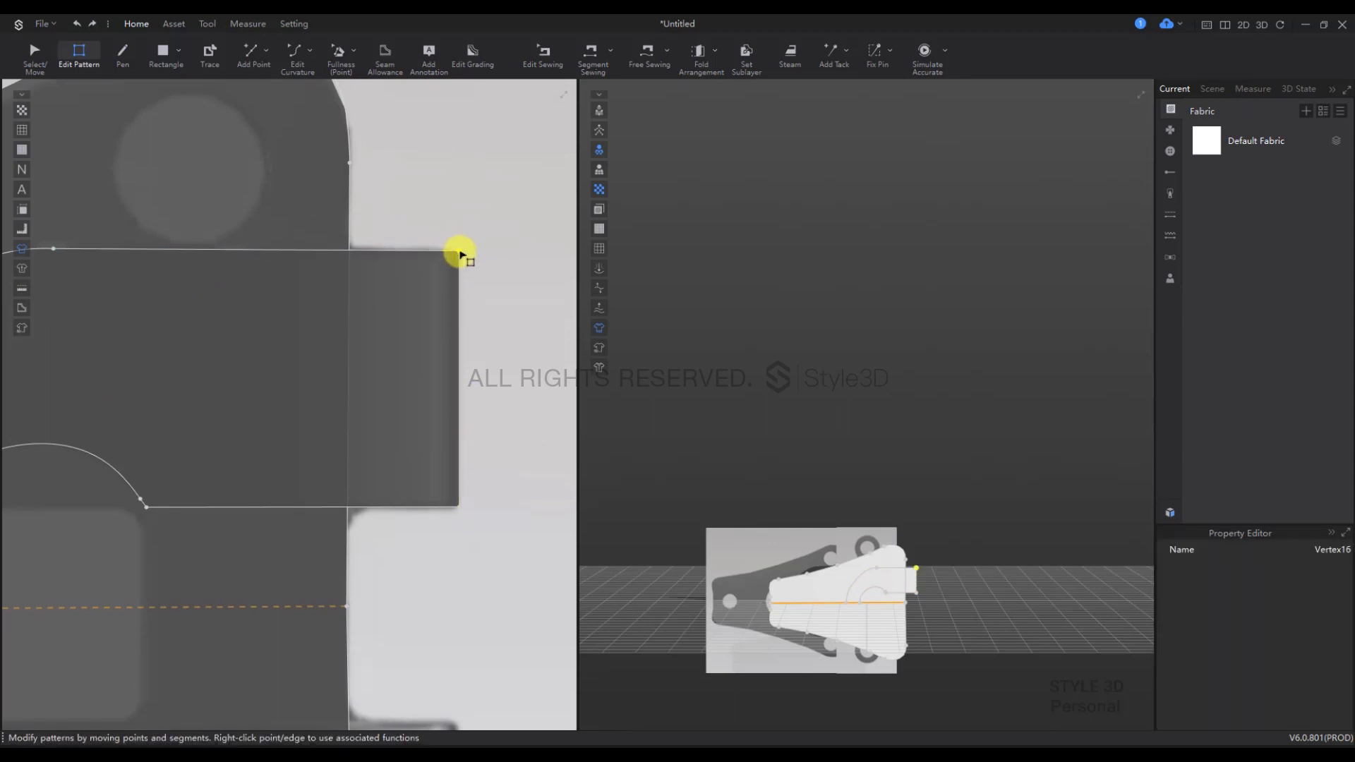
scroll(396, 475, down, 3)
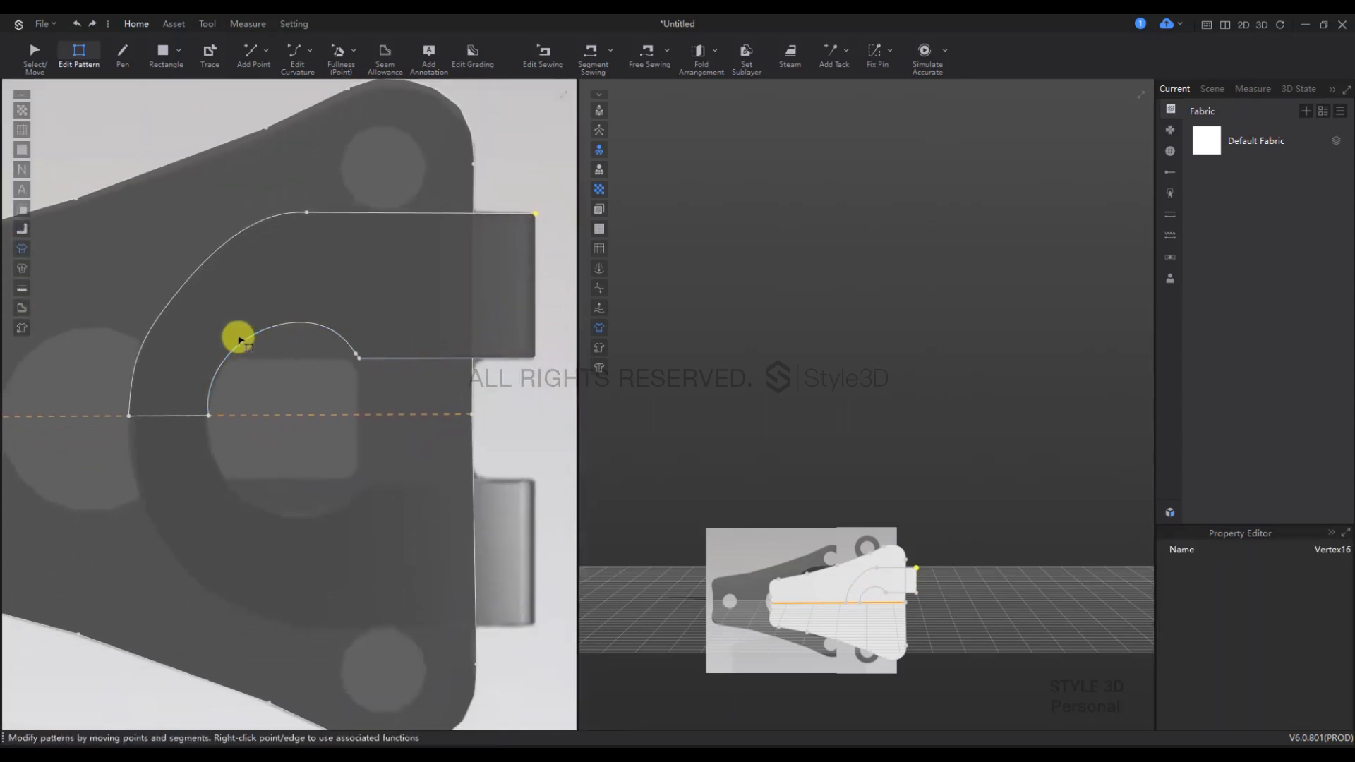
Step: Refine the loop's outer arc by moving its curve points and adding one on its upper part to follow the image
key(c)
click(189, 283)
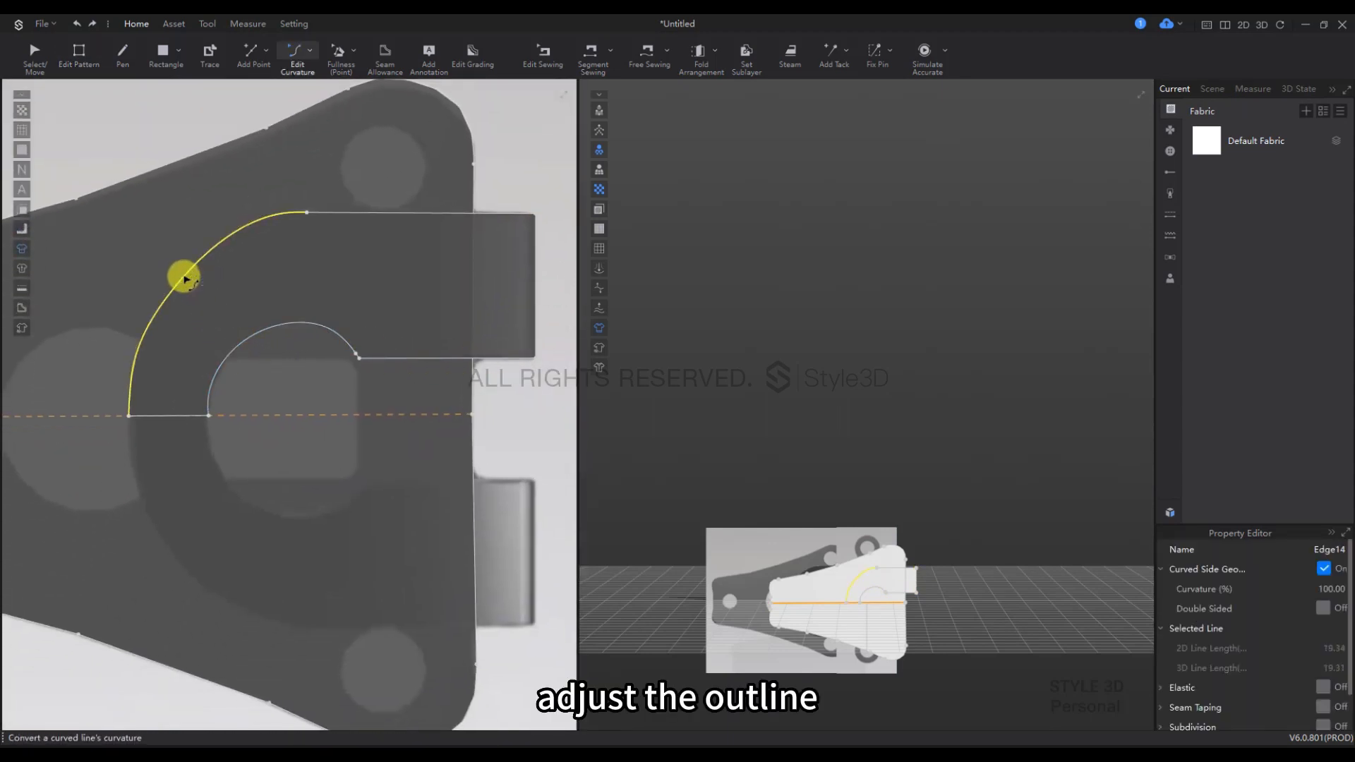
key(v)
drag(135, 358, 138, 358)
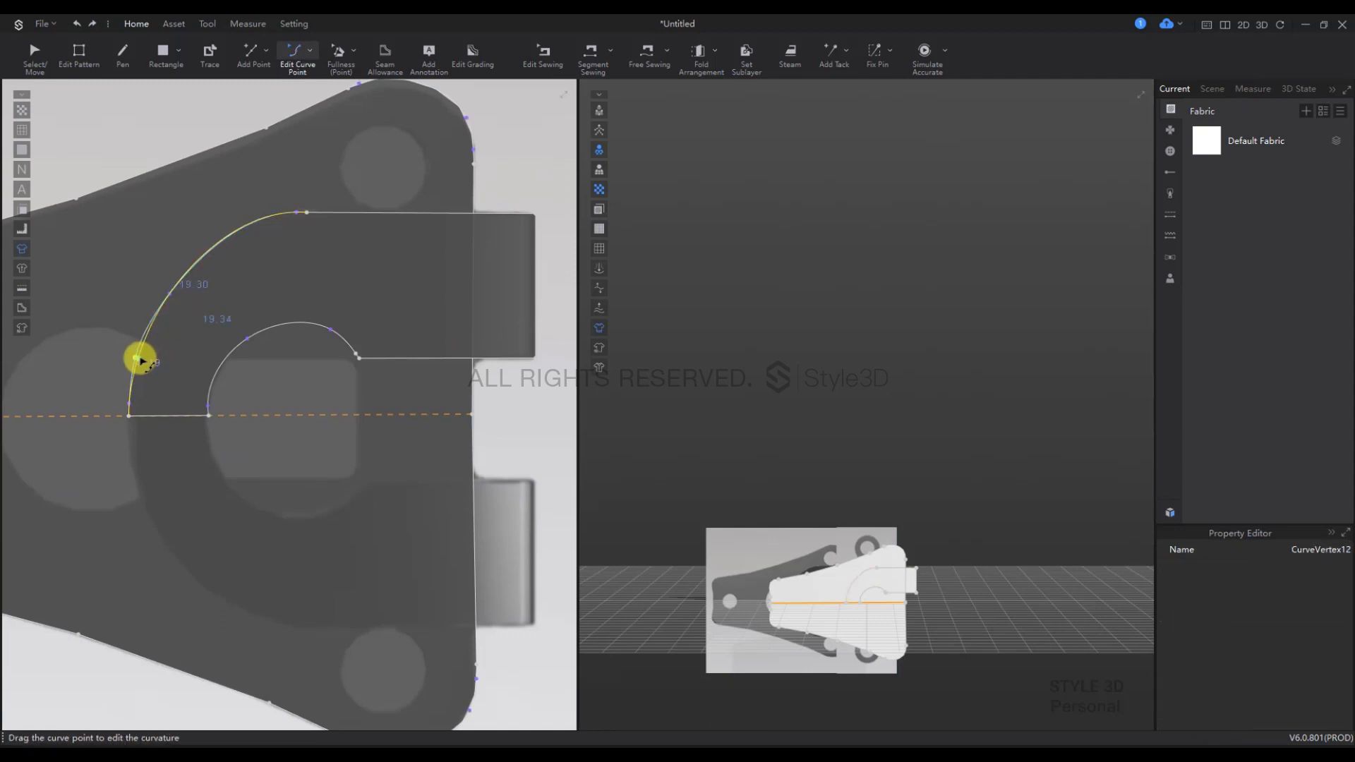
click(224, 241)
click(219, 238)
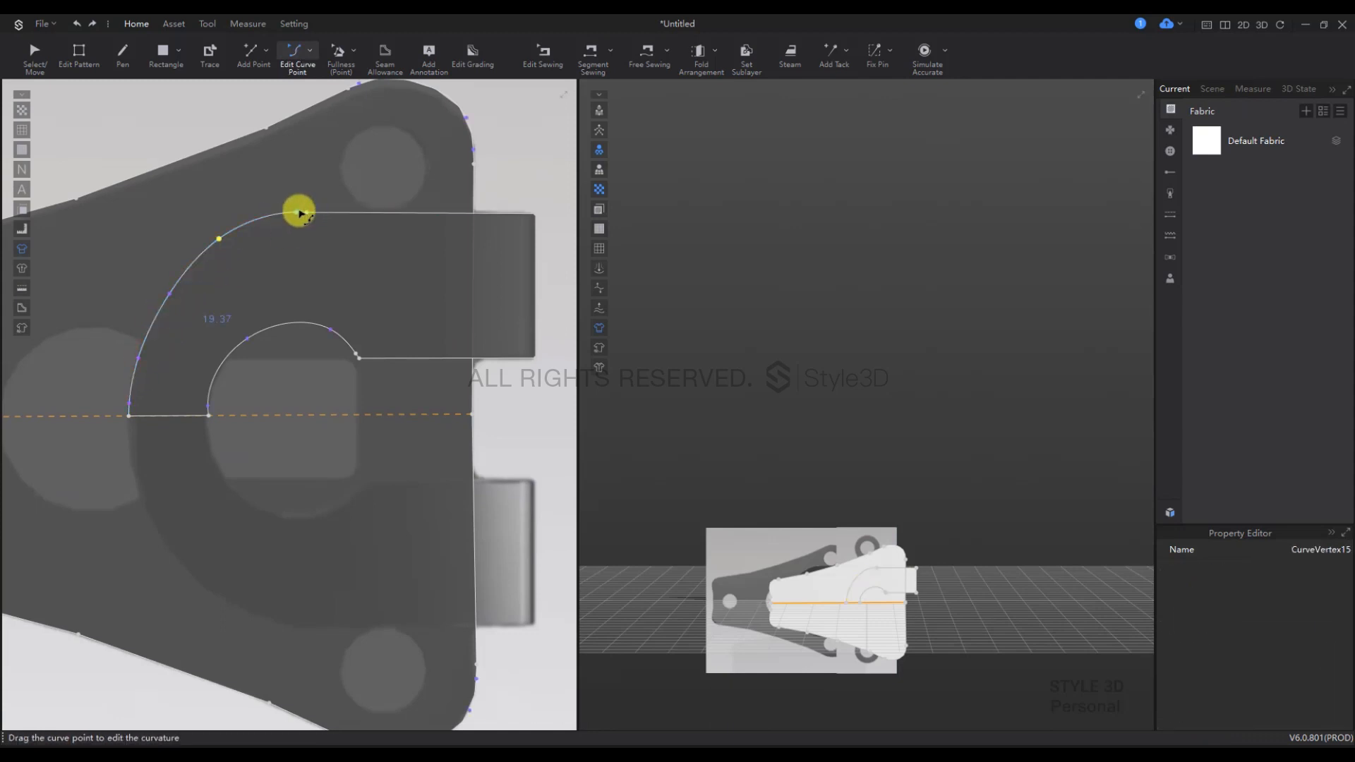
Step: Undo the last curve edit and reposition the outer arc's upper curve point and the inner curve's lowest curve point to follow the image
key(ctrl+z)
drag(297, 212, 224, 241)
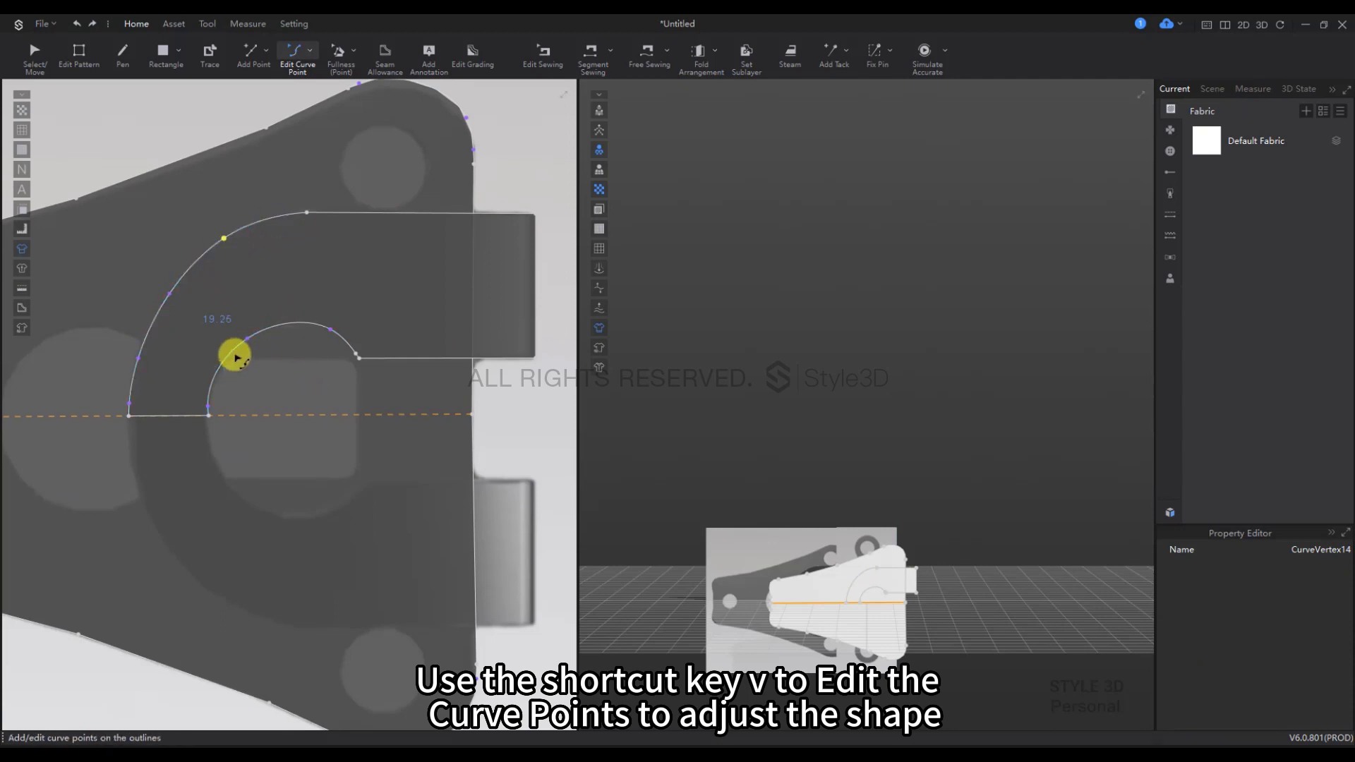
drag(209, 404, 211, 395)
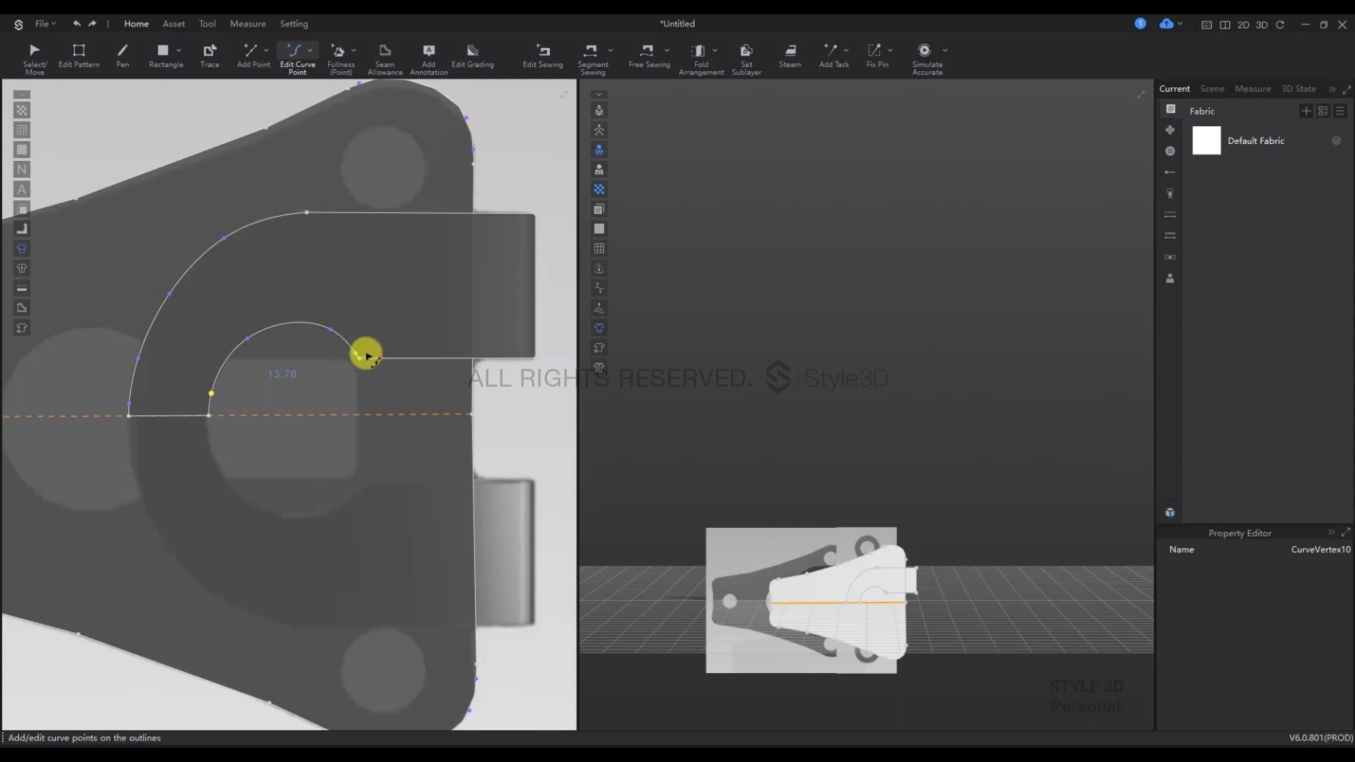
Step: Mirror the half-loop across its short centreline edge with Symmetry Pattern with Edge to get the full loop shape
key(z)
click(176, 416)
right_click(176, 417)
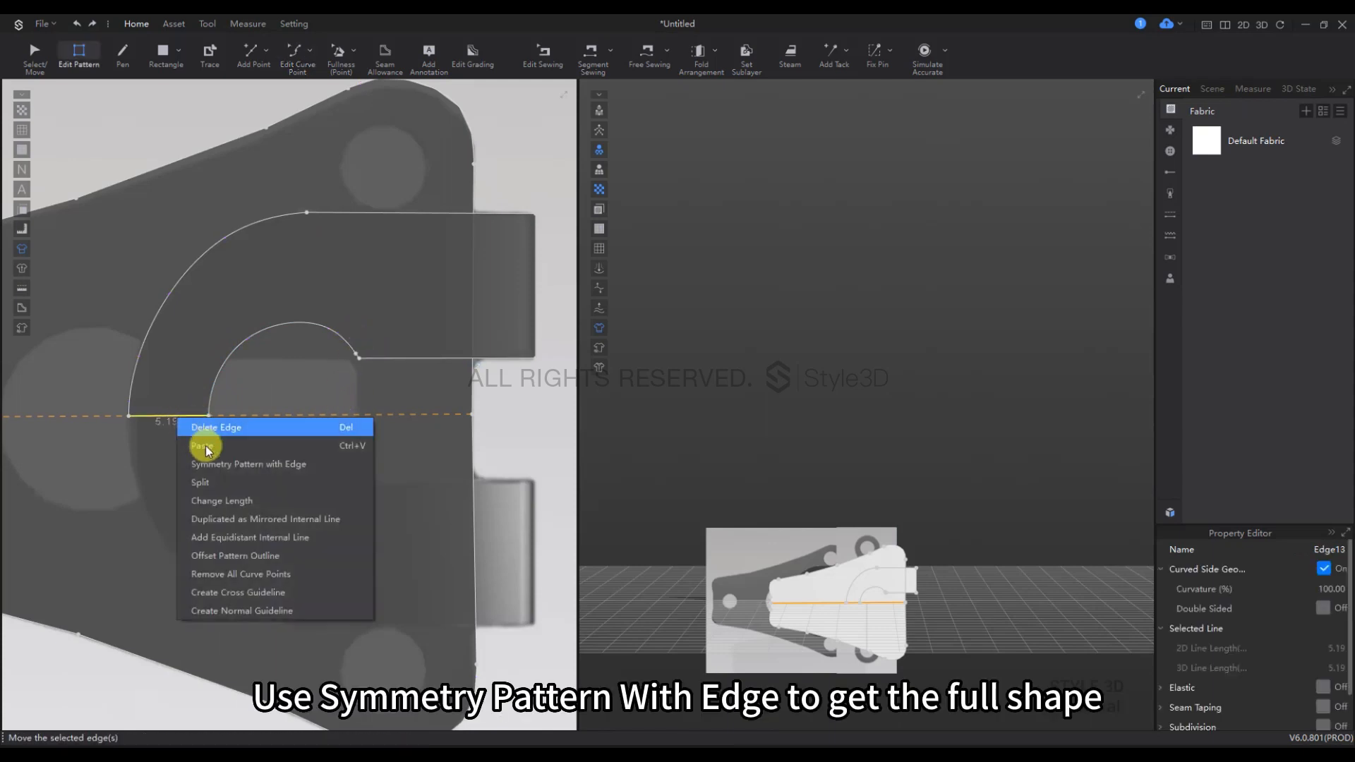
click(236, 466)
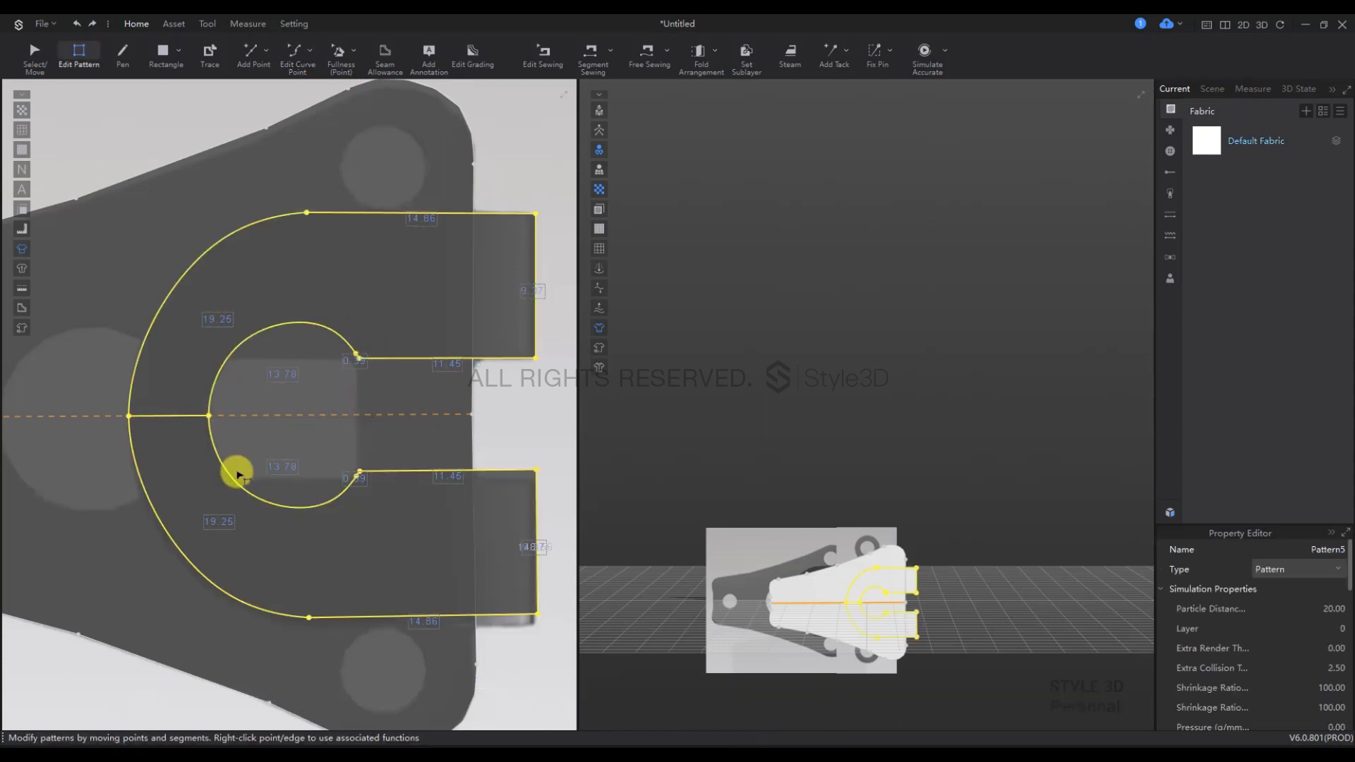
Step: Fine-tune the full loop's outline and move the loop pattern off the plate into the empty area above the reference image
key(c)
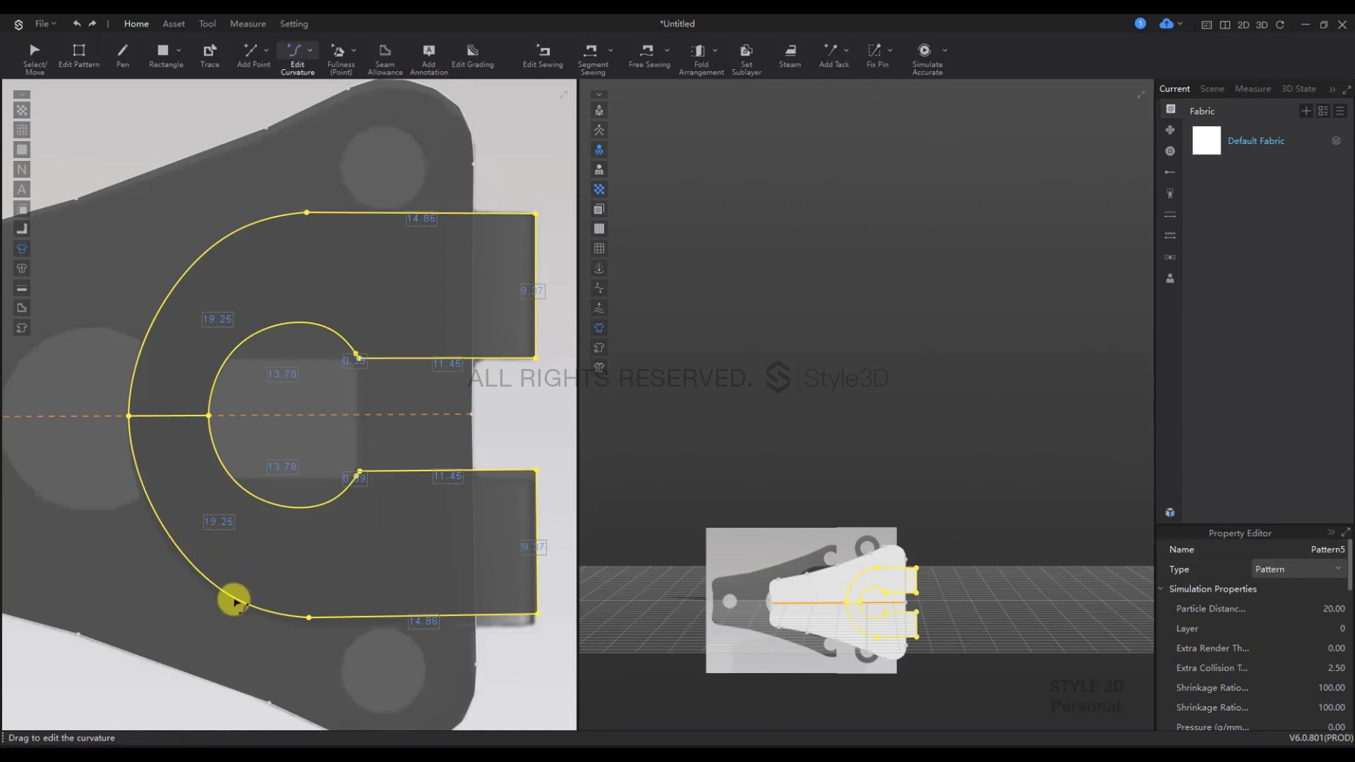
click(506, 699)
click(219, 587)
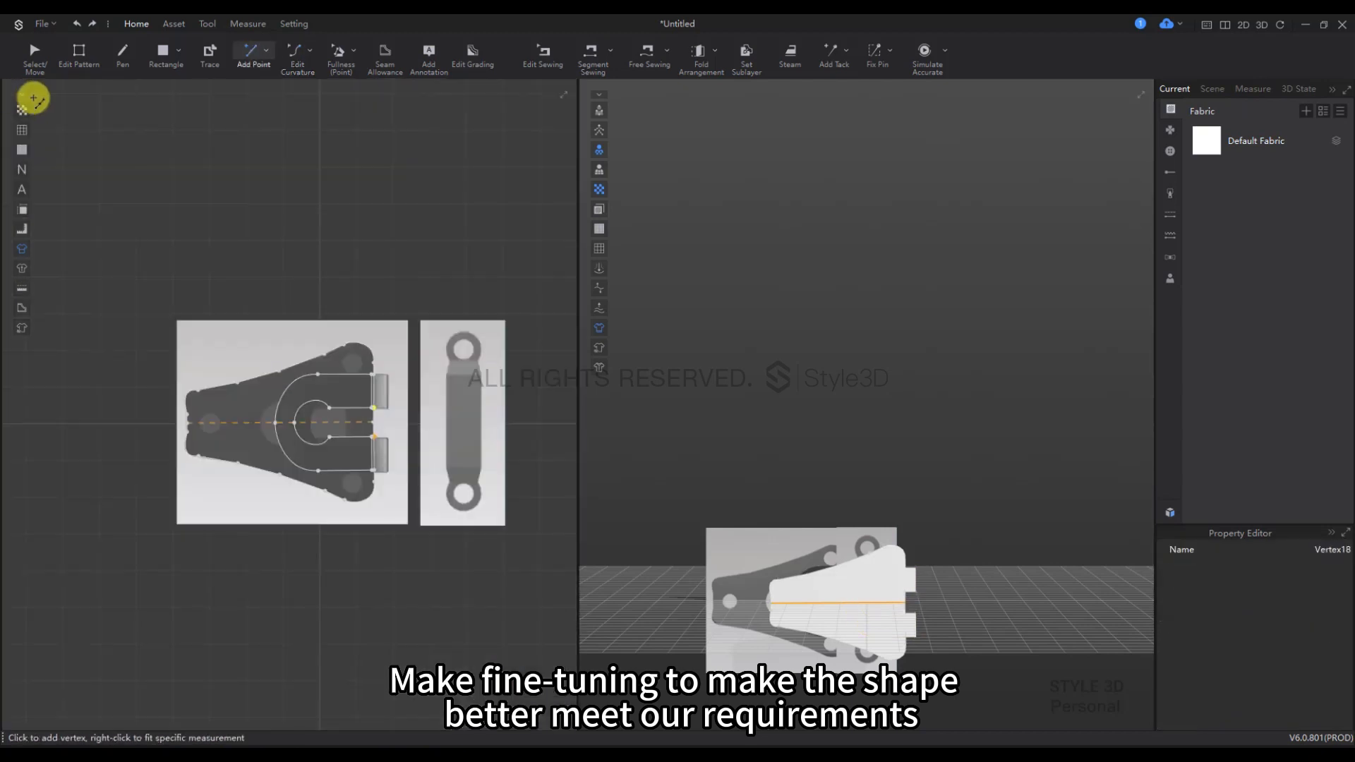
click(34, 55)
drag(348, 388, 363, 218)
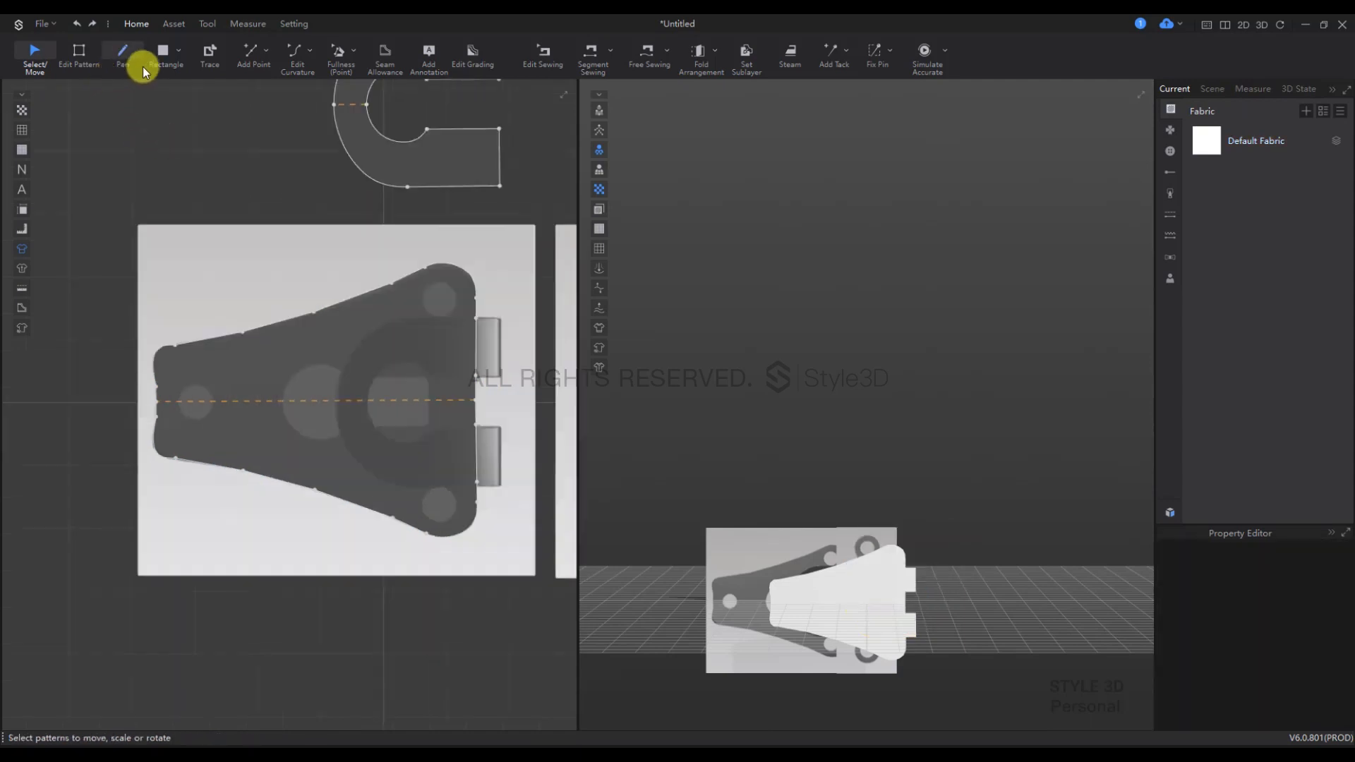
Step: Draw a circle with a circumference of about 17.2 over the small hole at the plate's narrow end and convert it to a hole
click(182, 52)
click(188, 90)
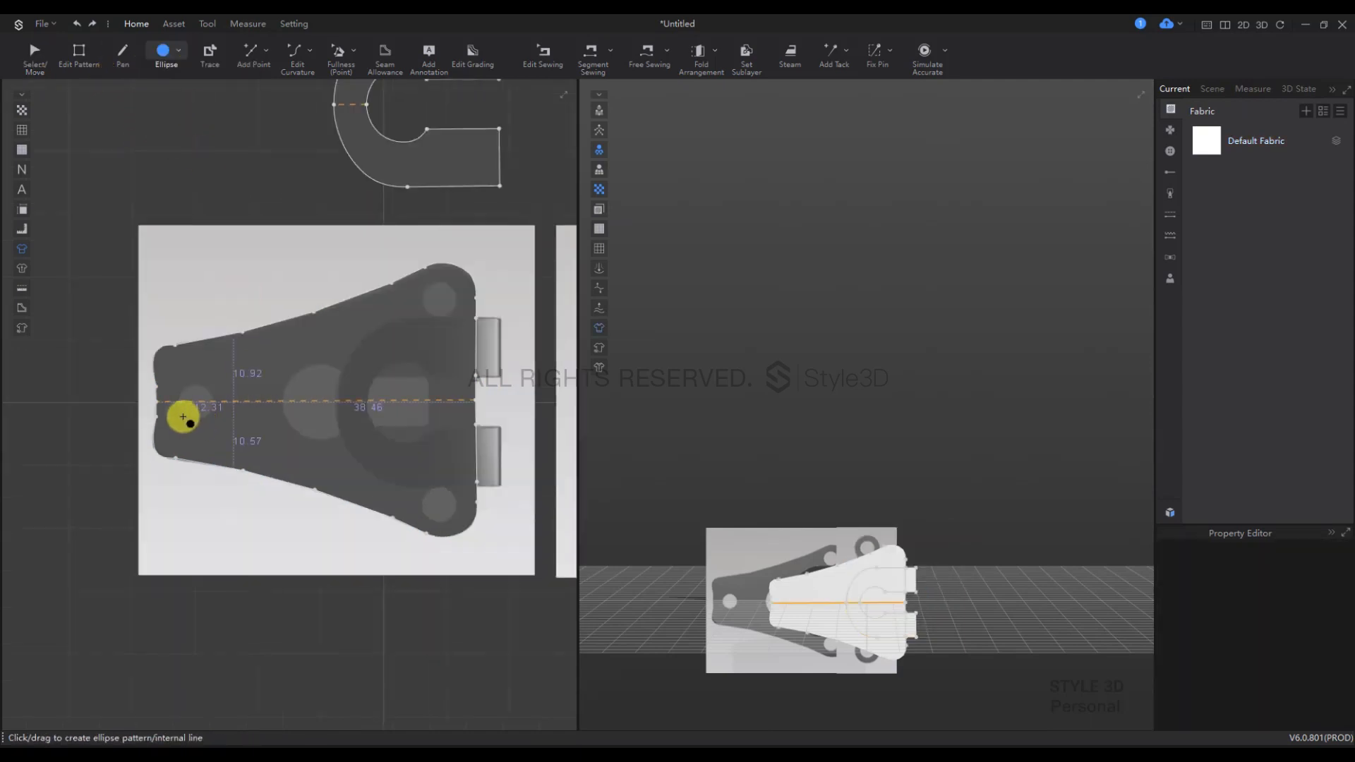
scroll(185, 407, up, 5)
click(210, 405)
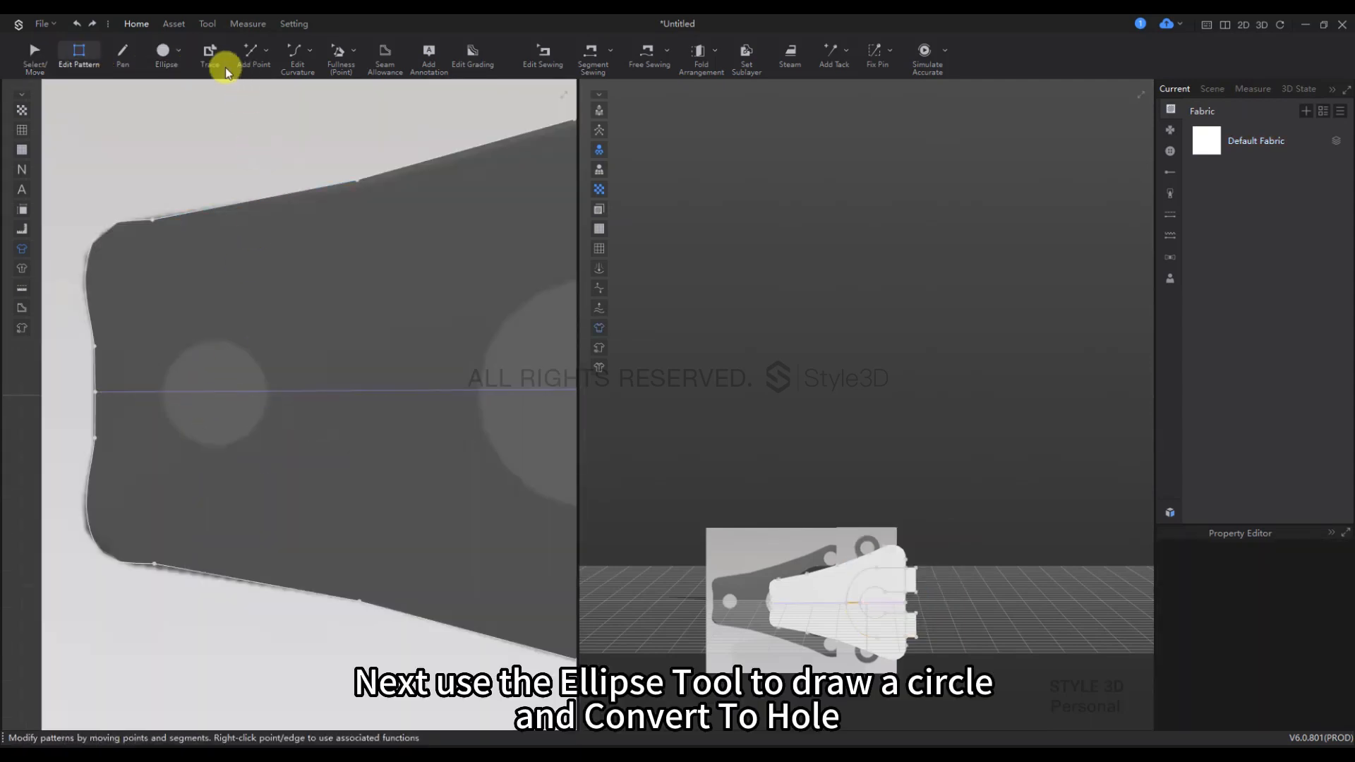
click(163, 71)
drag(170, 345, 260, 430)
key(z)
right_click(258, 427)
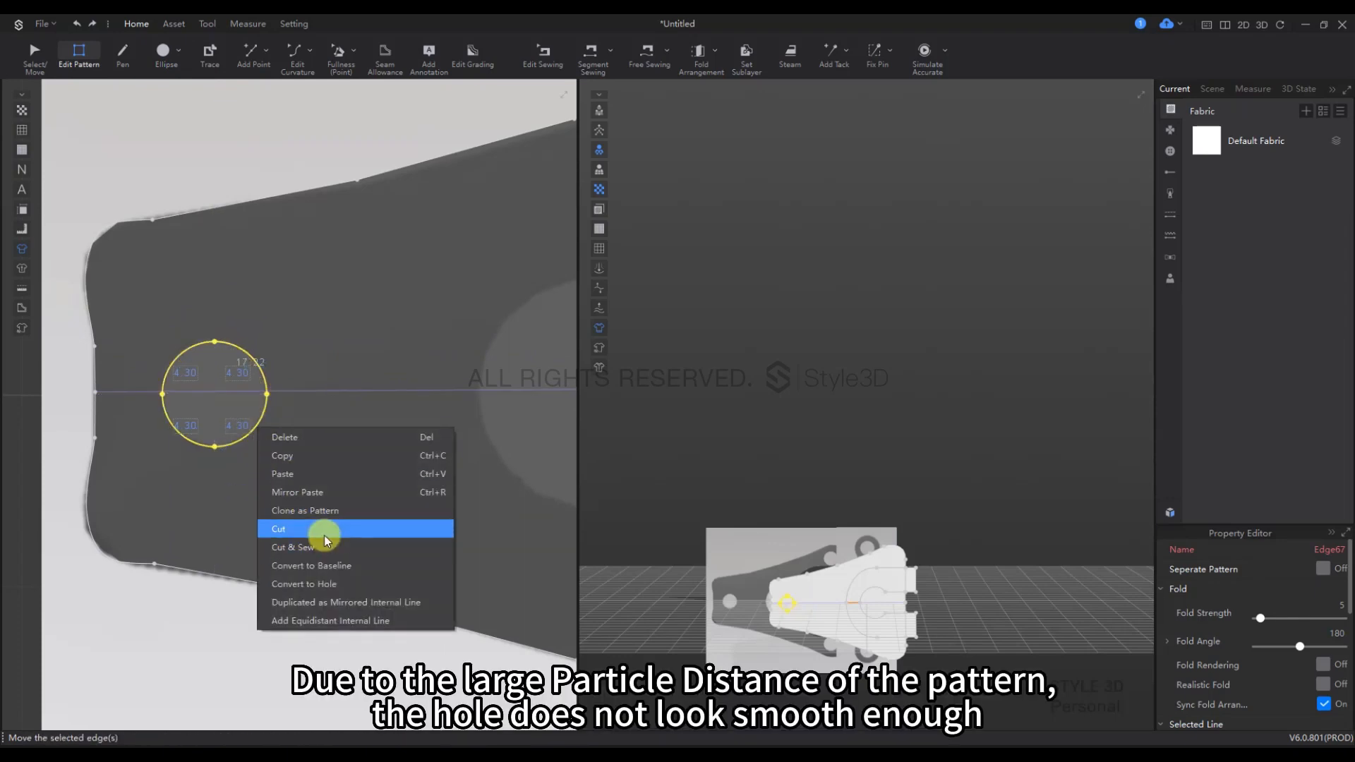
click(329, 584)
Step: Set the plate pattern's particle distance to 2
scroll(332, 585, down, 3)
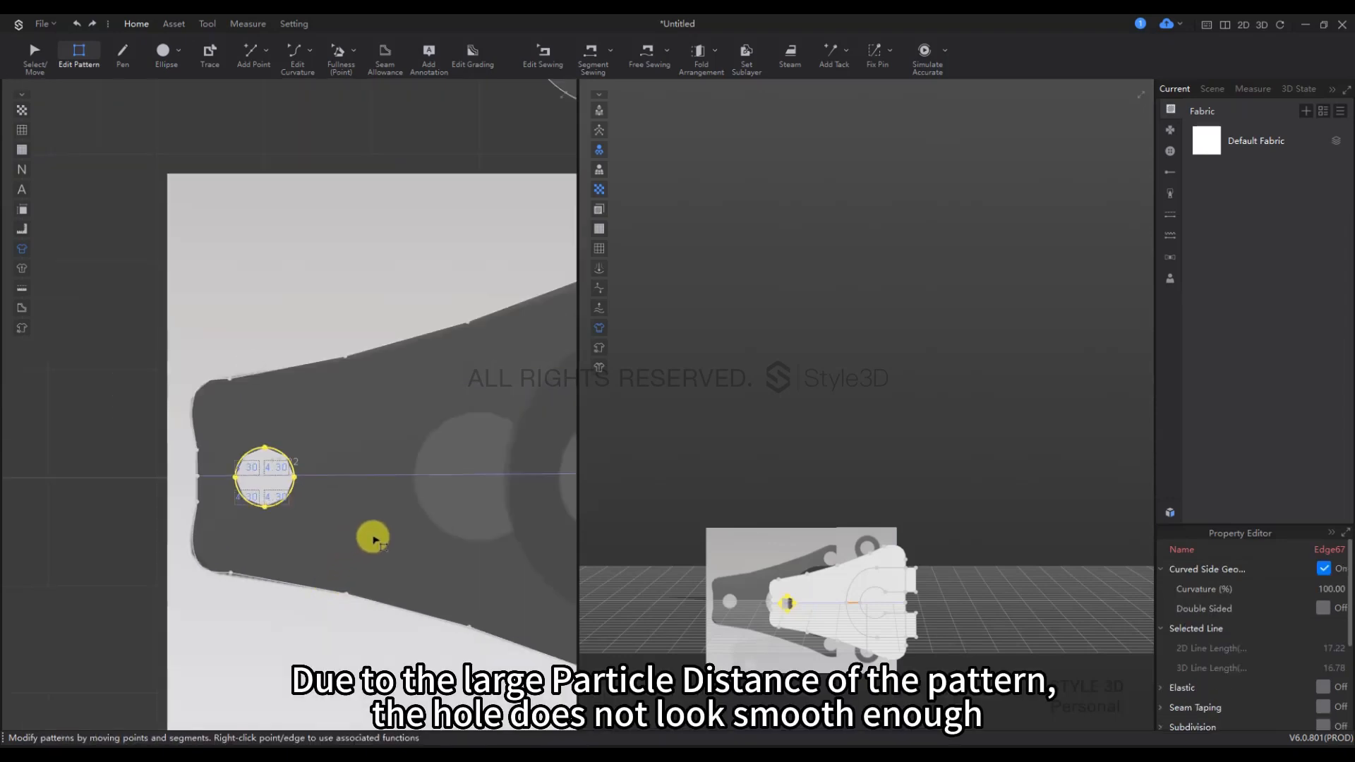
scroll(332, 454, up, 2)
key(a)
click(352, 419)
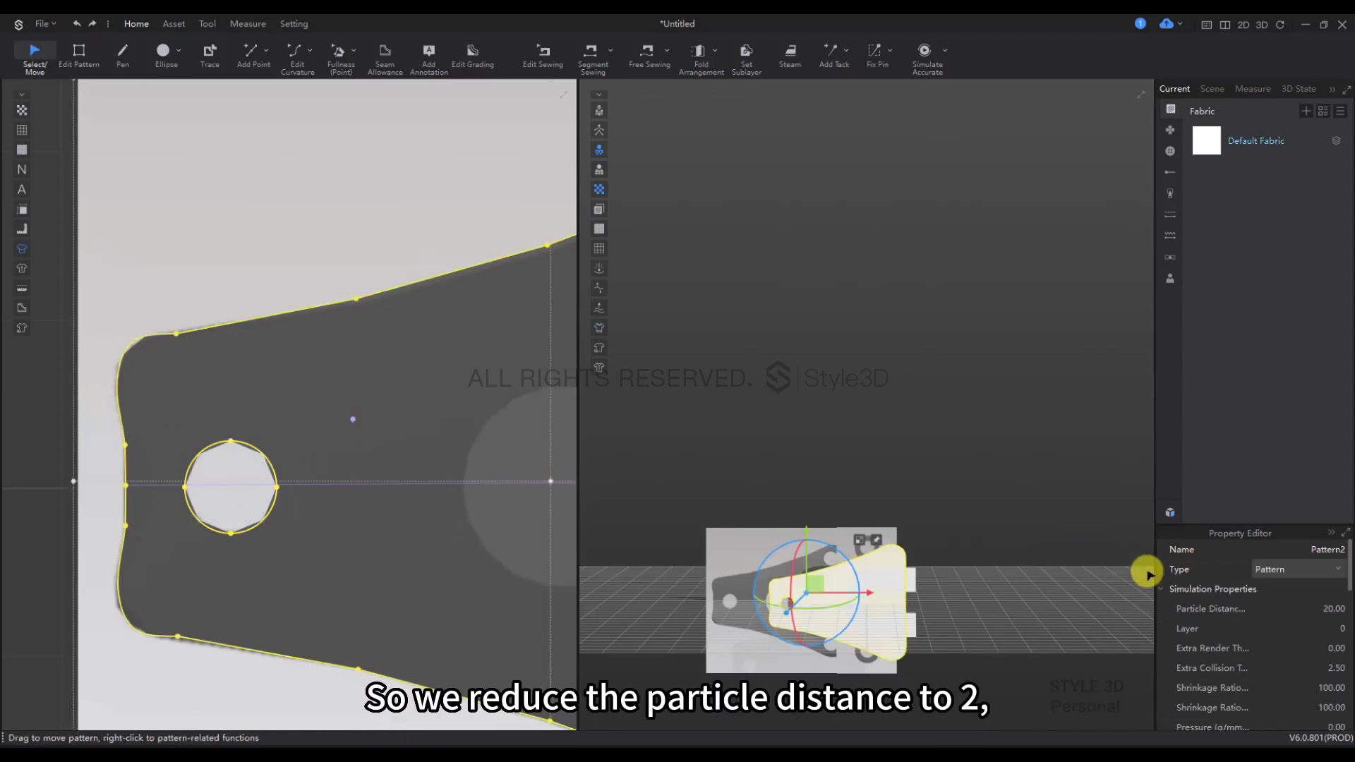
click(1332, 613)
key(Return)
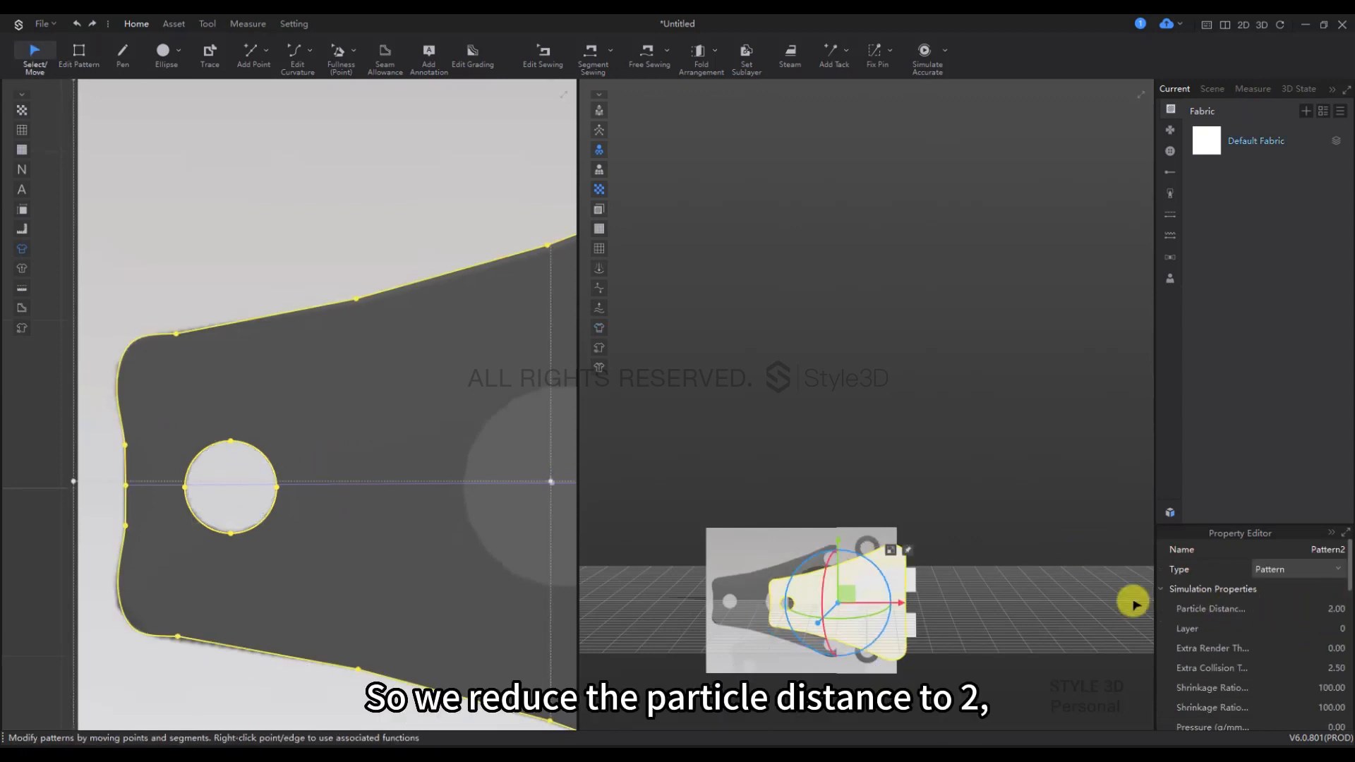
Step: Draw a circle with a circumference of about 37.7 over the large hole on the plate's centreline and convert it to a hole
scroll(475, 477, up, 3)
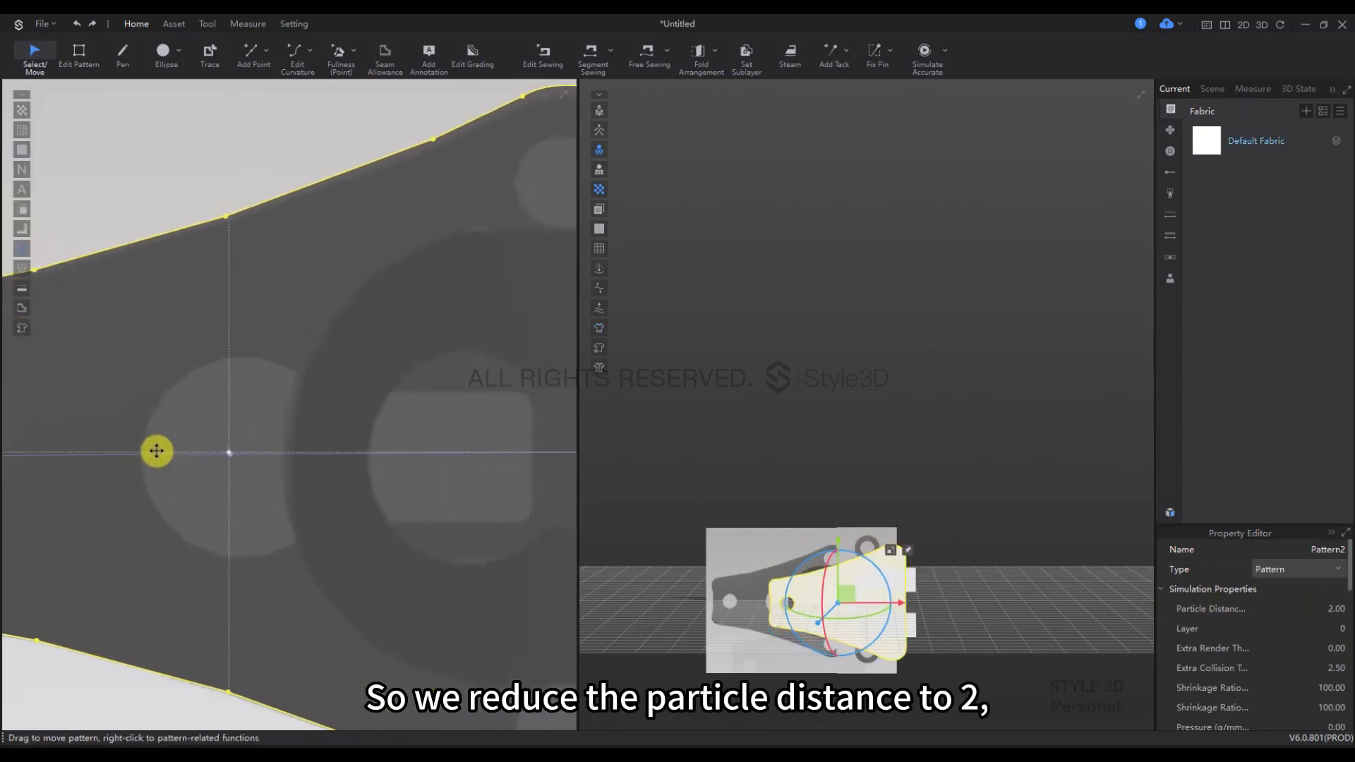
click(163, 50)
scroll(233, 399, down, 3)
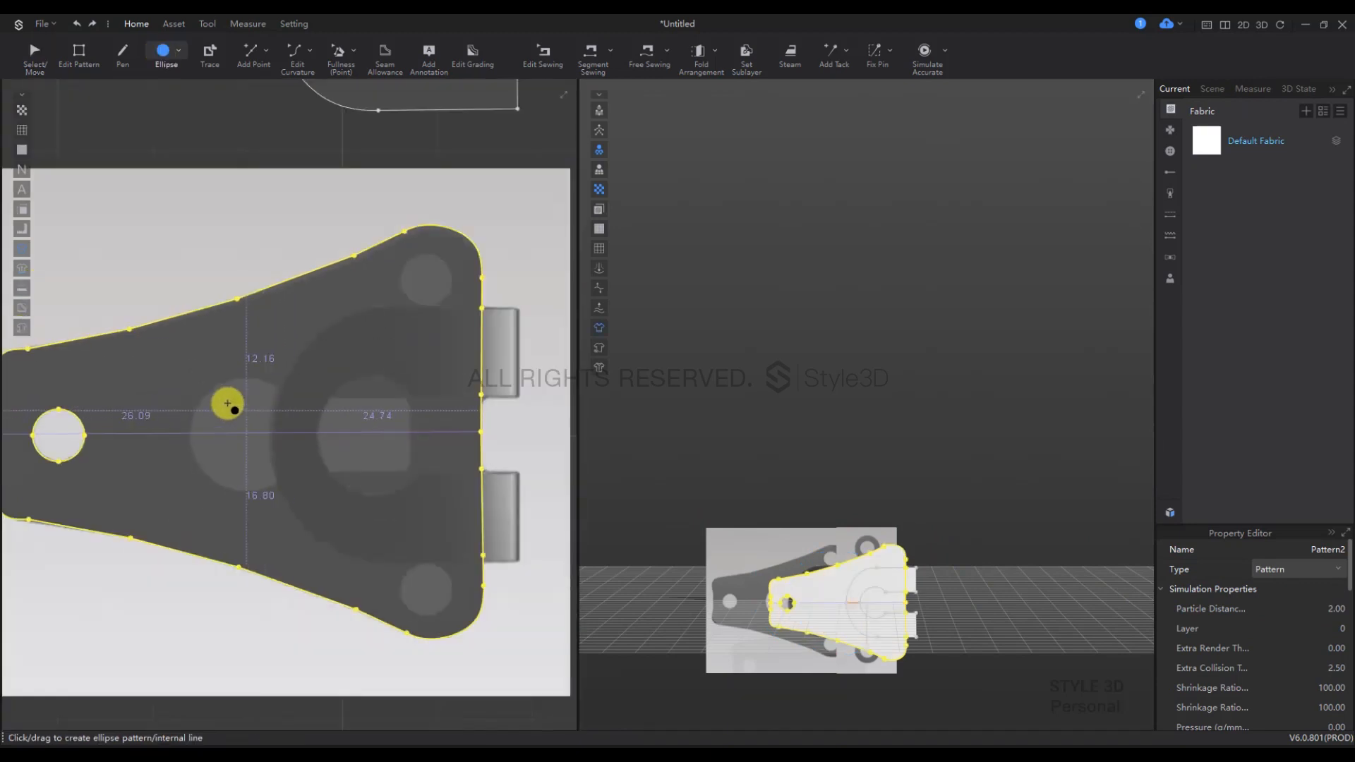
scroll(198, 388, up, 3)
drag(190, 386, 351, 508)
key(z)
right_click(351, 508)
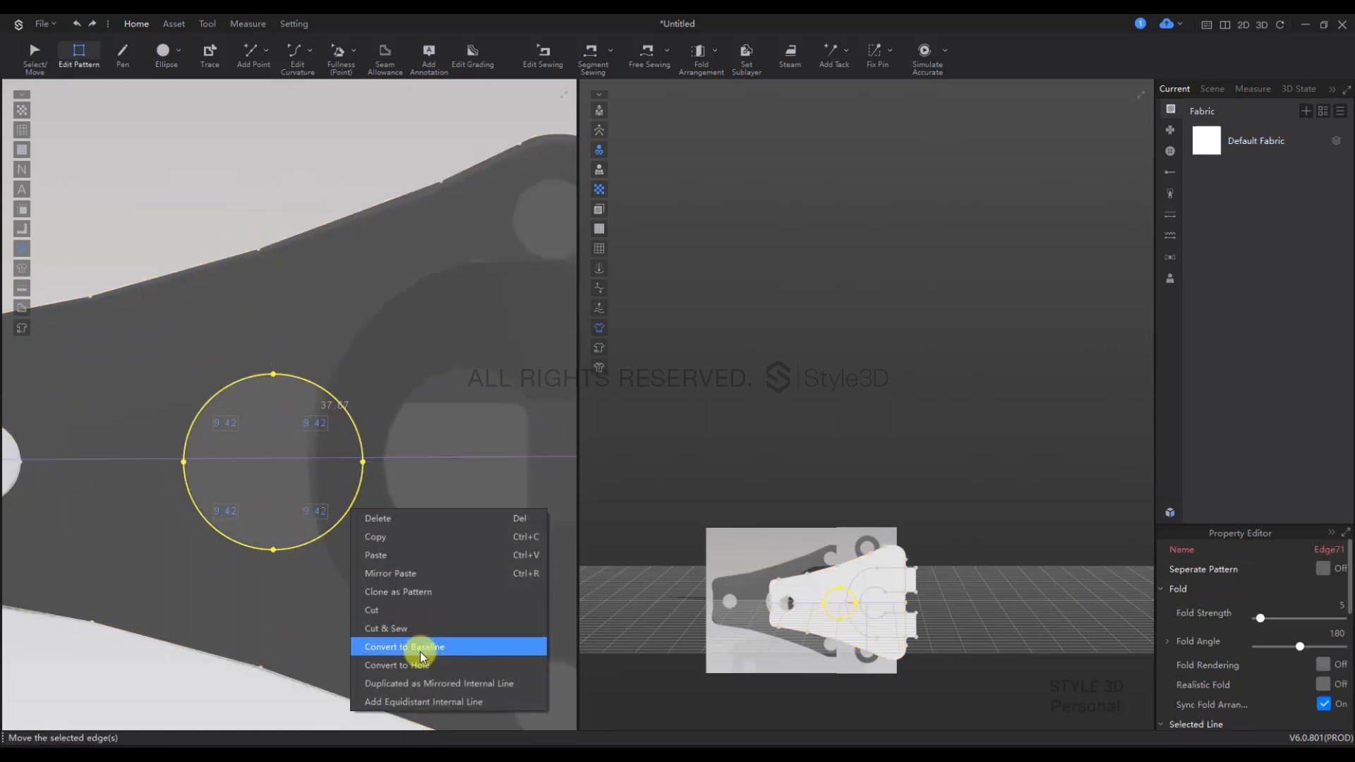
click(434, 666)
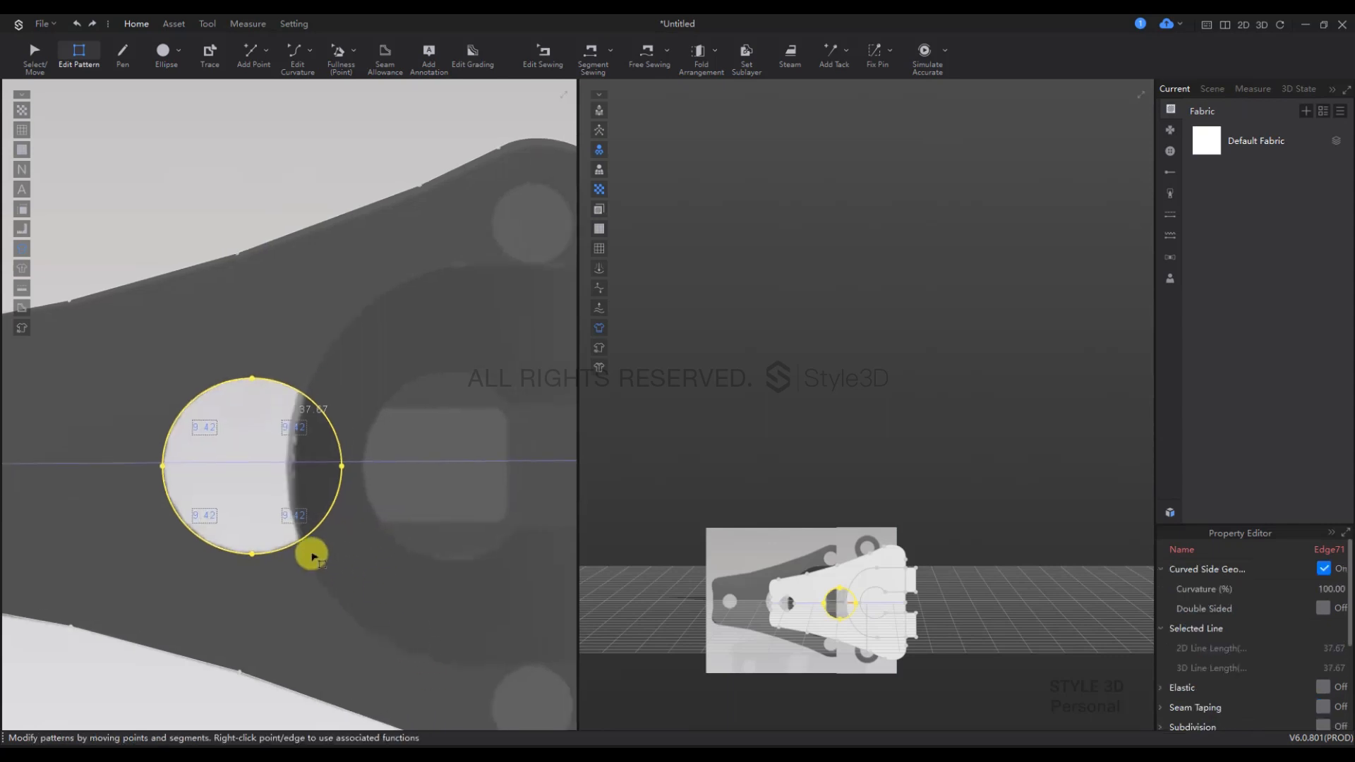
Step: With the Pen tool, outline the rectangular slot, about 12.7 long and 7.9 wide, as an open internal line starting and ending on the large hole
middle_drag(313, 557, 206, 535)
click(124, 51)
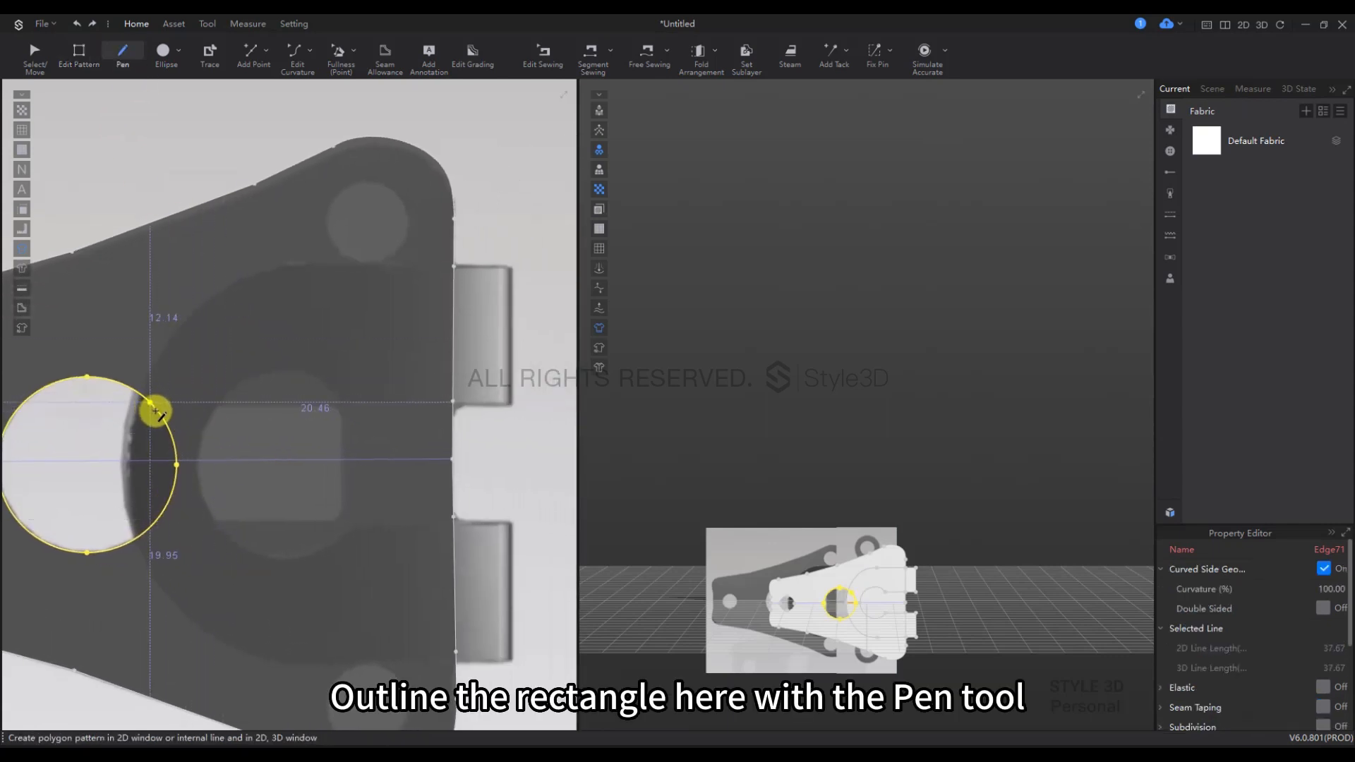
scroll(156, 410, up, 3)
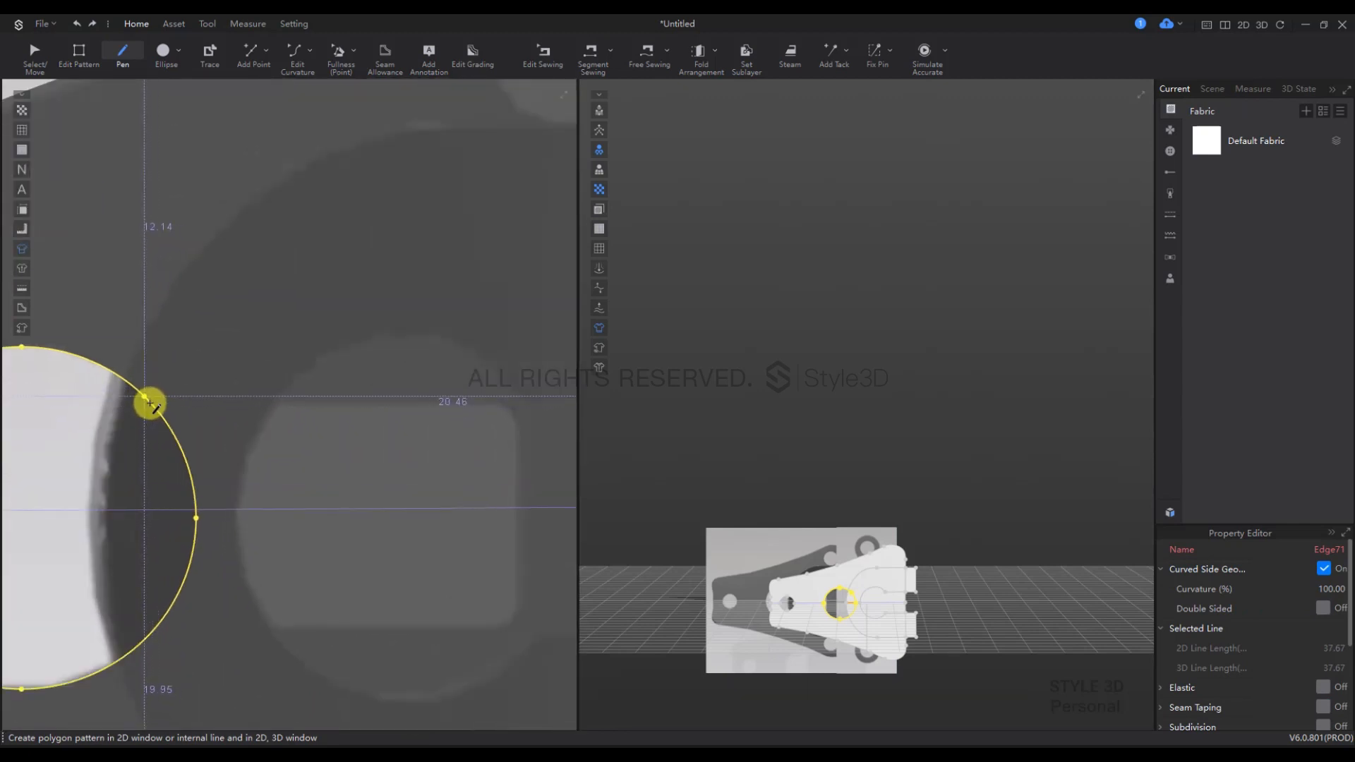
click(150, 403)
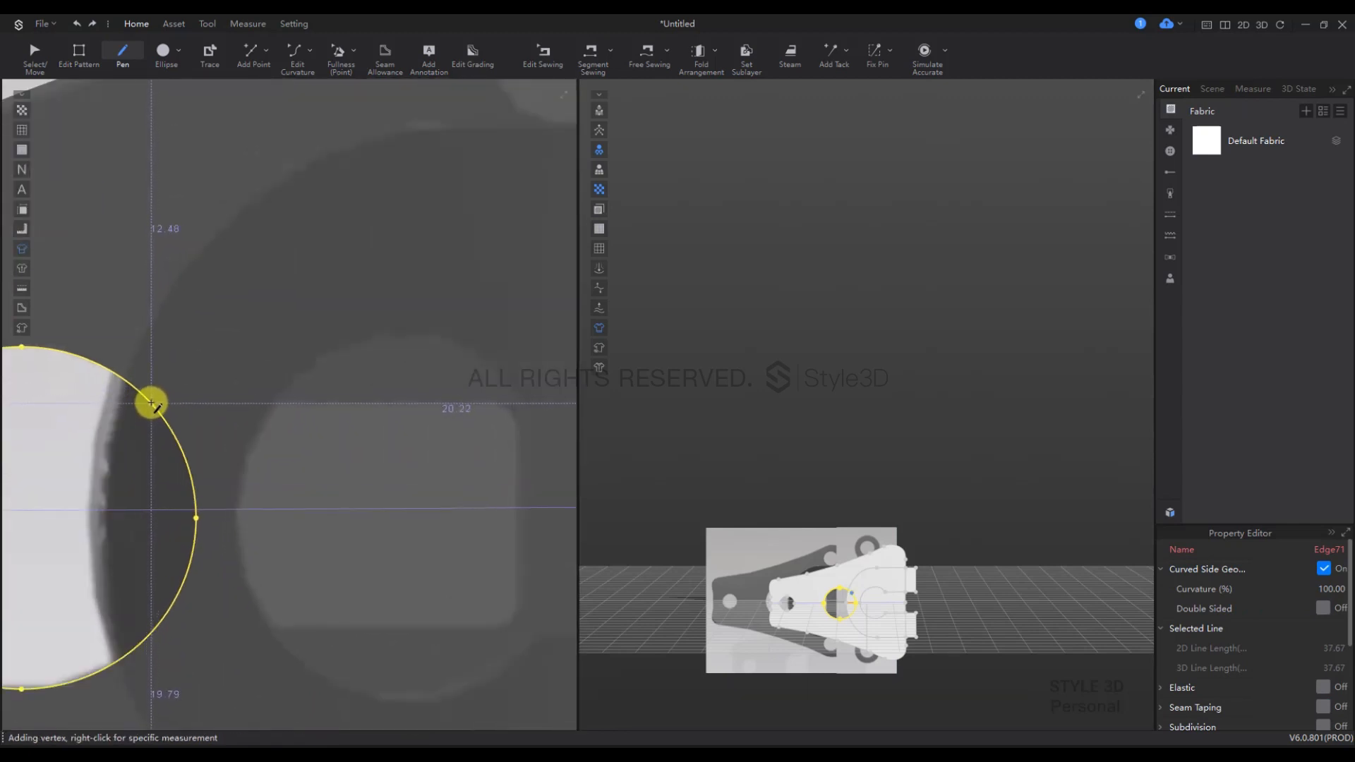
click(517, 402)
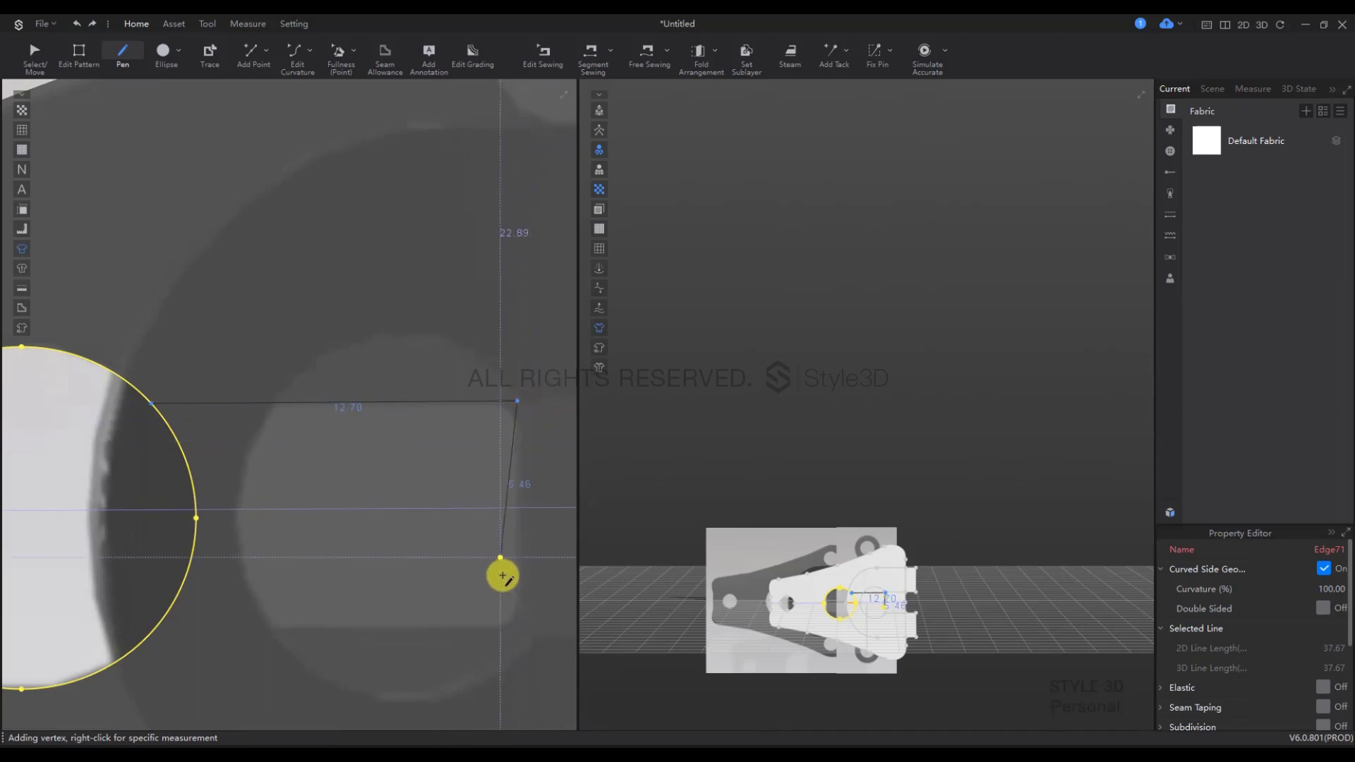
click(517, 628)
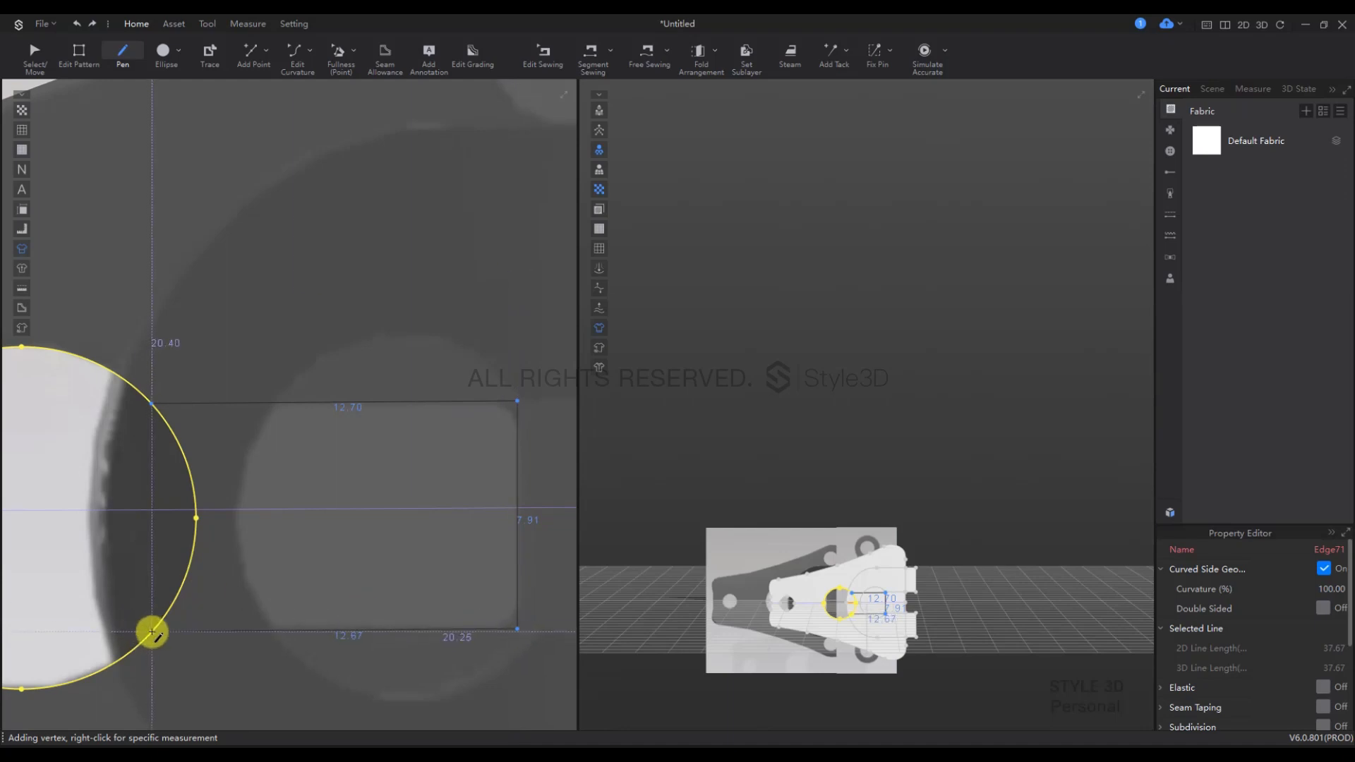
double_click(152, 632)
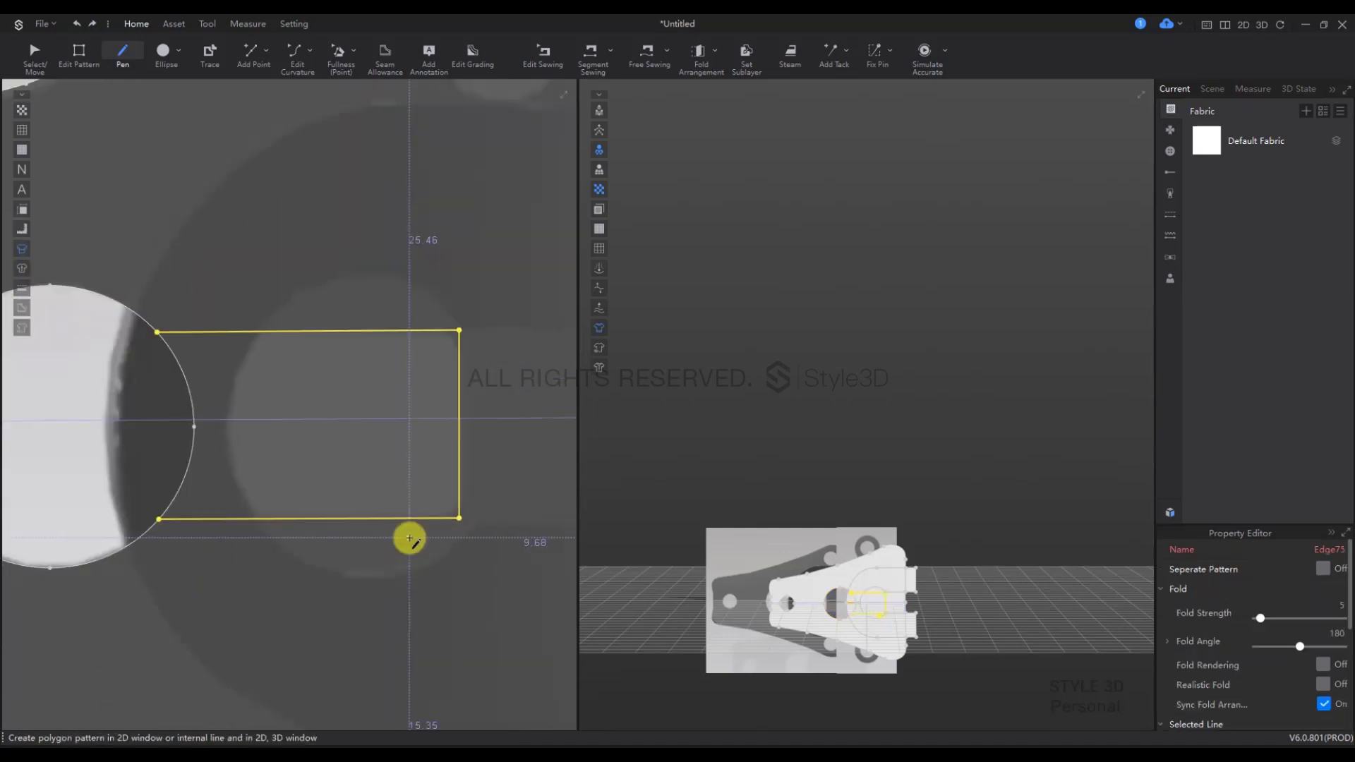
Step: Round the slot outline's two outer corners with the Smooth Curve tool to match the reference image
key(z)
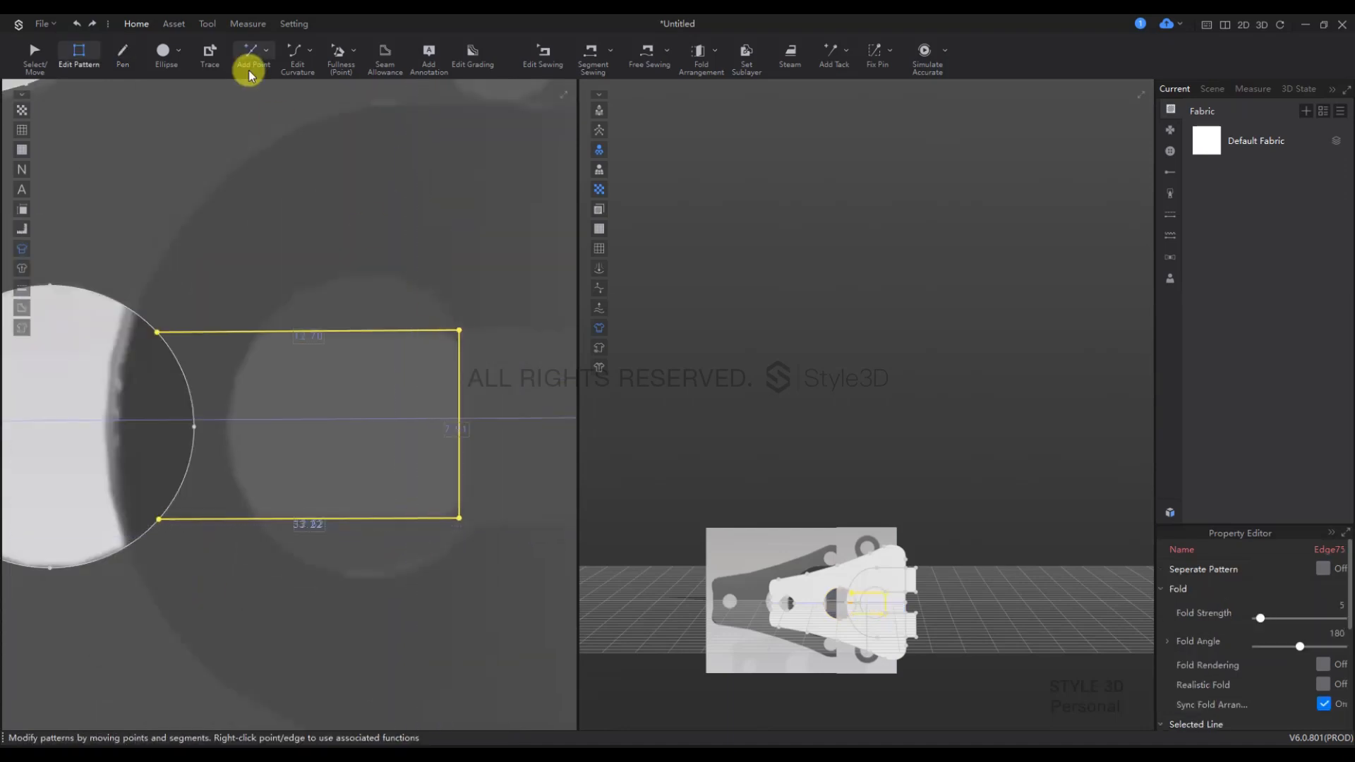
click(308, 51)
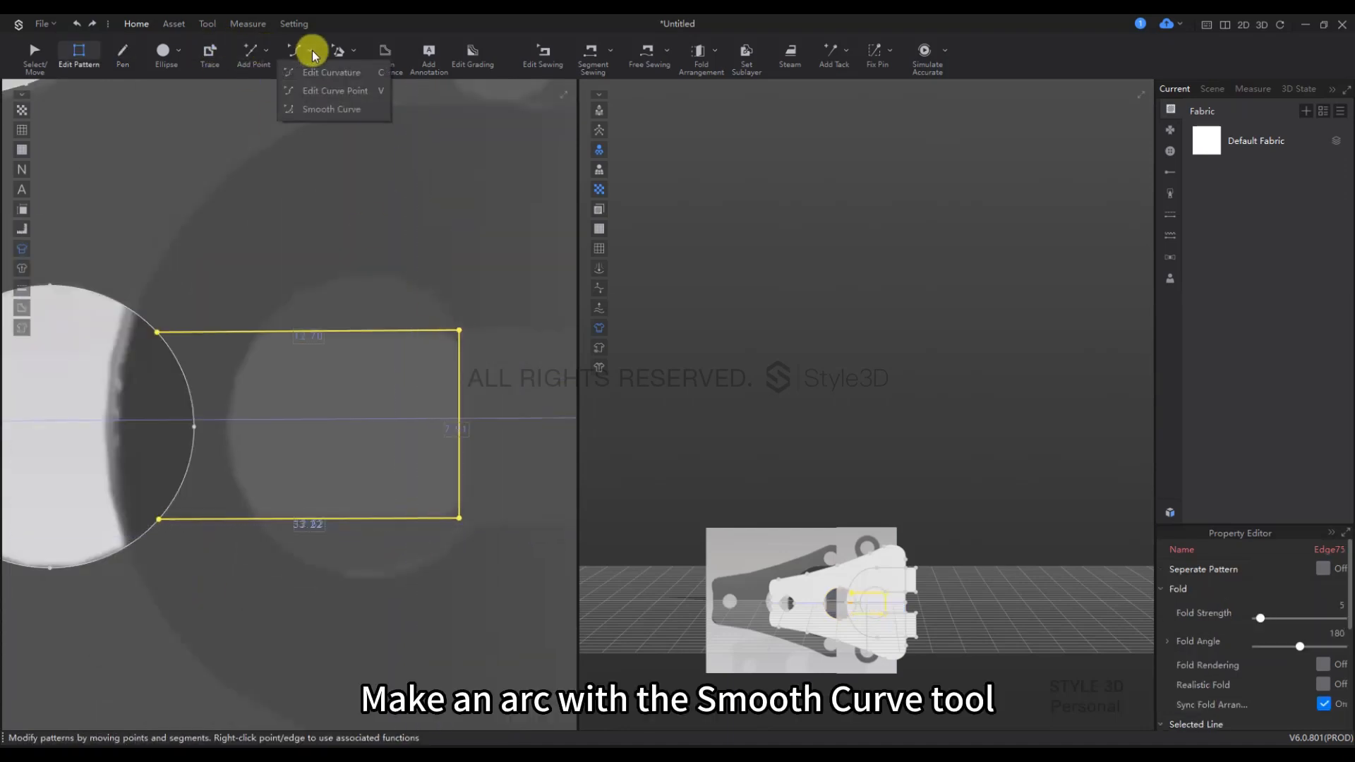
click(338, 109)
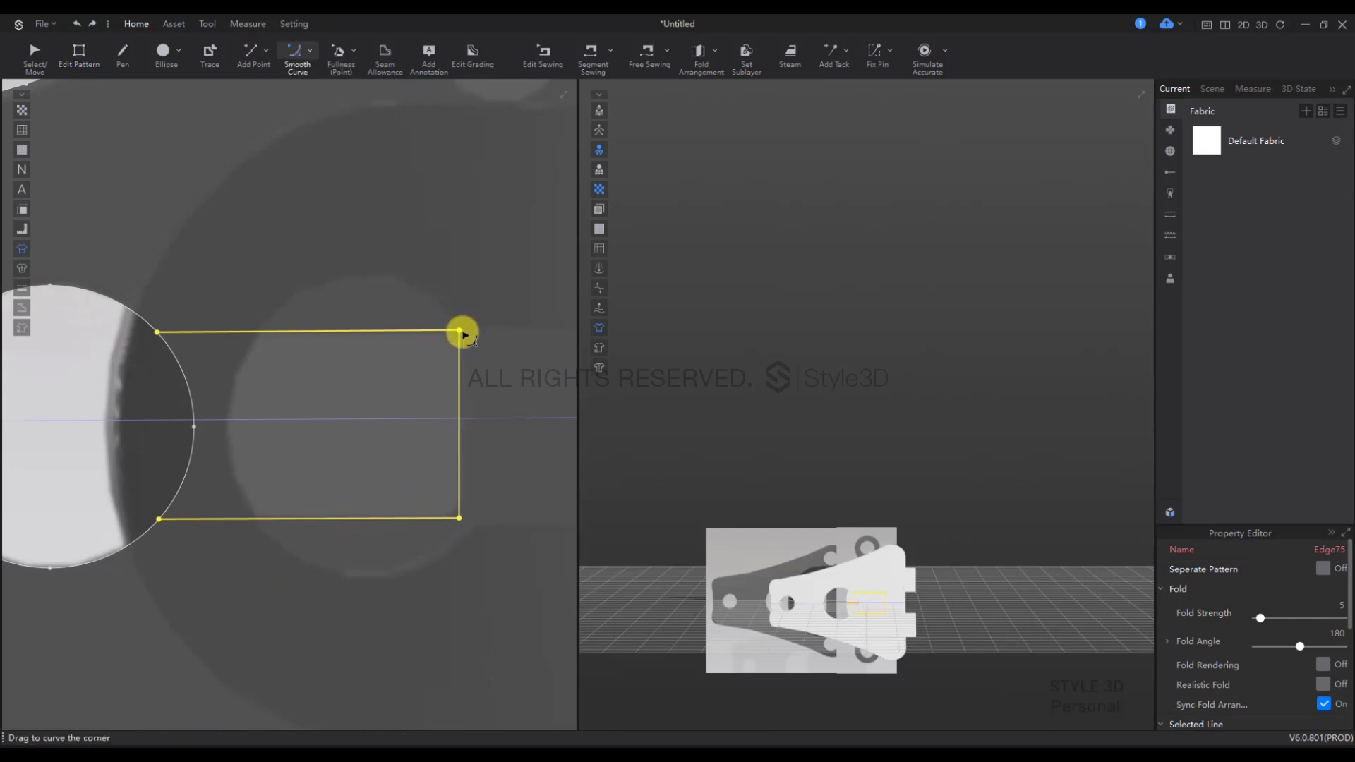
drag(462, 334, 461, 423)
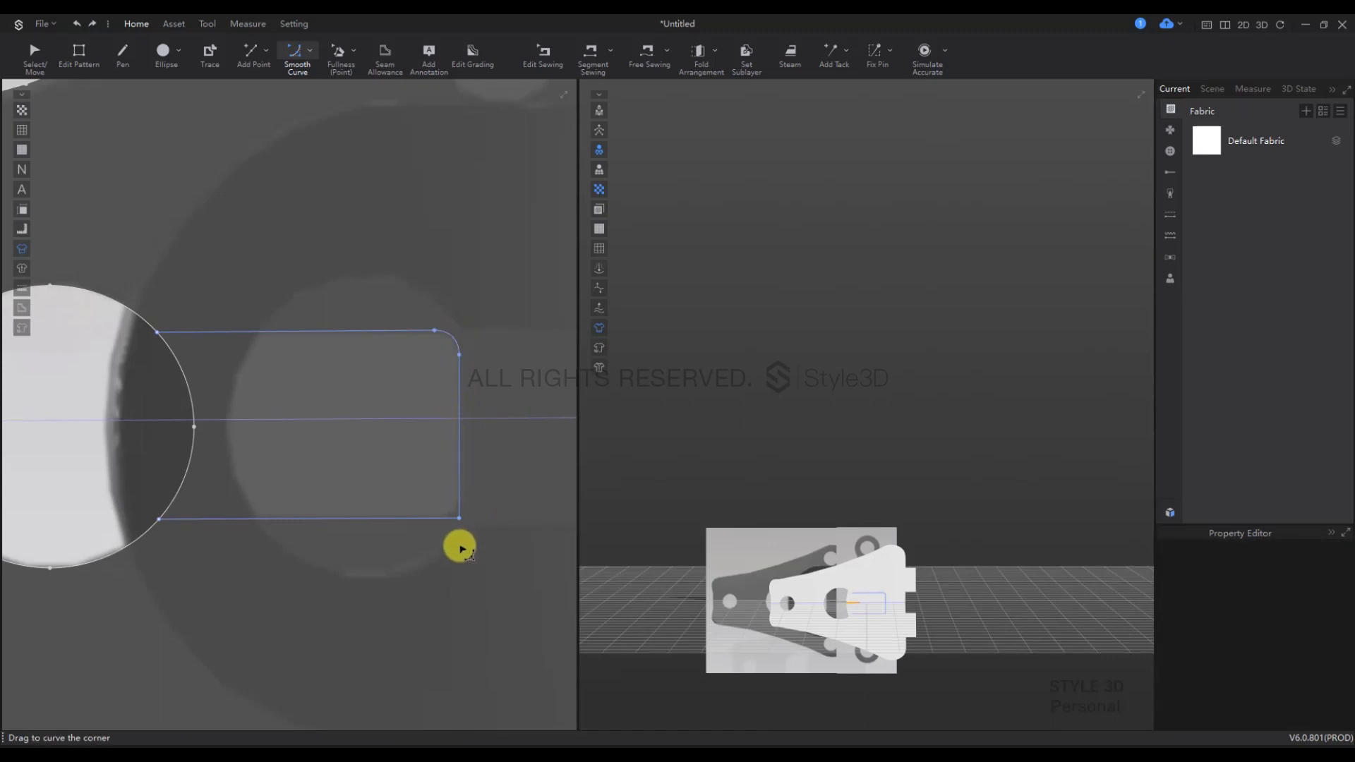
drag(460, 522, 463, 493)
Step: Select the whole rounded slot outline and cut the plate pattern along it
key(z)
click(412, 518)
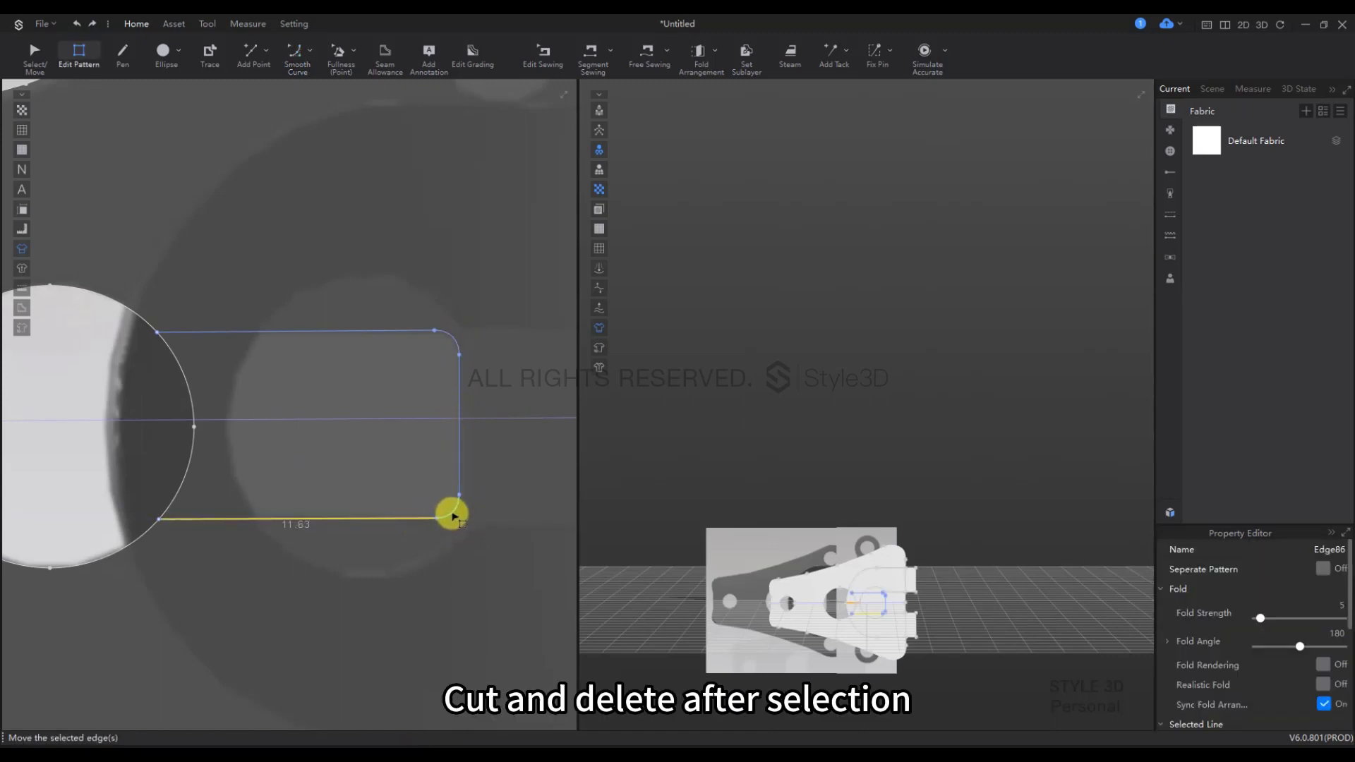
shift+click(459, 466)
shift+click(415, 331)
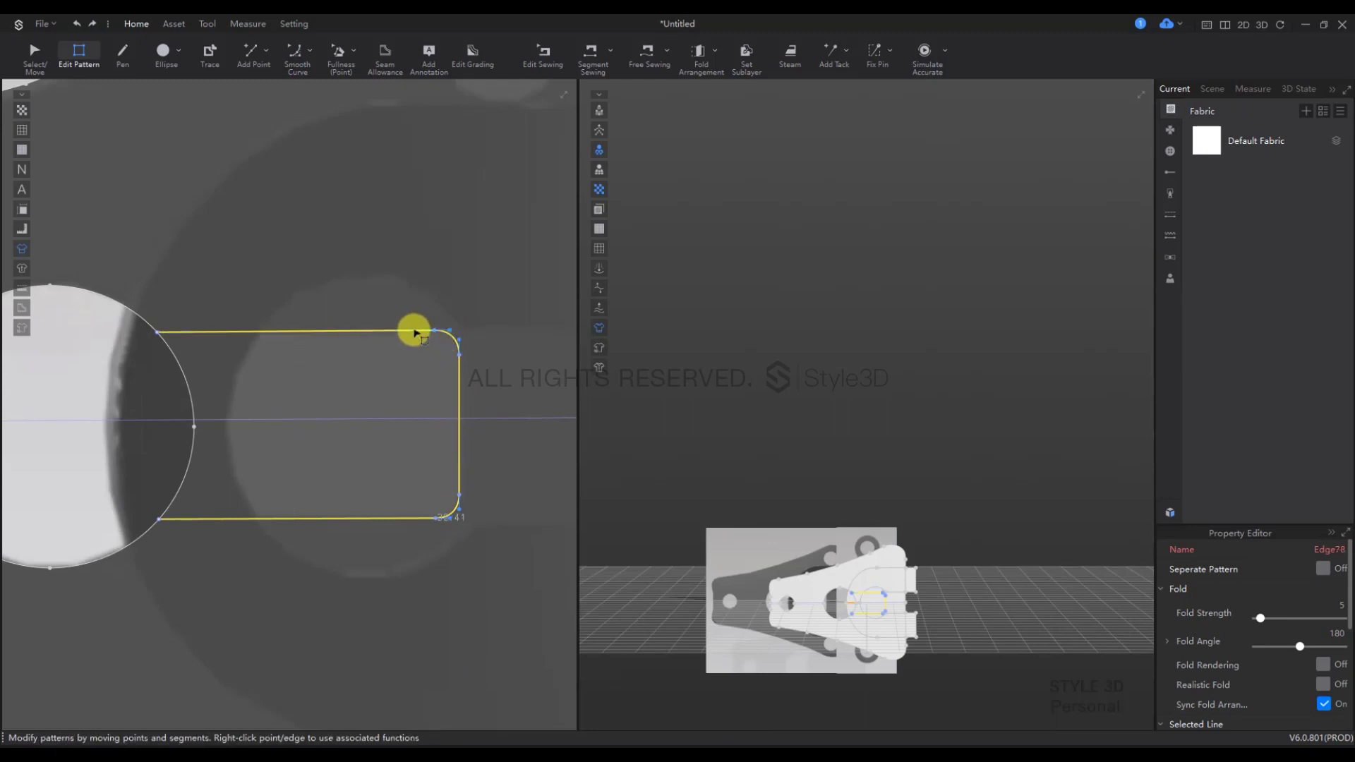
right_click(415, 332)
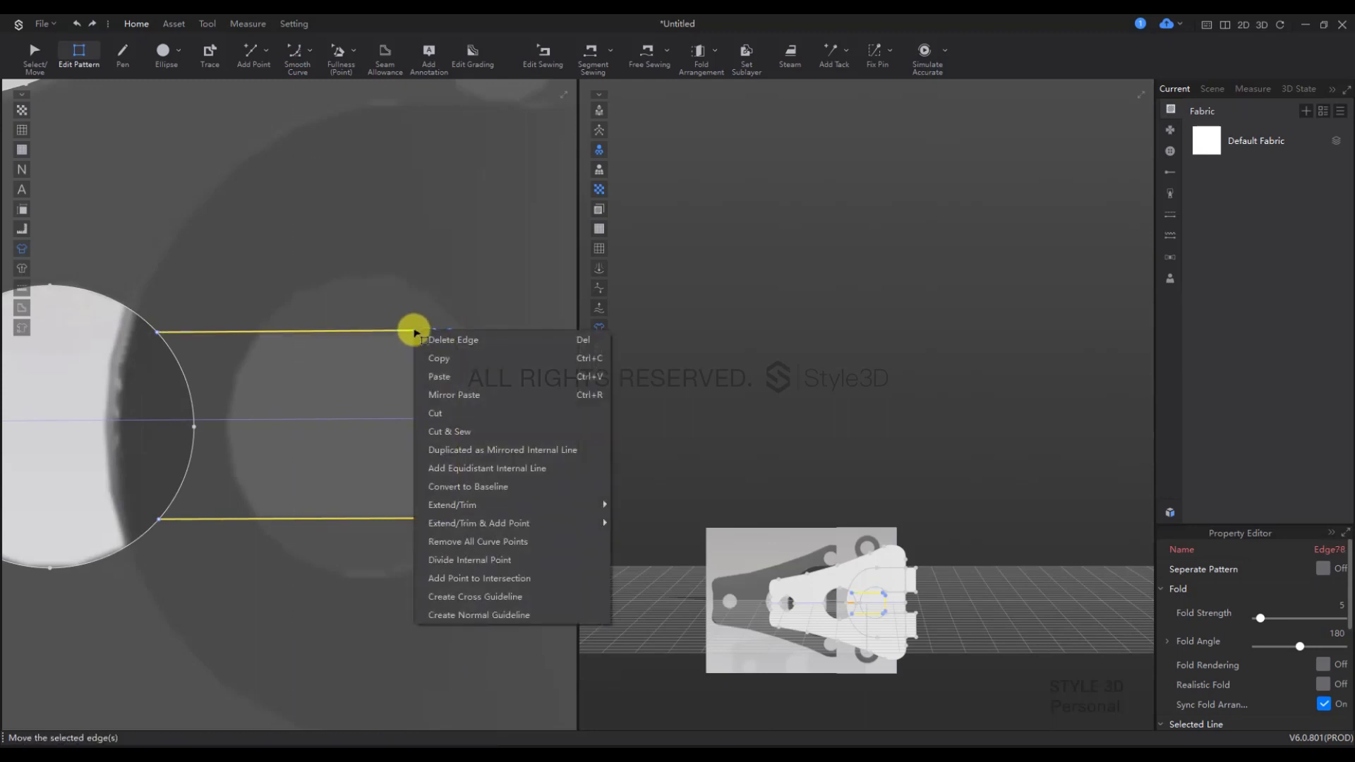
click(444, 396)
Step: Delete the cut-out slot piece beside the large hole
click(111, 125)
click(35, 52)
click(321, 407)
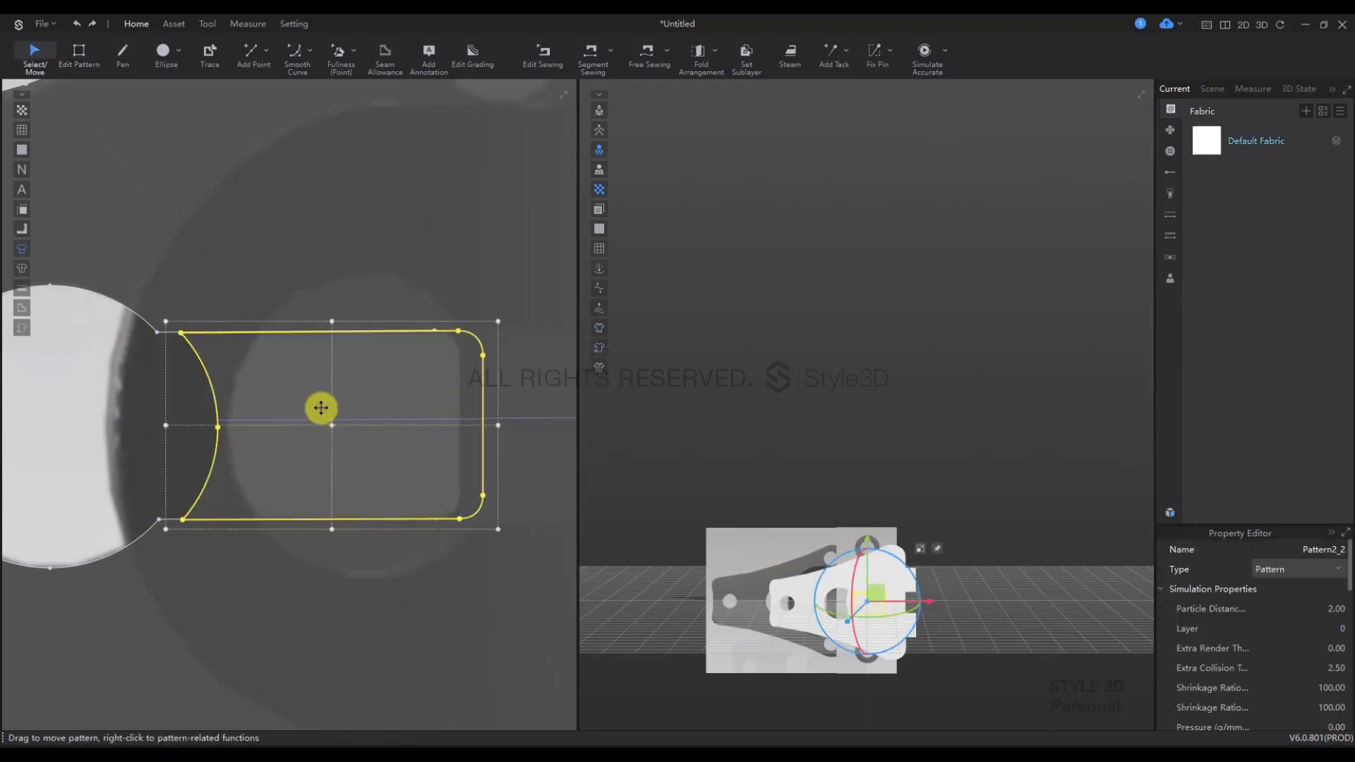
click(369, 523)
Step: Draw an internal circle about 17.8 cm in circumference over the plate's upper corner hole and adjust it to the reference image
scroll(369, 523, down, 8)
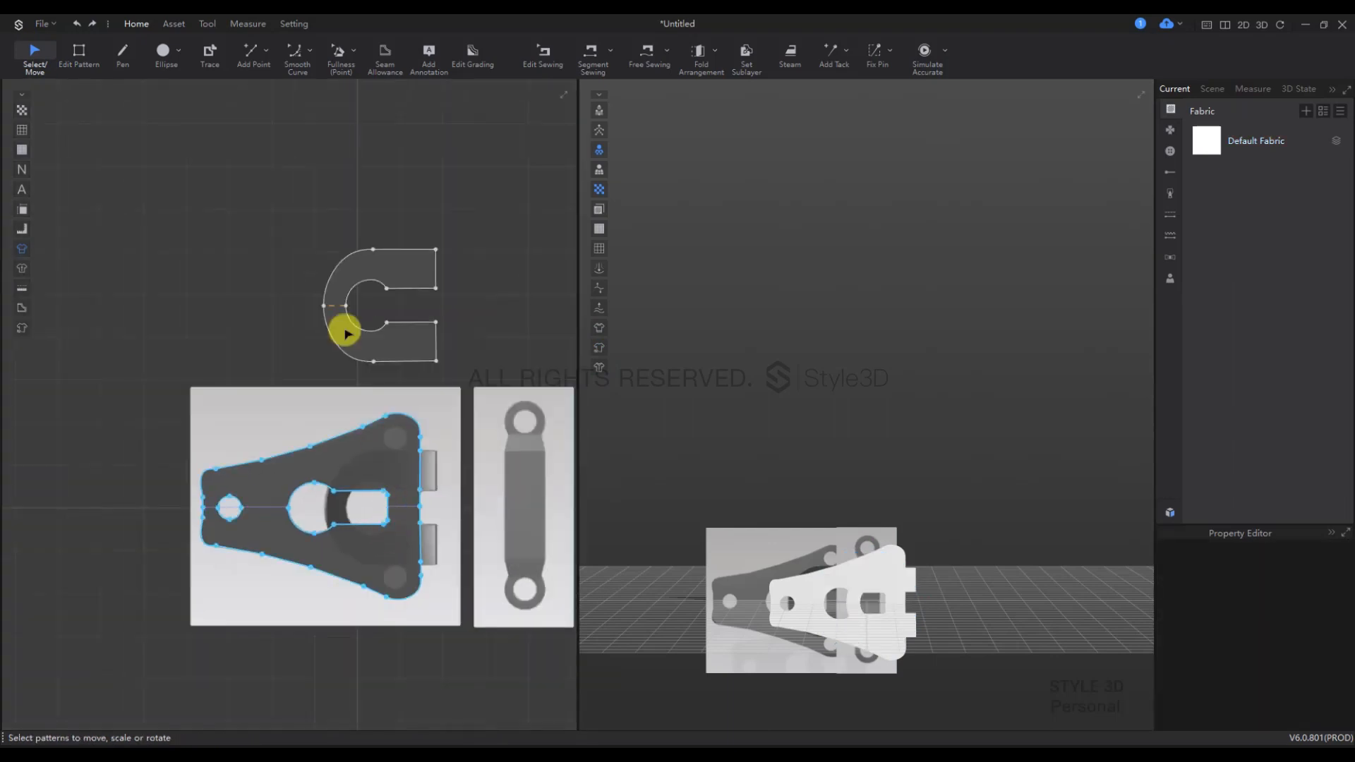
click(163, 50)
scroll(402, 429, up, 10)
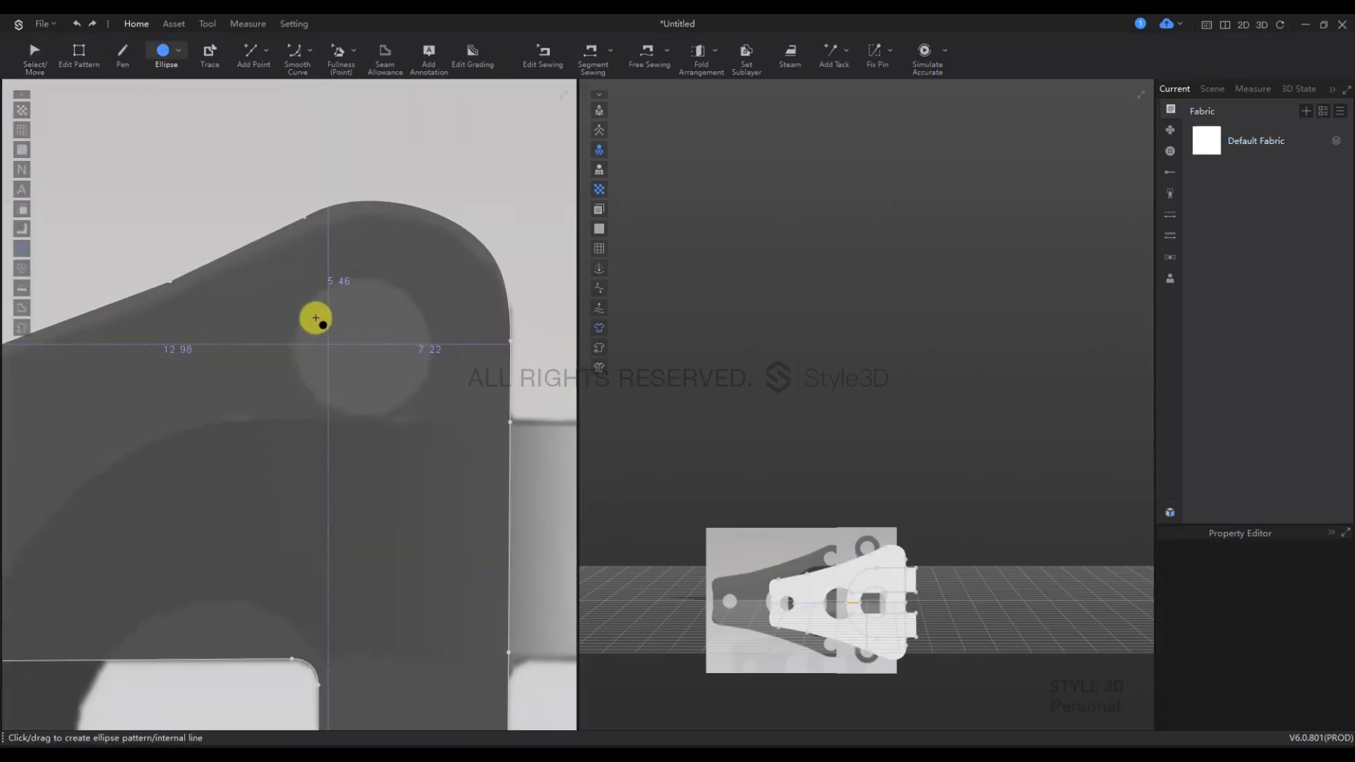
drag(286, 237, 426, 383)
key(z)
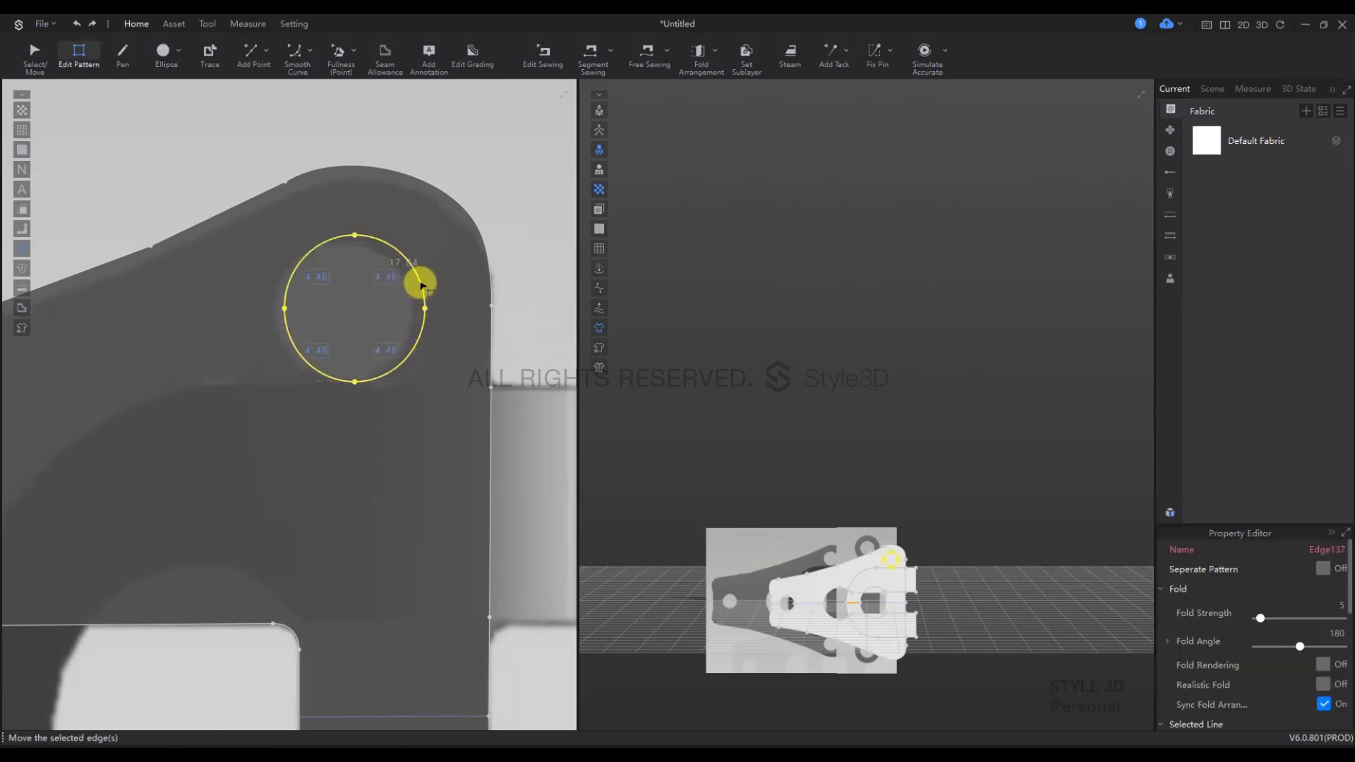
click(345, 224)
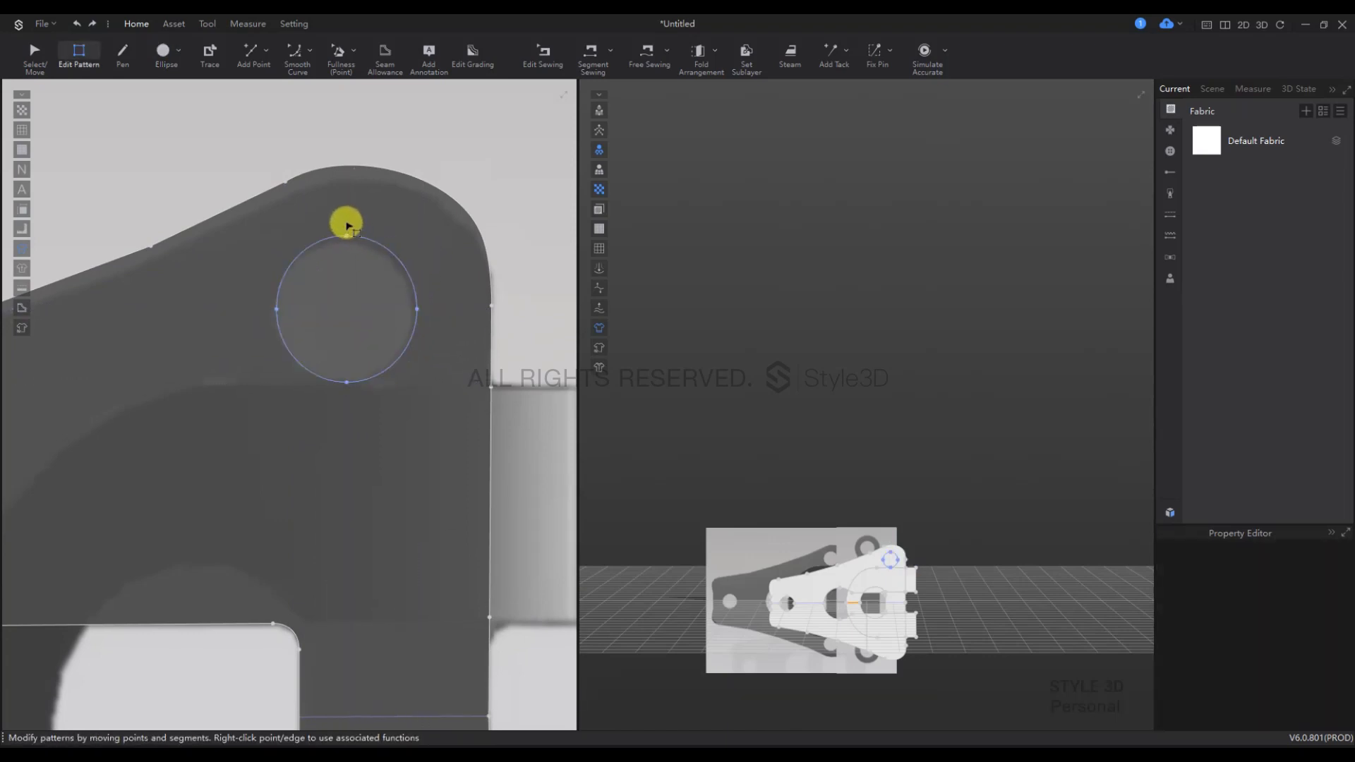
click(351, 237)
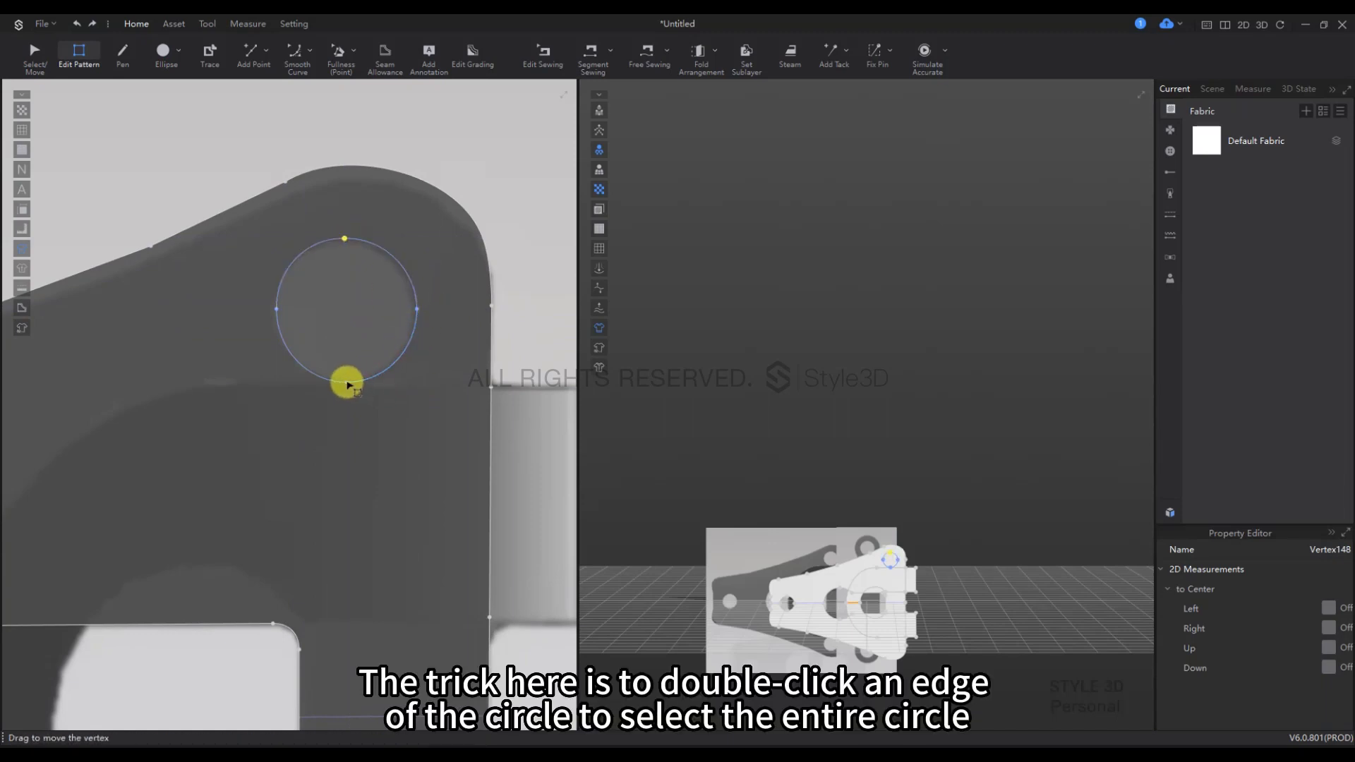
click(345, 383)
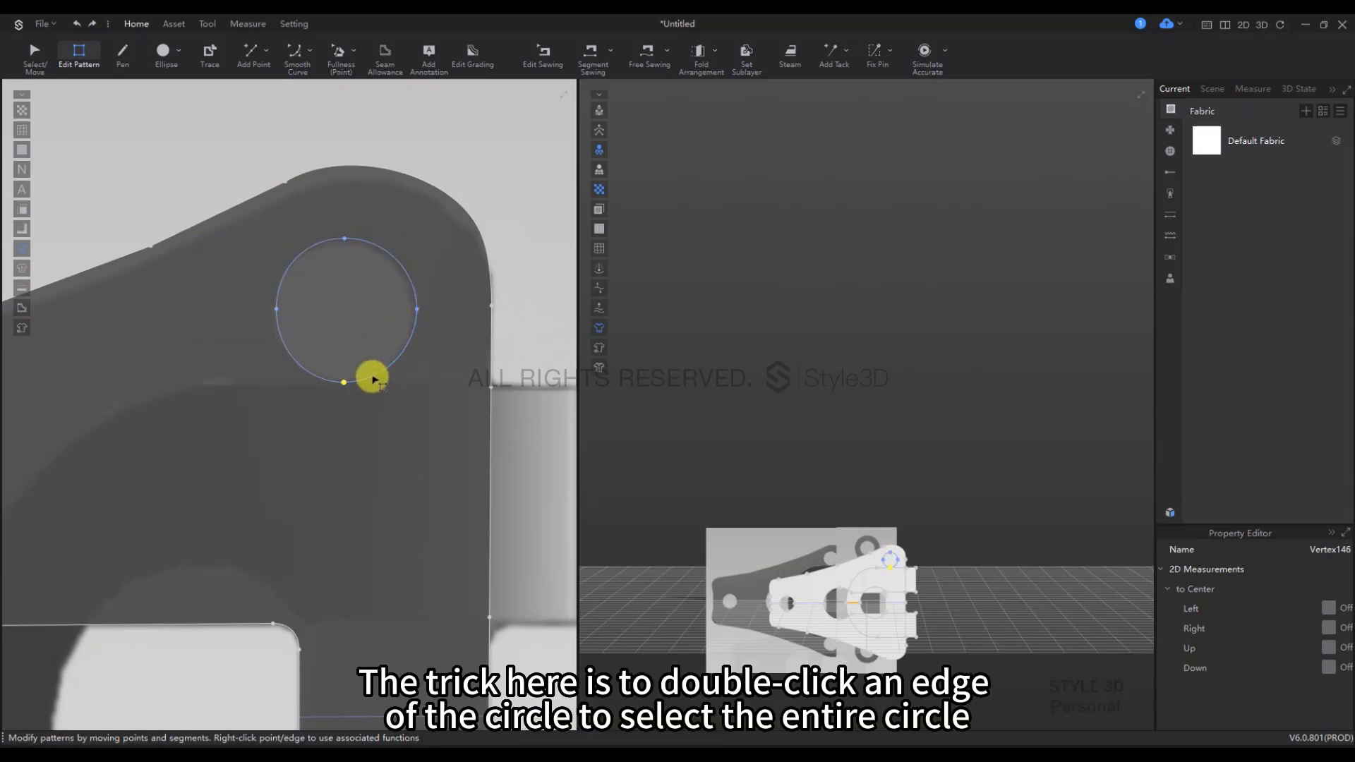
Step: Copy the whole corner circle and paste it over the matching hole in the plate's lower corner
double_click(374, 380)
scroll(381, 409, down, 8)
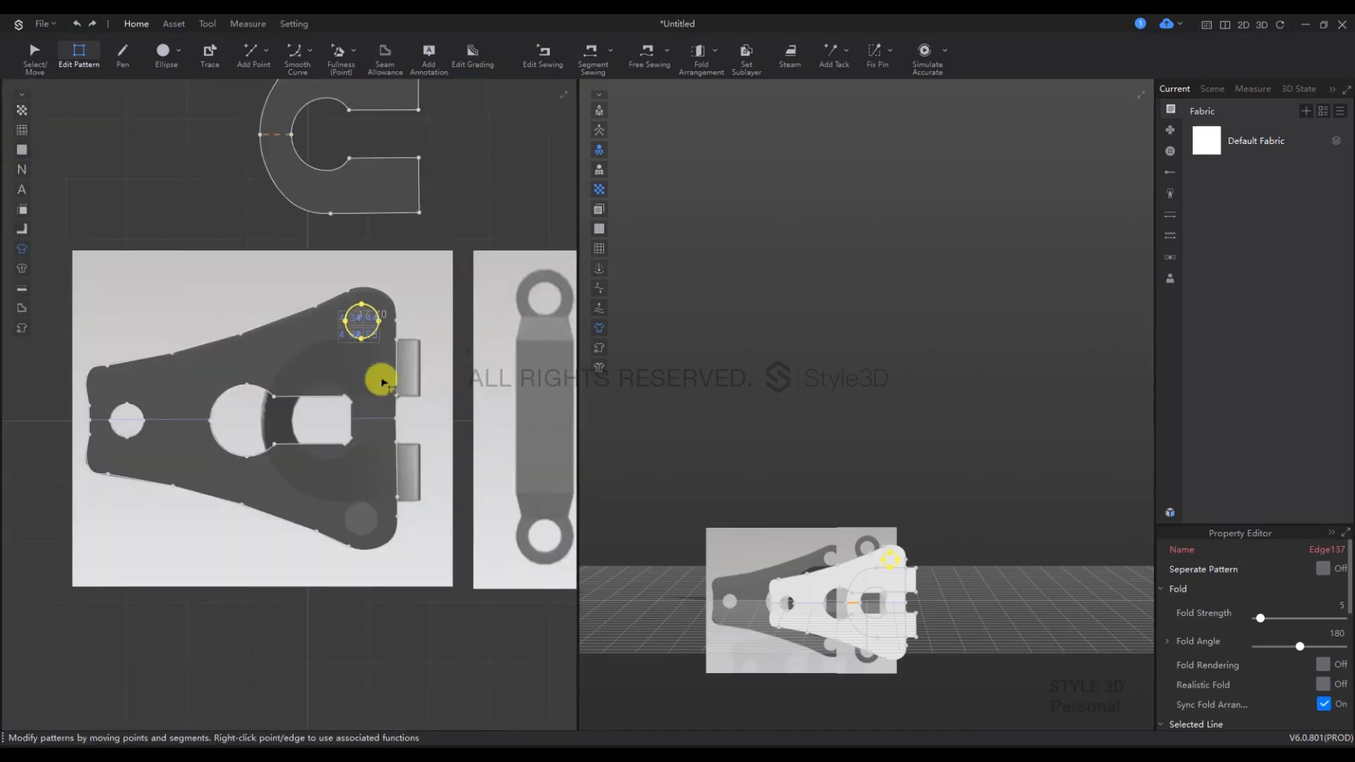
scroll(379, 455, up, 5)
key(ctrl+c)
key(ctrl+v)
scroll(366, 442, up, 4)
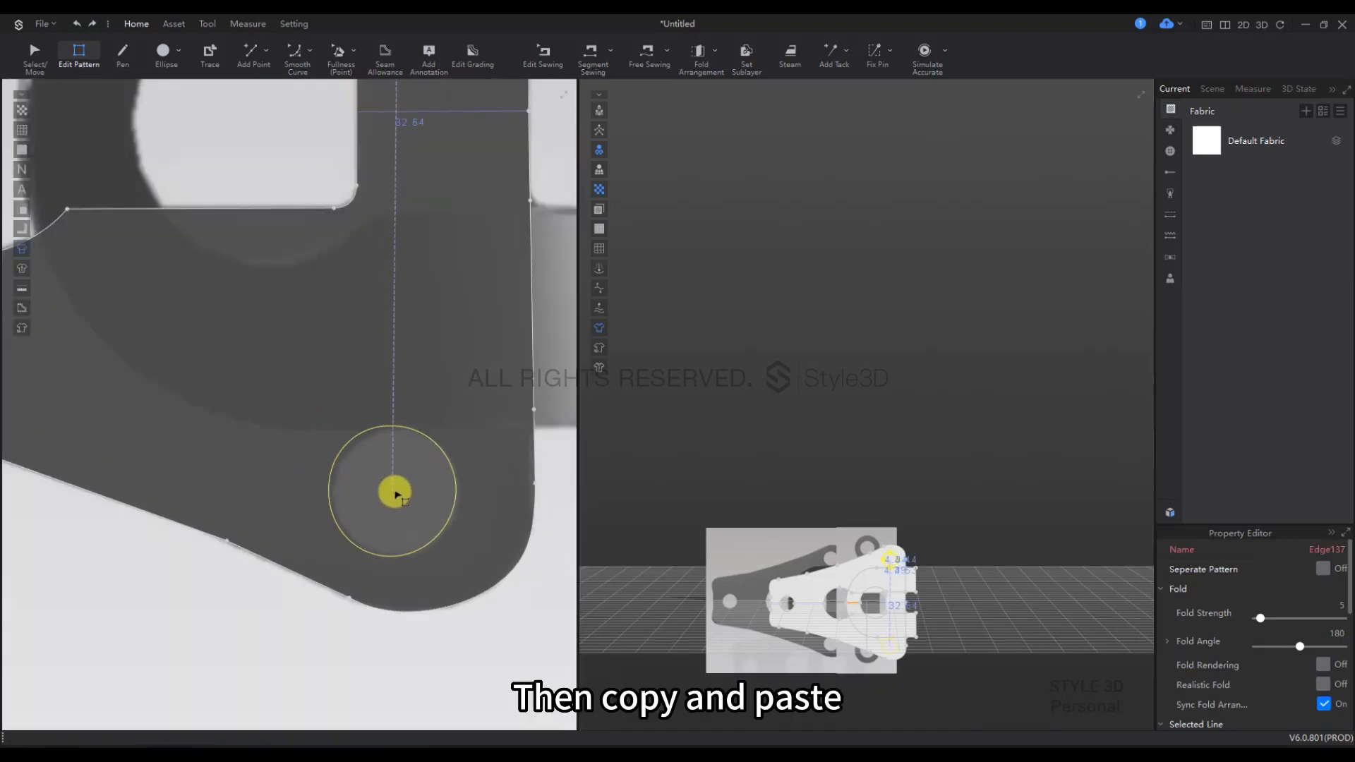
click(399, 494)
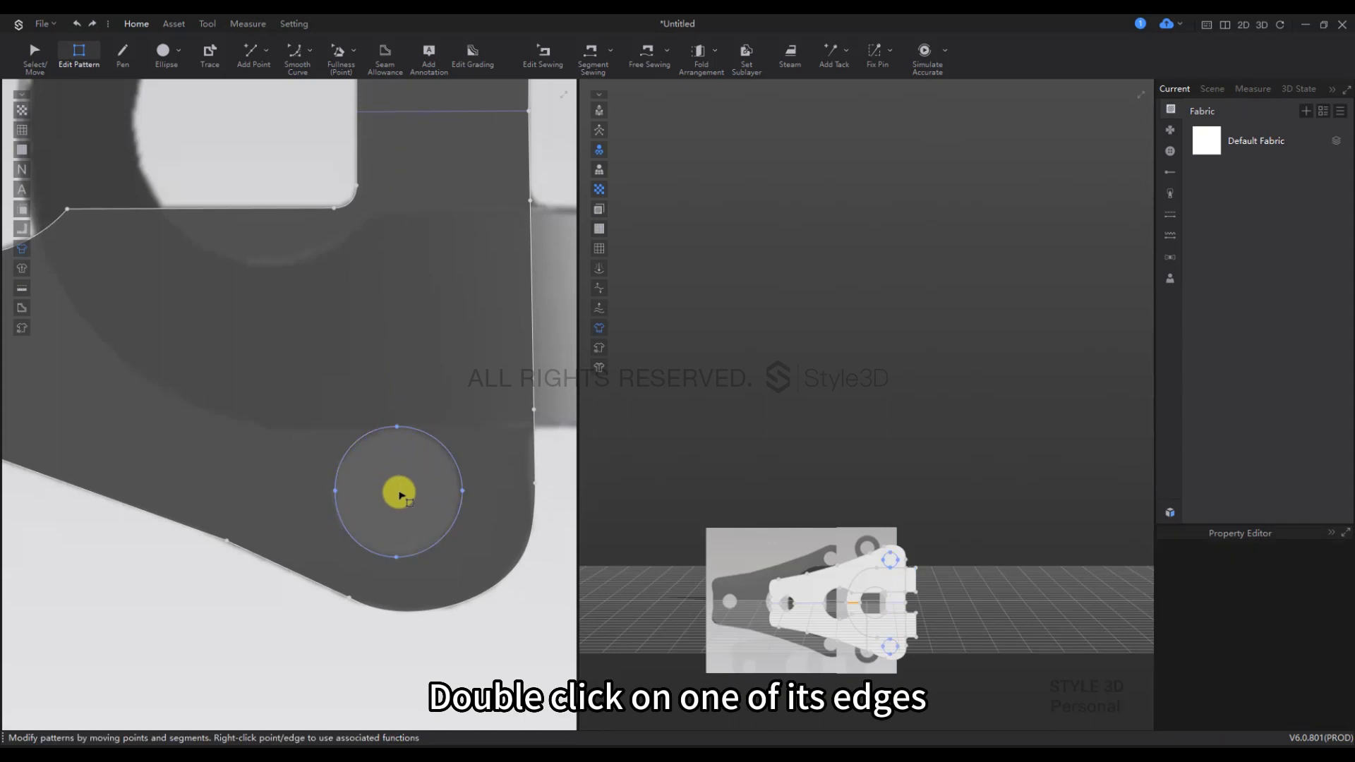
Step: Select both corner circles completely and convert them to holes
double_click(440, 443)
scroll(440, 443, down, 5)
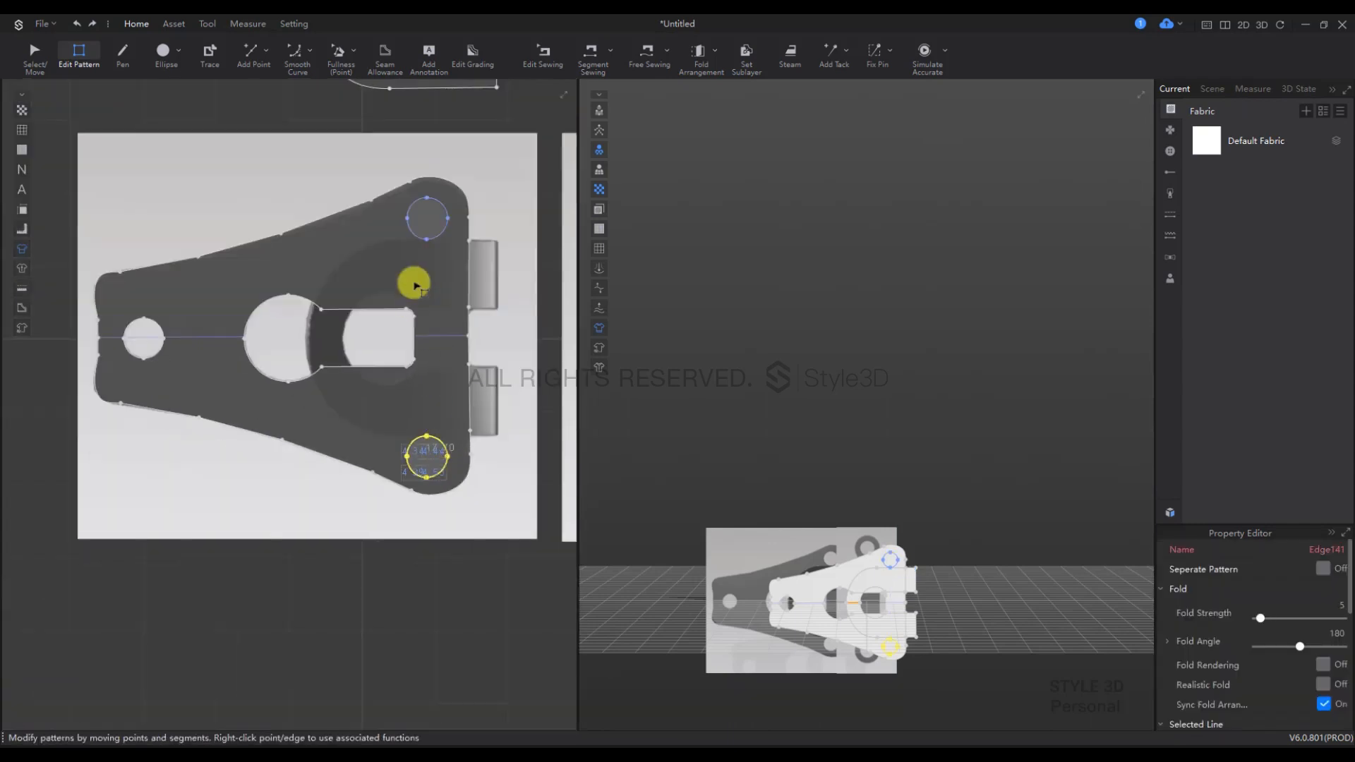
shift+double_click(436, 242)
right_click(436, 241)
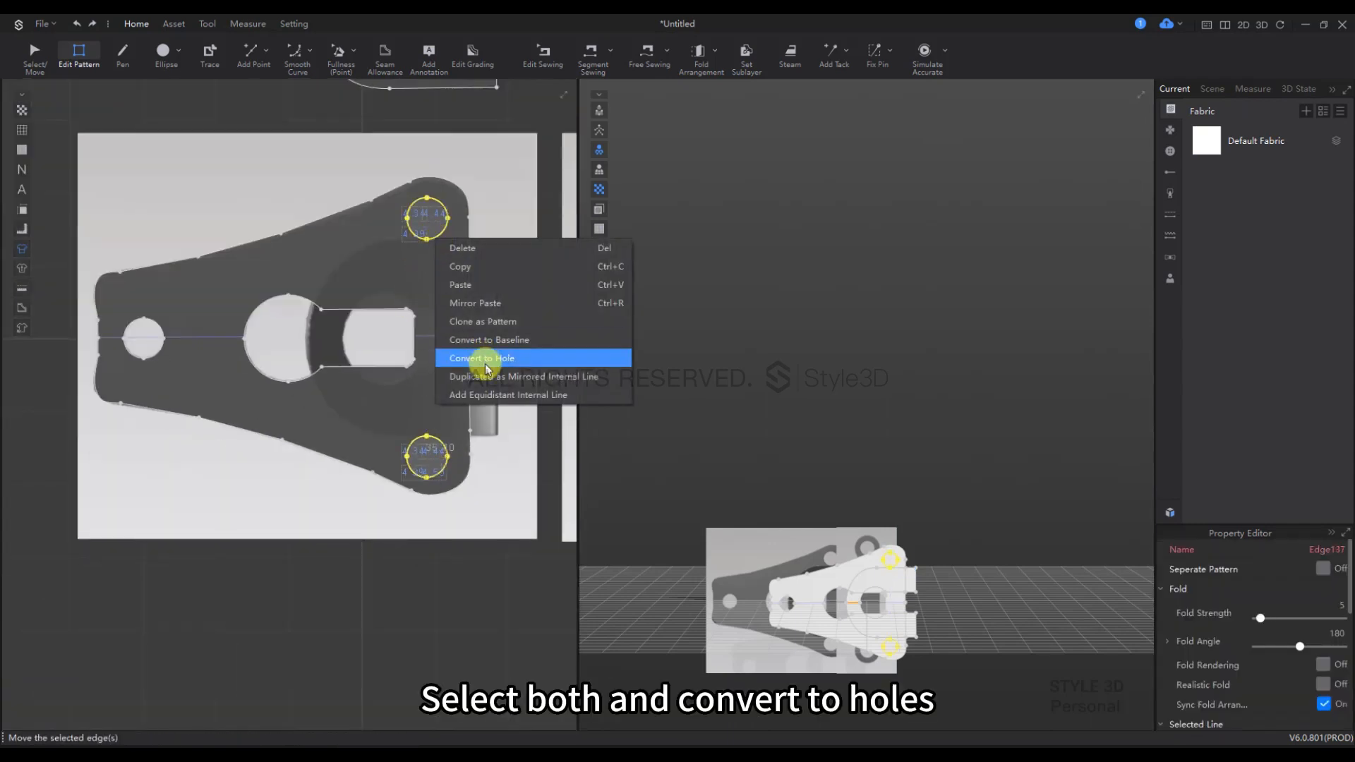
click(484, 362)
click(409, 568)
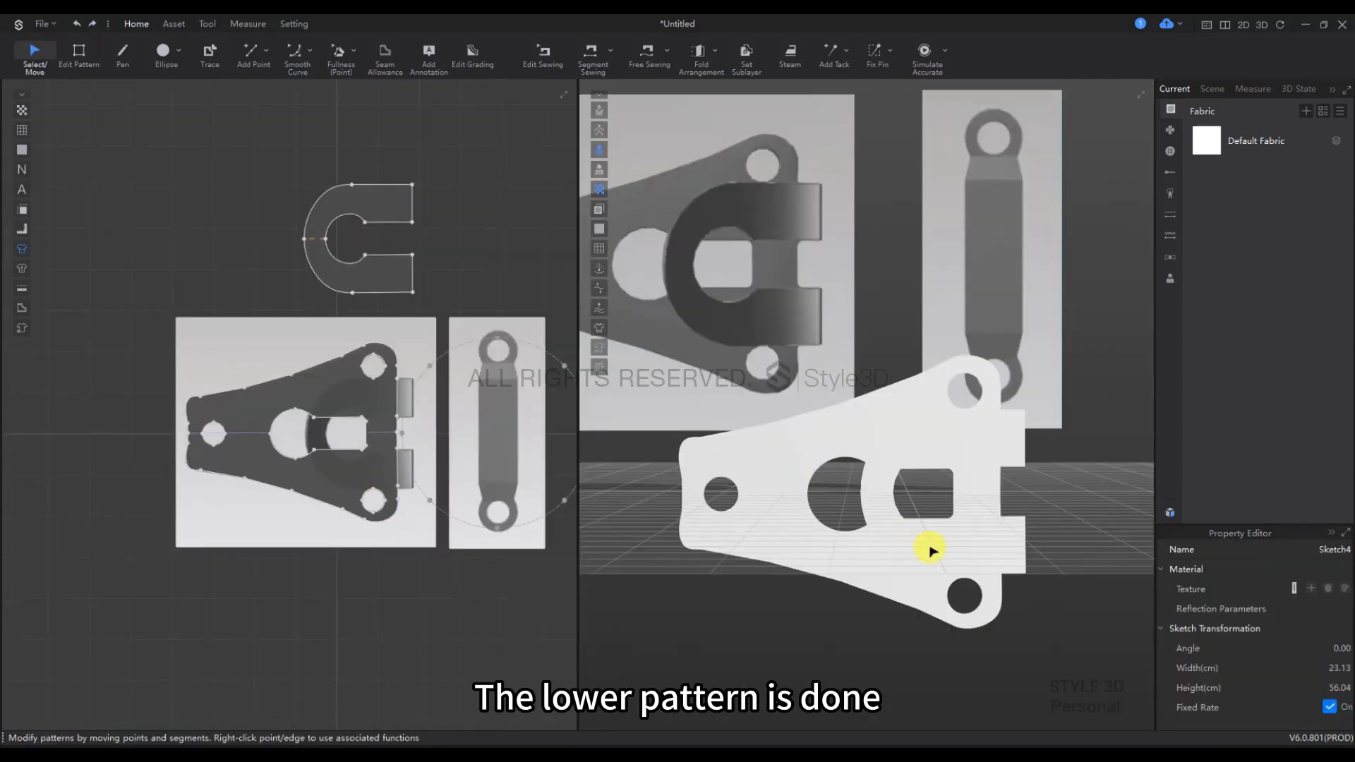
Step: Move the loop pattern in front of the plate in 3D and align it around the slot, its ends extending past the plate's edge
right_drag(930, 549, 843, 543)
click(895, 429)
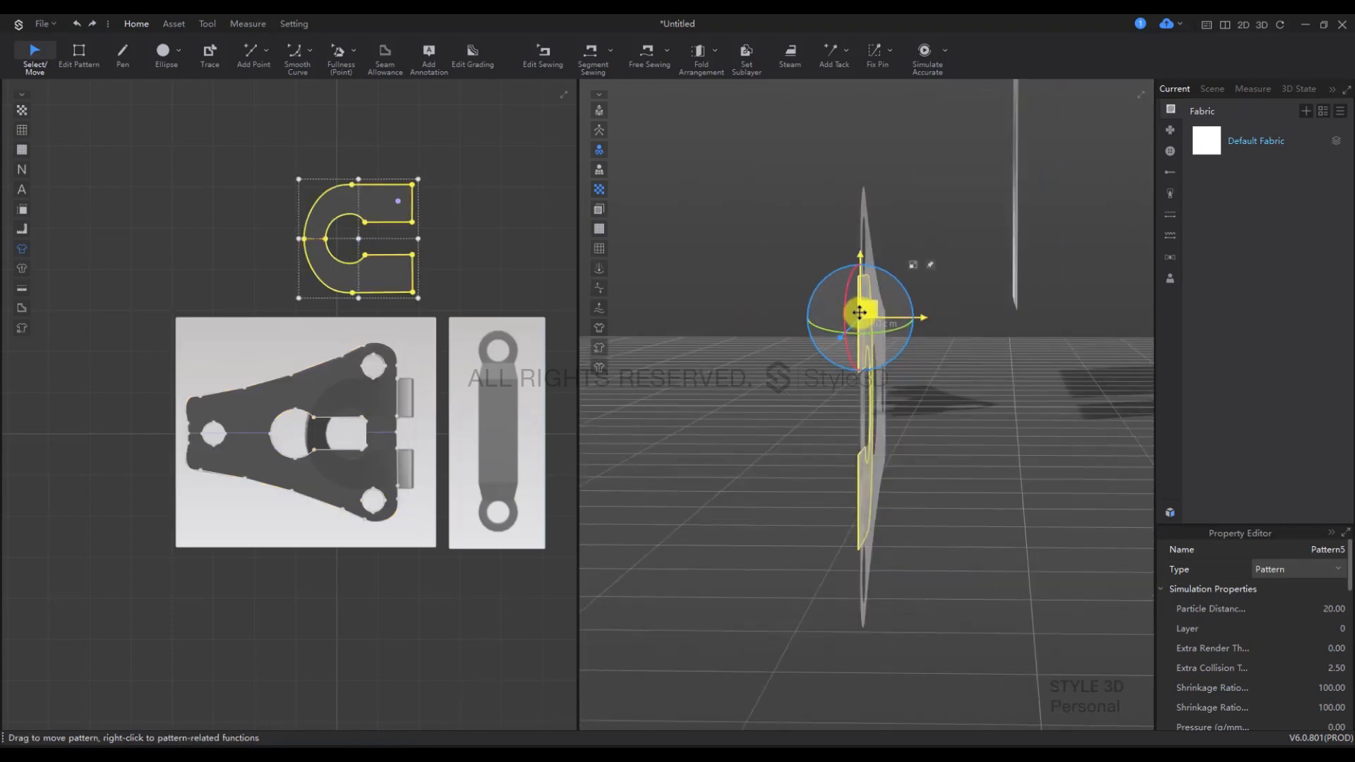
drag(859, 313, 828, 313)
key(2)
scroll(968, 357, down, 2)
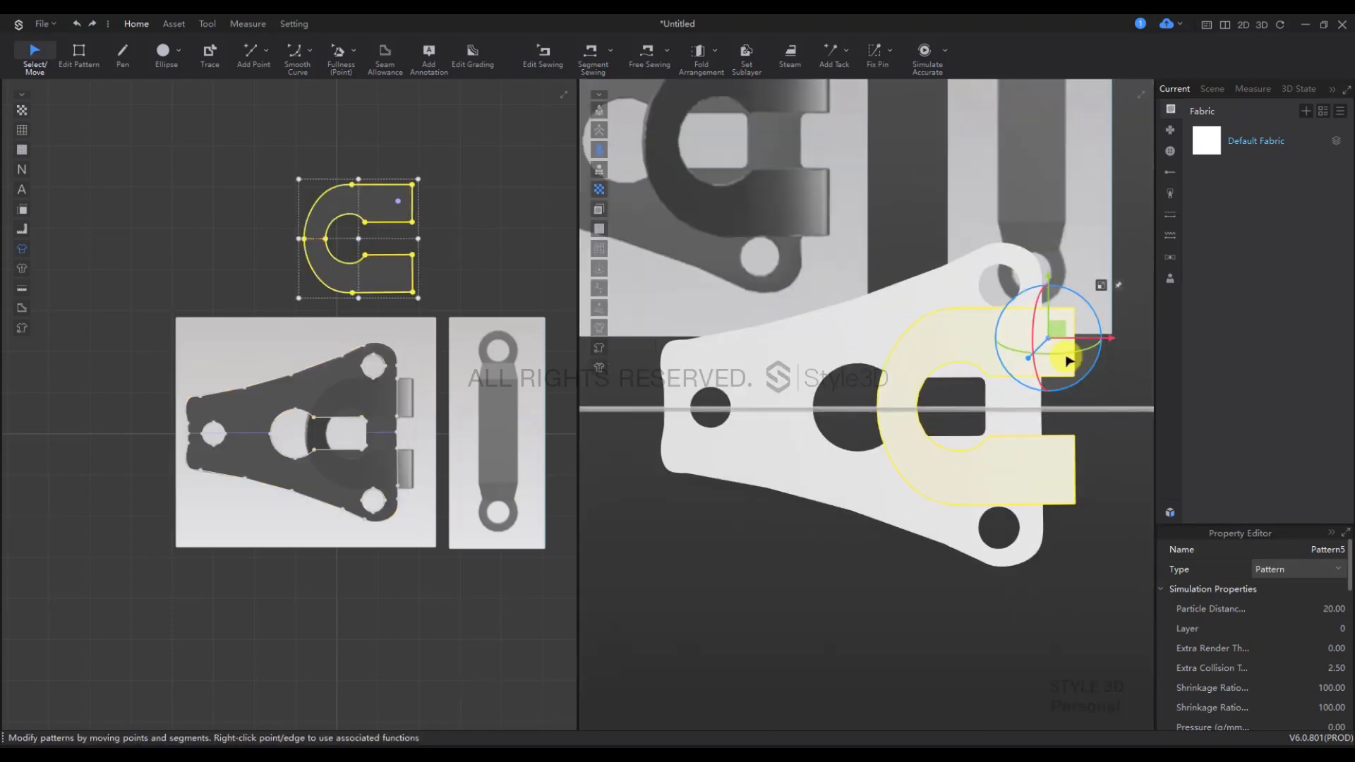
drag(1058, 331, 1049, 332)
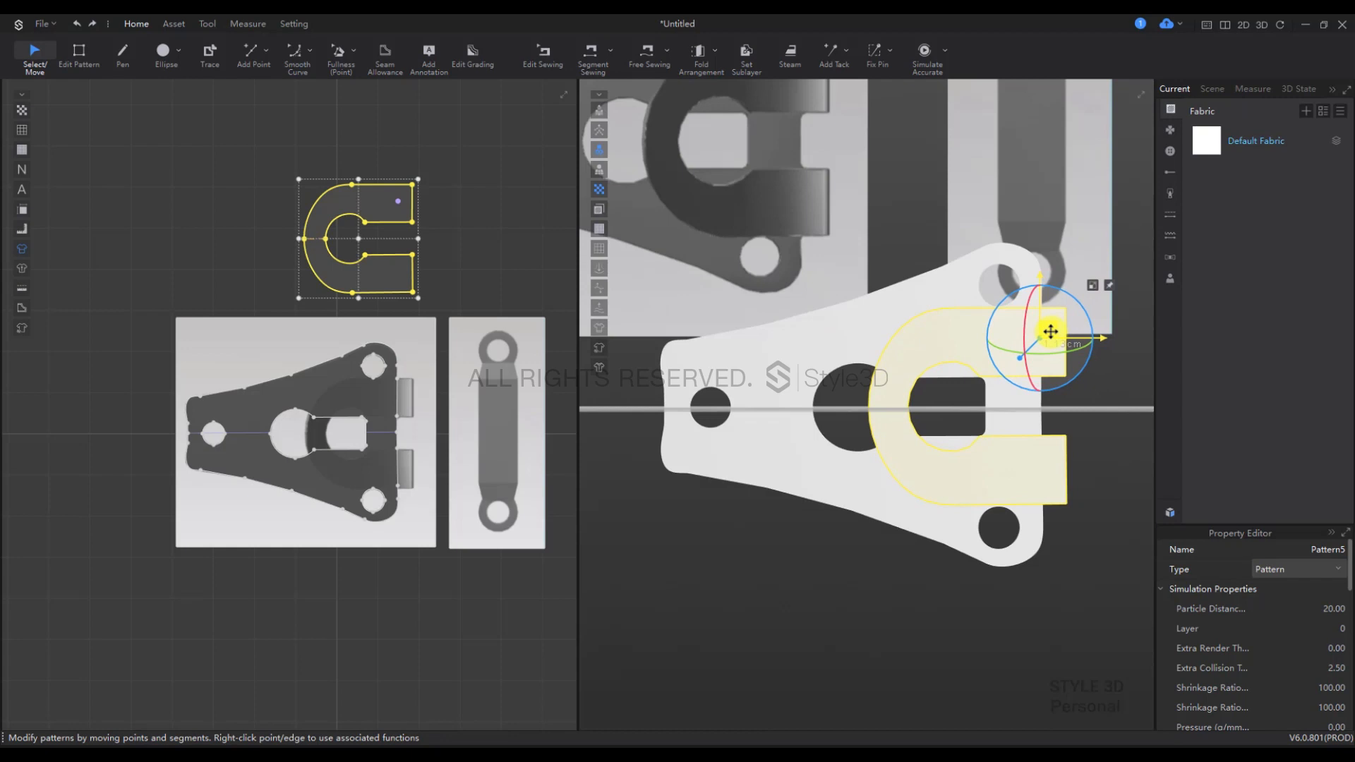
drag(1050, 331, 1053, 331)
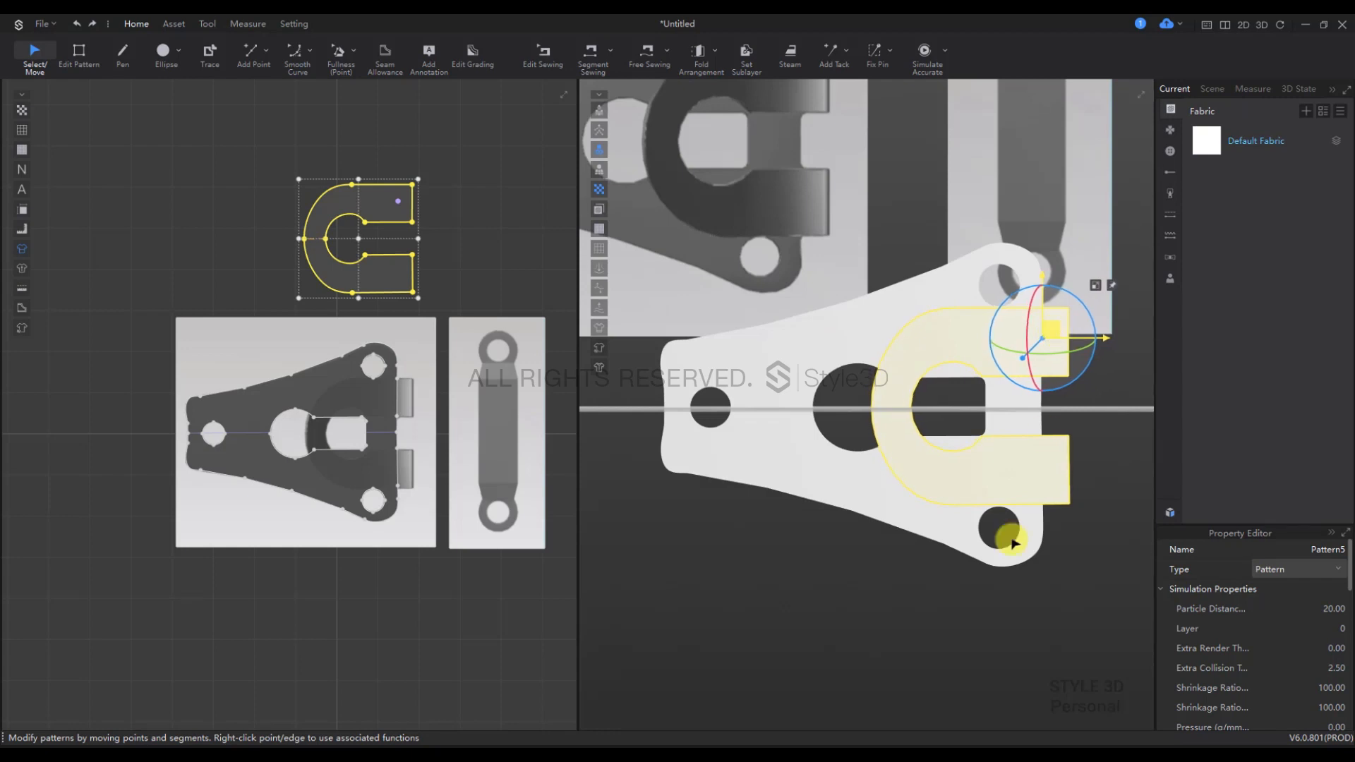
Step: Select all patterns and freeze them in their arranged 3D position
click(926, 602)
key(2)
key(ctrl+a)
right_click(945, 460)
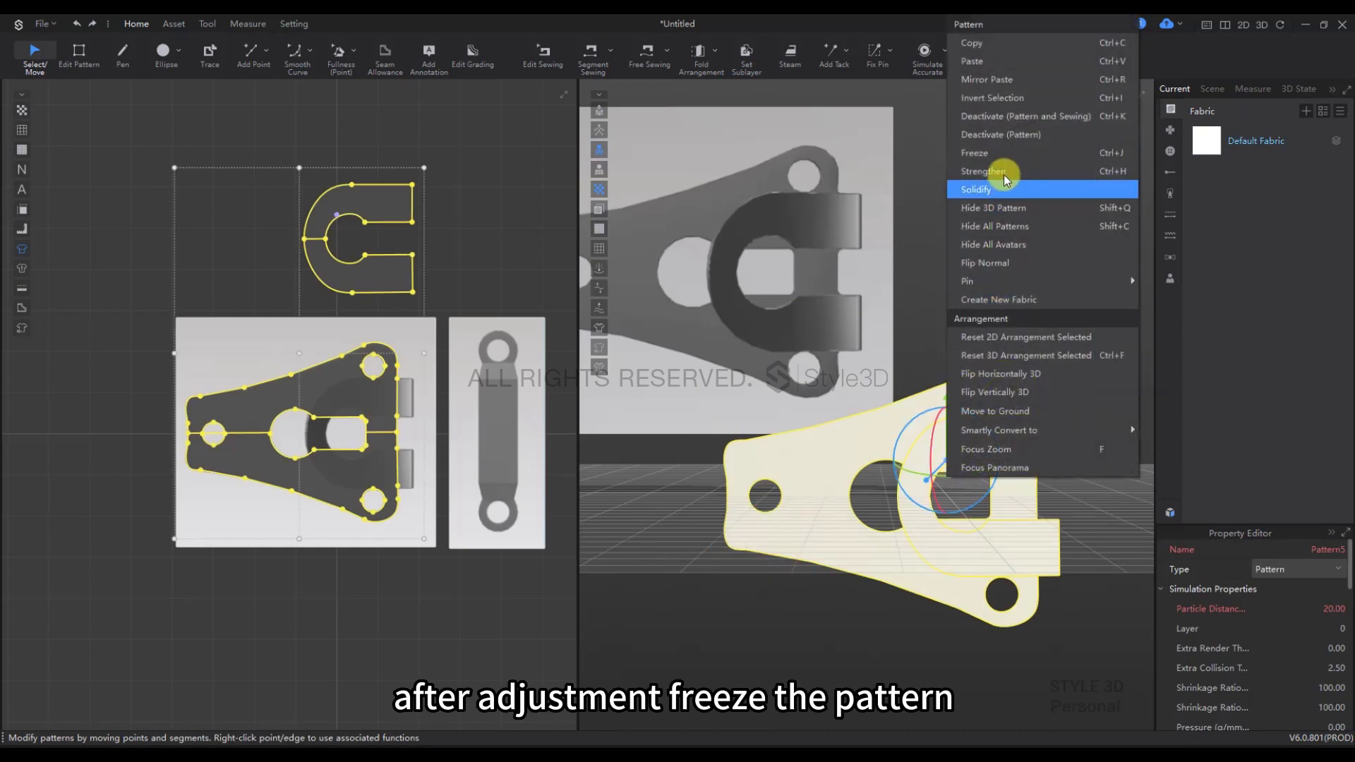
click(1001, 153)
click(1081, 540)
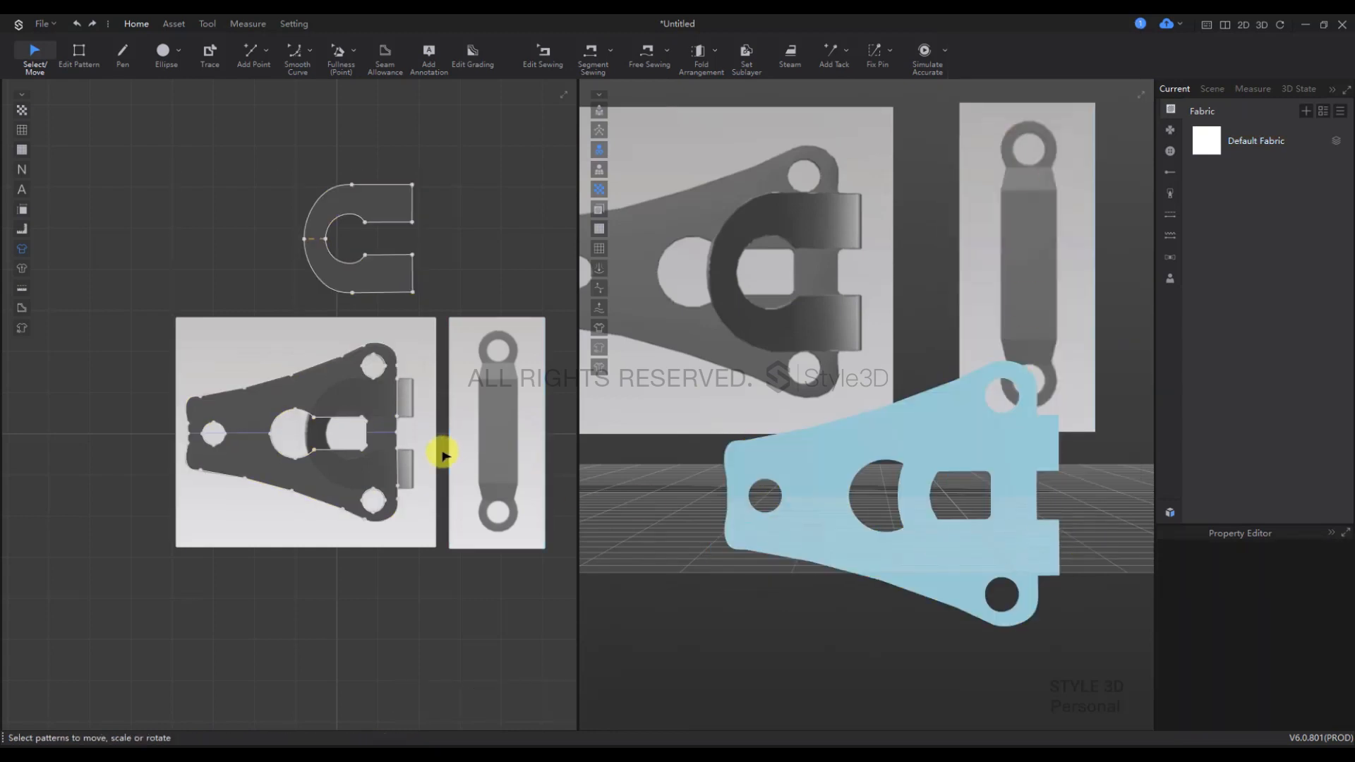
Step: Check the length of the loop's lower end edge and create a rectangle pattern 6 cm wide and 9.11 cm high beside the loop
scroll(444, 455, up, 4)
key(z)
click(409, 138)
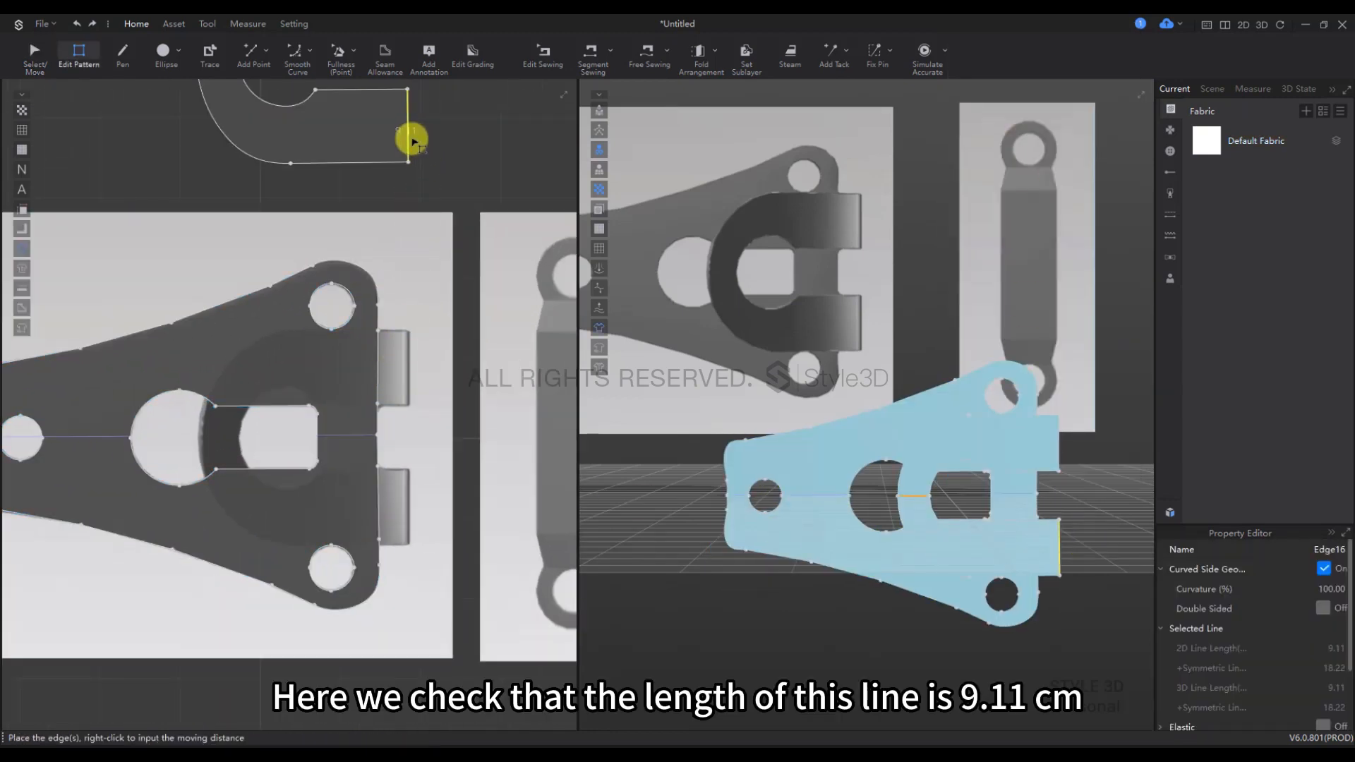
scroll(372, 314, up, 6)
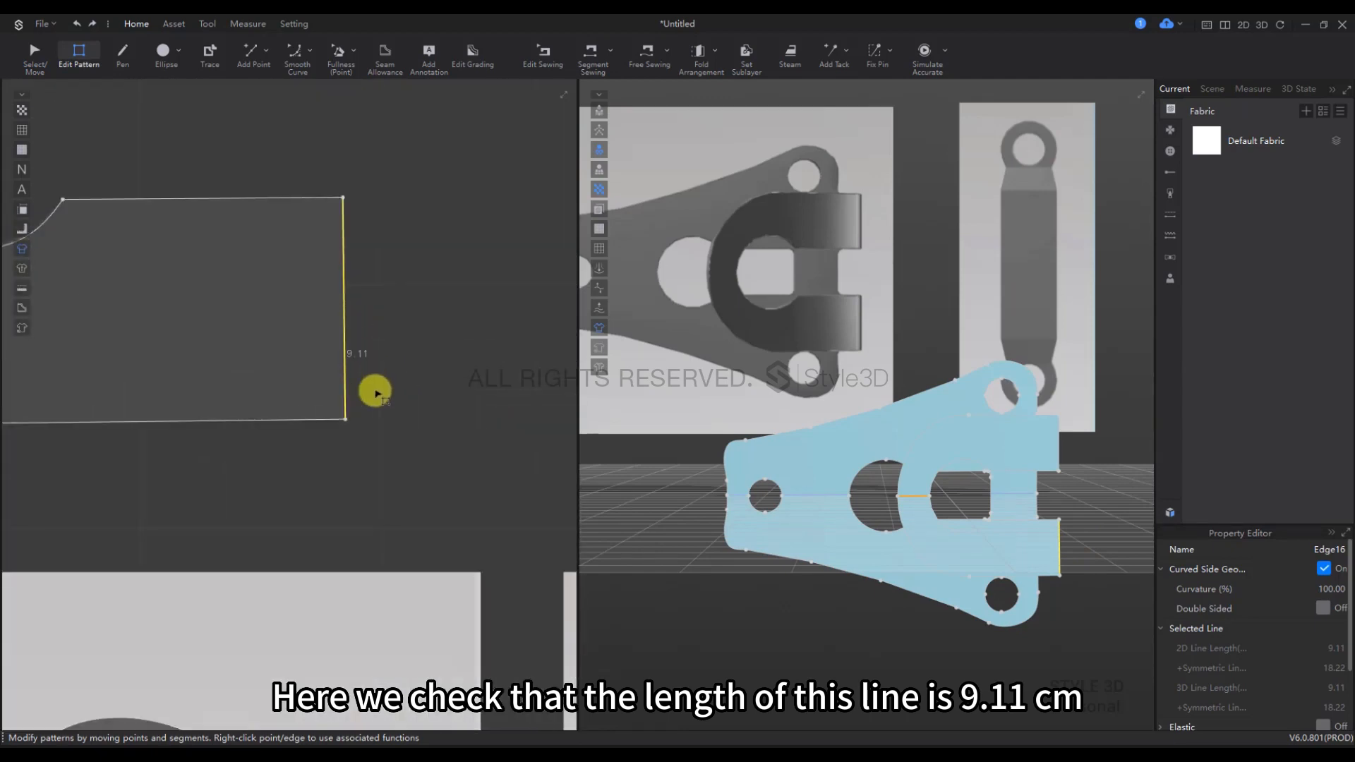
scroll(376, 393, down, 6)
click(180, 51)
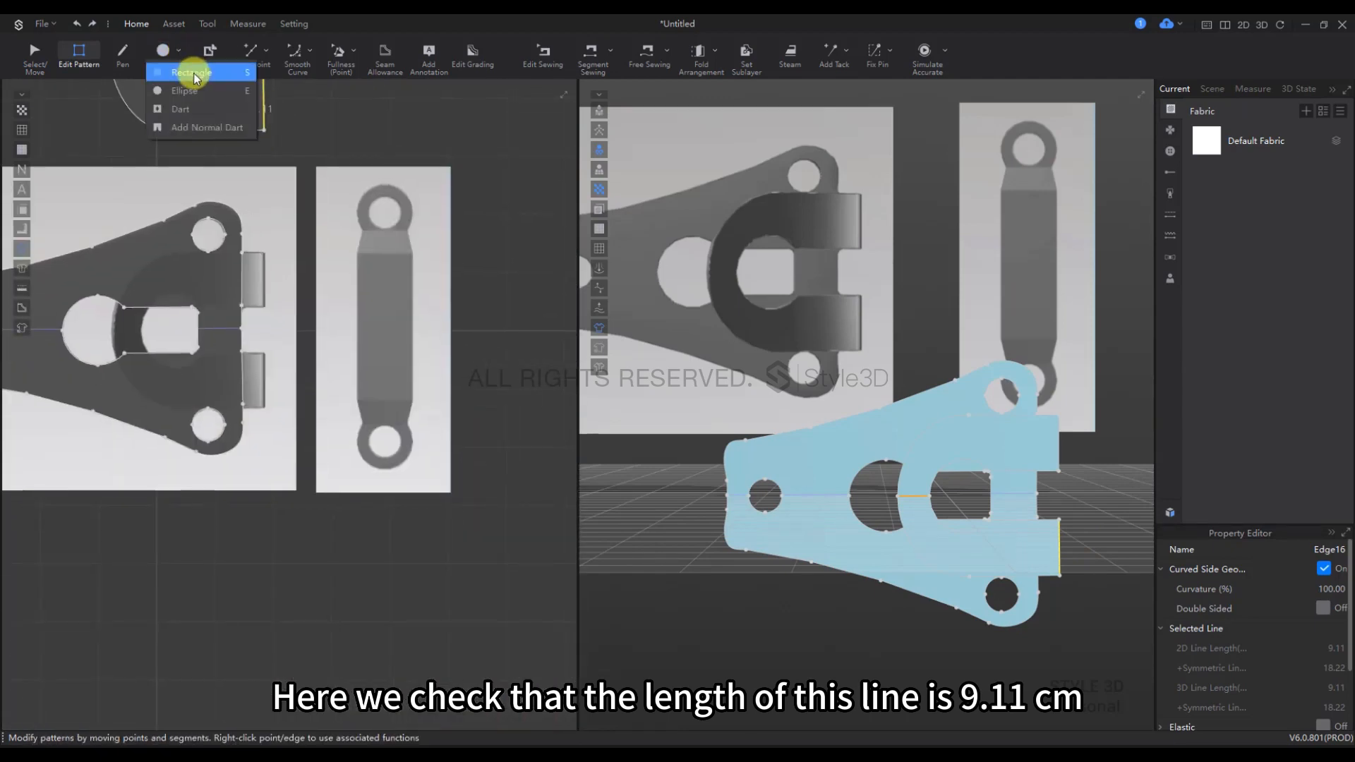
click(192, 73)
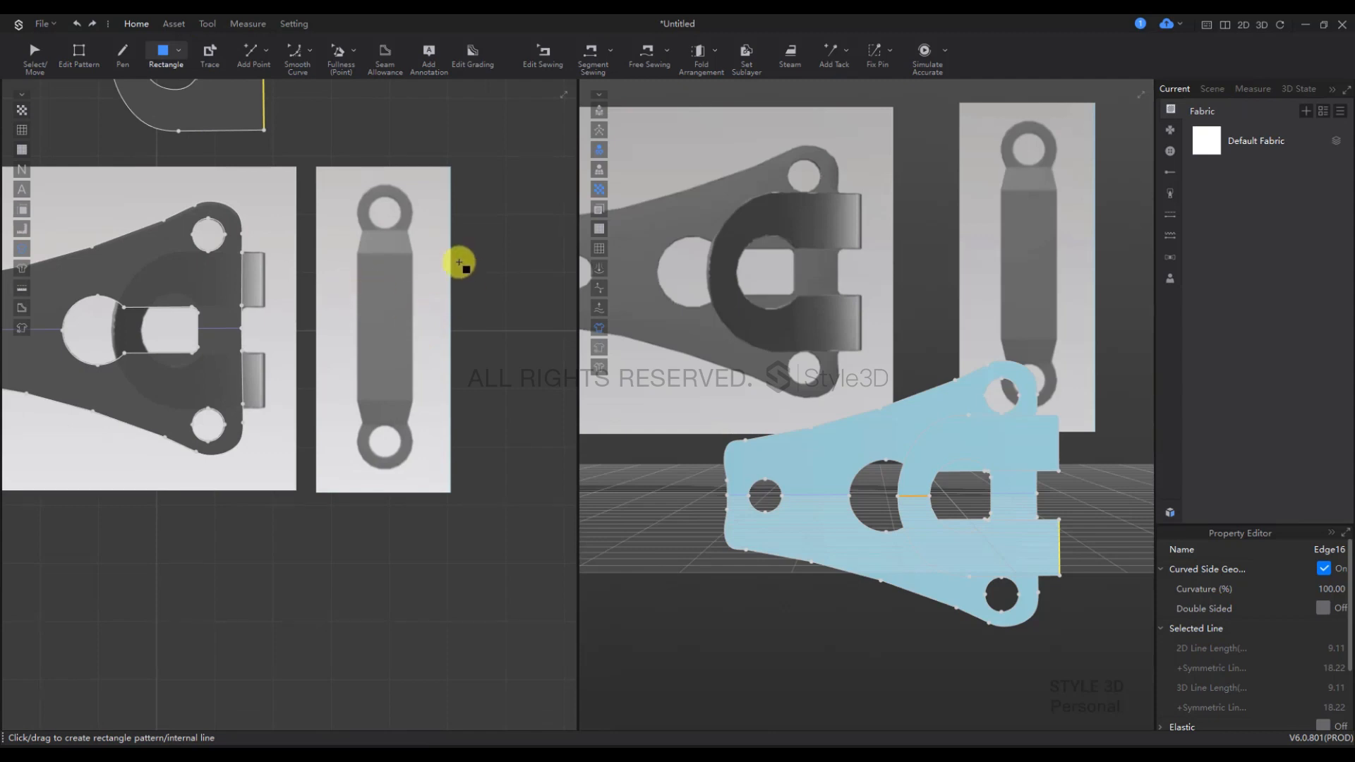
middle_drag(444, 312, 460, 501)
click(315, 207)
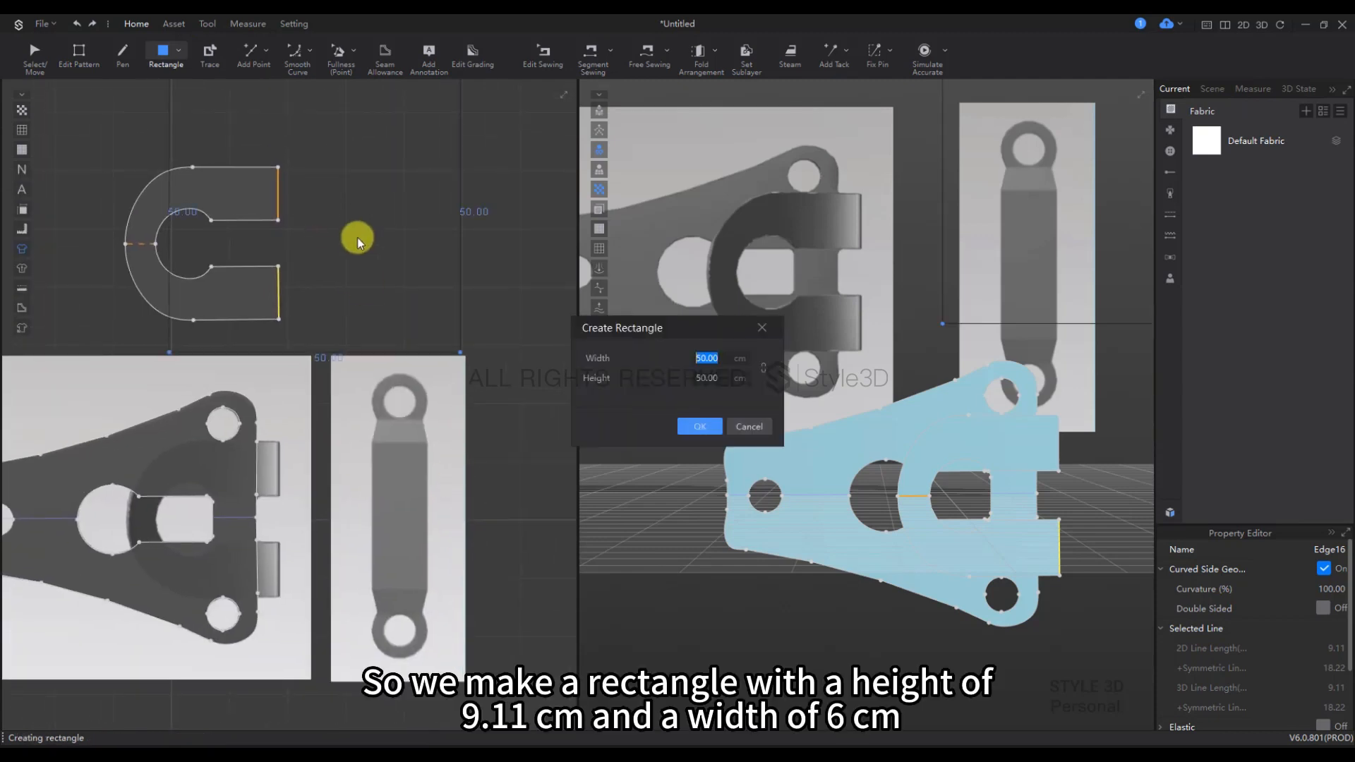
click(718, 378)
text(9.11)
click(709, 357)
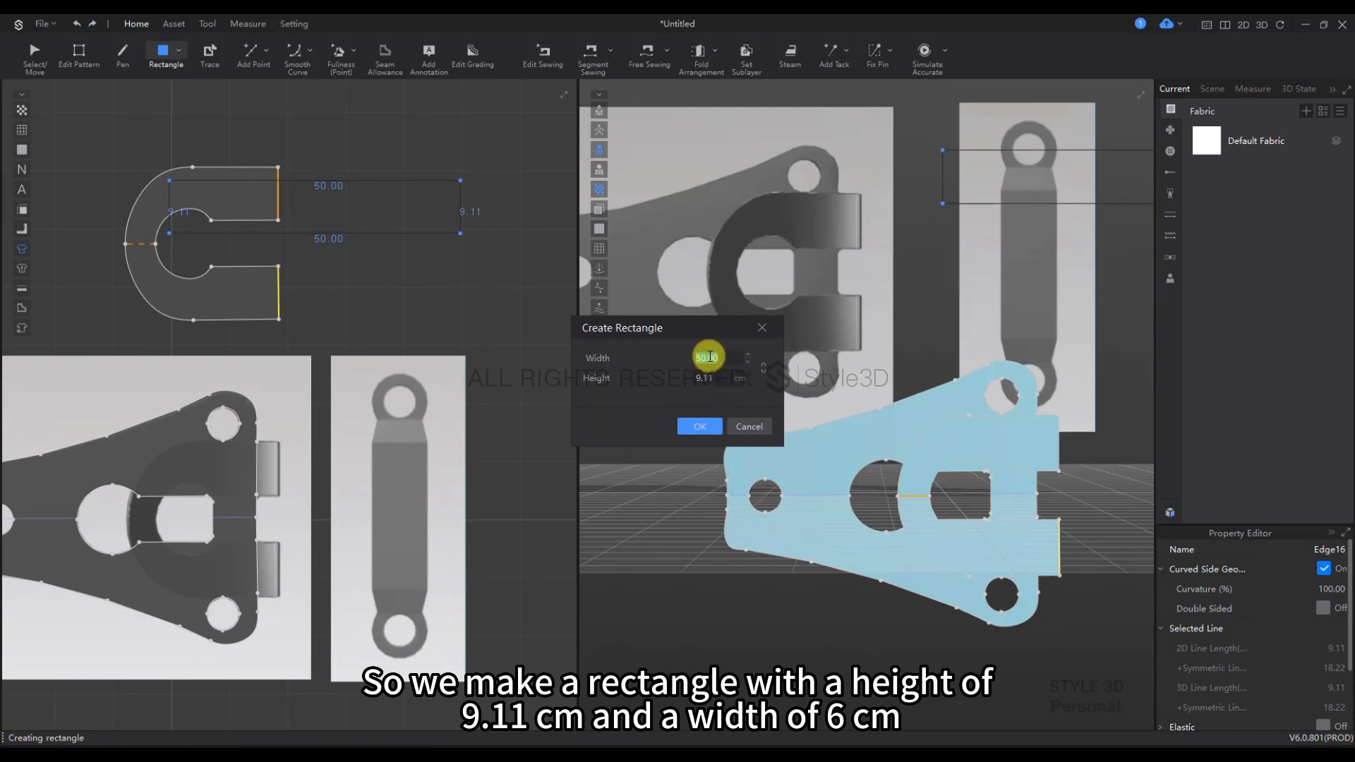
text(5)
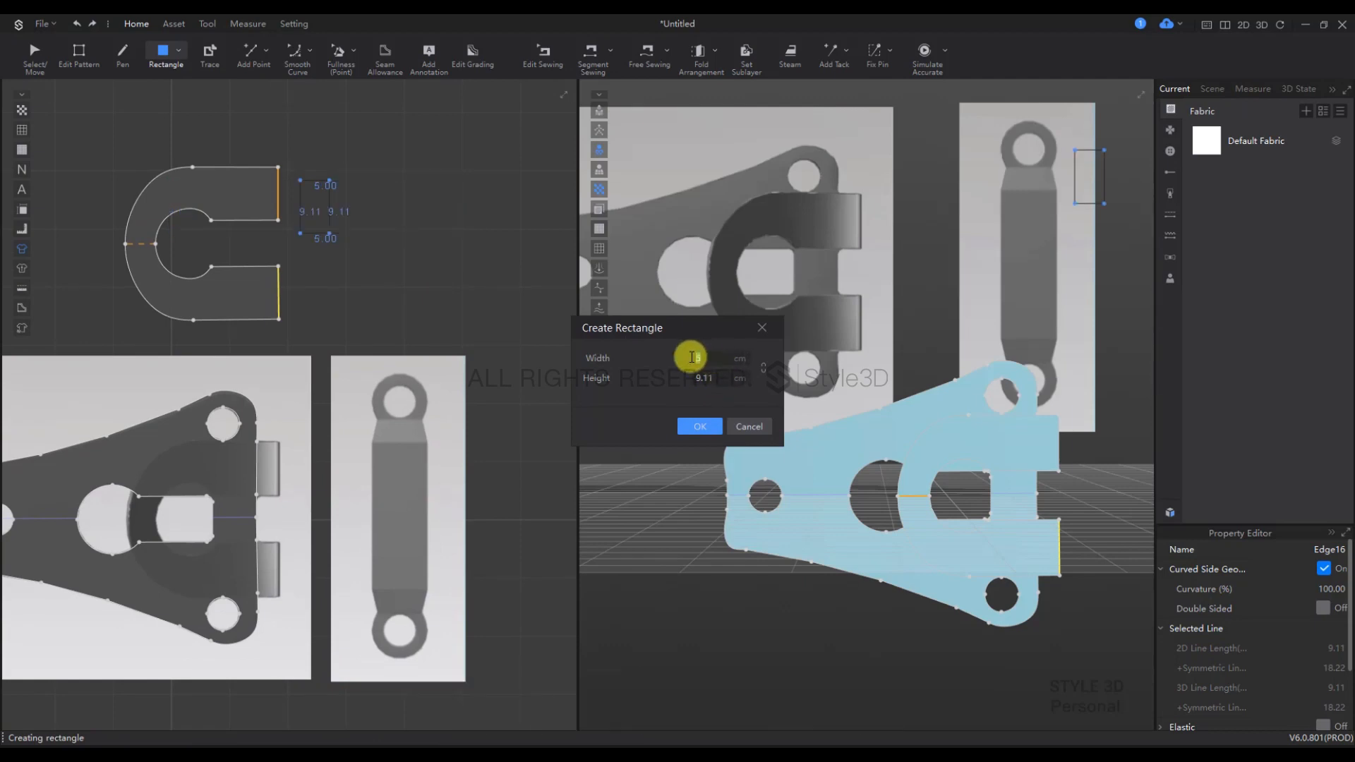
text(6)
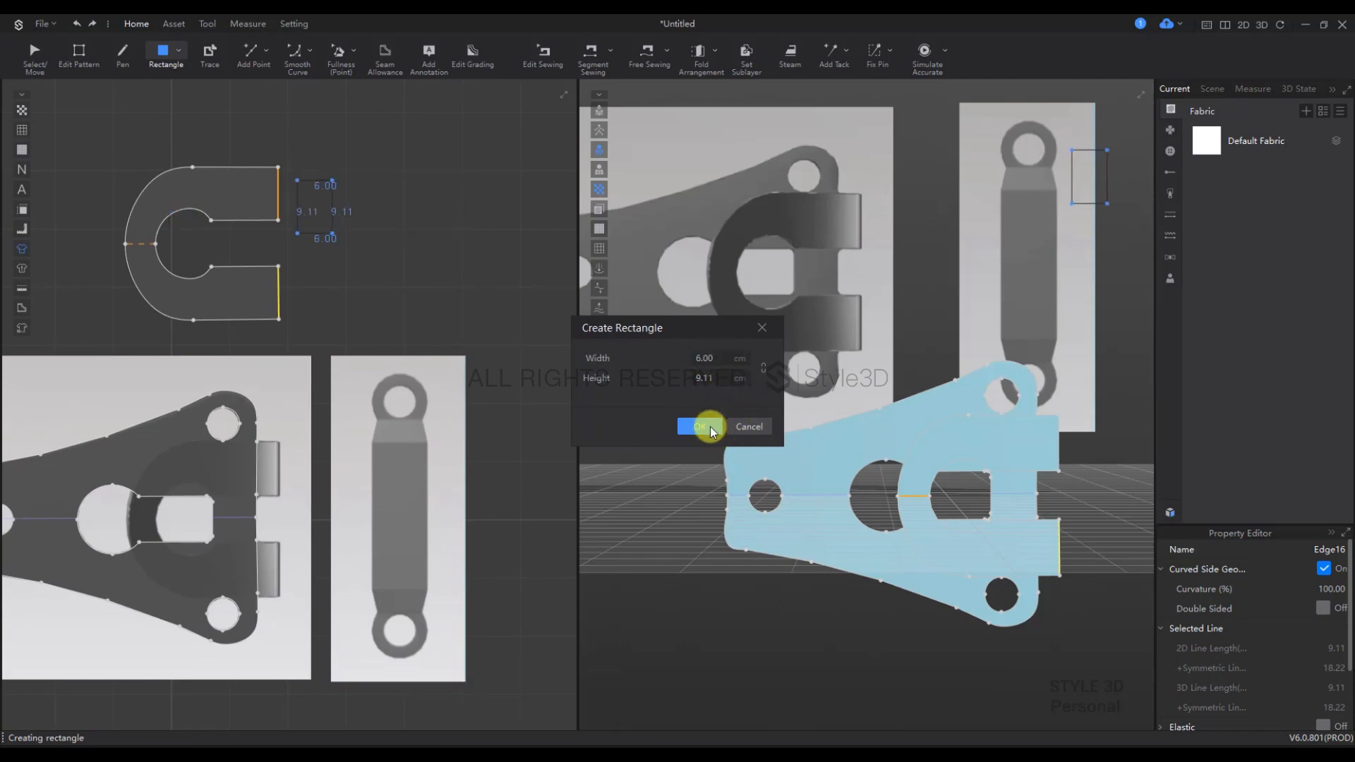
click(709, 428)
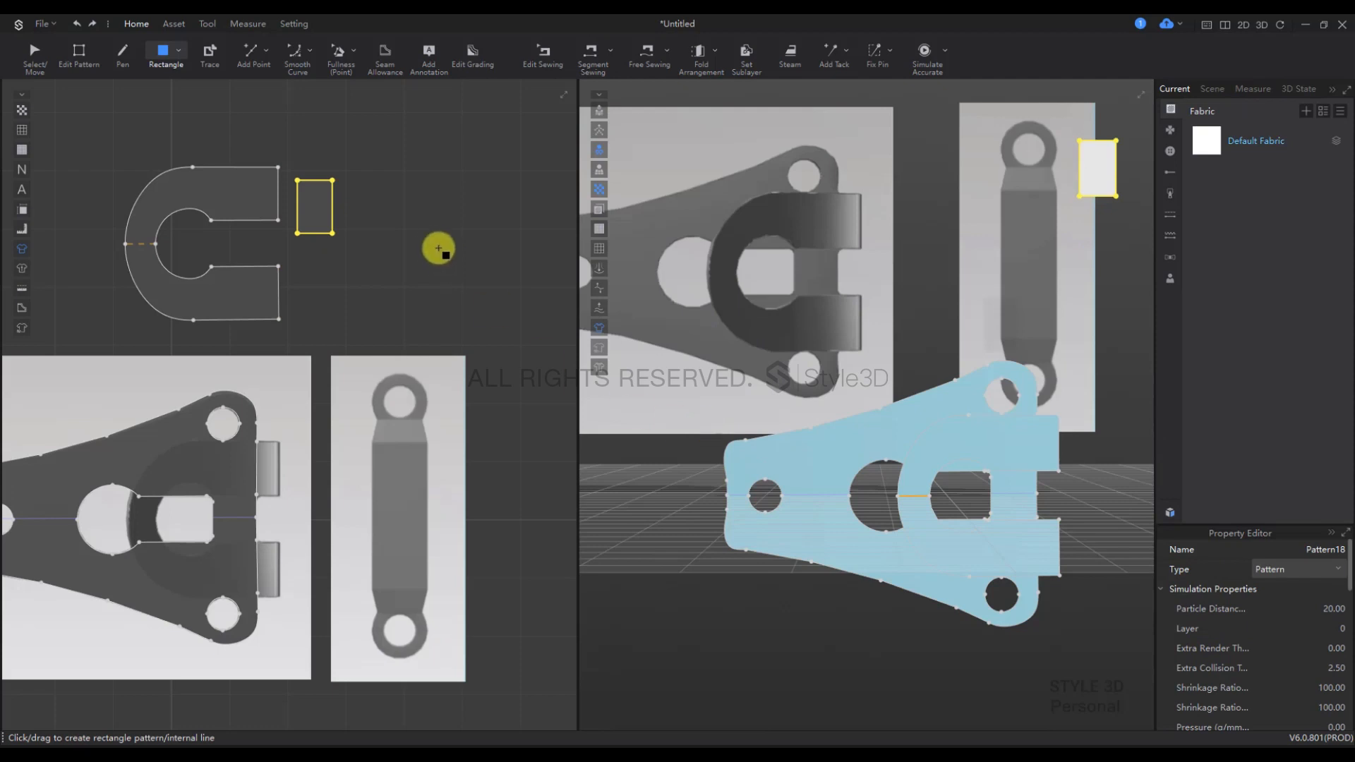
Step: Sew the rectangle's two long sides to the loop's upper end and the plate's upper tab edge, and simulate the seams
click(585, 64)
click(299, 206)
click(287, 190)
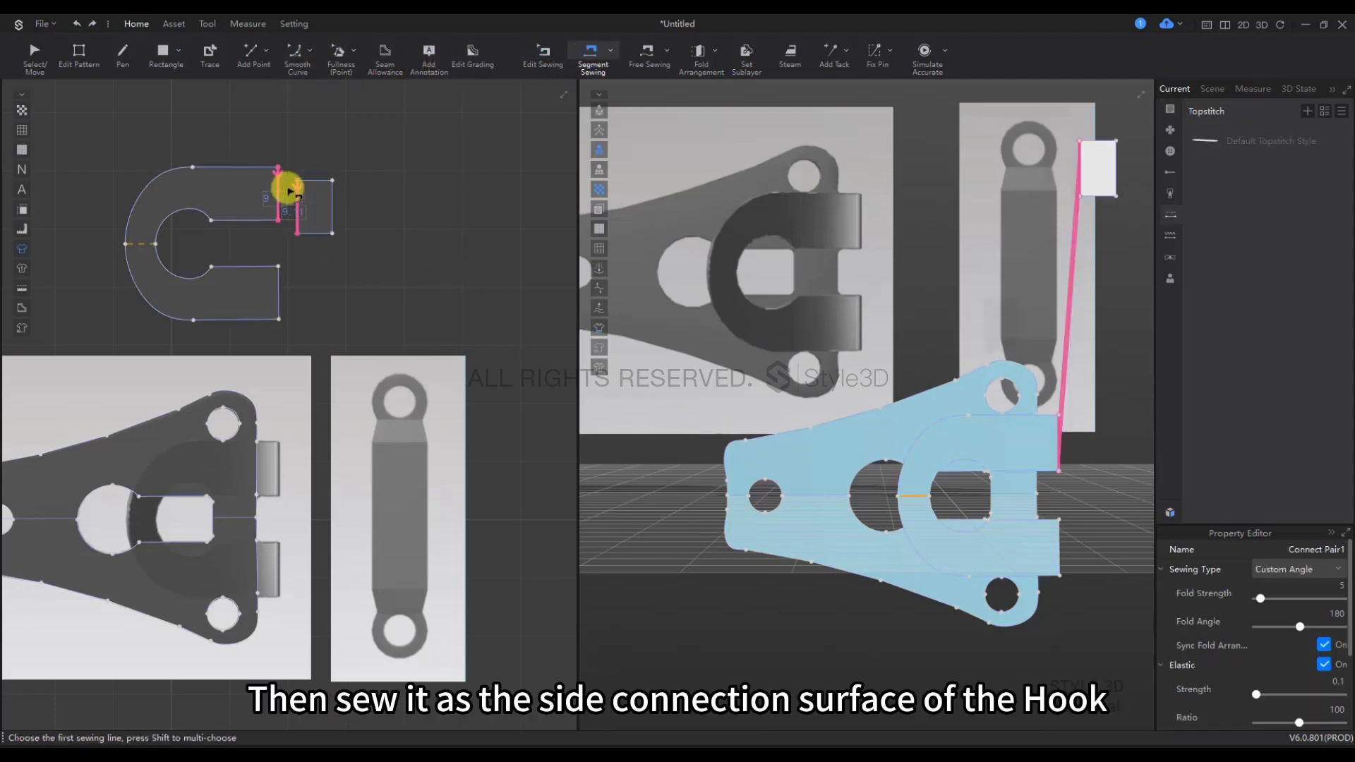
click(330, 197)
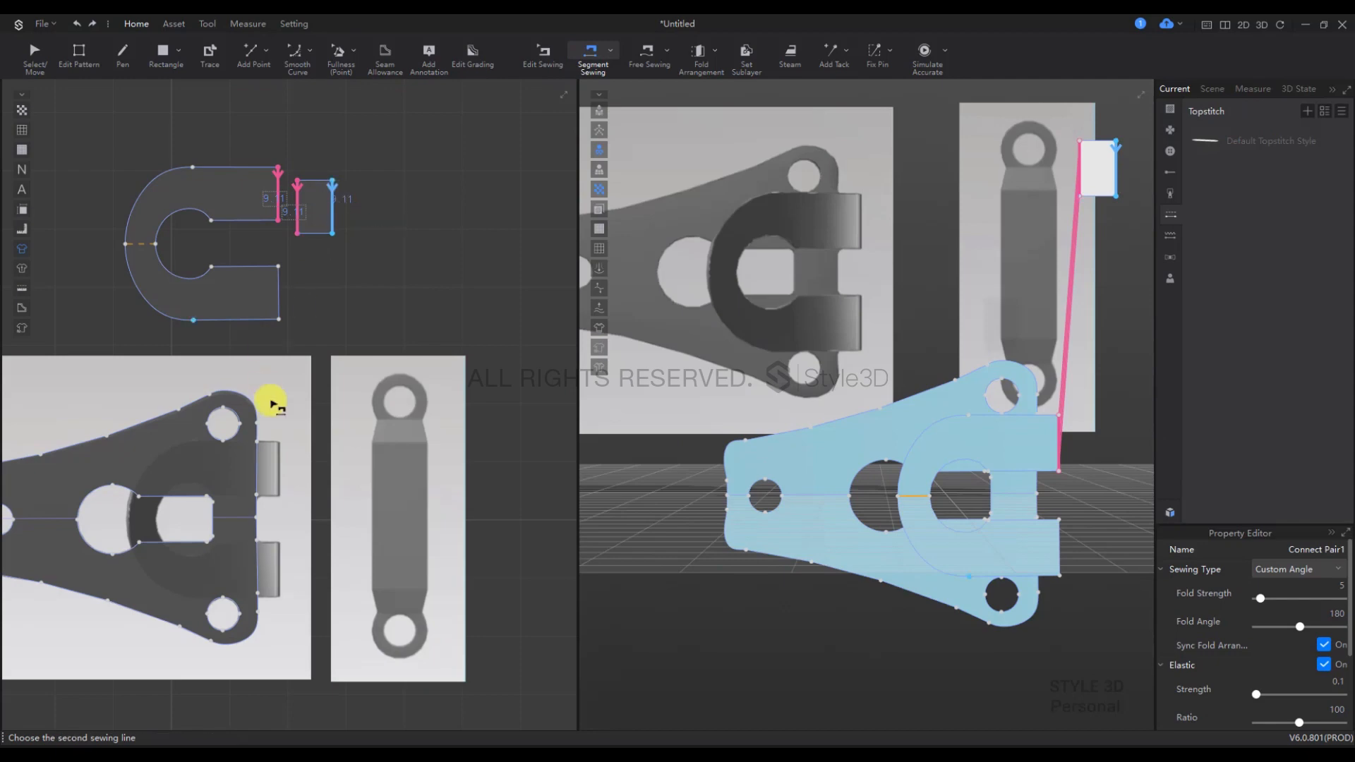
click(262, 457)
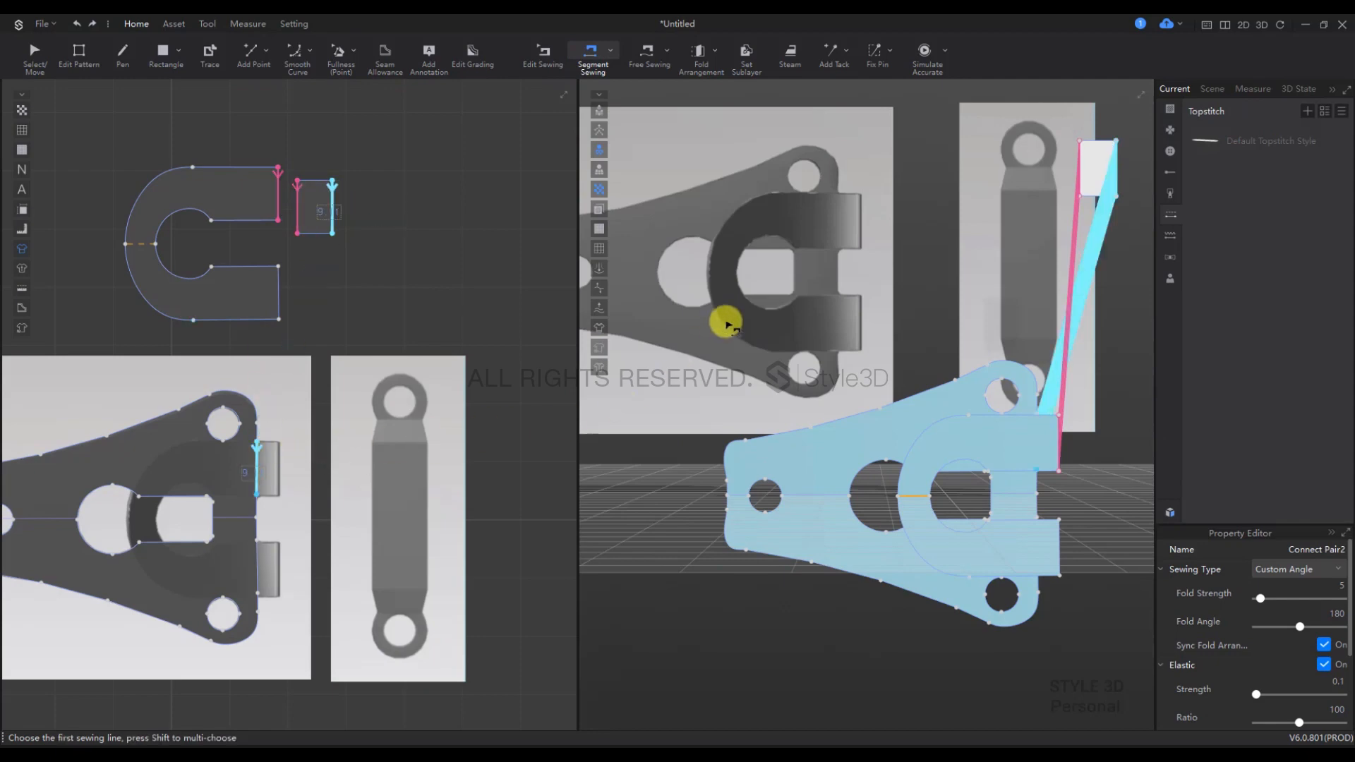
key(space)
key(space)
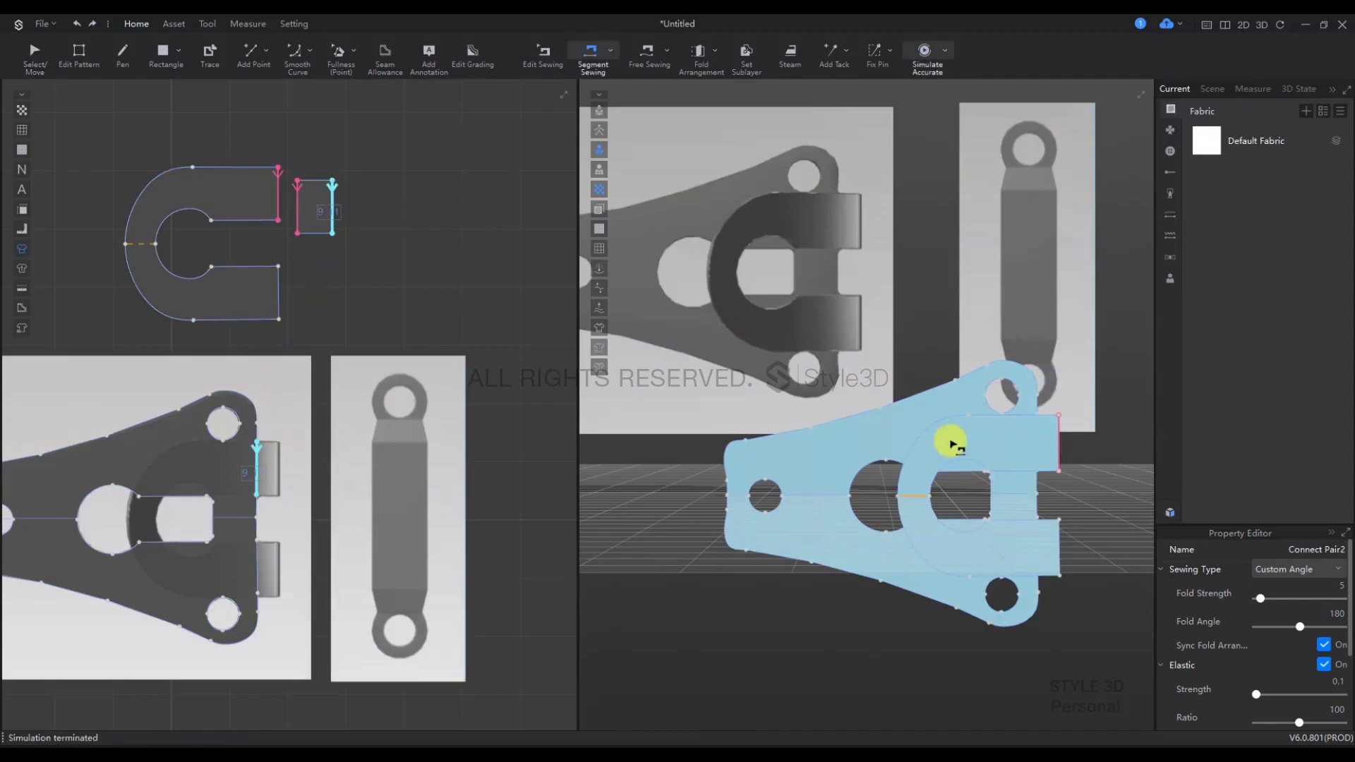
Step: Set the connecting rectangle's particle distance to 2 and strengthen the pattern
right_drag(1032, 494, 922, 513)
key(q)
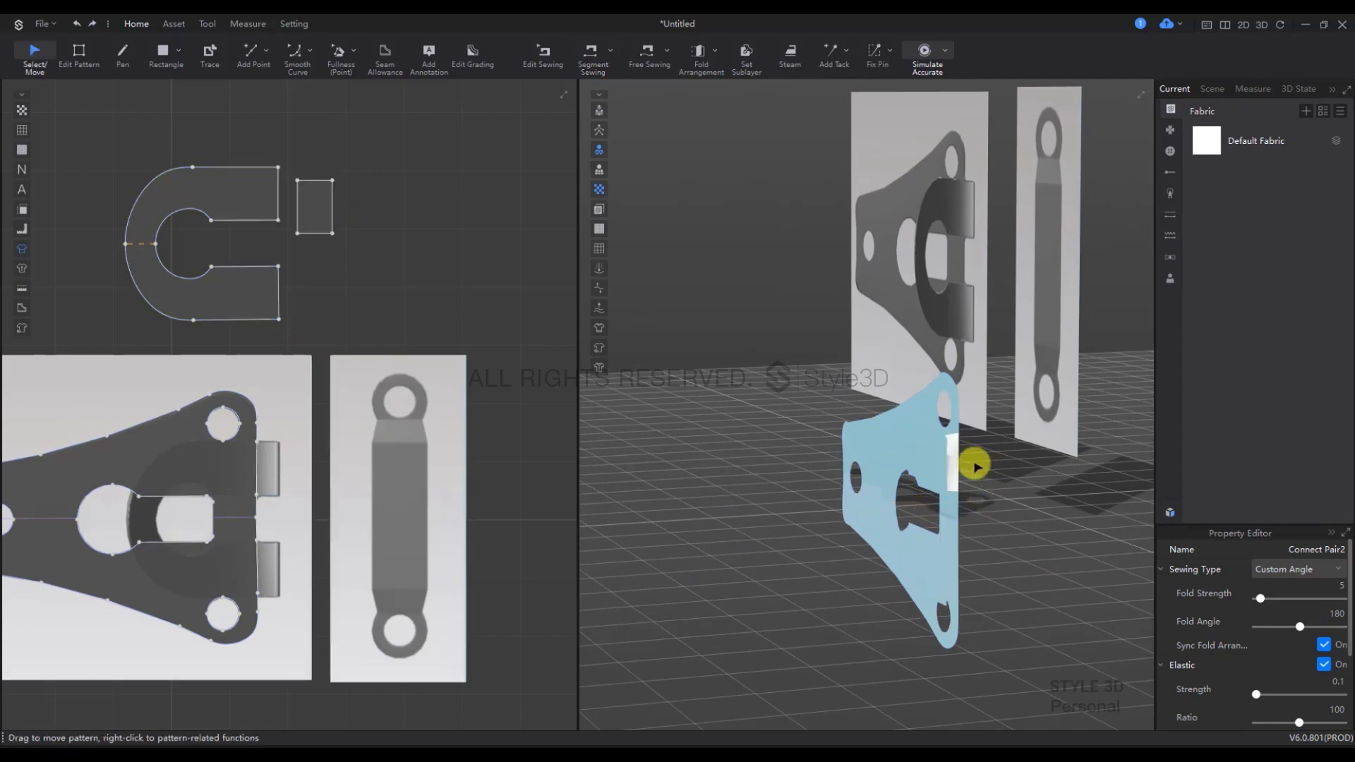
click(958, 466)
double_click(1327, 610)
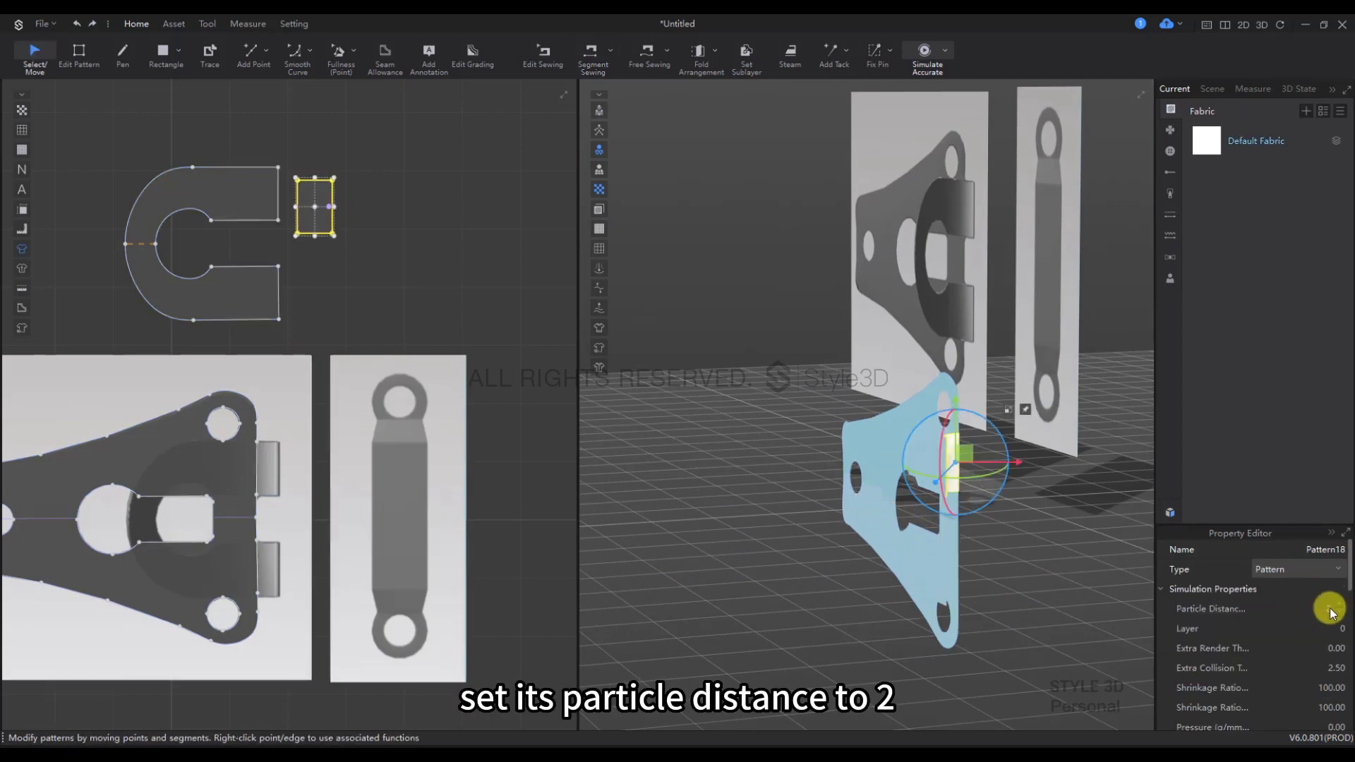
text(2)
key(Return)
right_click(953, 443)
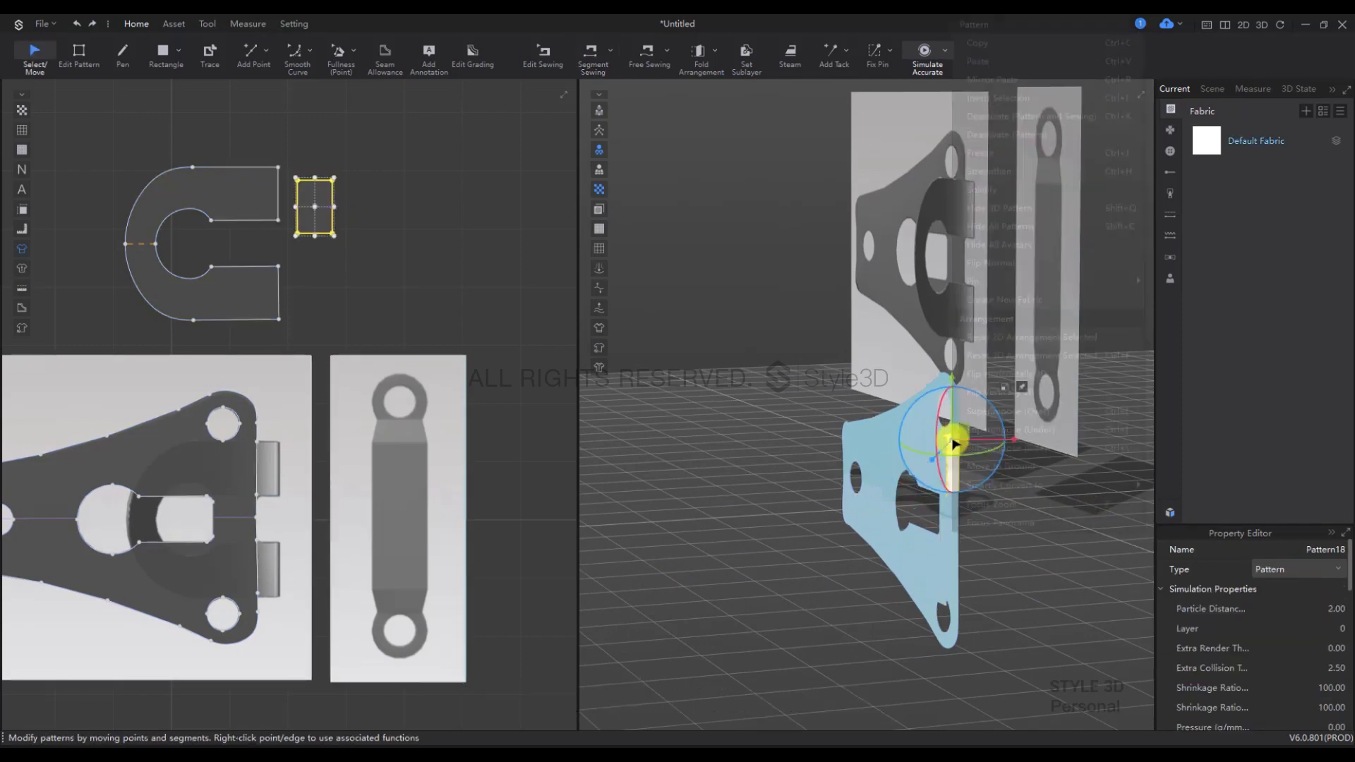
click(987, 172)
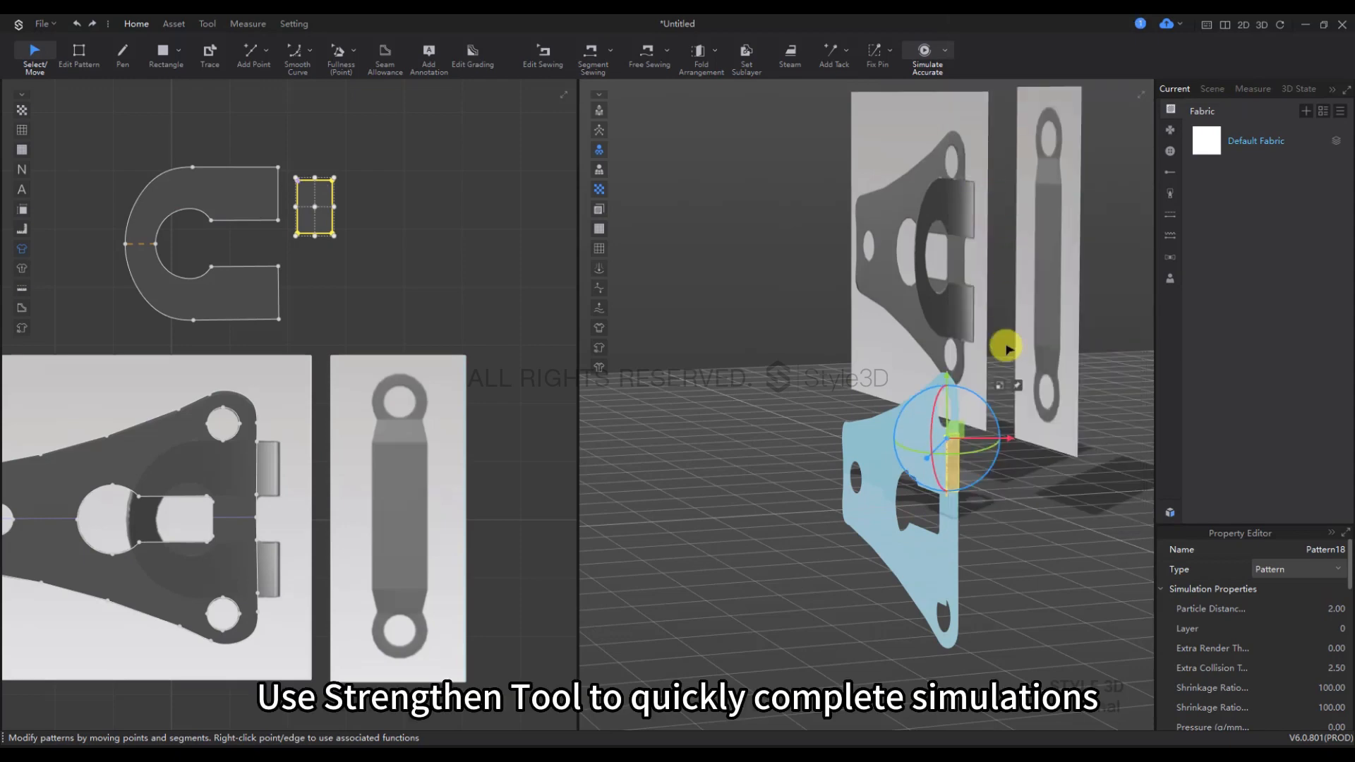
Step: Simulate the strengthened connecting rectangle and pull it outward so it bends into a smooth curve between loop and plate
click(999, 529)
key(space)
scroll(949, 523, up, 3)
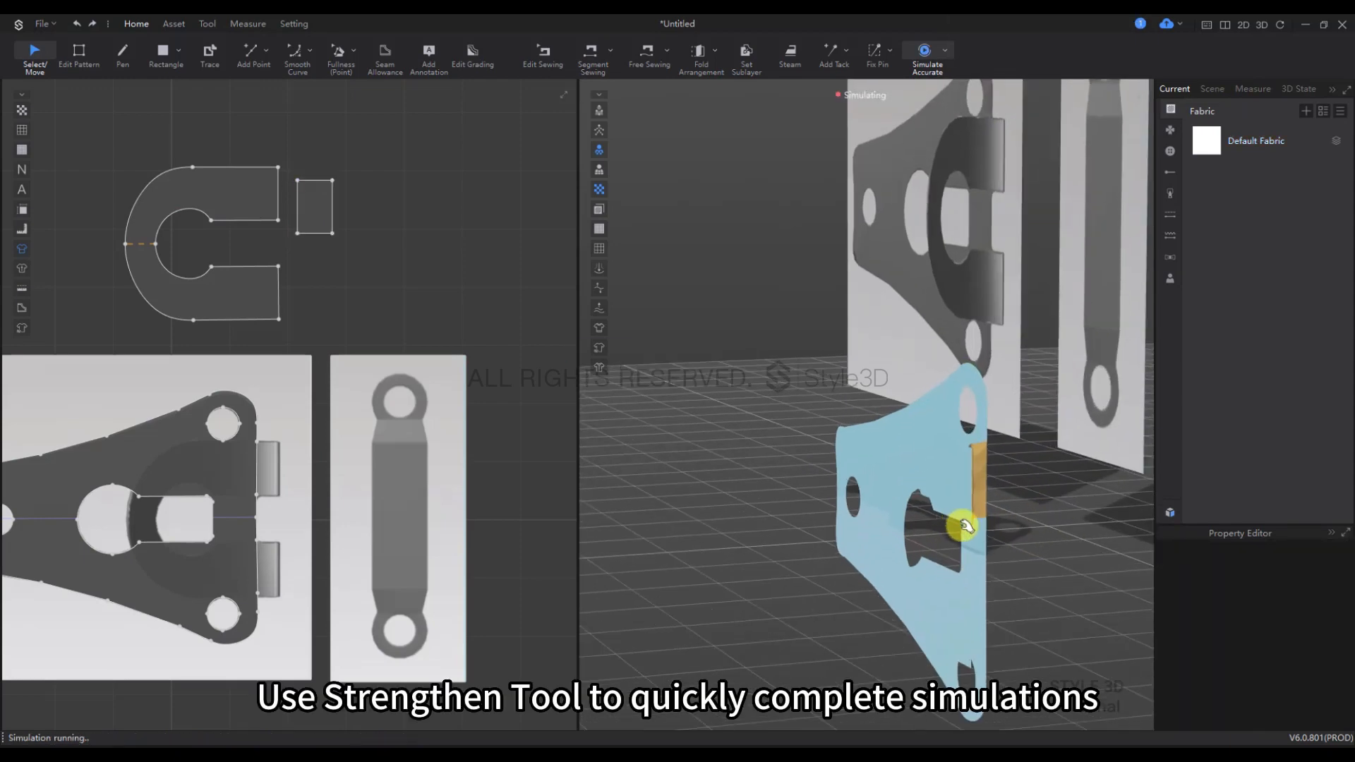
scroll(963, 526, up, 2)
click(976, 416)
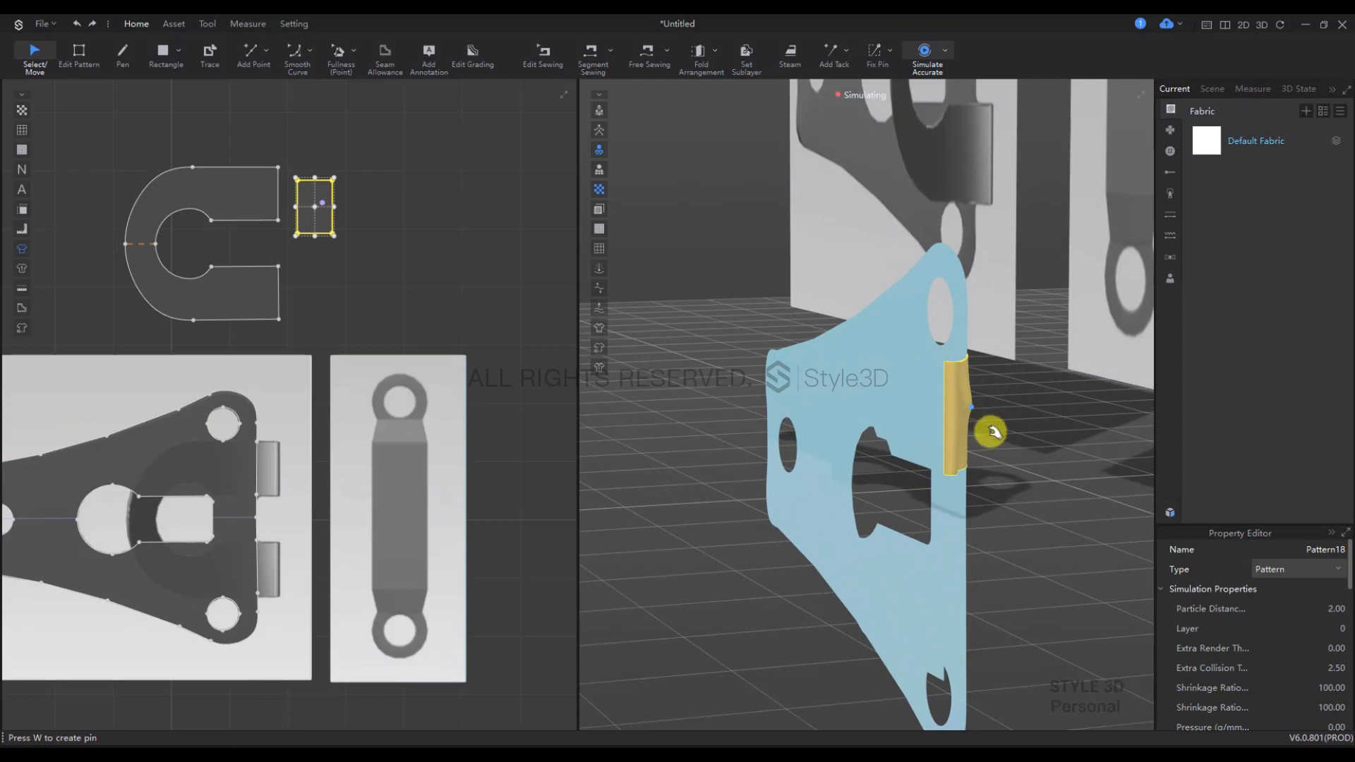
click(992, 463)
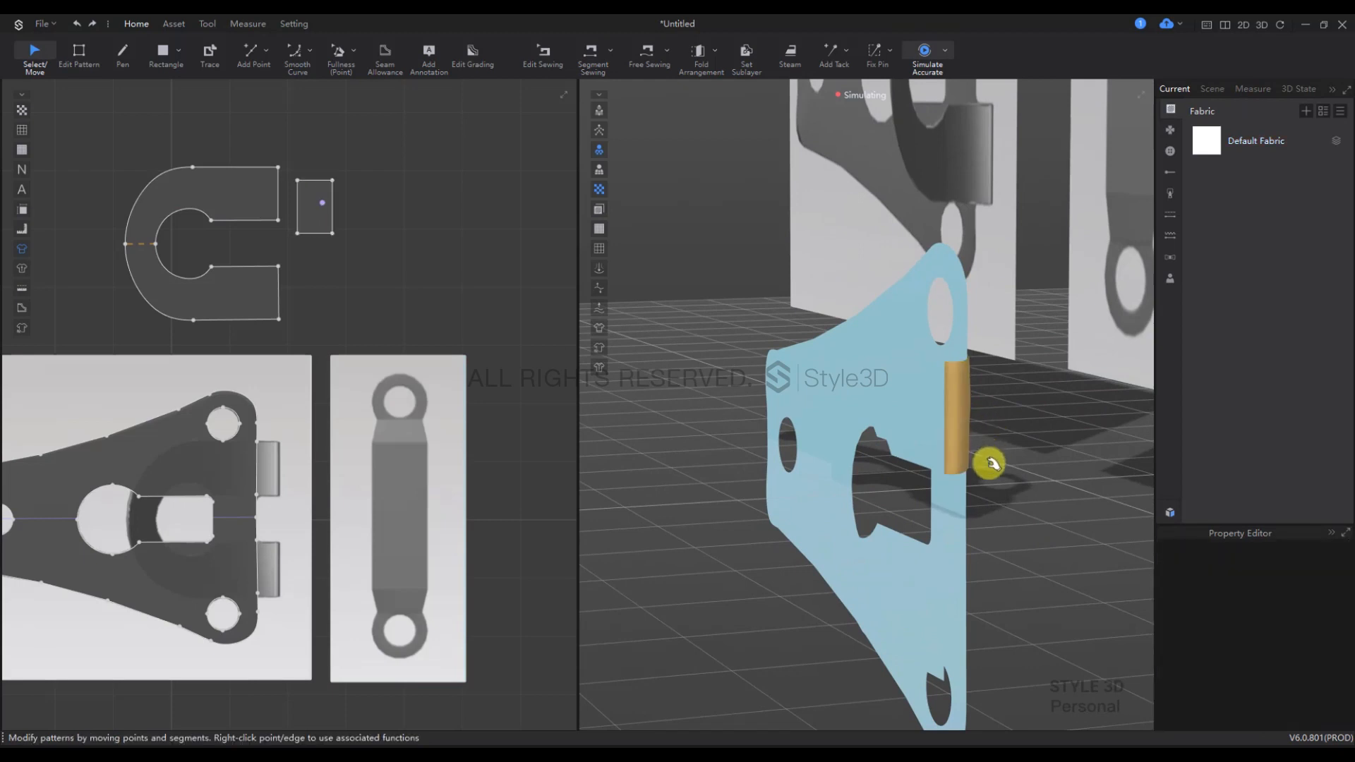
key(space)
Step: Align the connecting rectangle with the loop's upper end and paste a copy of it beside the loop's lower end
right_drag(972, 508, 1003, 518)
key(2)
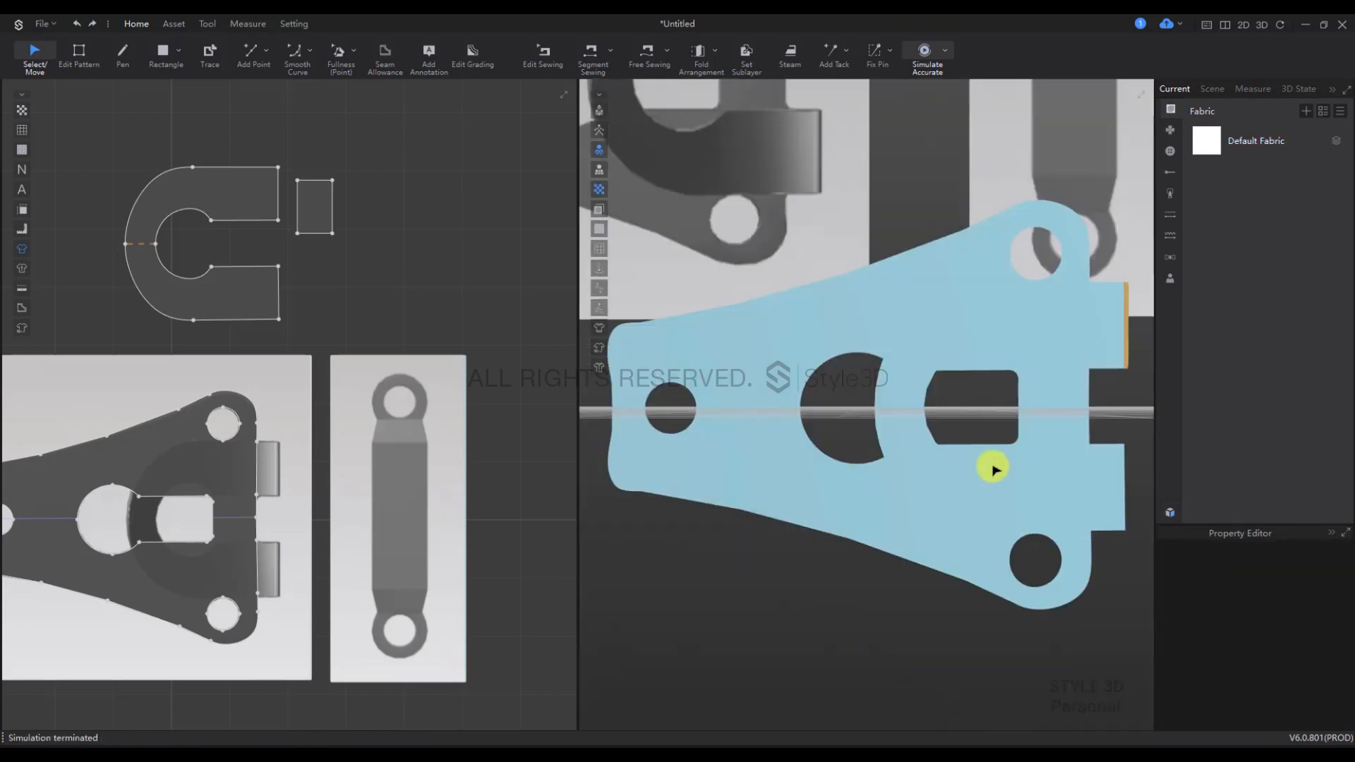
middle_drag(1024, 403, 1024, 394)
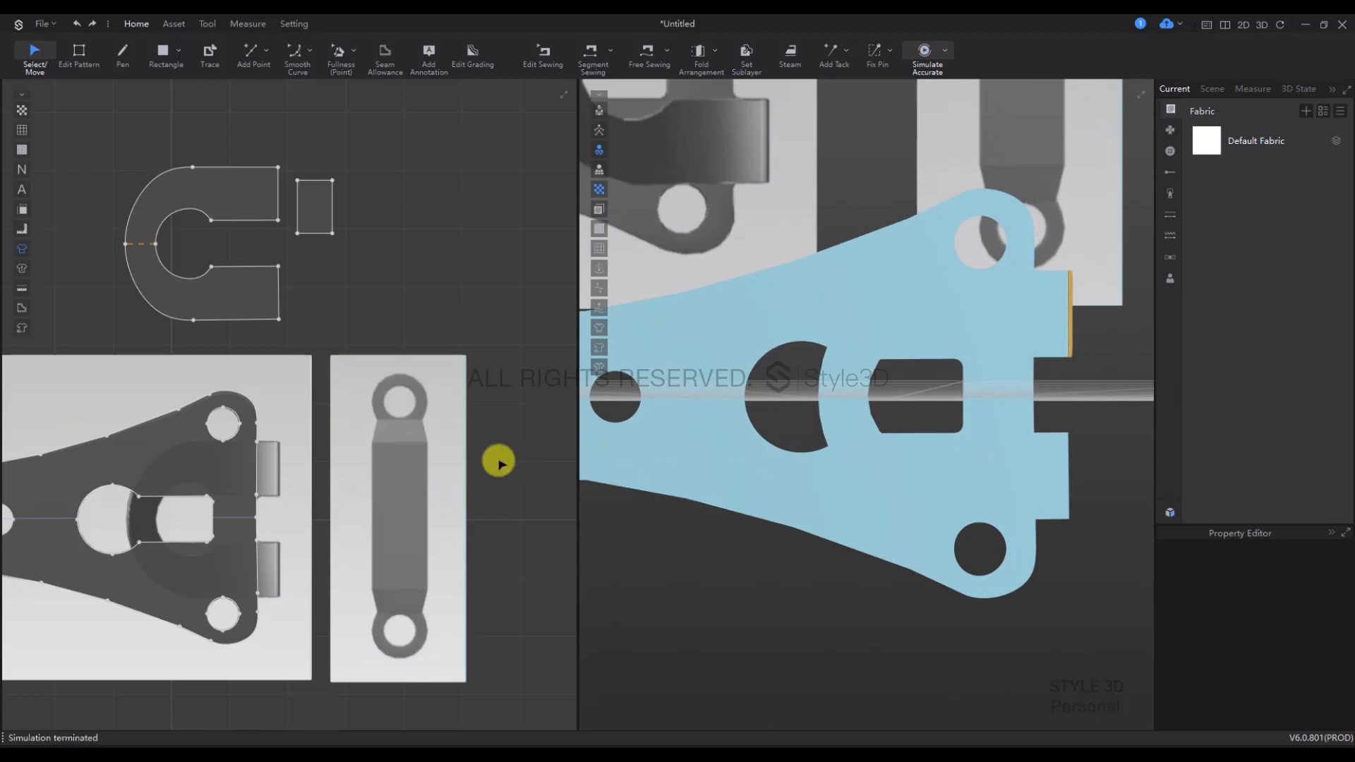
click(315, 200)
drag(314, 200, 308, 191)
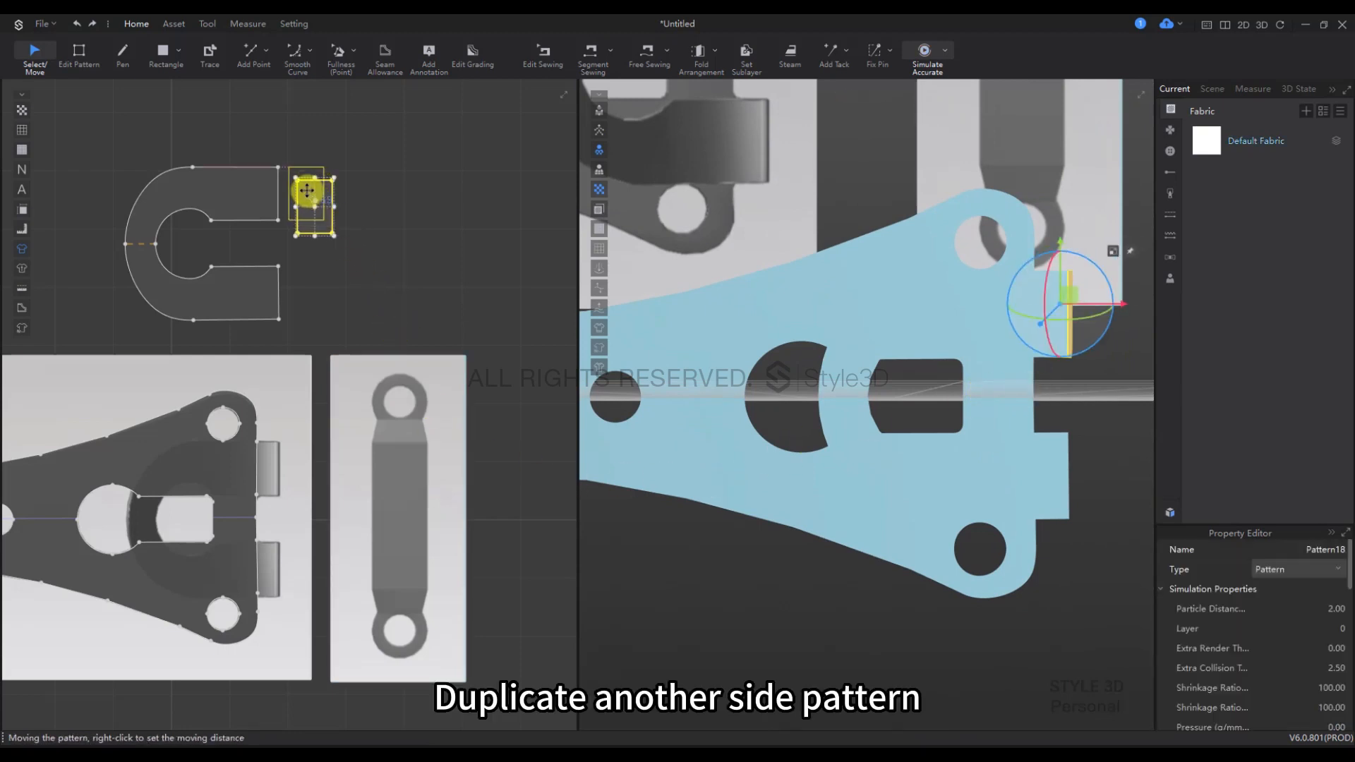
right_click(305, 189)
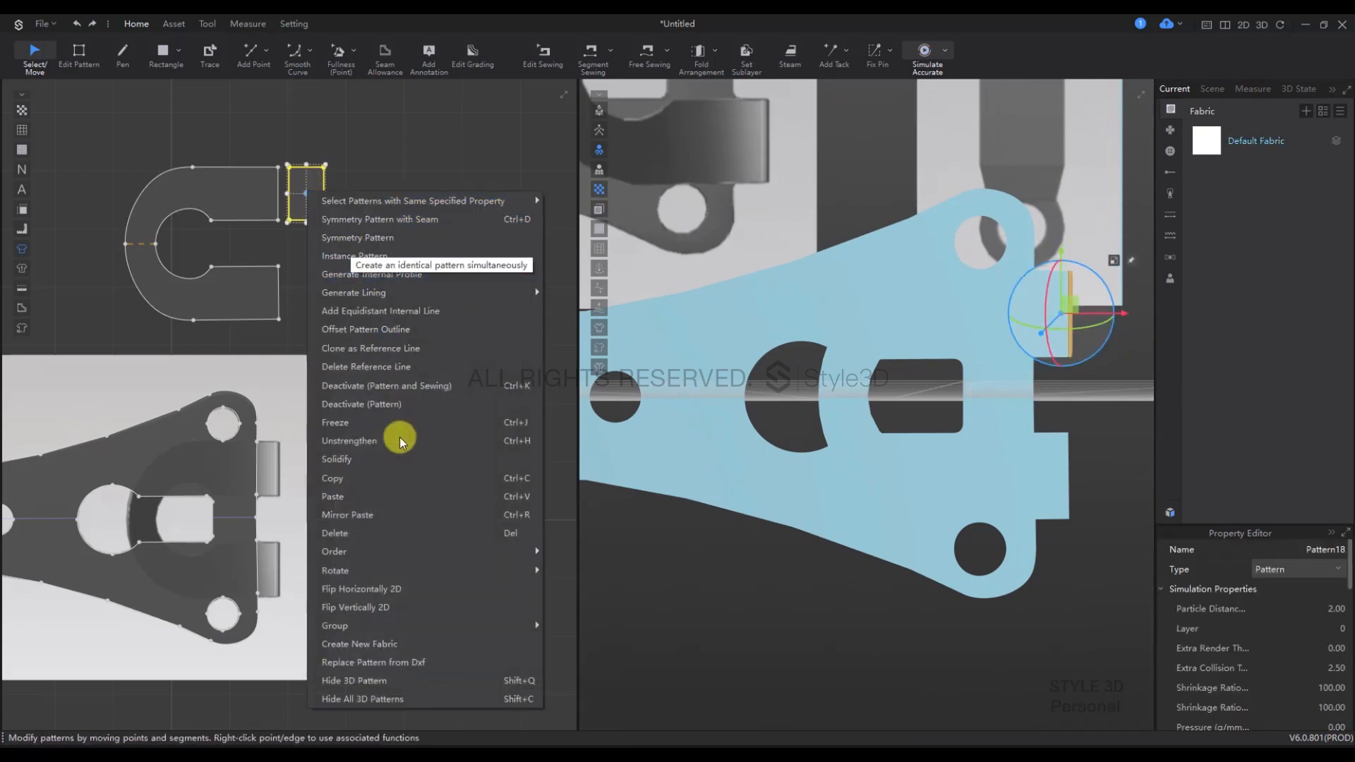
click(396, 478)
key(ctrl+v)
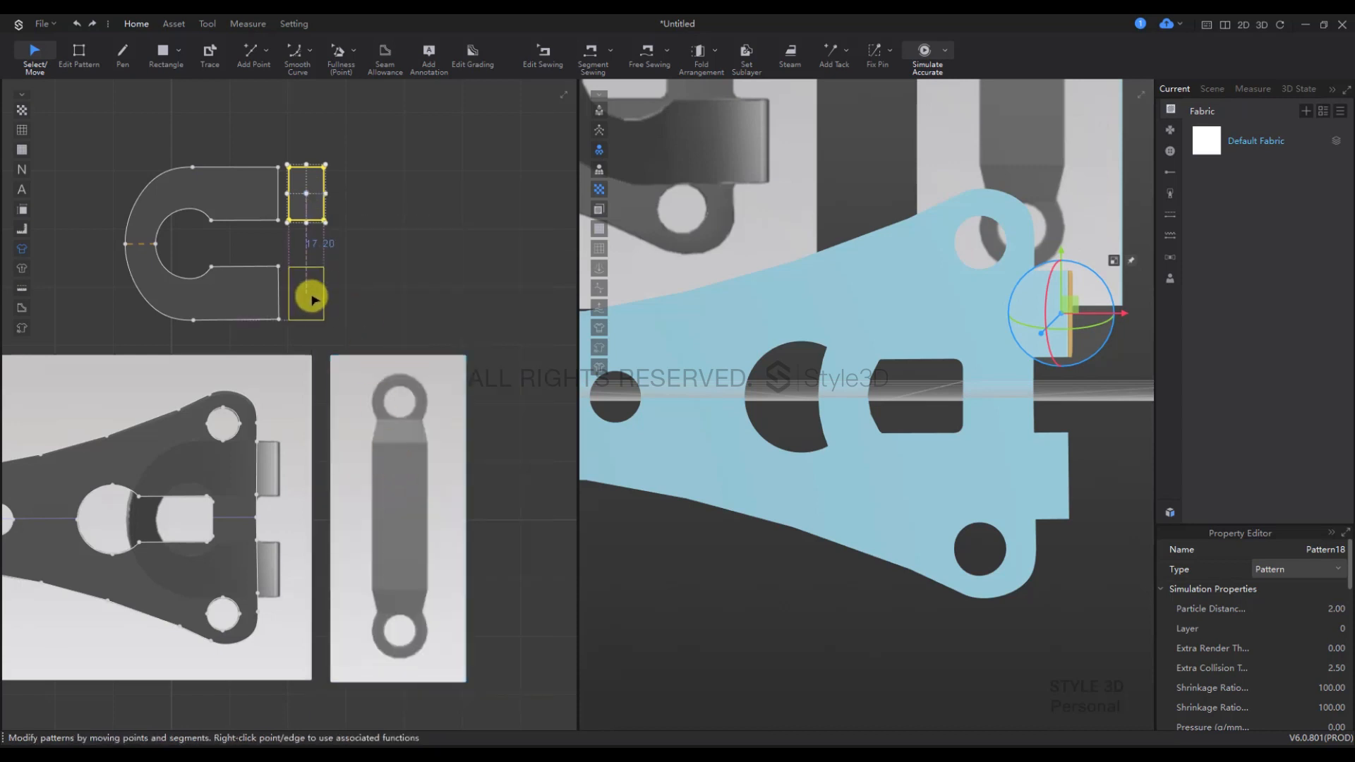
click(311, 300)
Step: Sew the copied rectangle's two long sides to the loop's lower end and the plate's lower tab edge
click(593, 55)
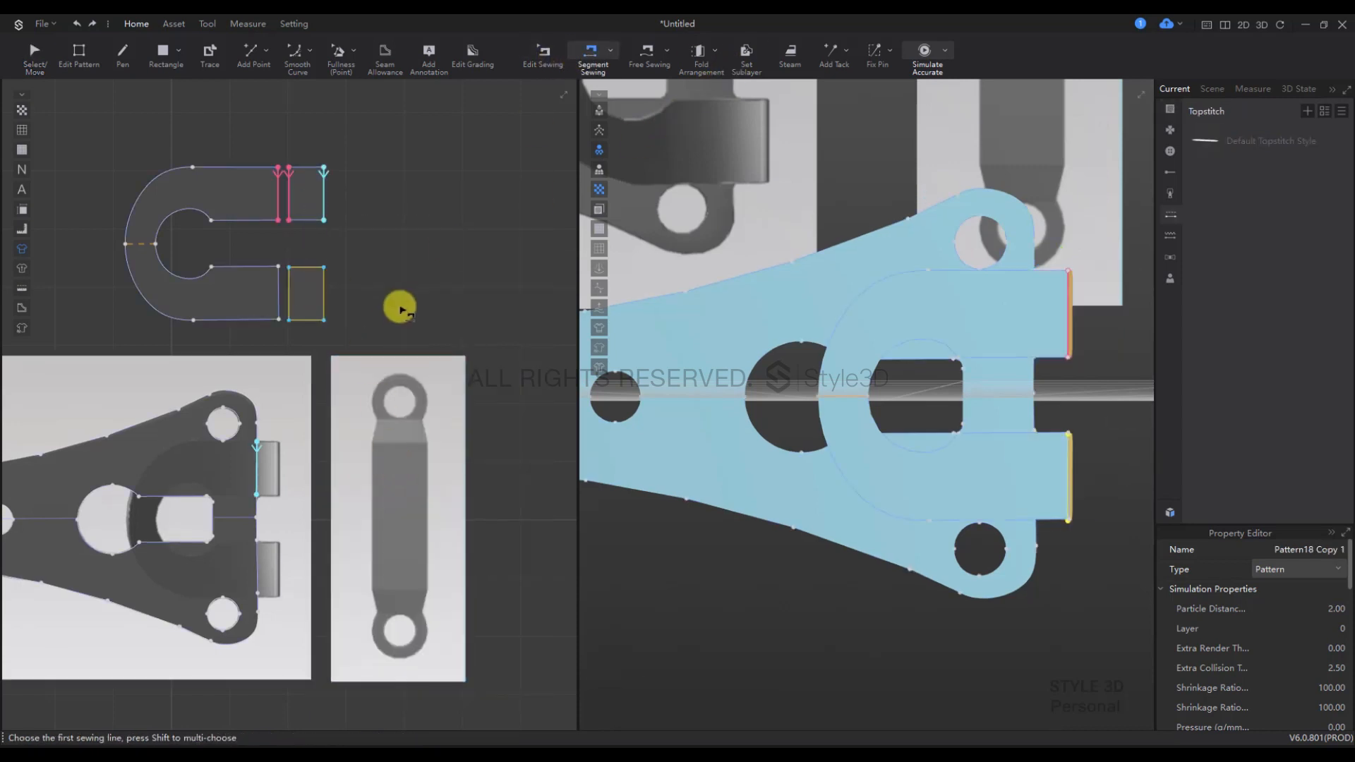
click(287, 277)
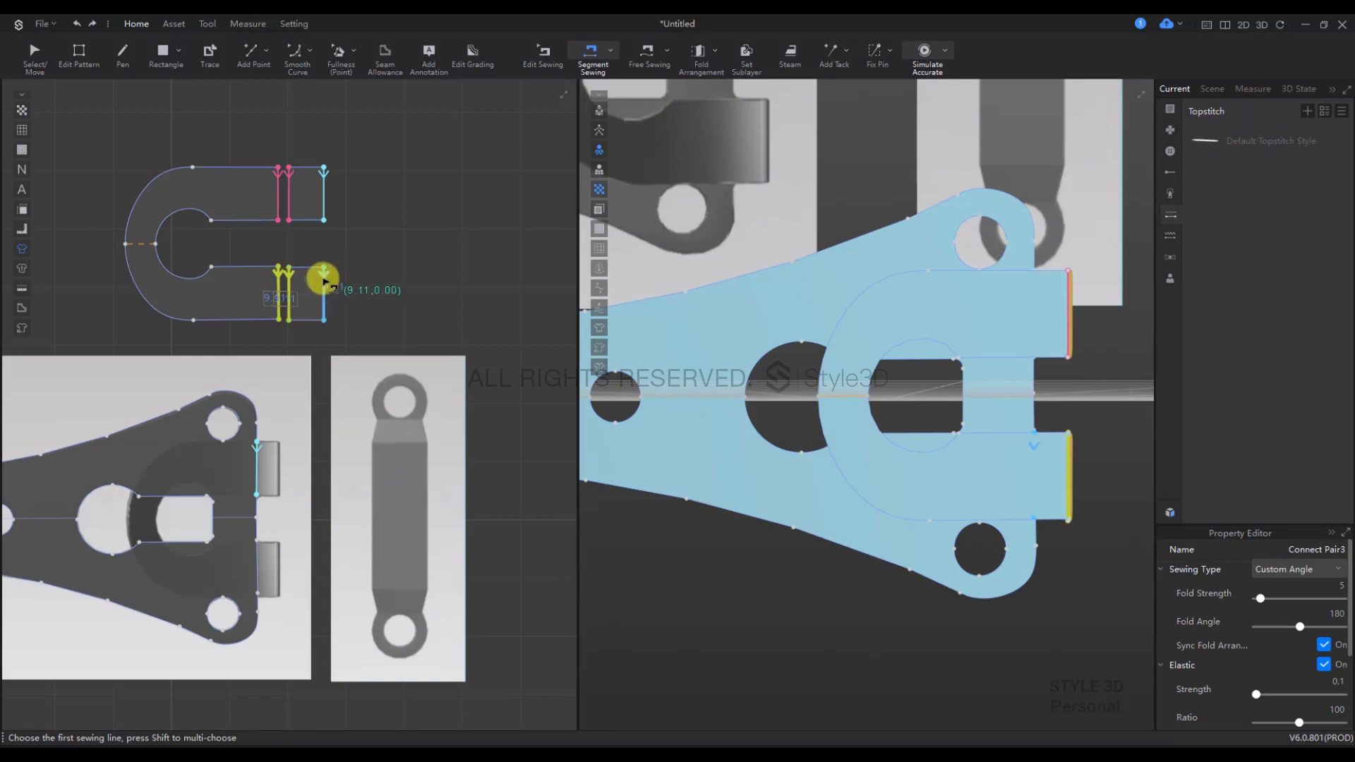
click(260, 561)
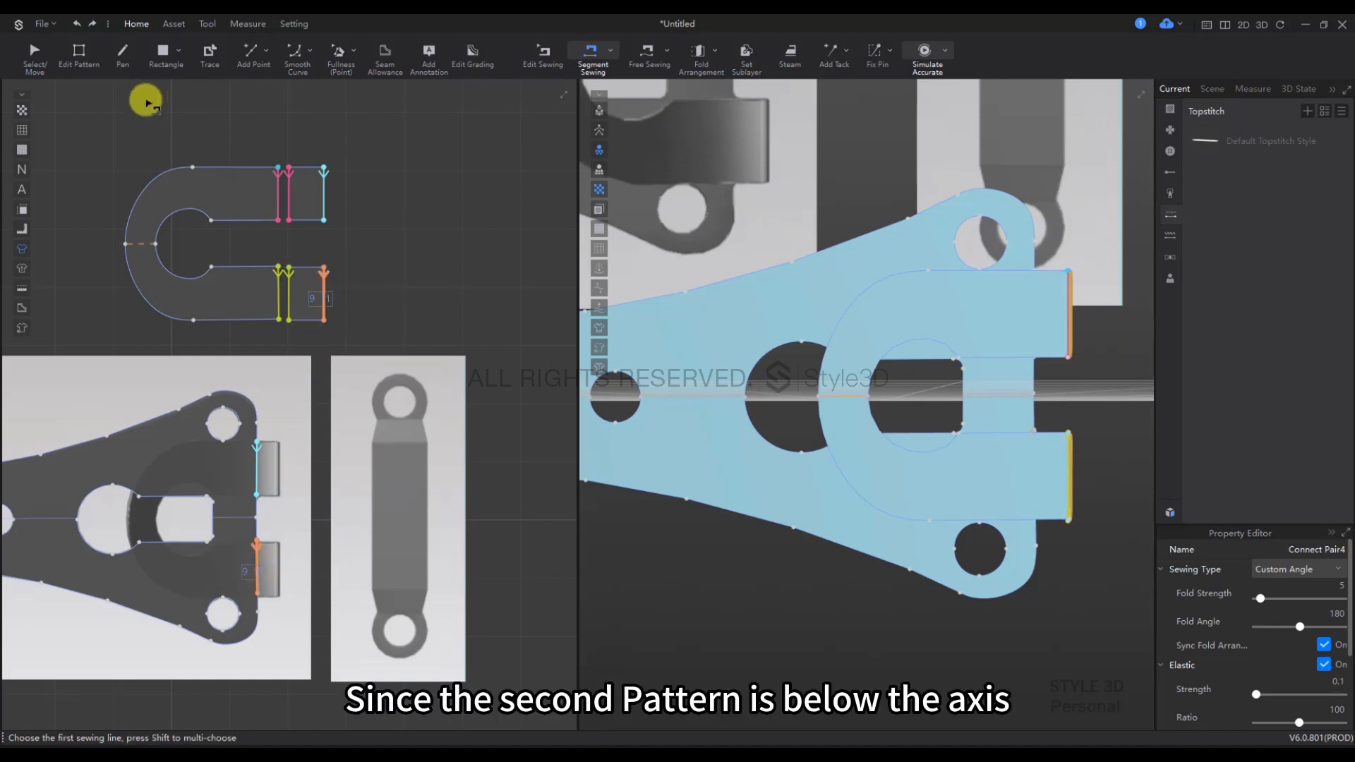
click(36, 52)
Step: Try simulating the second connecting rectangle below the ground axis and undo that simulation
key(space)
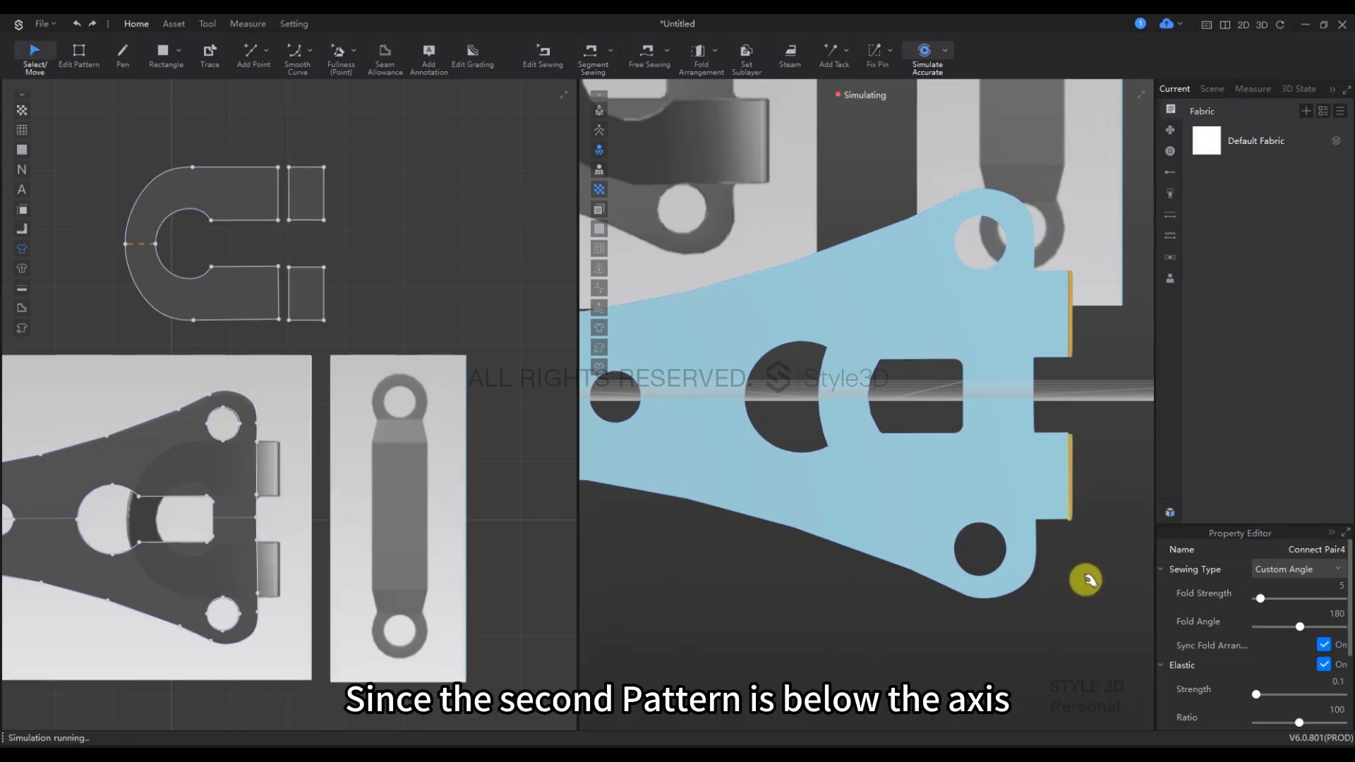
key(space)
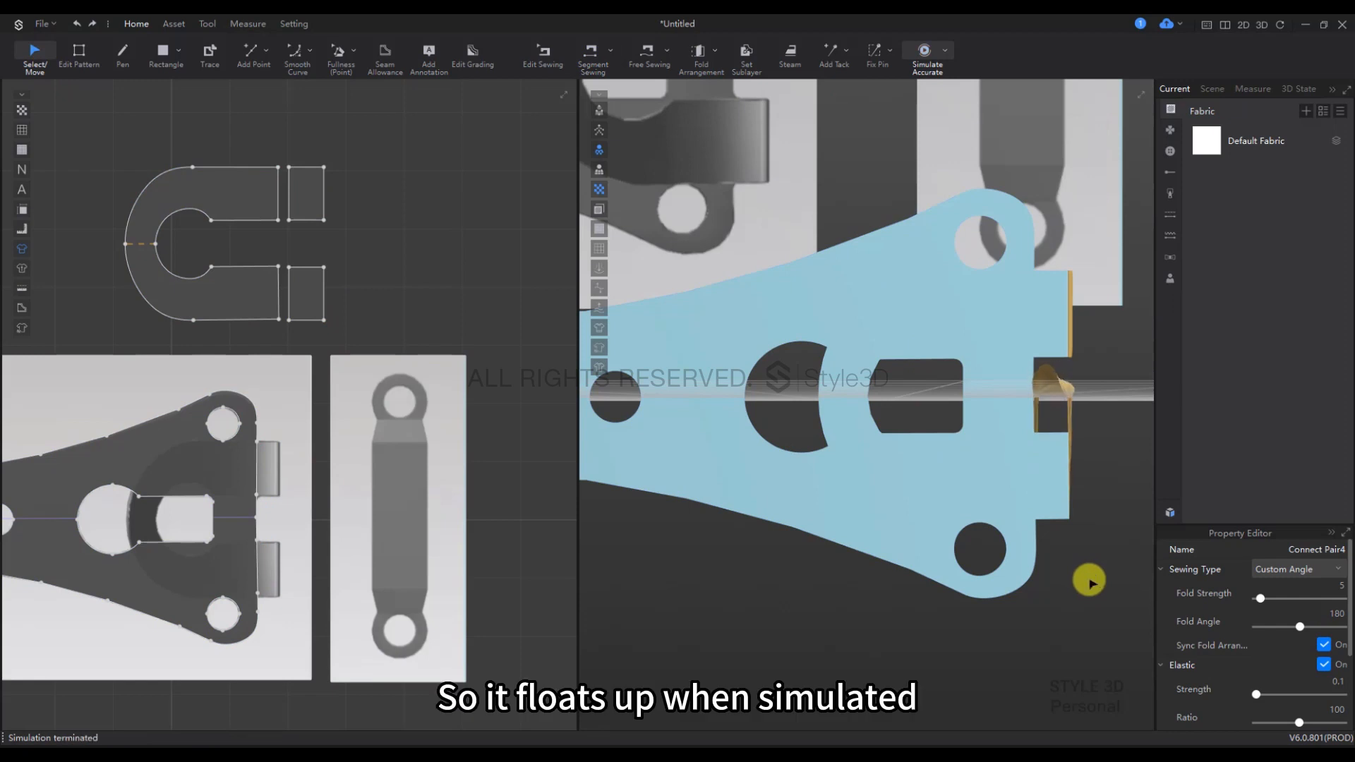
key(ctrl+z)
Step: Move all patterns up together above the ground plane and simulate the seams again
scroll(1092, 584, down, 5)
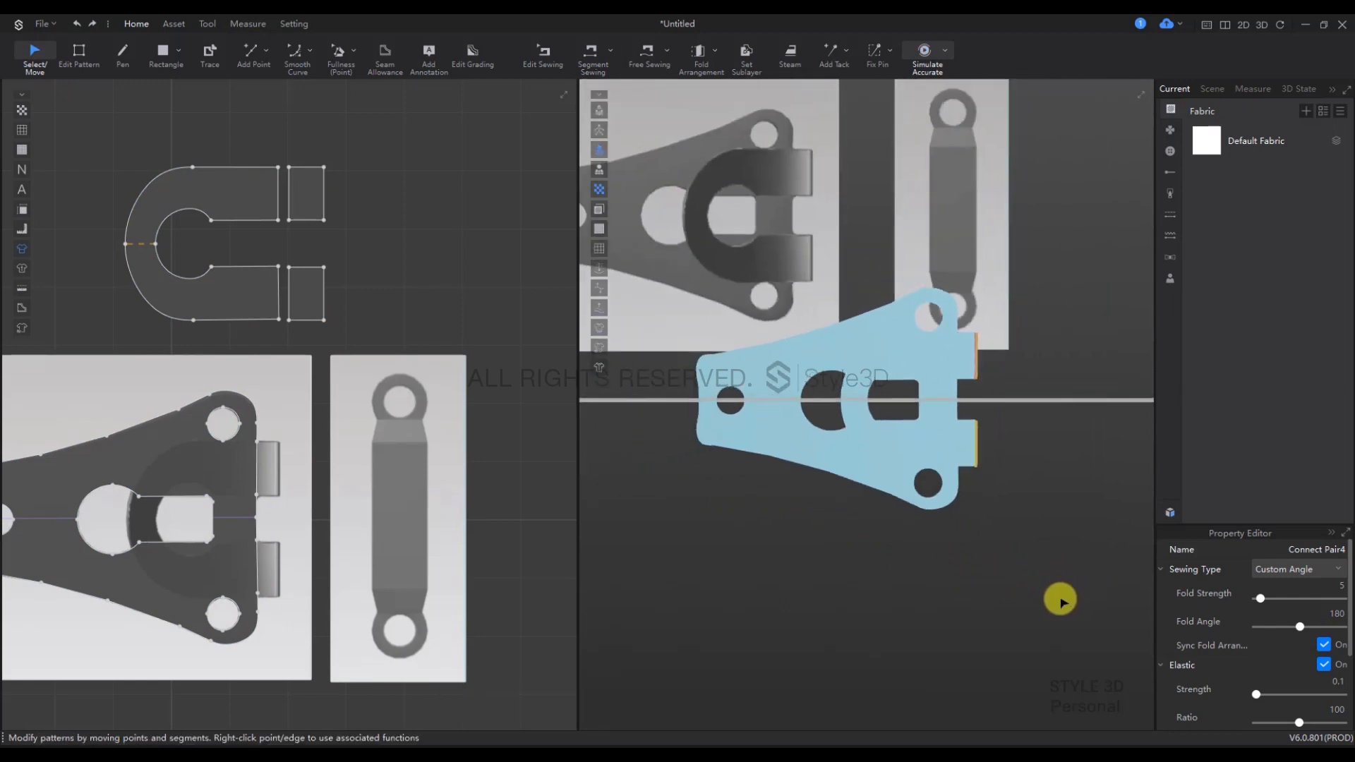
key(ctrl+a)
drag(984, 371, 974, 252)
click(998, 432)
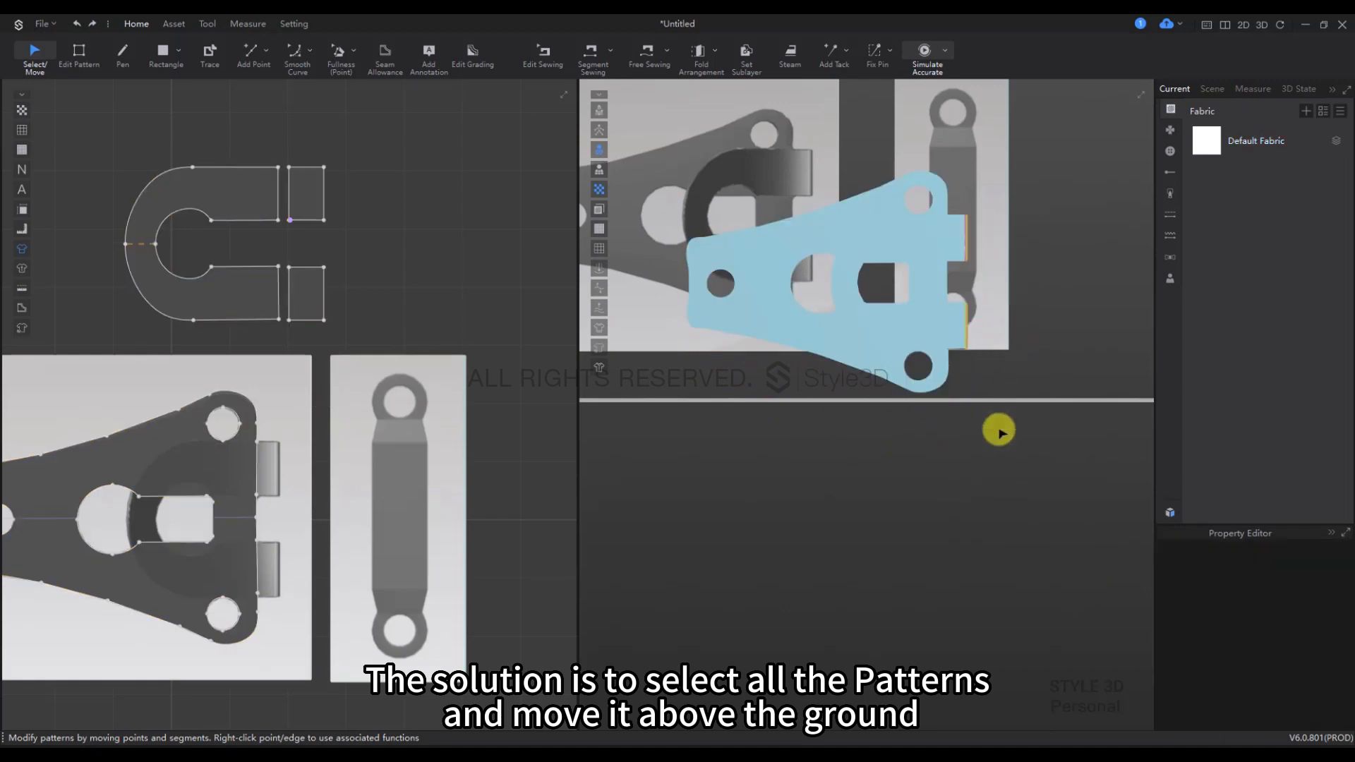
key(space)
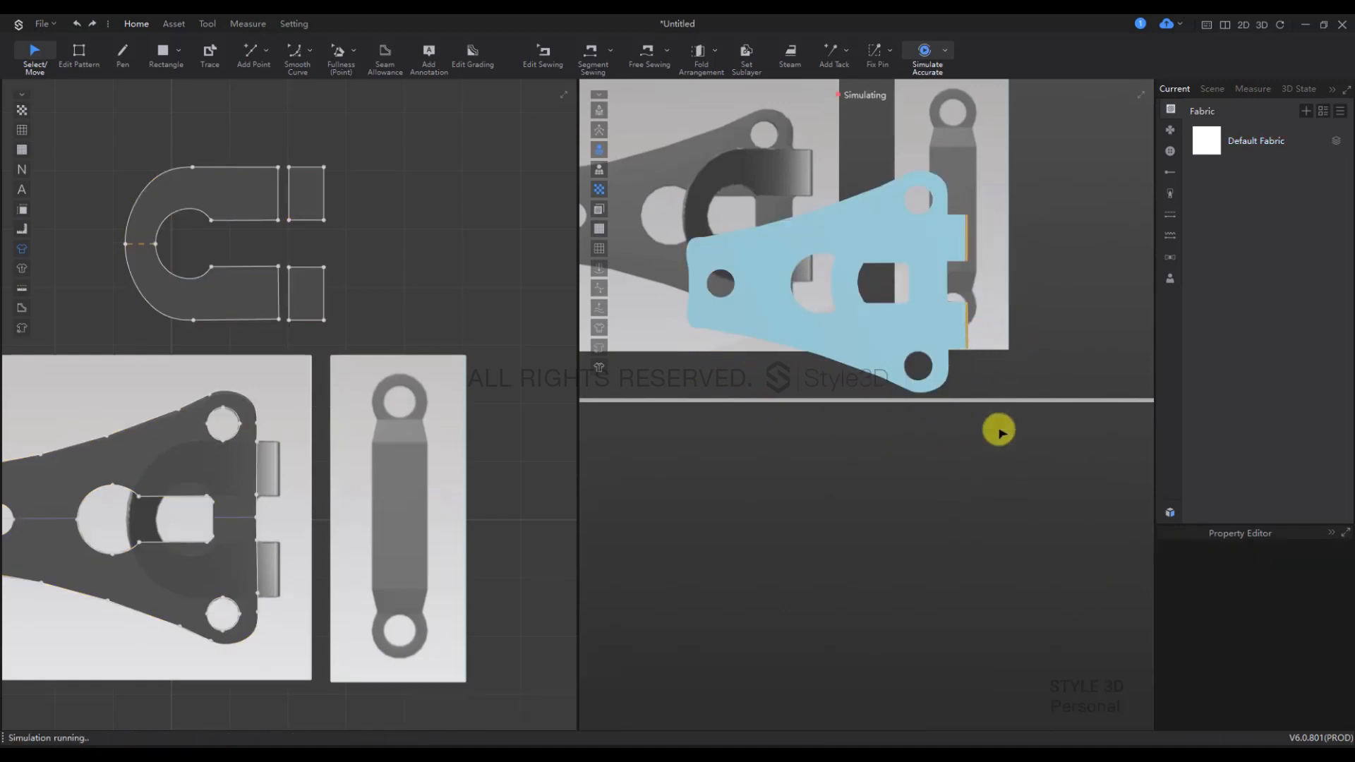
Step: Check the side pieces from the side, adjust the loop's offset from the plate, and simulate again
right_drag(988, 431, 849, 436)
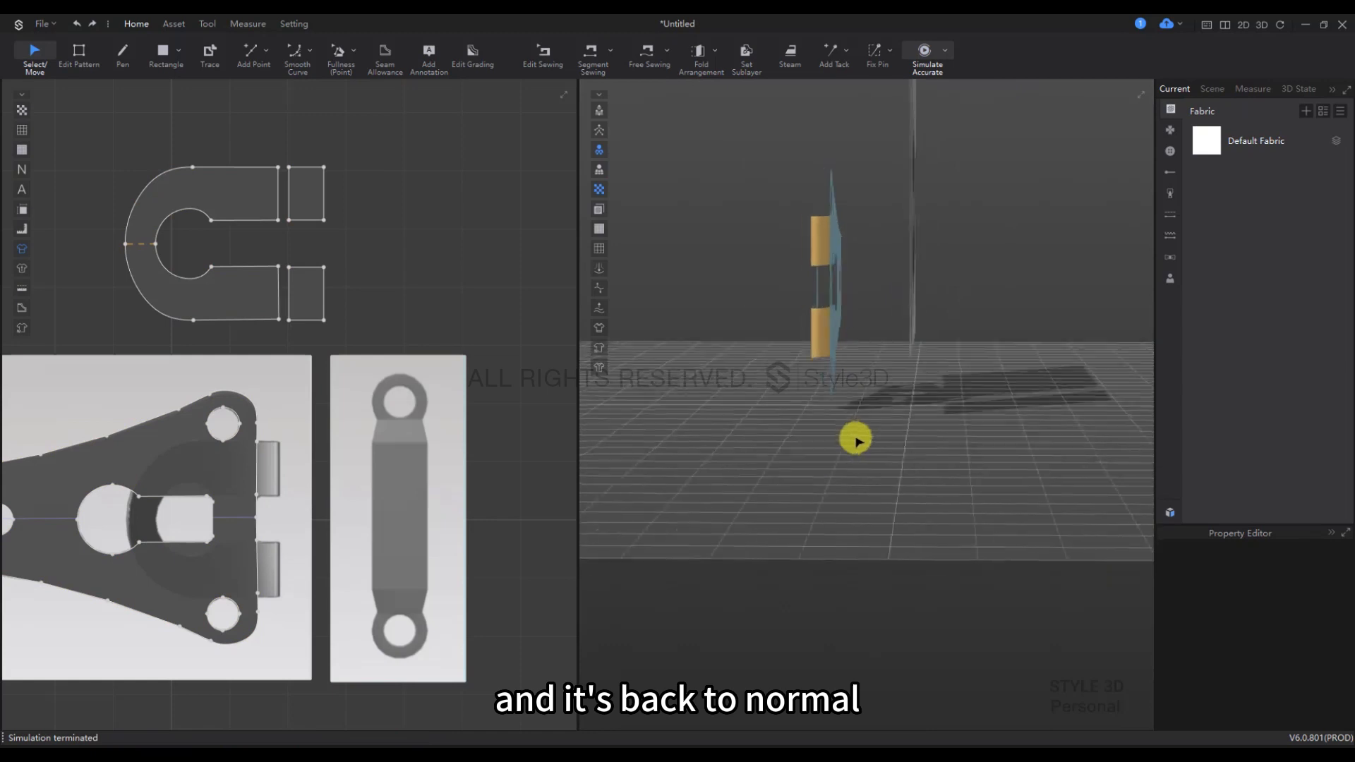
key(6)
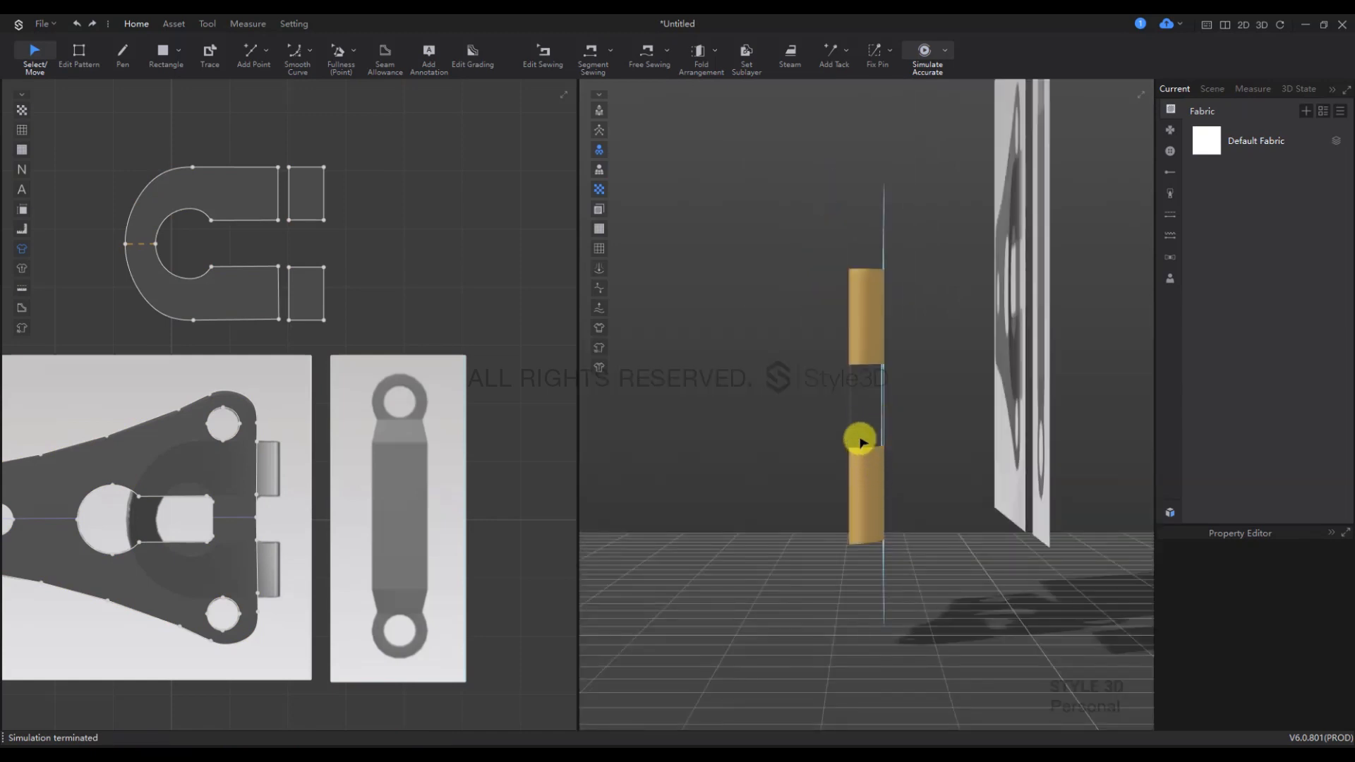
click(851, 419)
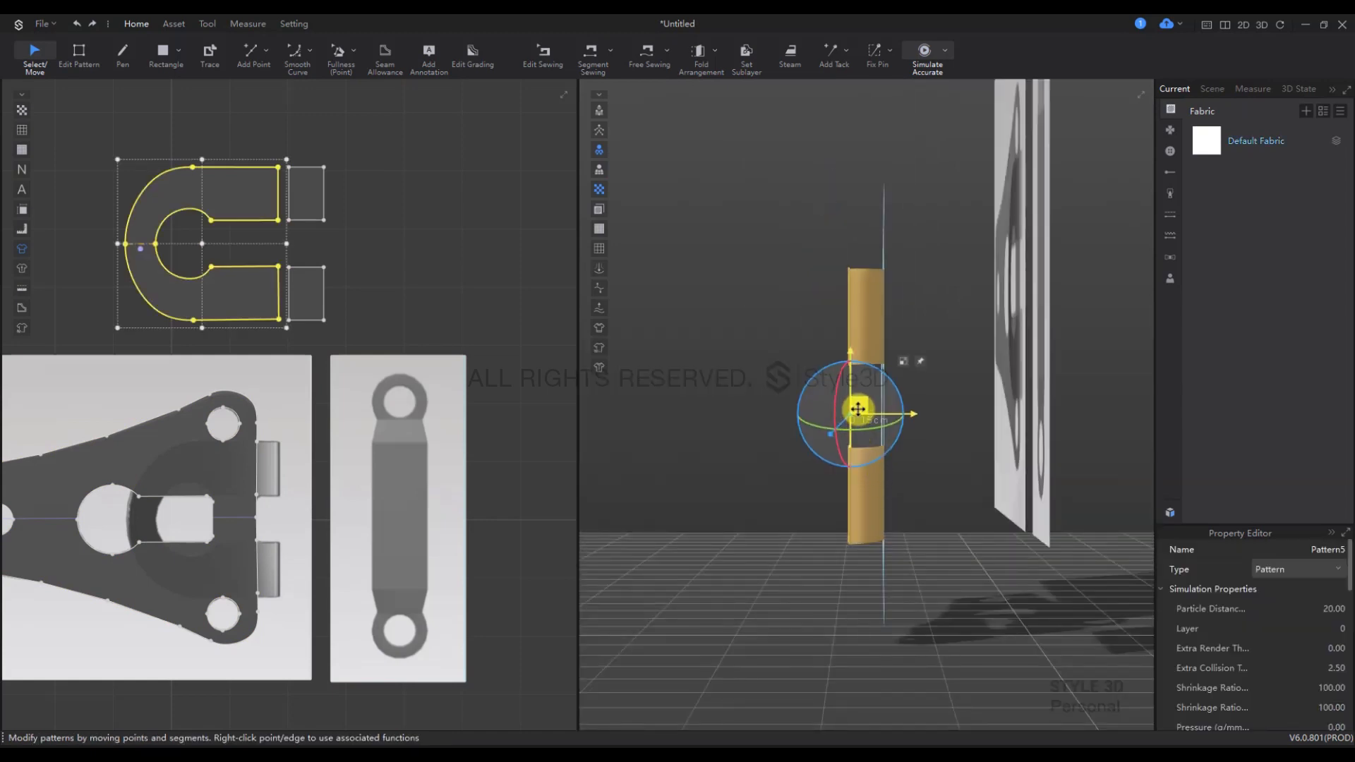
key(space)
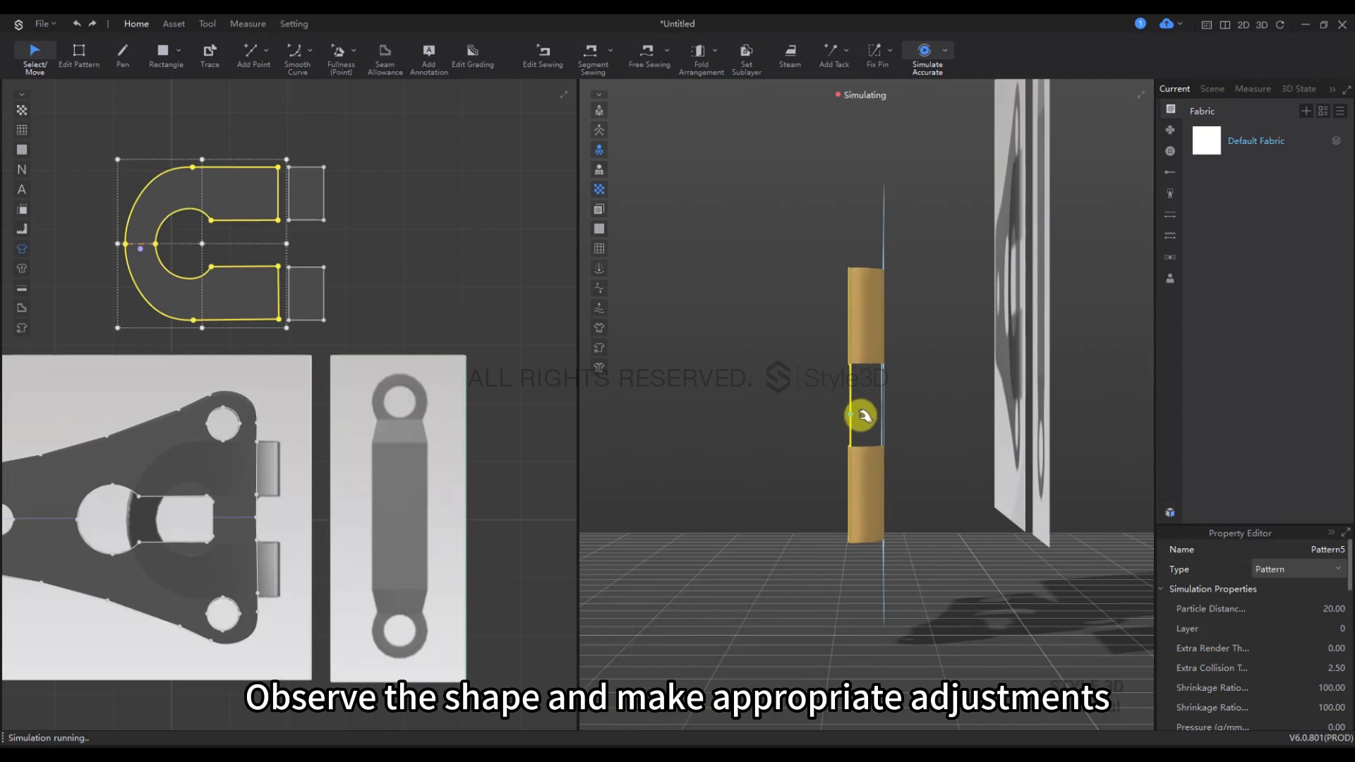
key(space)
click(940, 429)
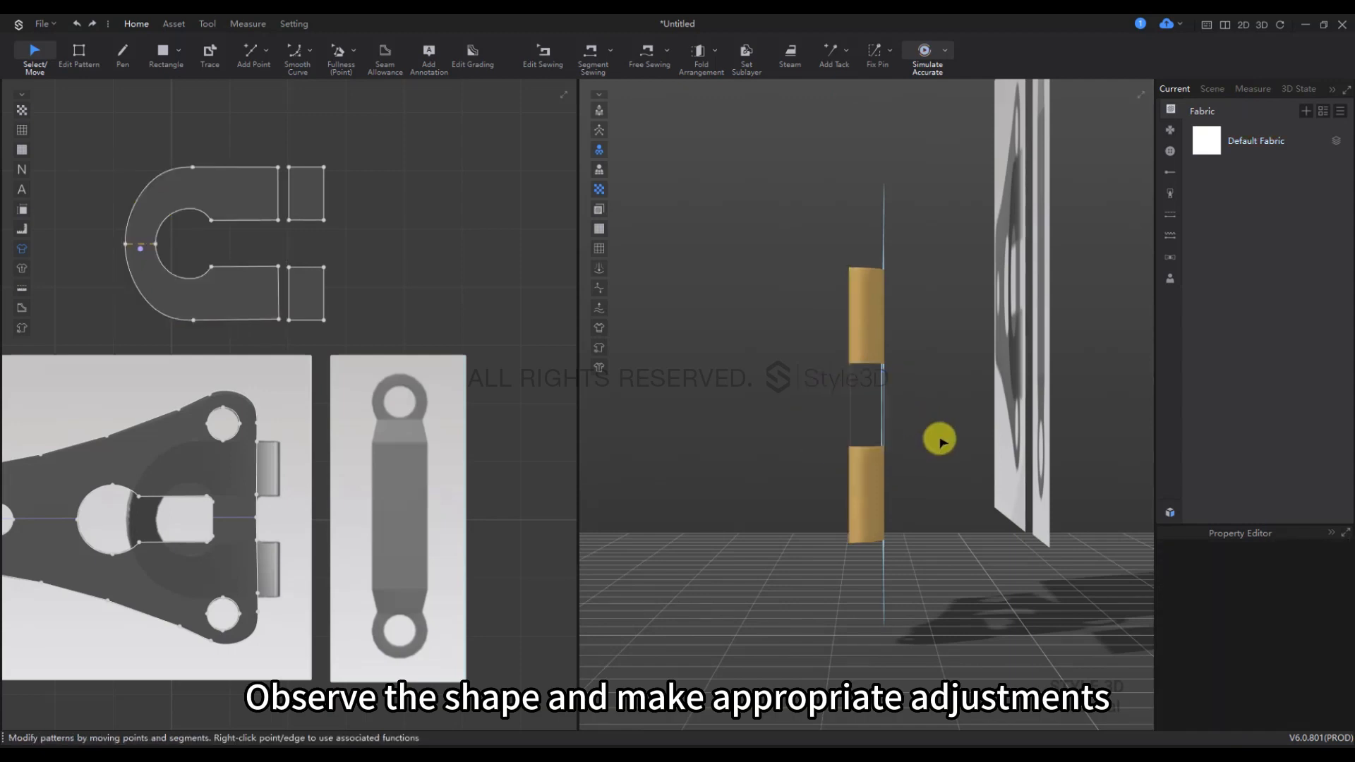
Step: Set the extra render thickness of all patterns to 5 and the default fabric's thickness to 2 mm
right_drag(911, 484, 1030, 489)
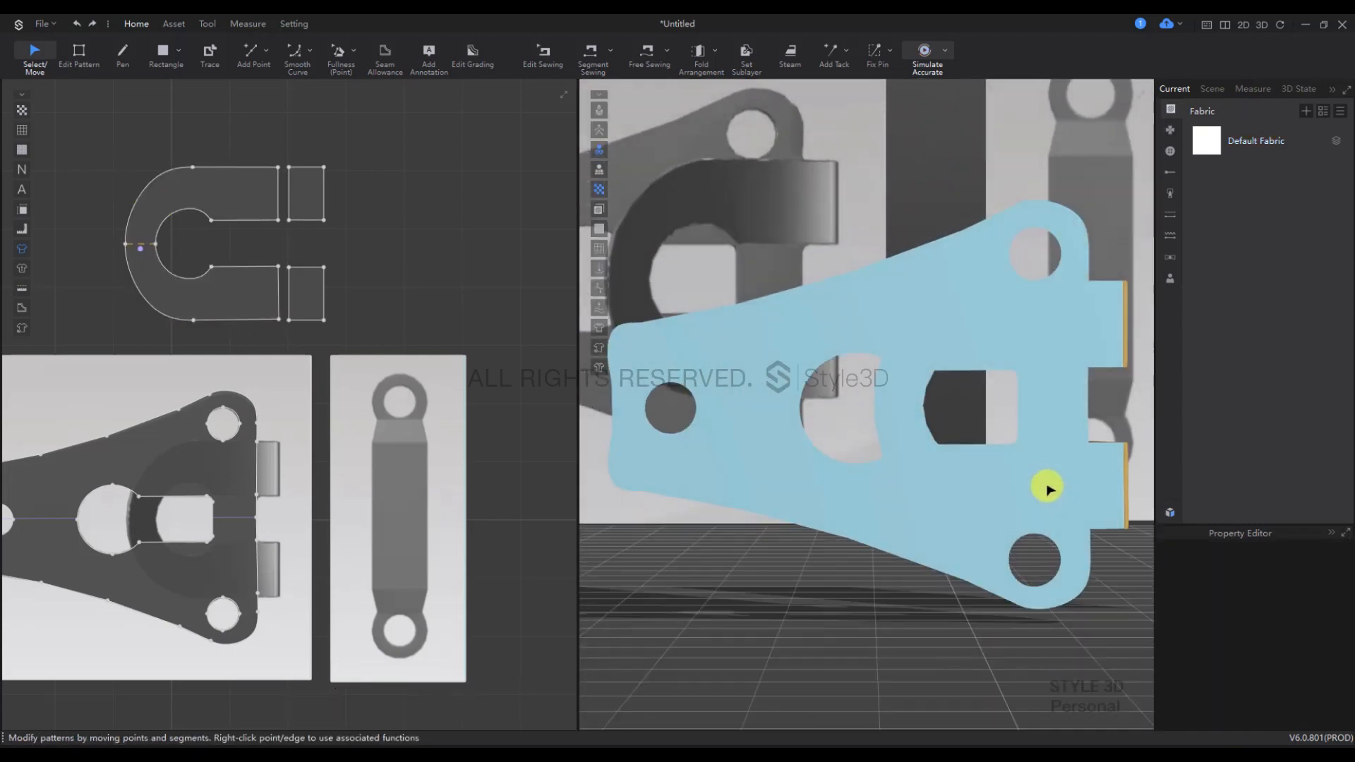
scroll(139, 598, down, 3)
key(ctrl+a)
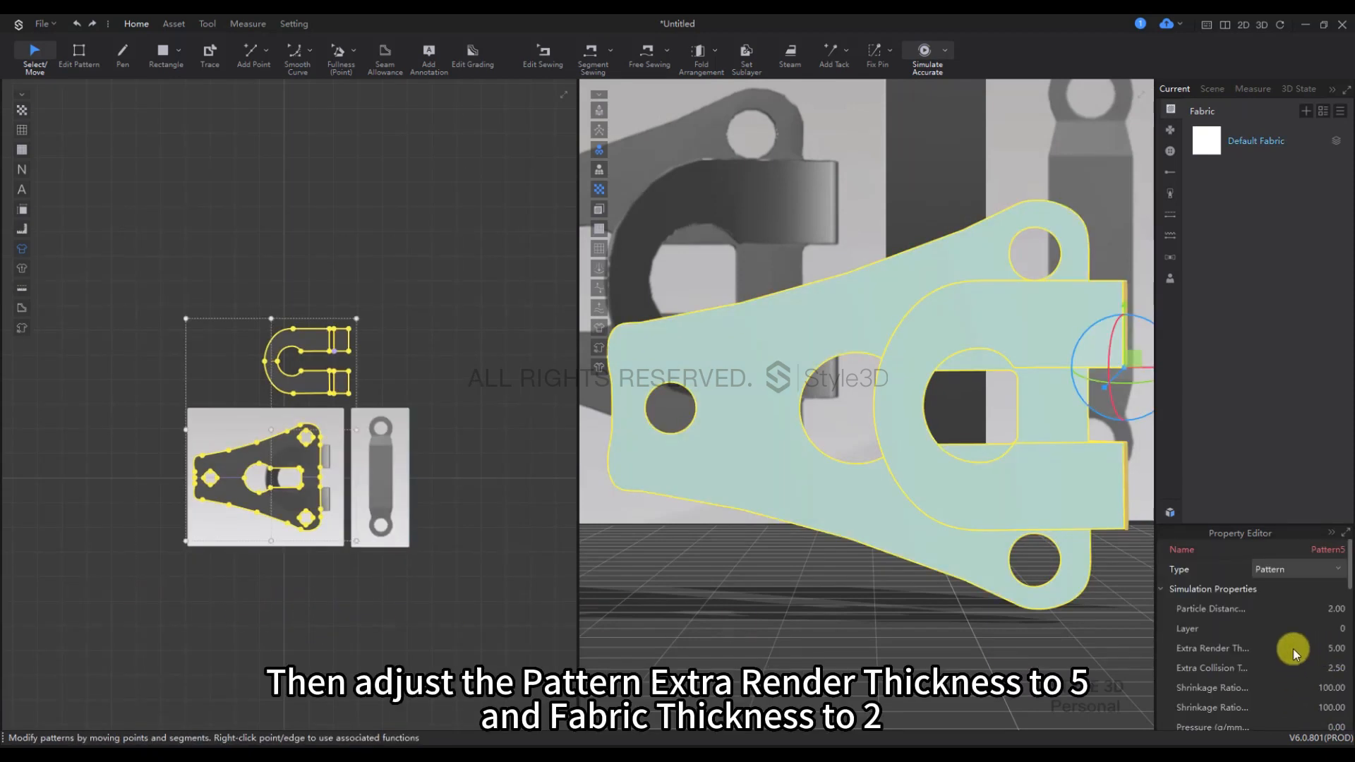
click(1196, 145)
scroll(1294, 650, down, 5)
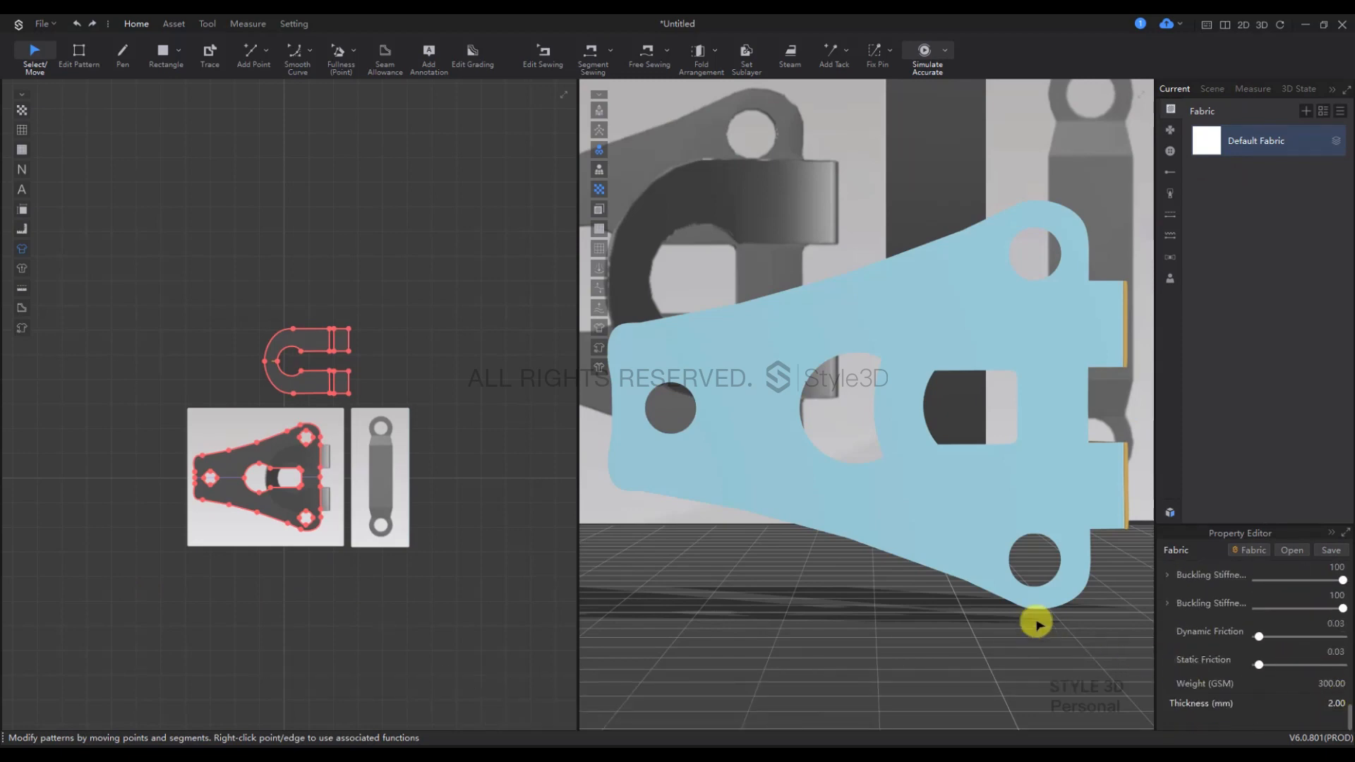
Step: Simulate the patterns with their thickness displayed and freeze all of them in place
key(space)
click(599, 209)
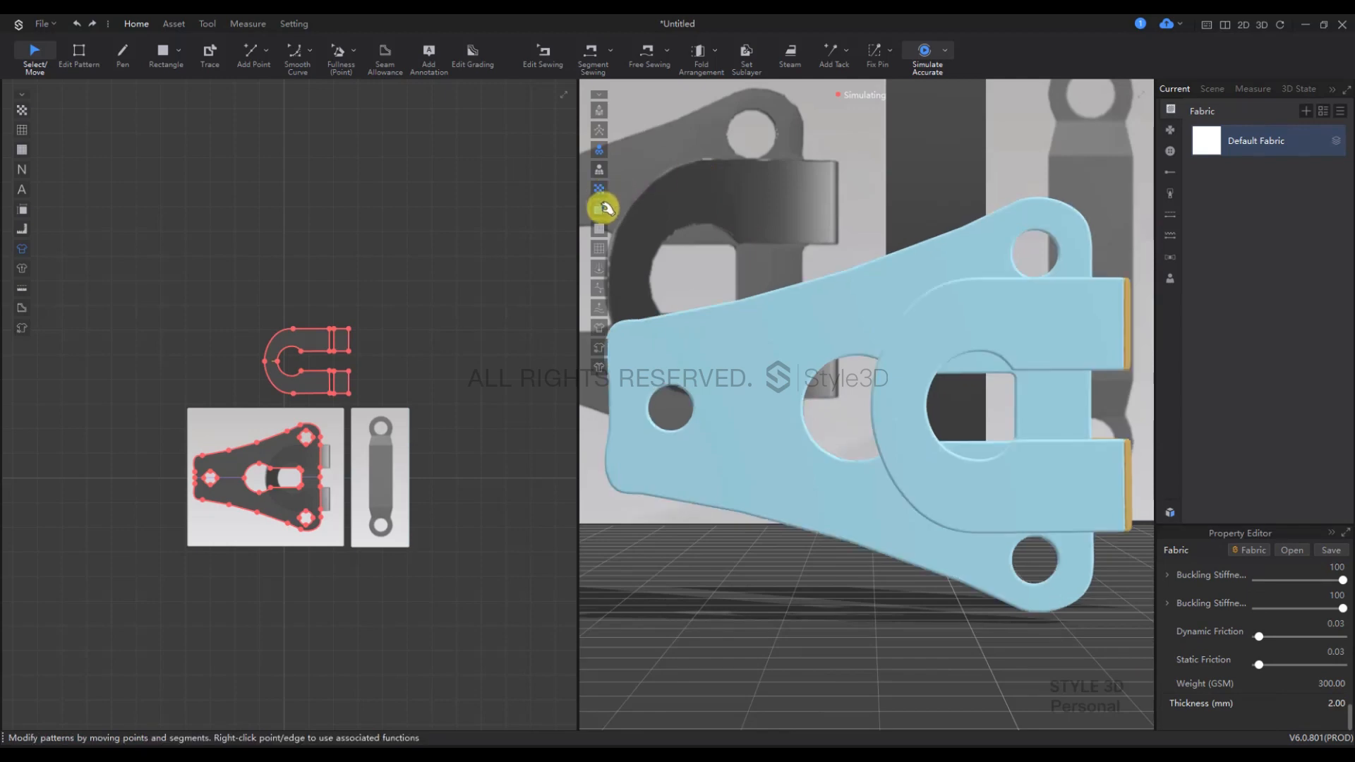
mouse_move(806, 502)
right_down()
mouse_move(929, 535)
mouse_move(807, 505)
right_up()
key(ctrl+a)
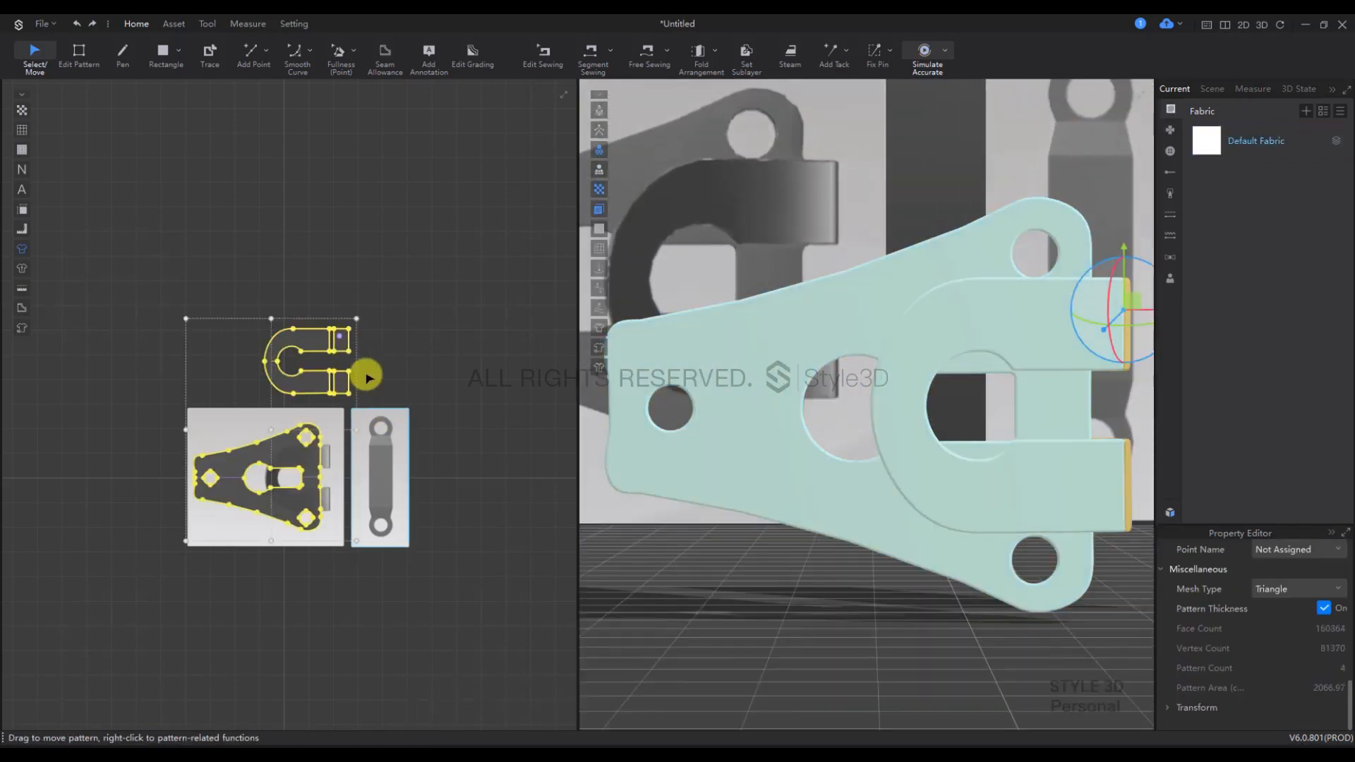
right_click(340, 343)
click(382, 247)
click(421, 347)
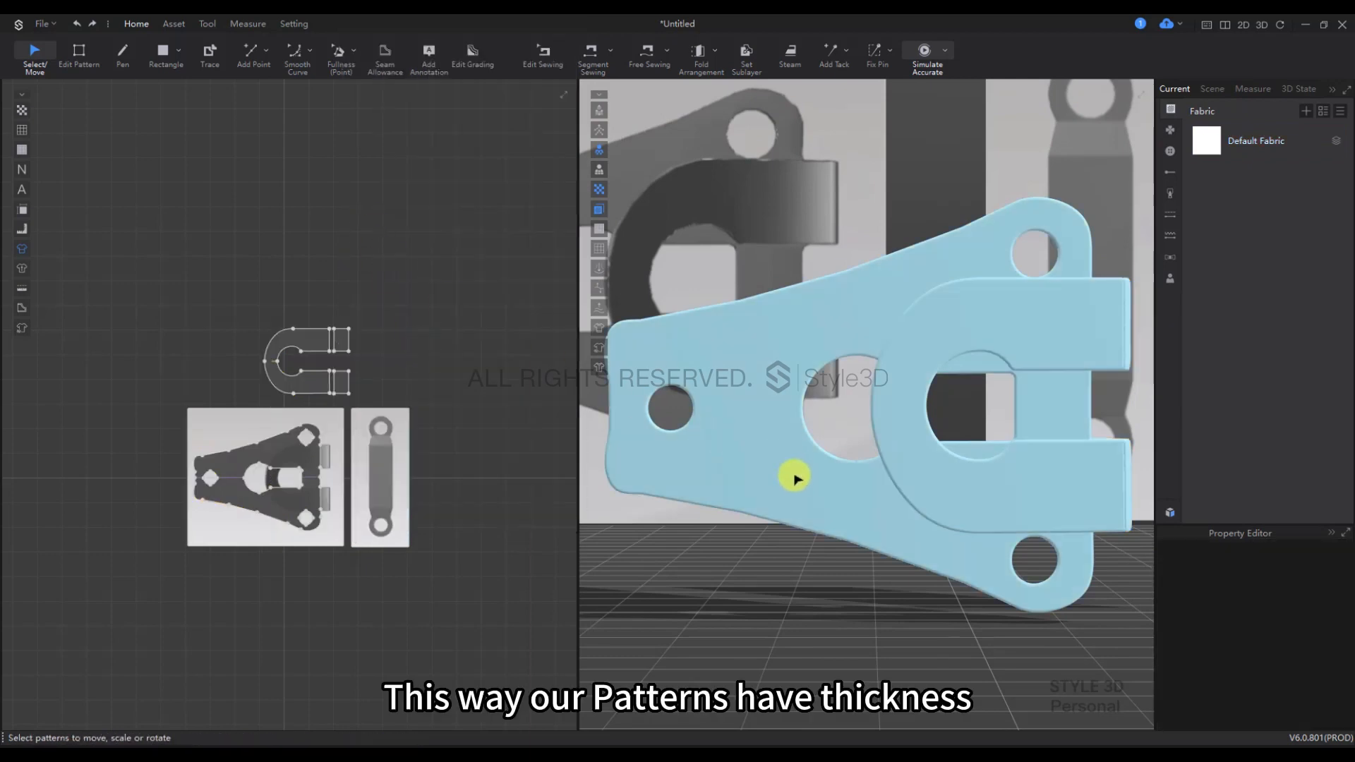
Step: Draw a circle pattern over the strap reference's upper ring, with quarter arcs about 7.33 cm long
scroll(794, 479, down, 5)
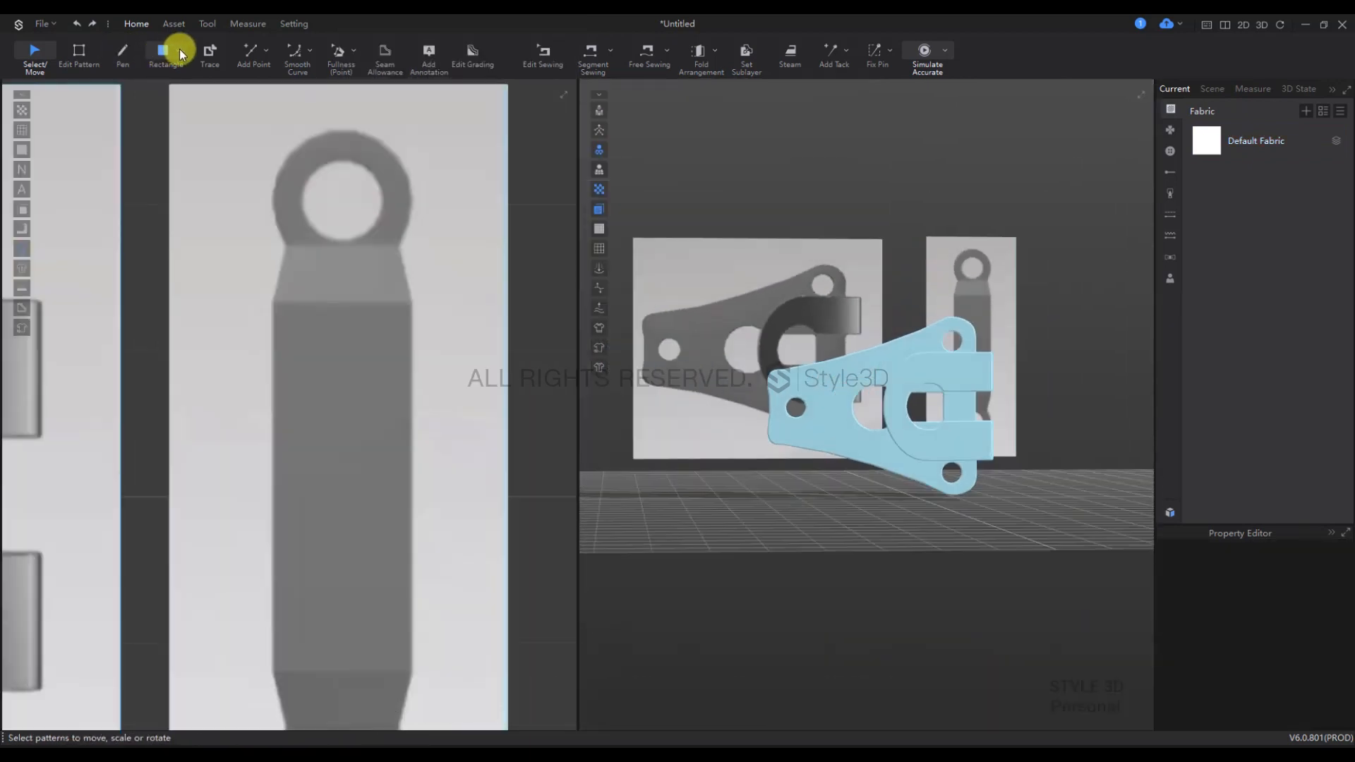
click(178, 50)
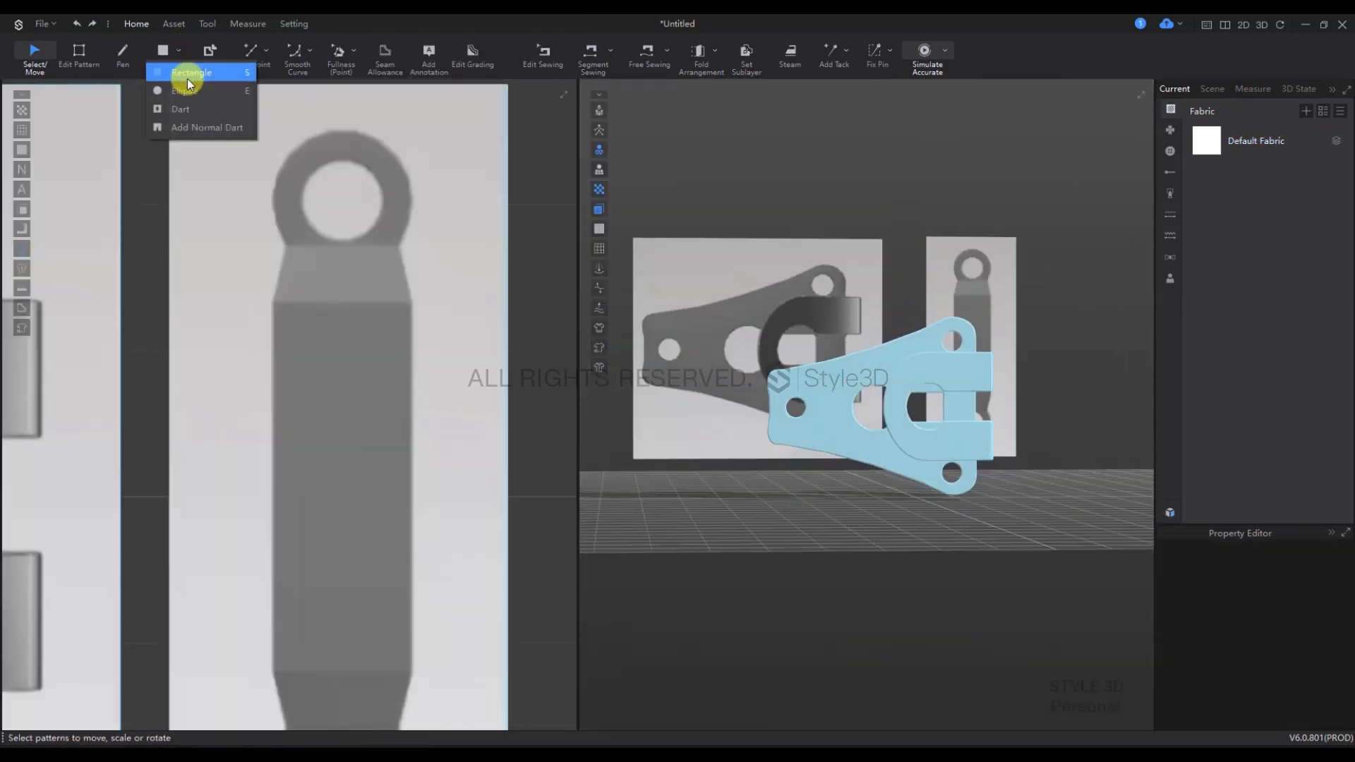
click(185, 90)
scroll(319, 228, up, 2)
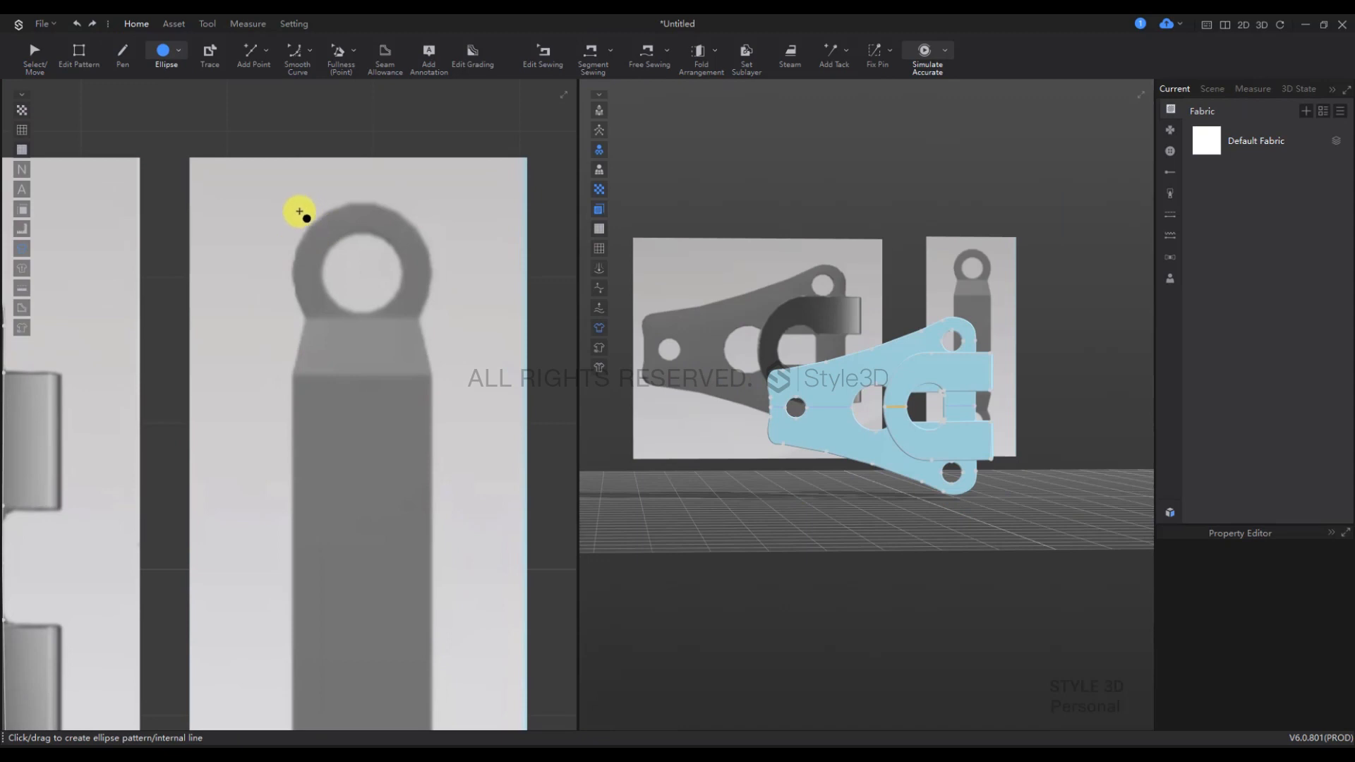
drag(299, 211, 435, 339)
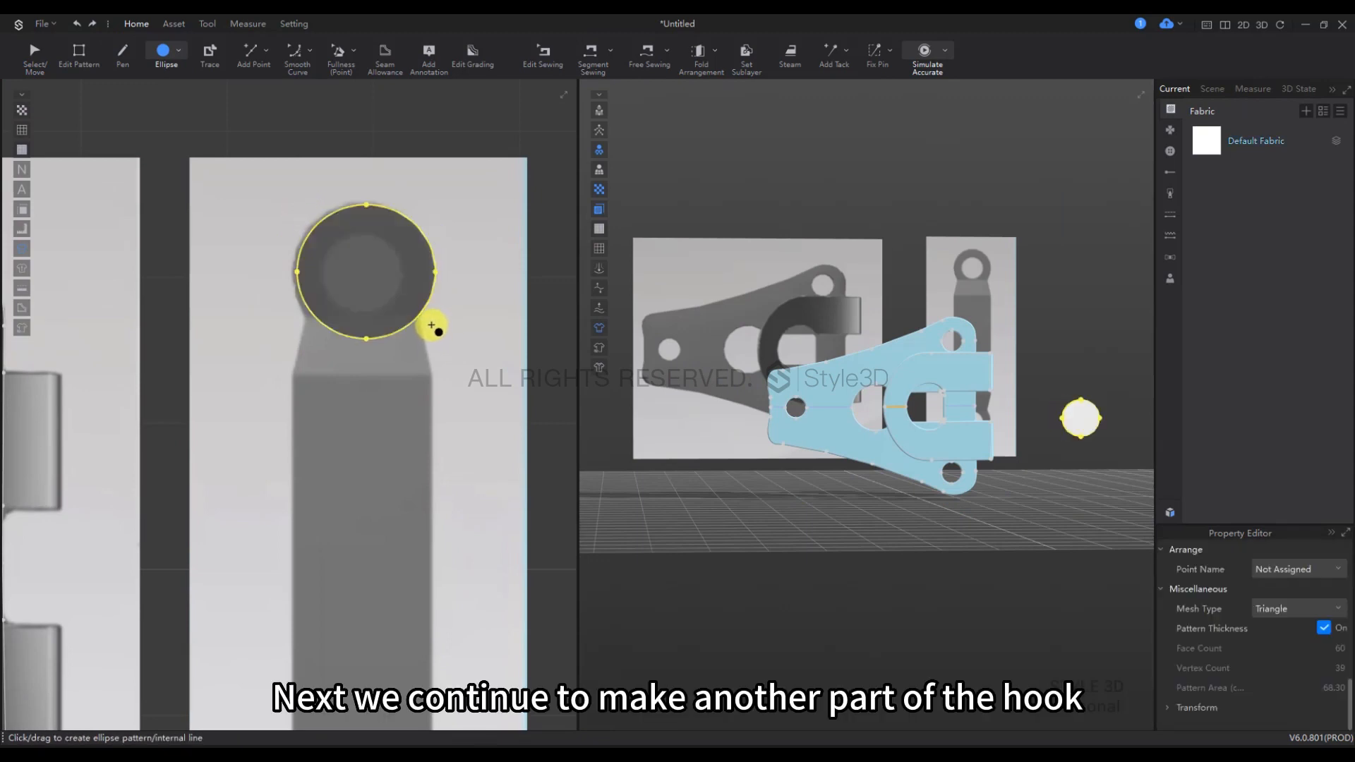
Step: Fit the circle to the reference's upper ring by shifting it slightly left, lowering its bottom point and adjusting the lower arcs' curvature
key(z)
click(448, 327)
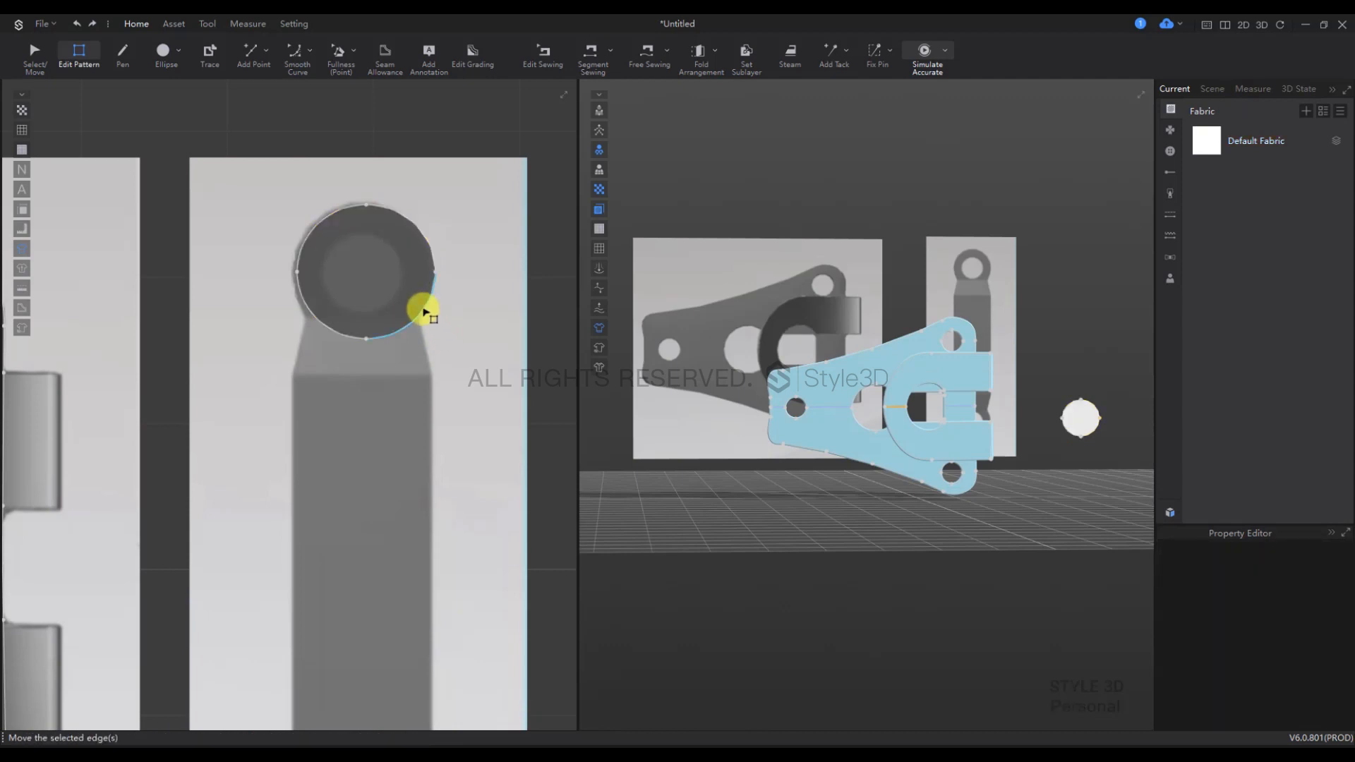
click(422, 311)
click(422, 311)
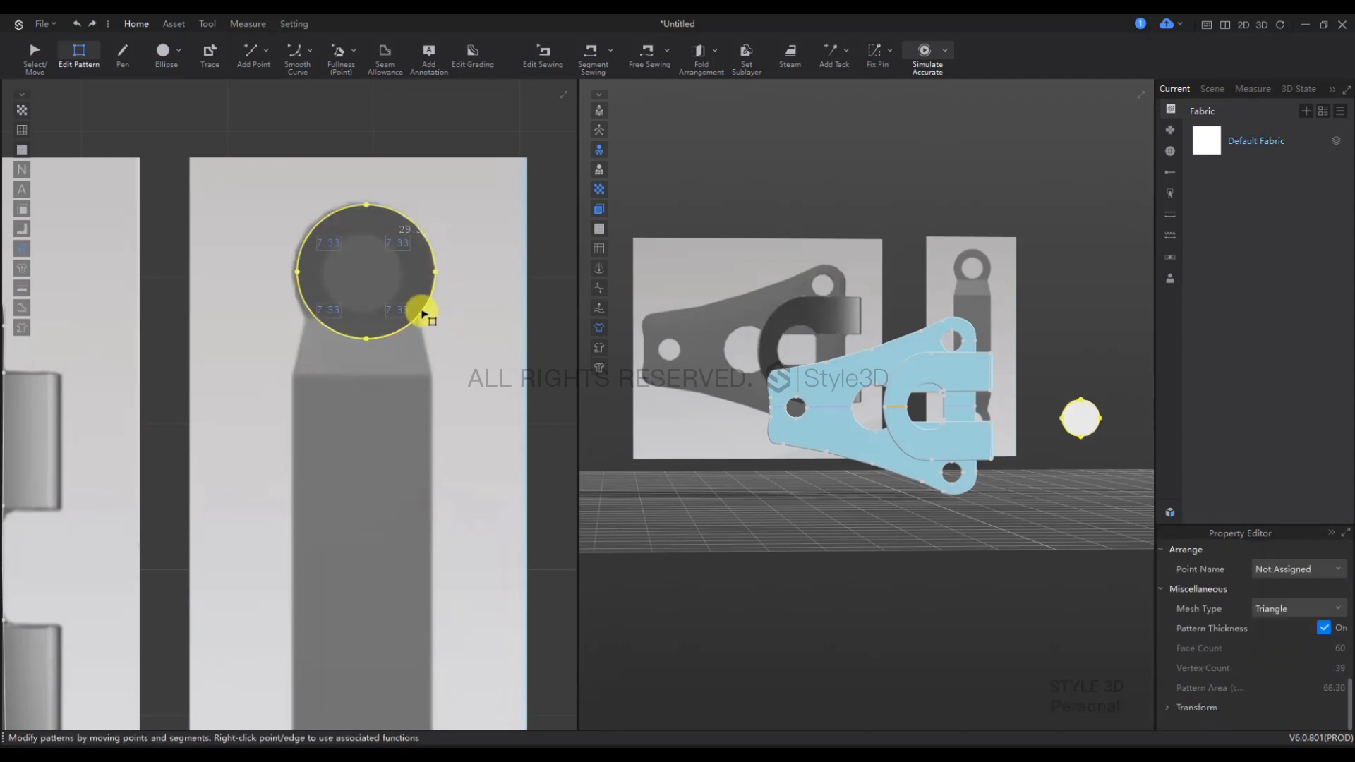
click(422, 311)
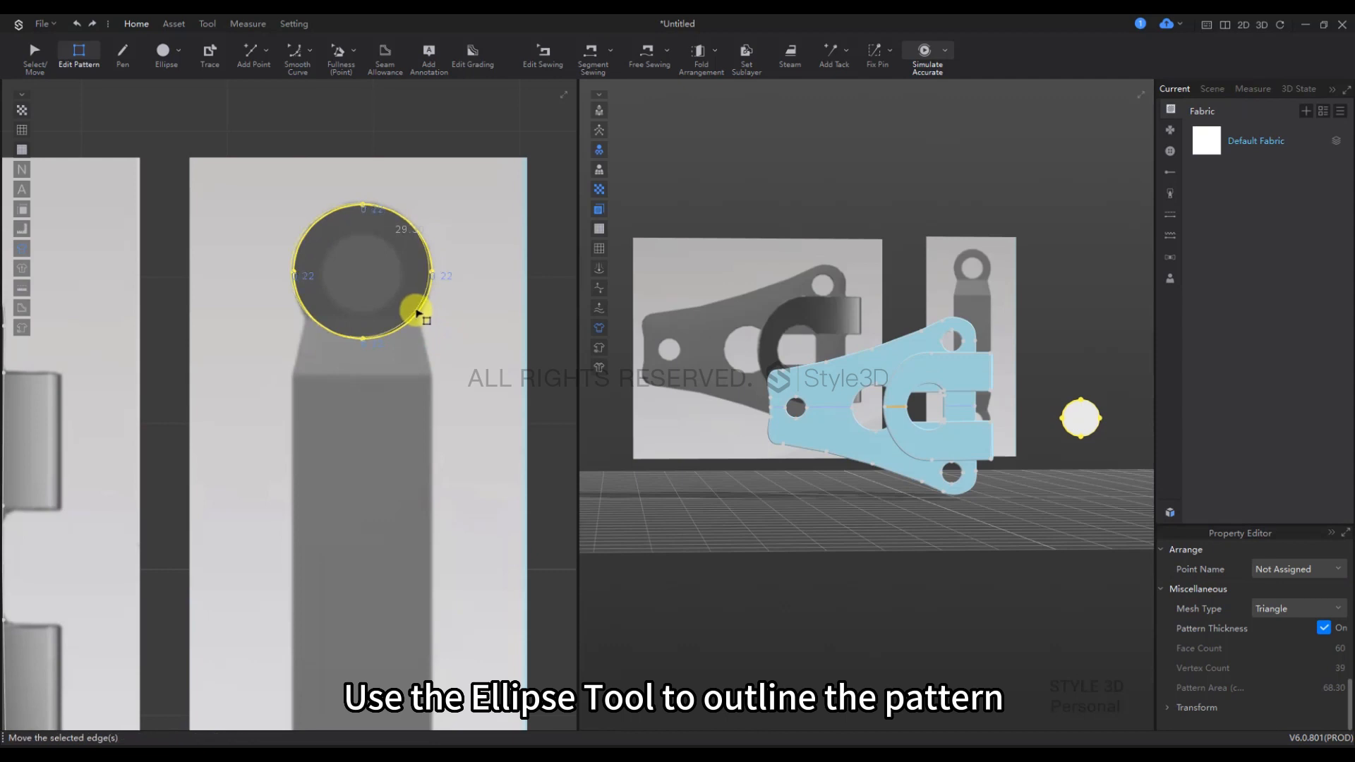
click(361, 339)
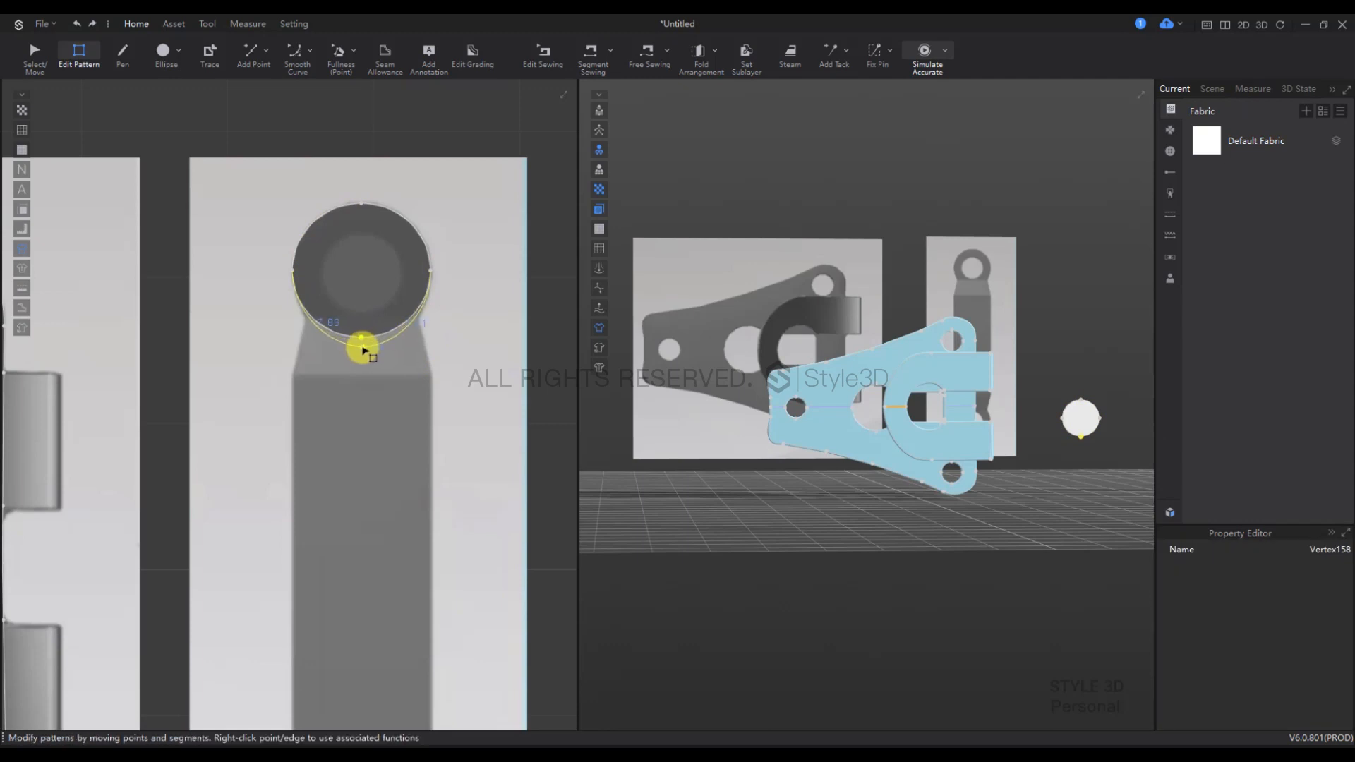
key(c)
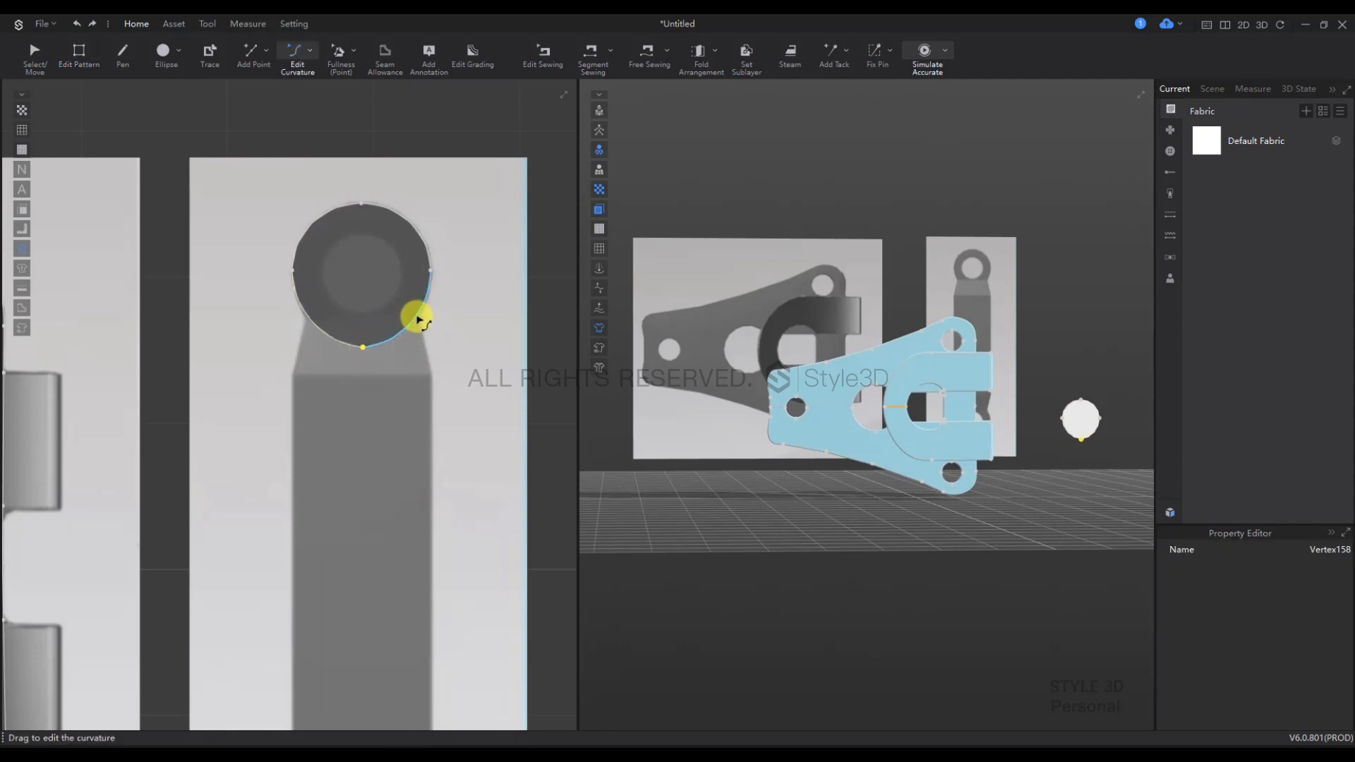
click(417, 319)
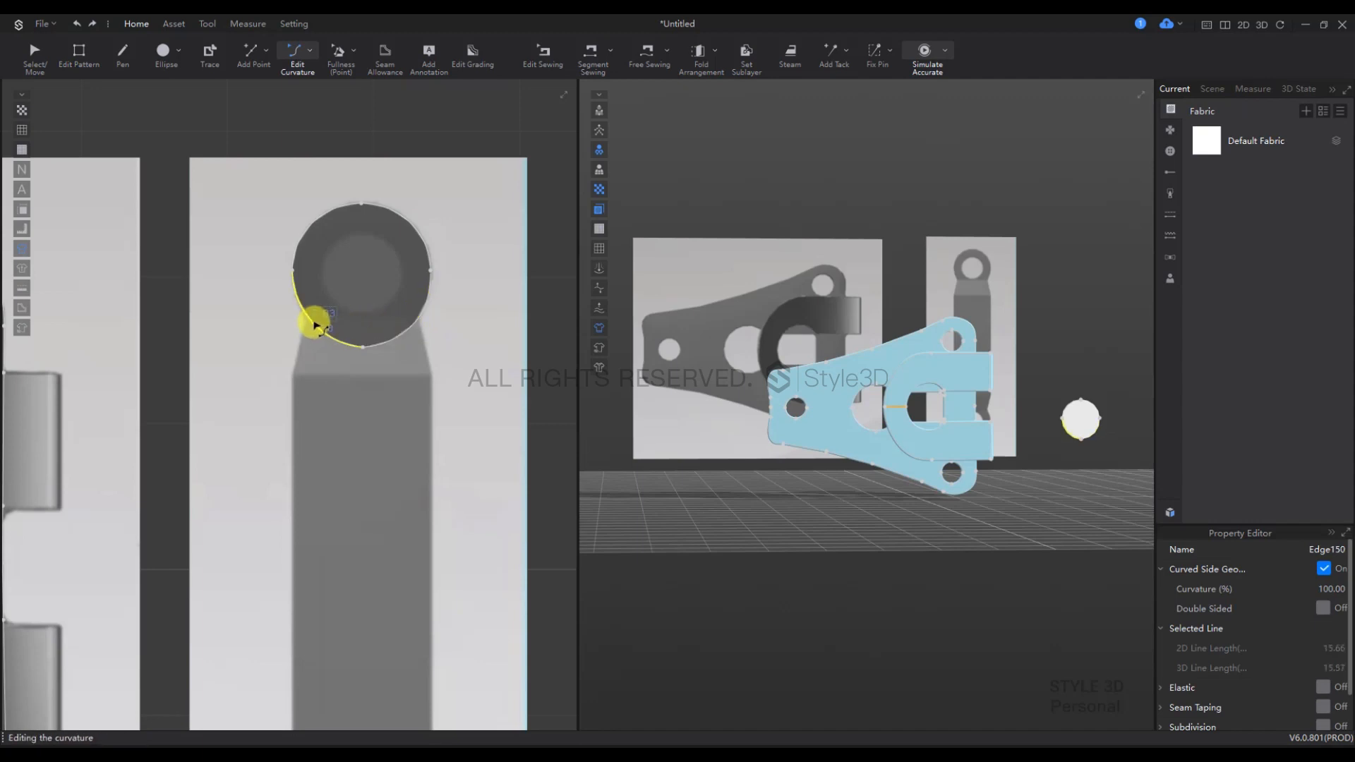
Step: Draw a horizontal internal line about 7.97 cm long across the circle where the ring meets the strap, and cut the pattern along it
click(129, 57)
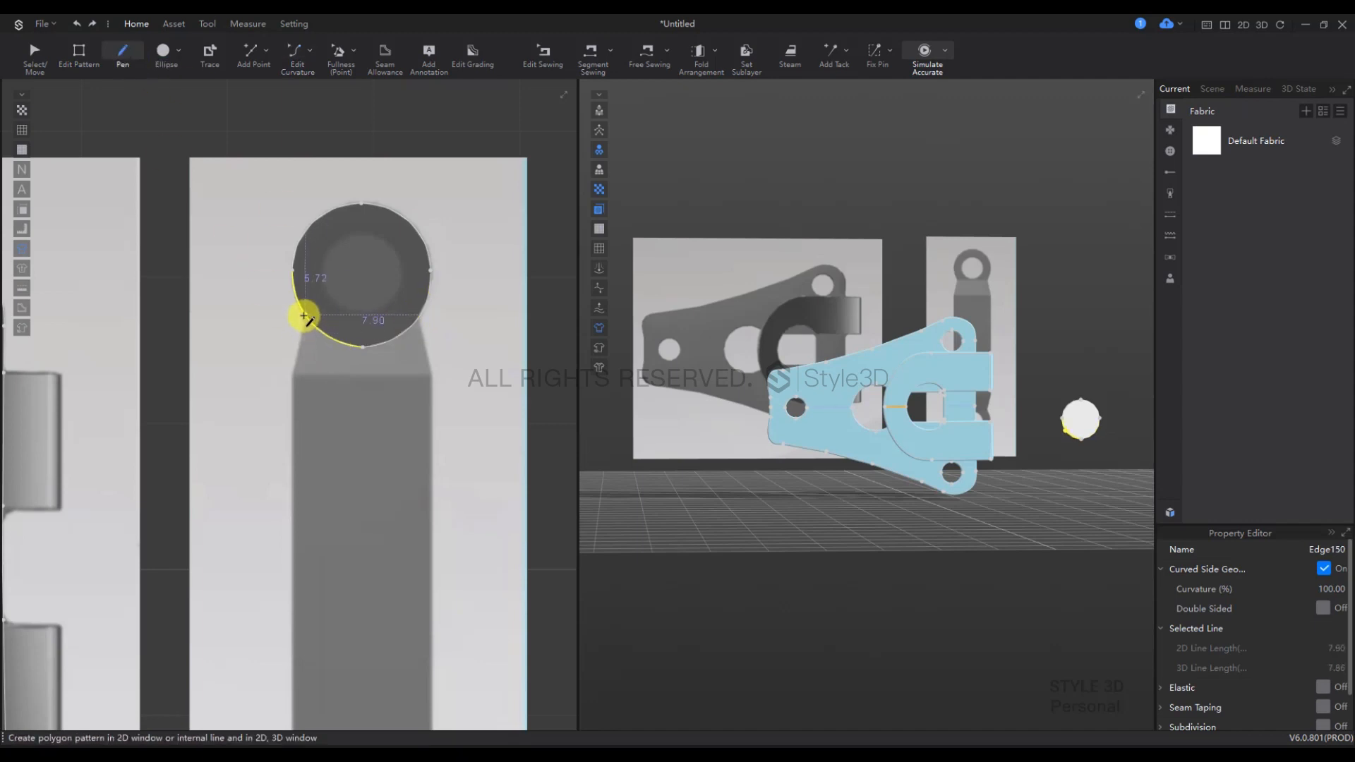
click(303, 316)
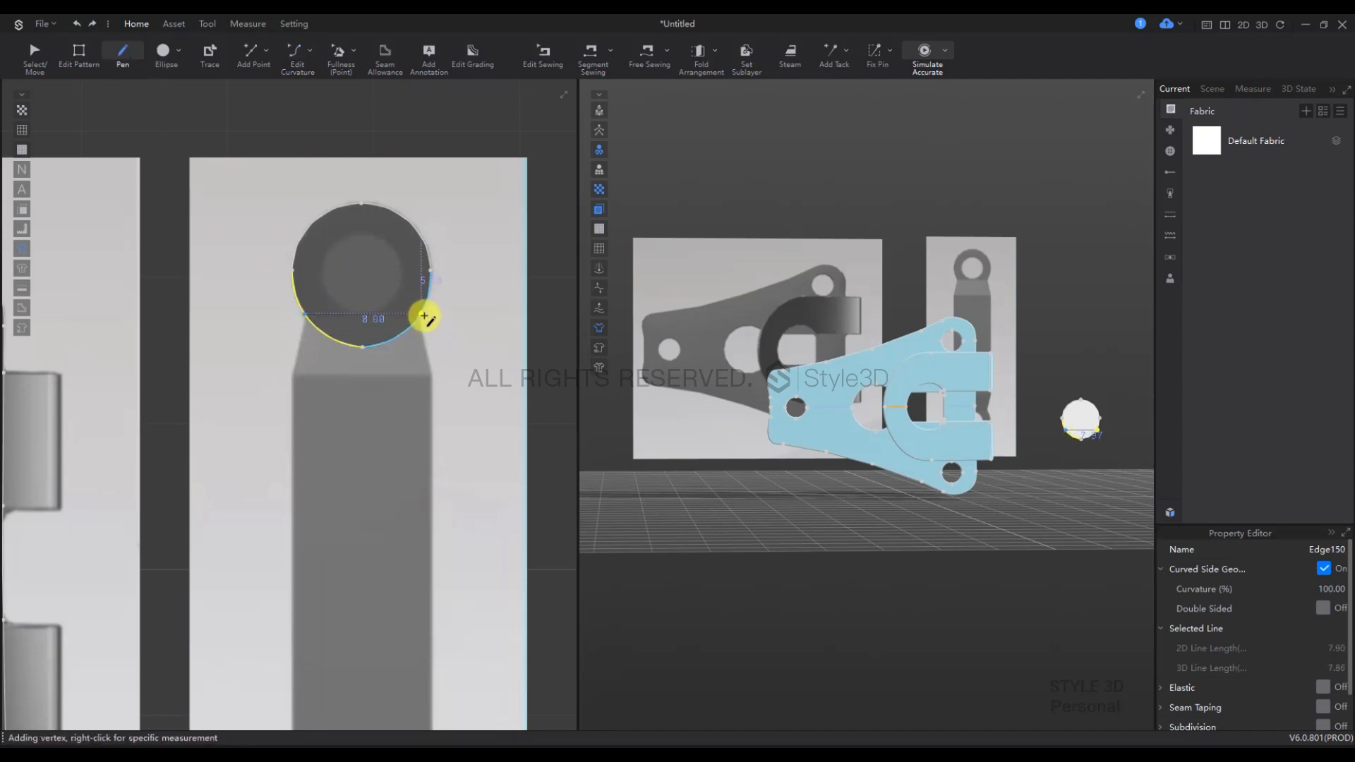
click(422, 314)
key(z)
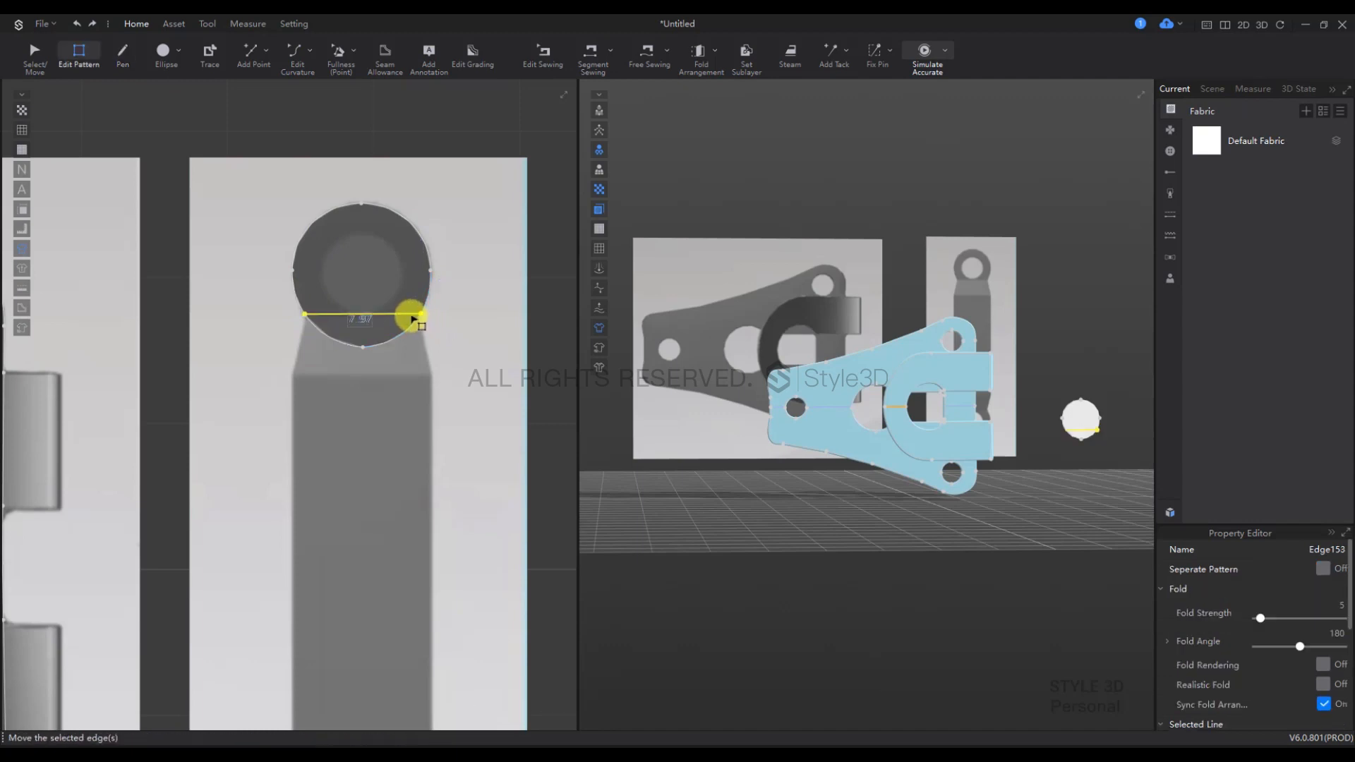
right_click(411, 315)
click(484, 400)
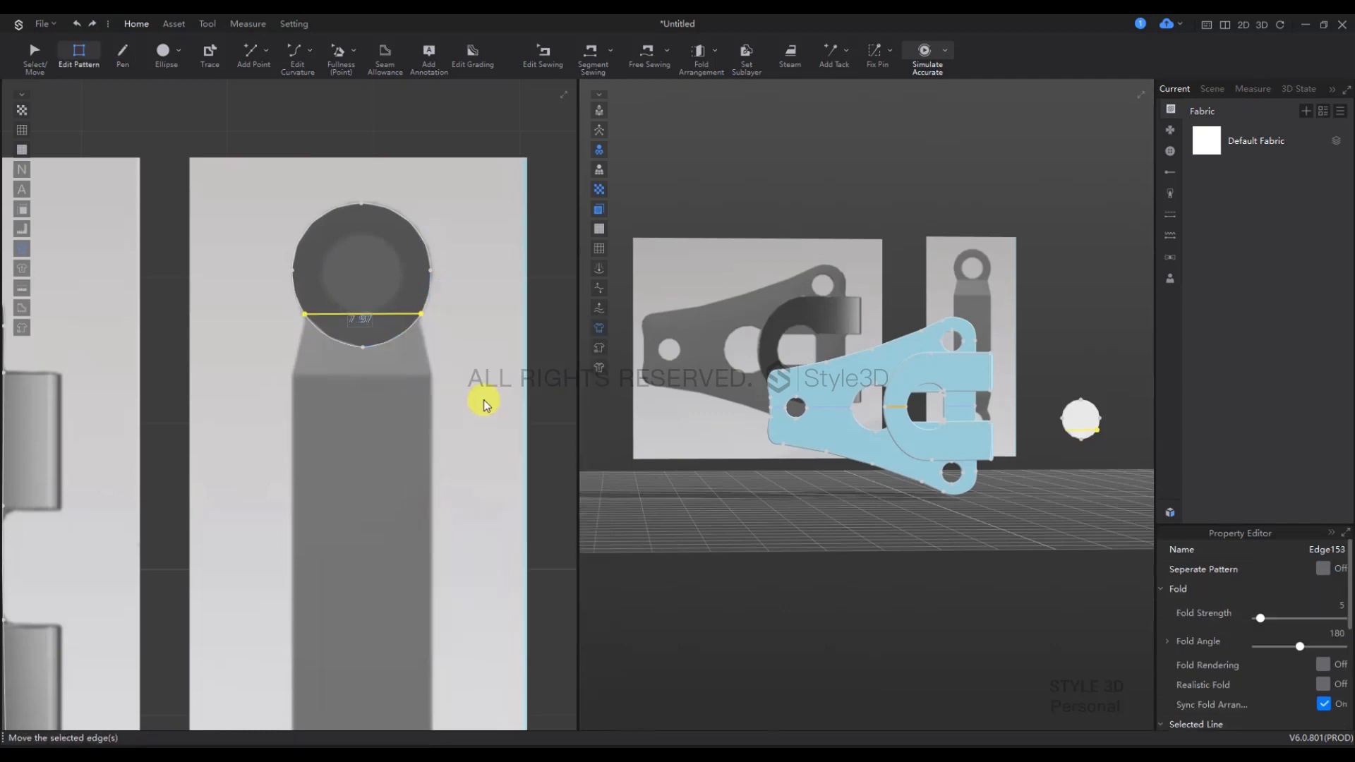
Step: Delete the cut-off segment below the line, leaving only the ring's upper portion
click(32, 52)
click(366, 344)
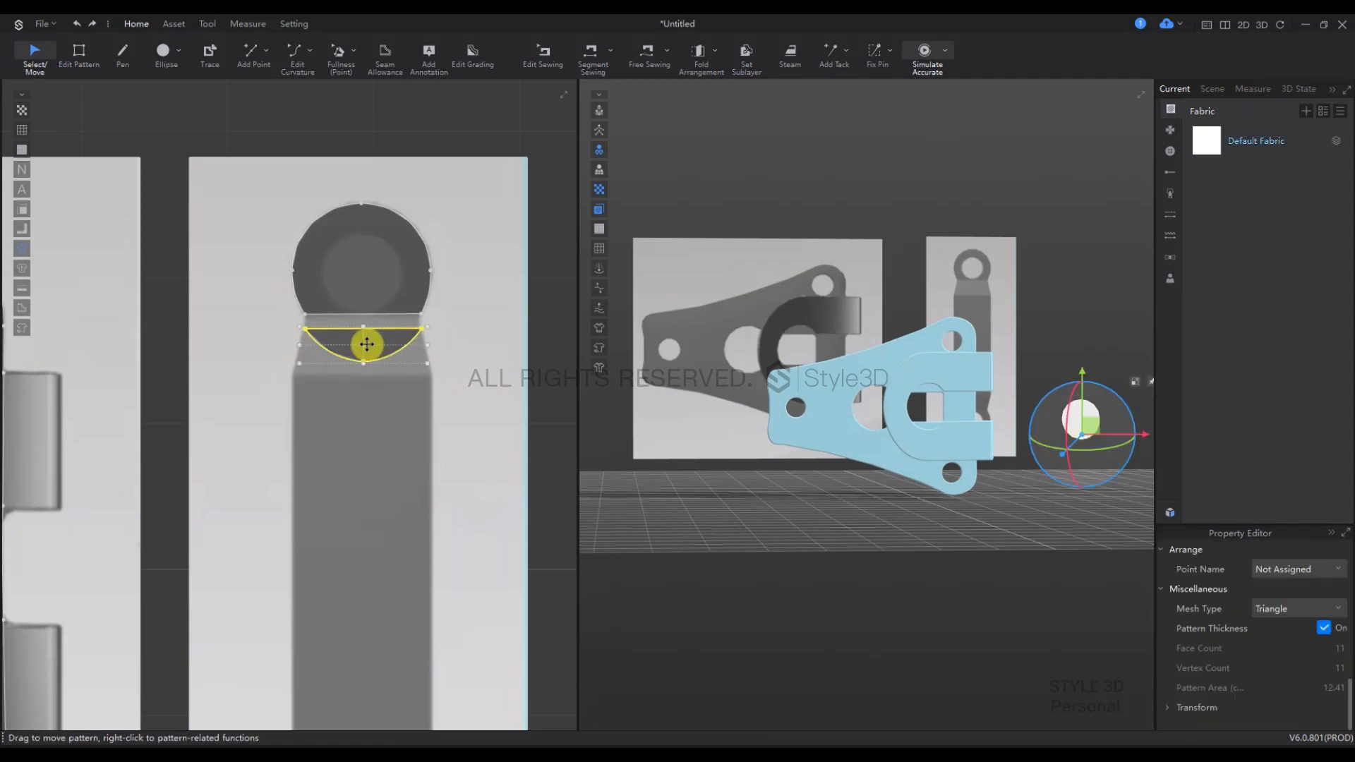
key(Delete)
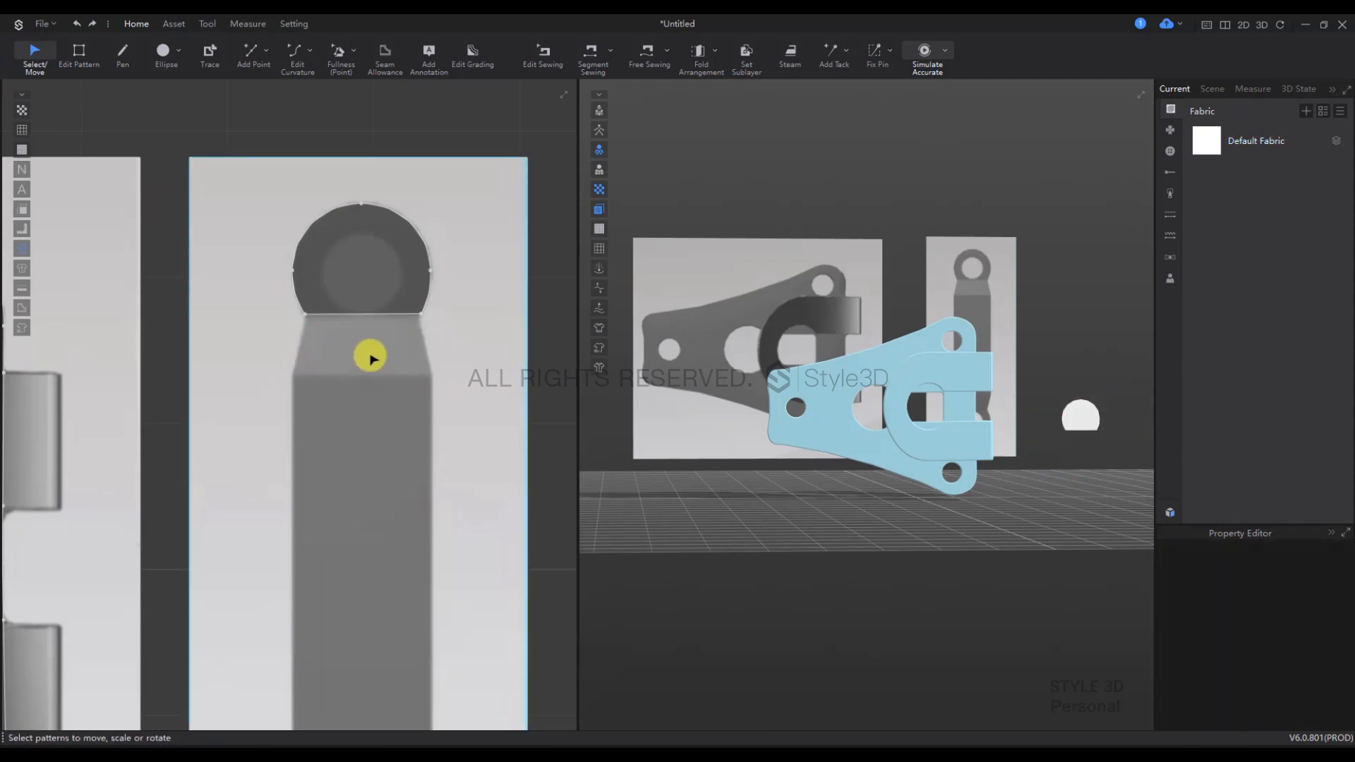
Step: Draw an inner circle with quarter arcs about 4.40 cm long and centre it horizontally in the ring pattern
click(173, 52)
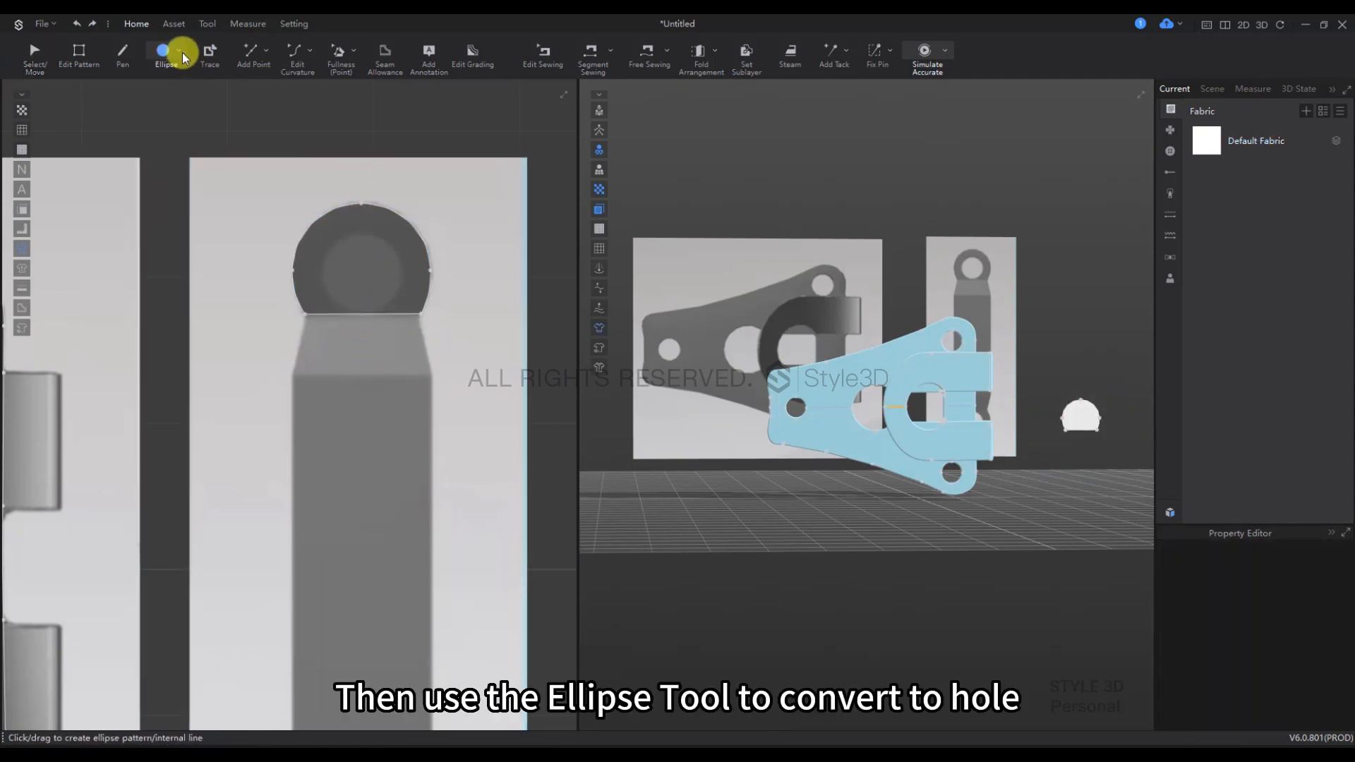
drag(329, 237, 408, 319)
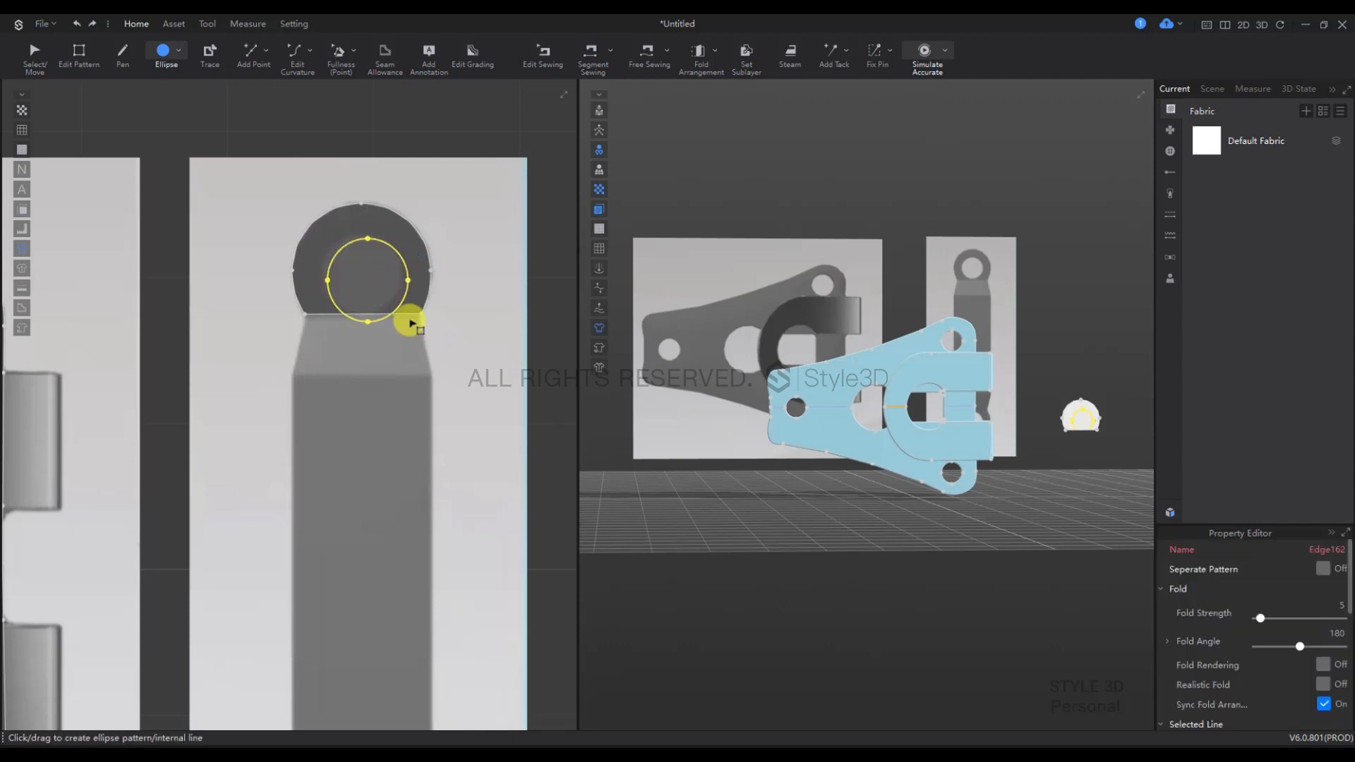
key(z)
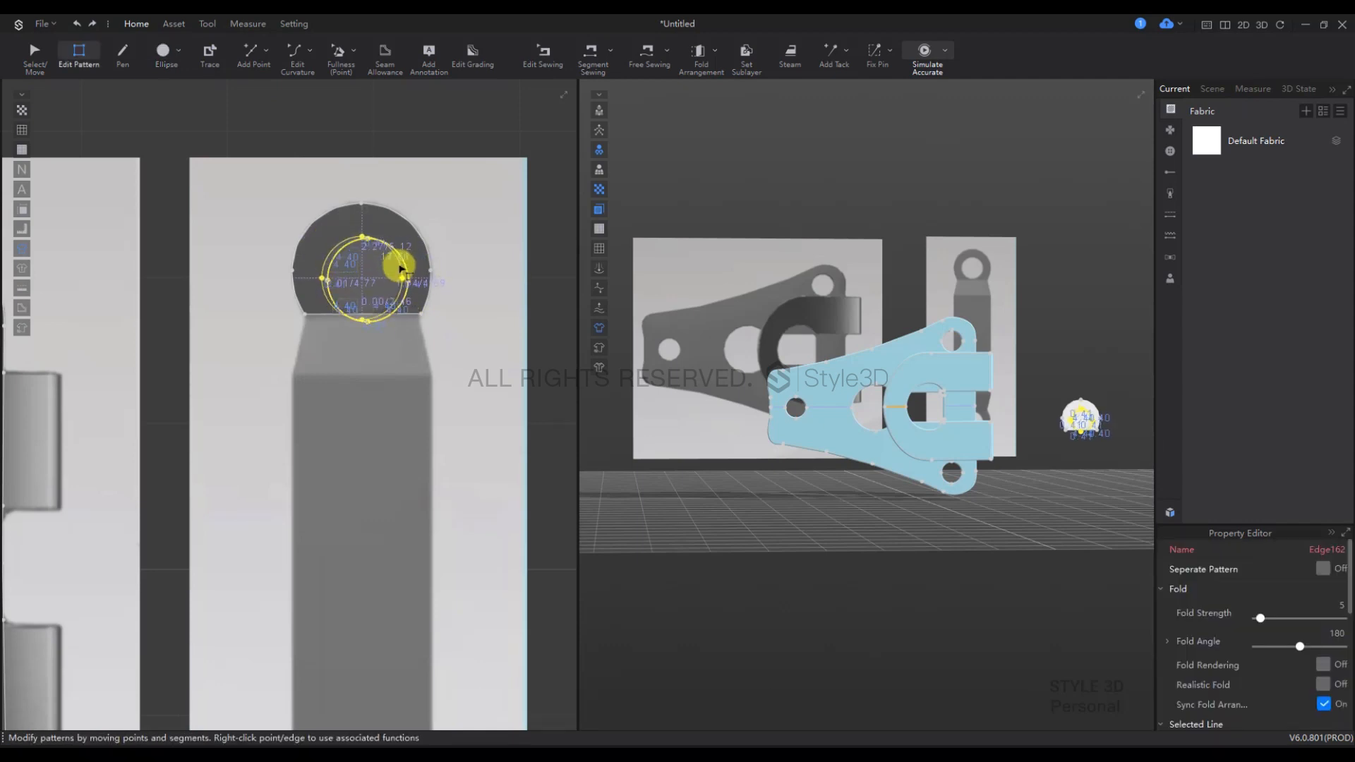
scroll(399, 262, up, 3)
drag(390, 245, 390, 241)
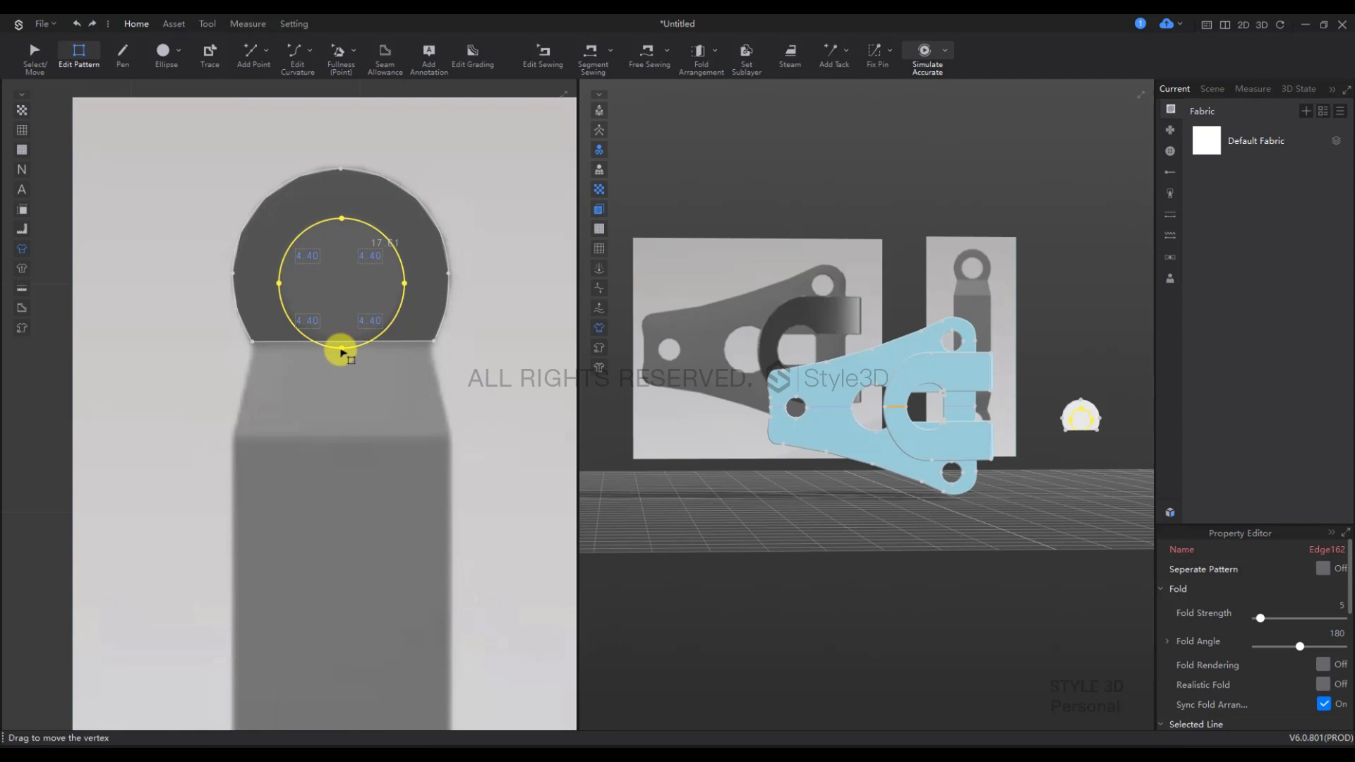
Step: Lower the ring pattern's straight bottom edge slightly and try raising the inner circle's lowest point above it
click(423, 342)
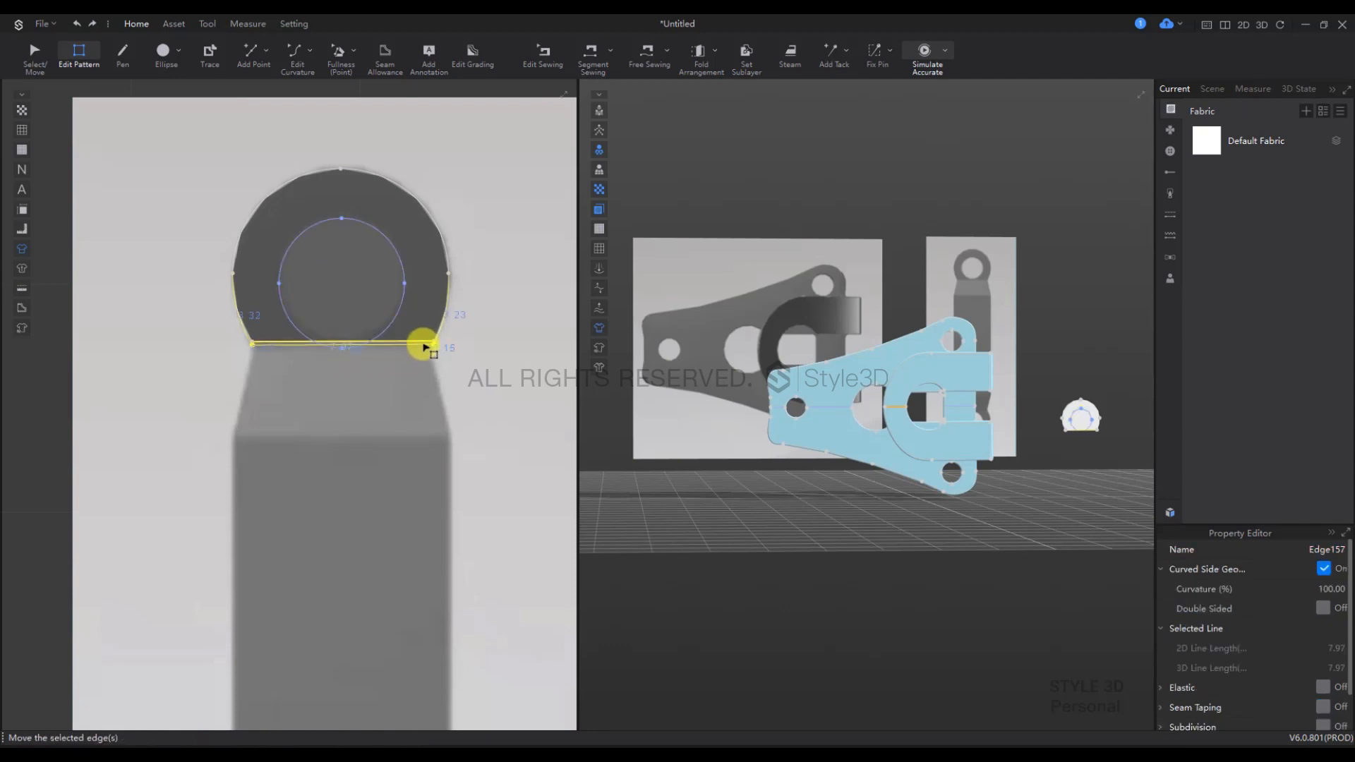
click(343, 346)
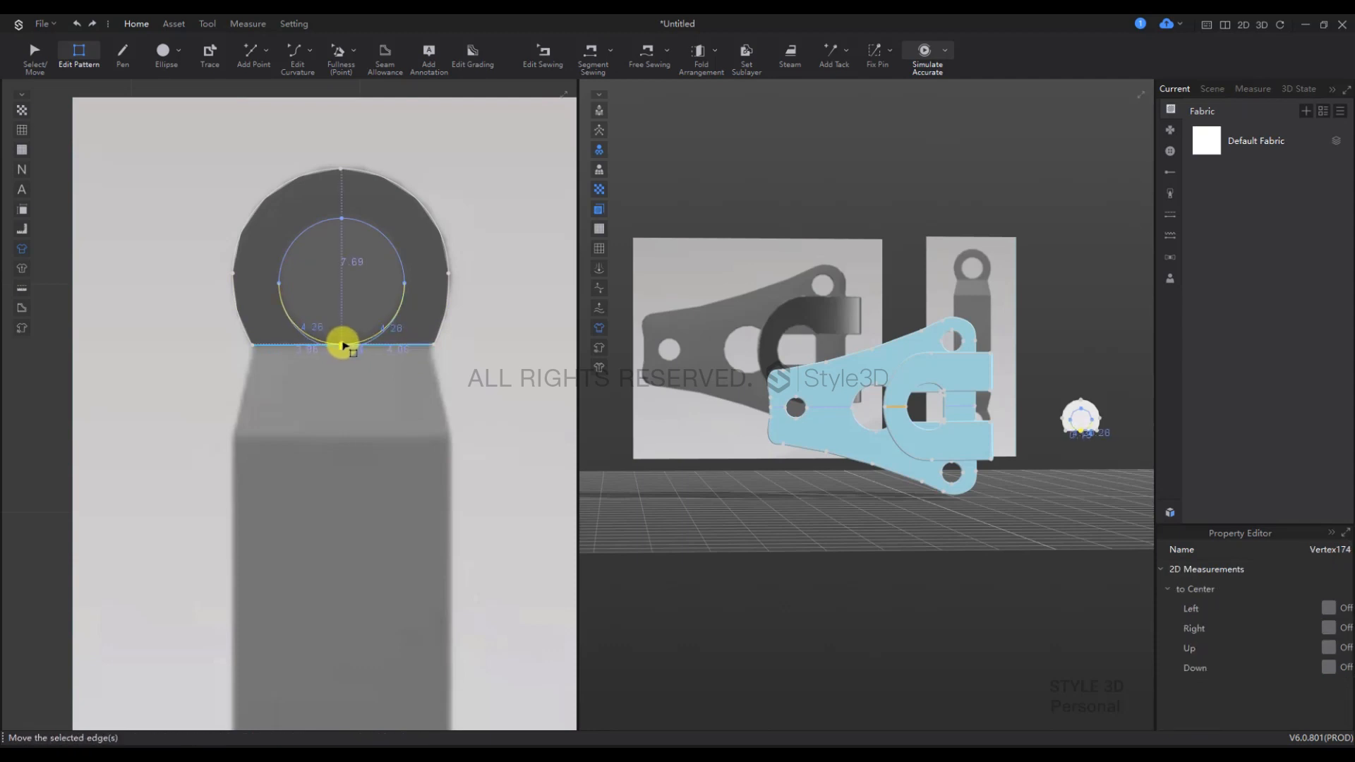
drag(344, 345, 346, 340)
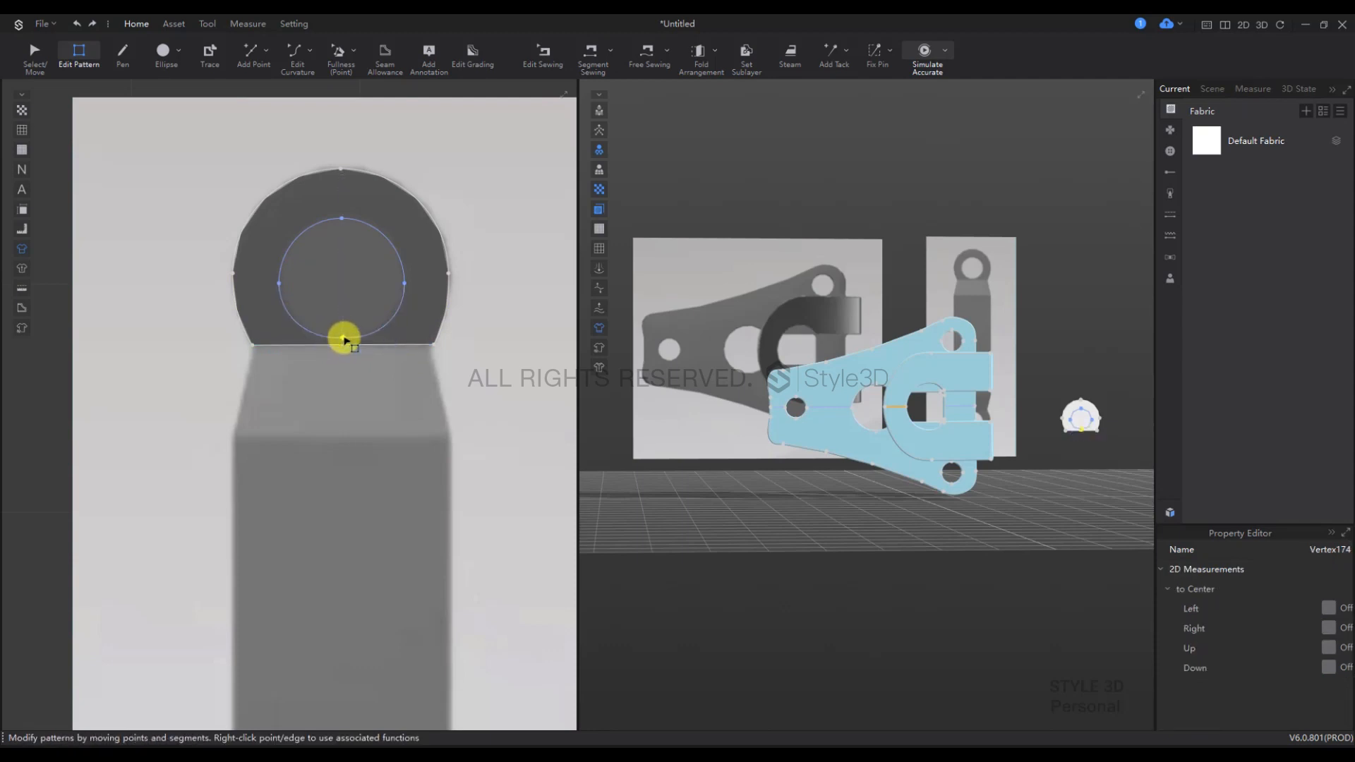
Step: Scale the whole inner circle down to a circumference of about 16.79 cm so it sits above the ring pattern's bottom edge
double_click(394, 323)
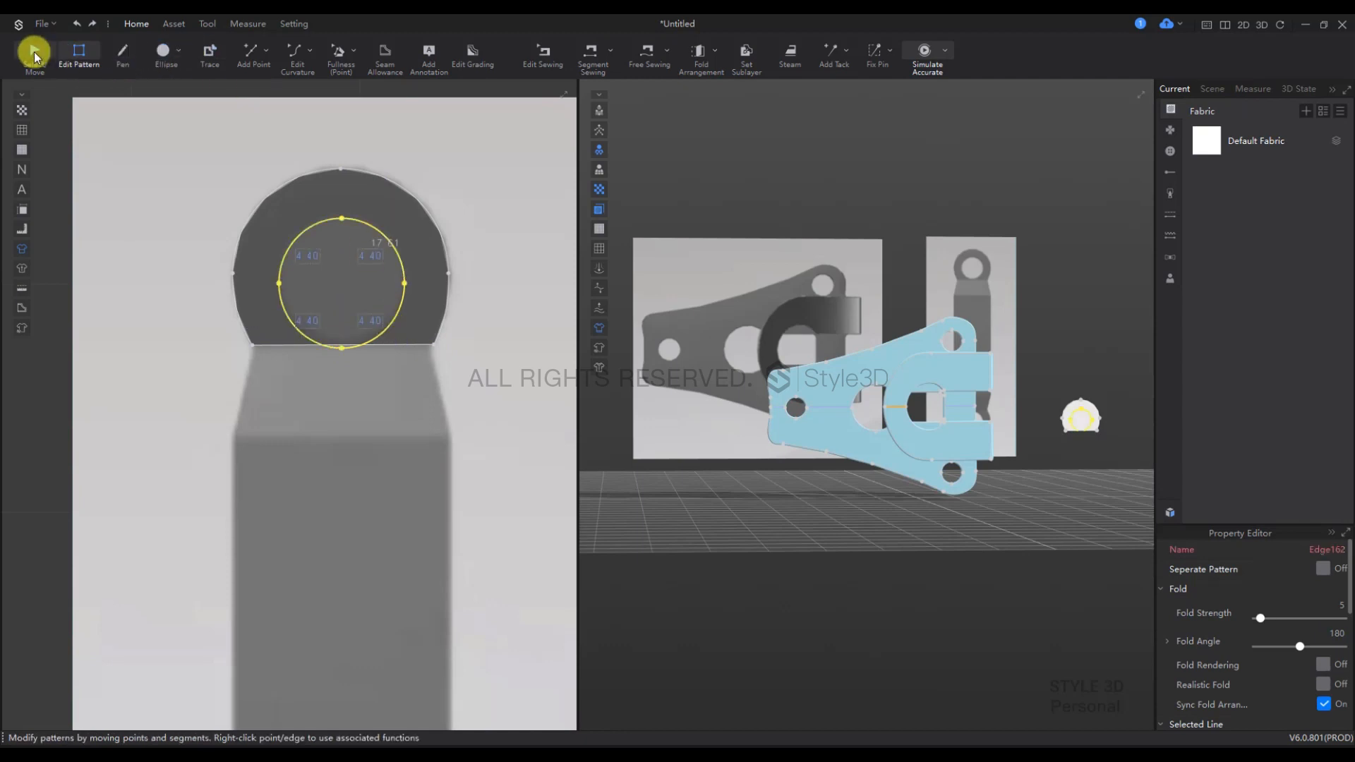
click(34, 52)
drag(412, 354, 414, 347)
scroll(376, 260, up, 2)
drag(397, 242, 401, 242)
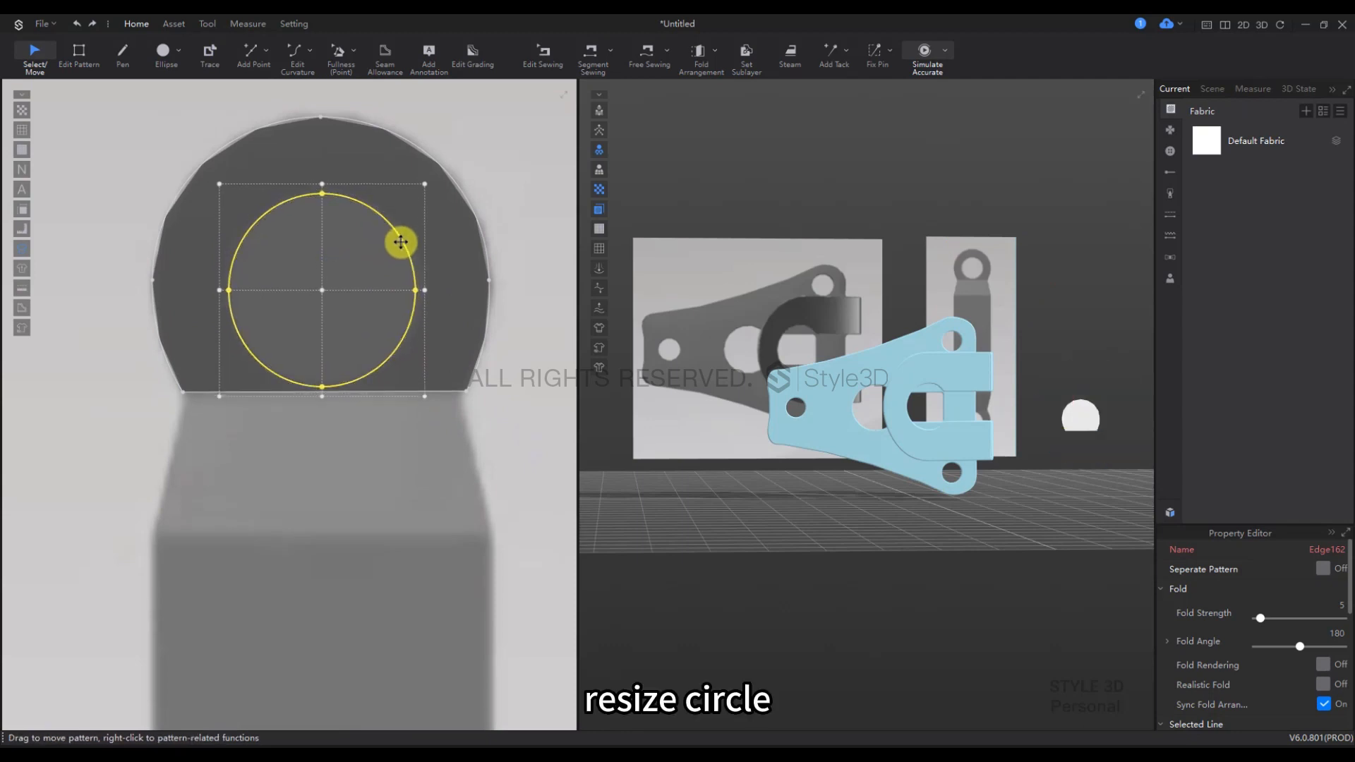
Step: Convert the inner circle to a hole and set the particle distance of all patterns to 2
right_click(401, 242)
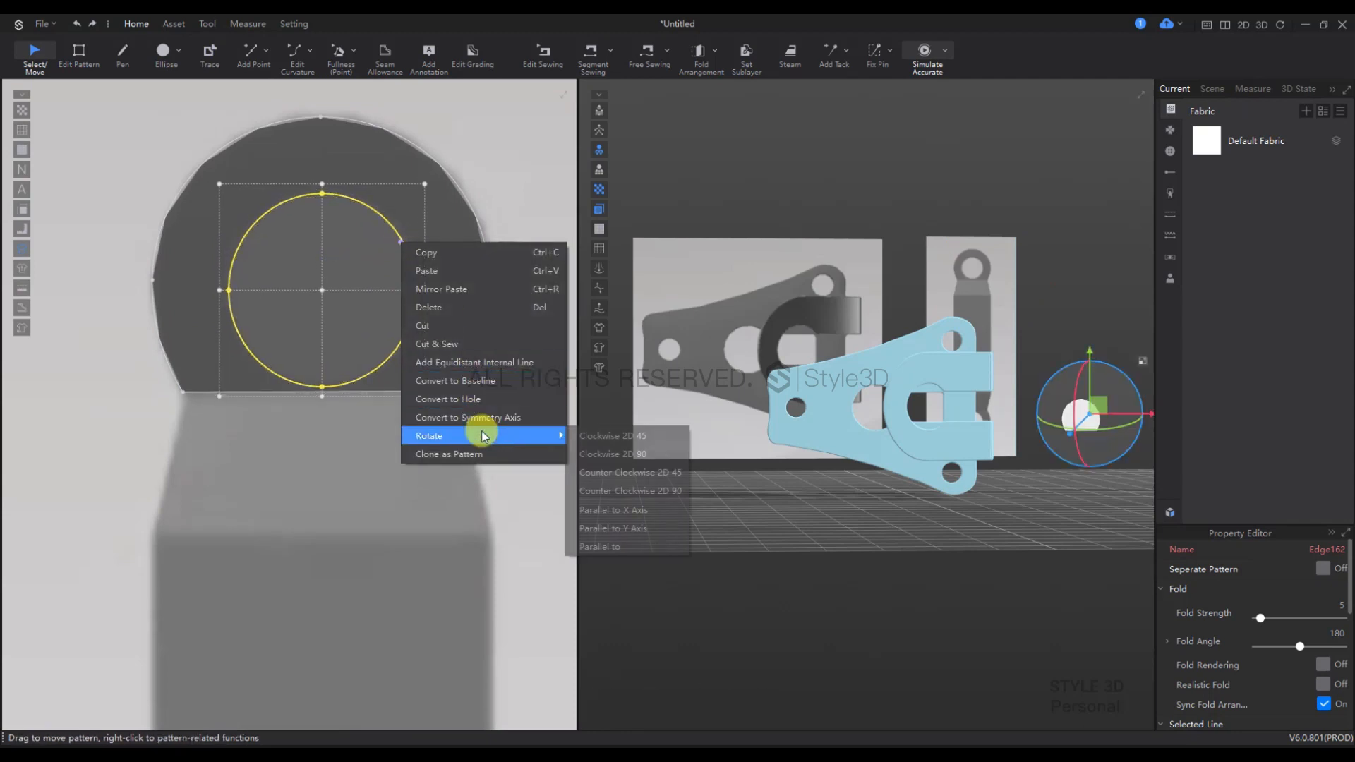
click(480, 398)
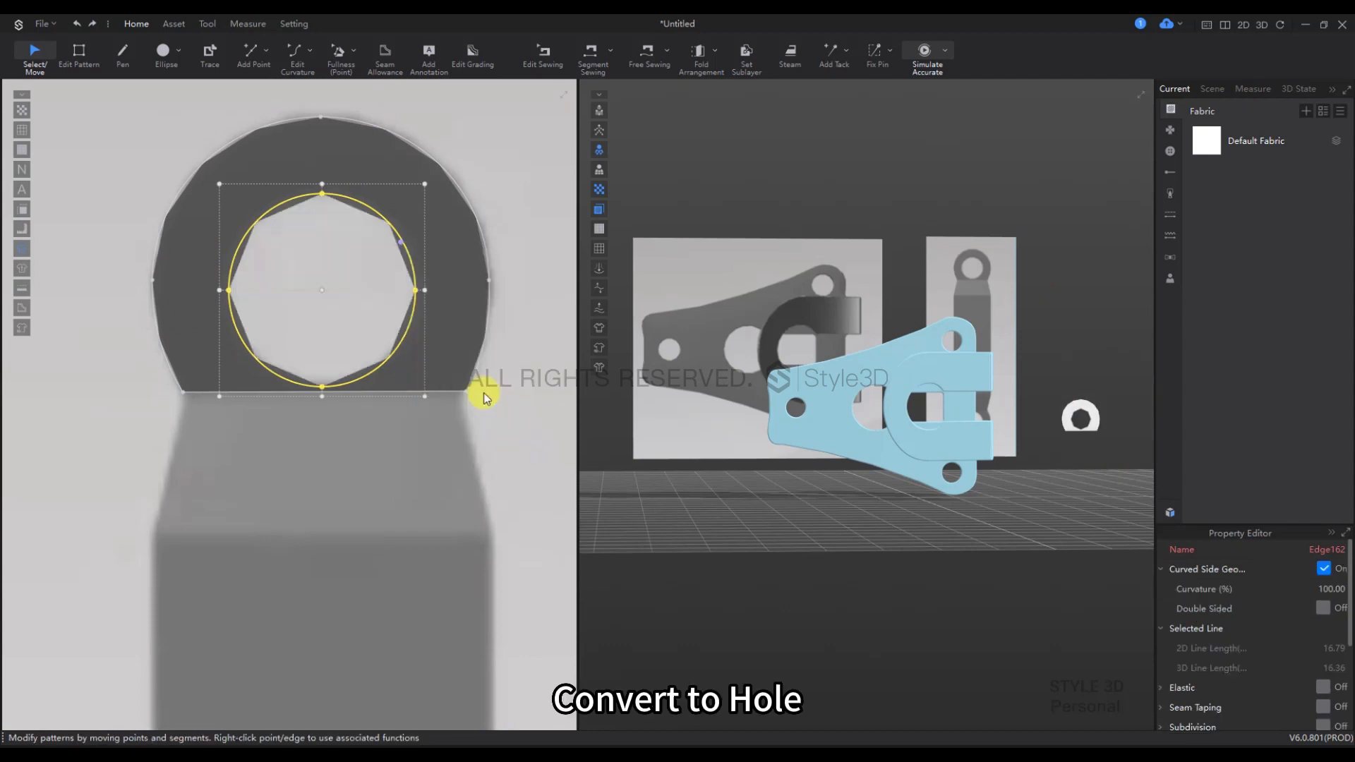
key(ctrl+a)
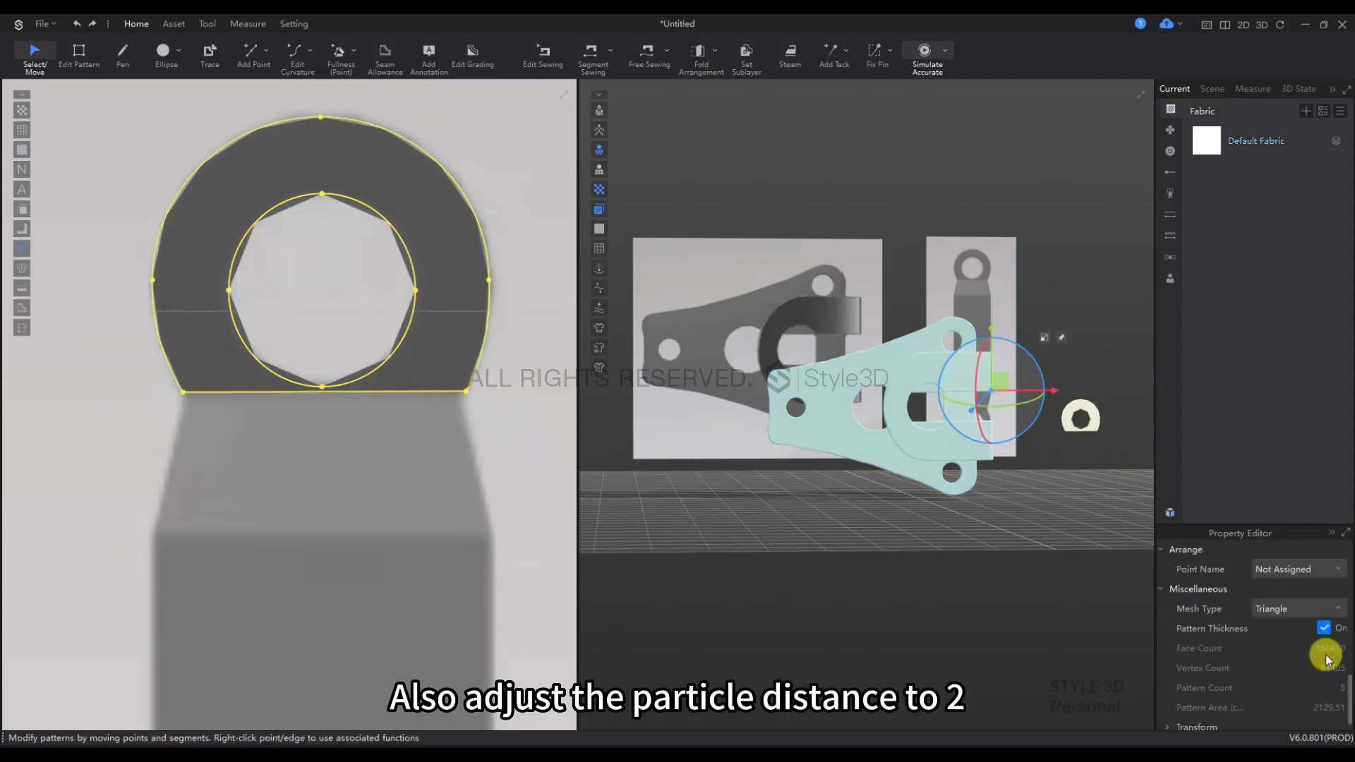
scroll(1325, 660, up, 10)
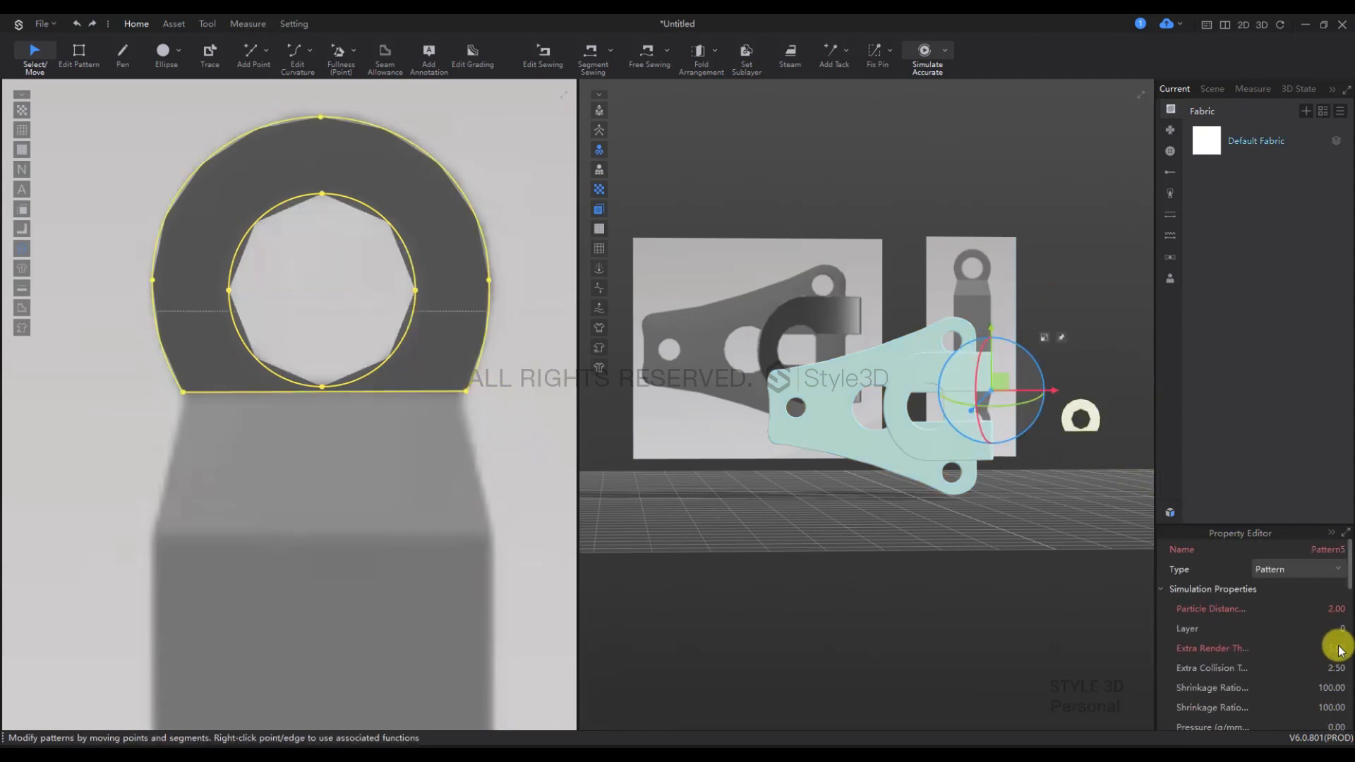
Step: Draw a rectangle pattern about 9.6 by 4.1 cm over the tapered neck between the ring and the strap body
click(122, 51)
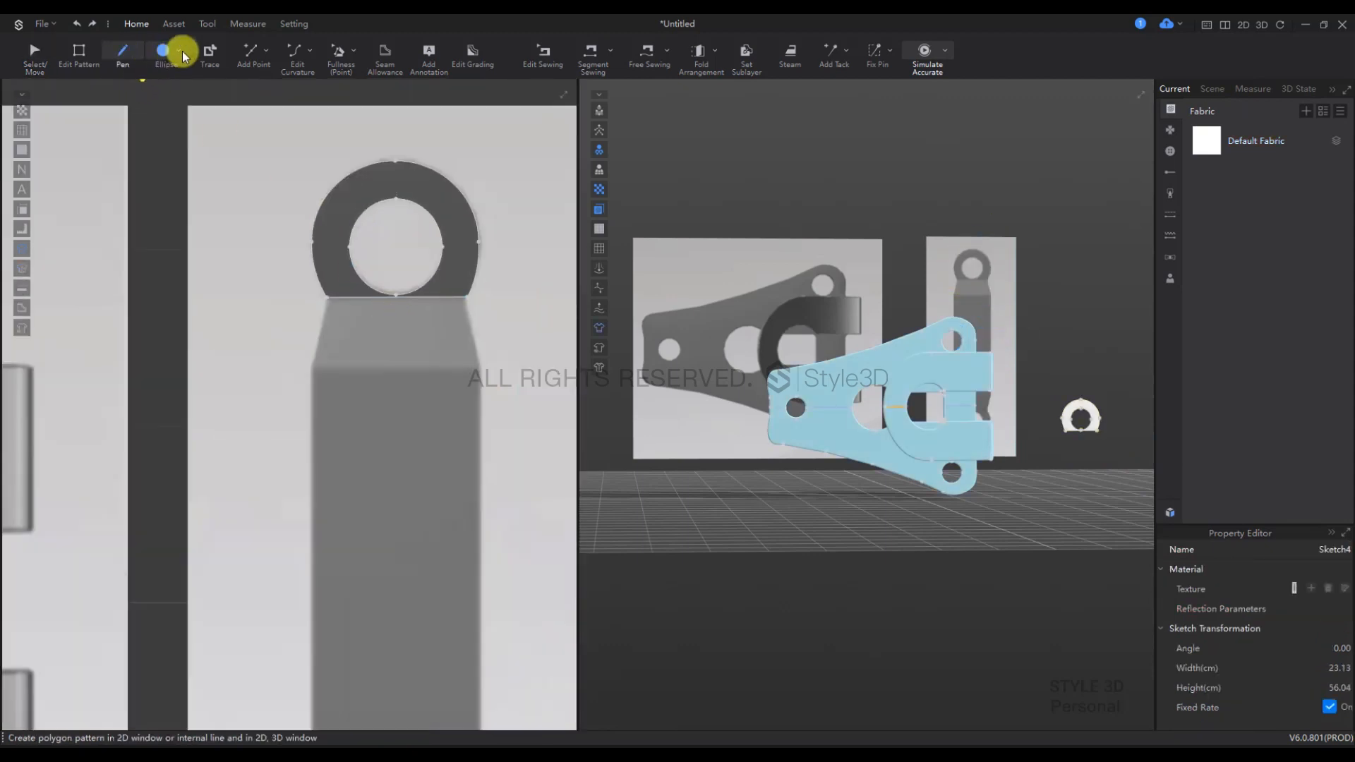
click(182, 51)
click(184, 66)
scroll(318, 300, up, 2)
drag(309, 292, 520, 383)
scroll(458, 313, up, 2)
key(z)
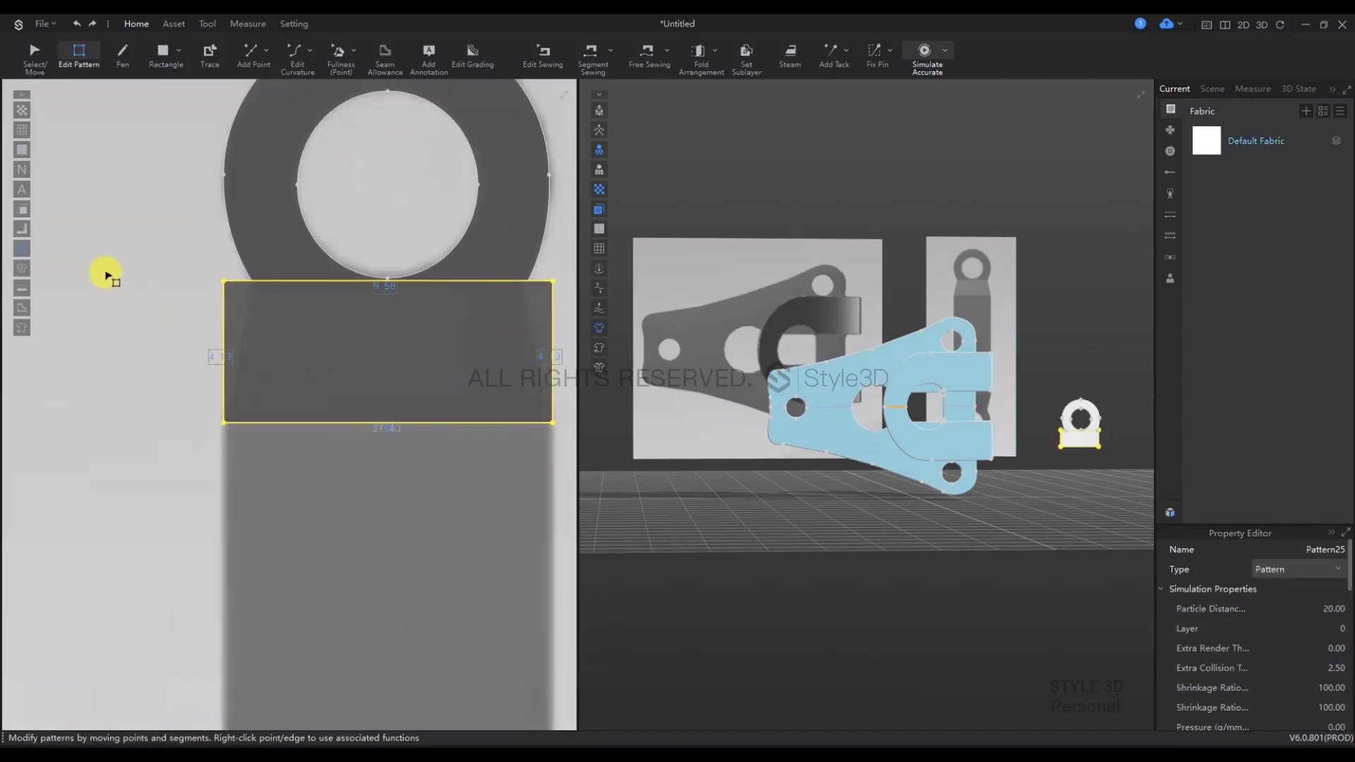
Step: Reshape the neck rectangle into a trapezoid by moving its top corners onto the ends of the ring's bottom edge
click(406, 286)
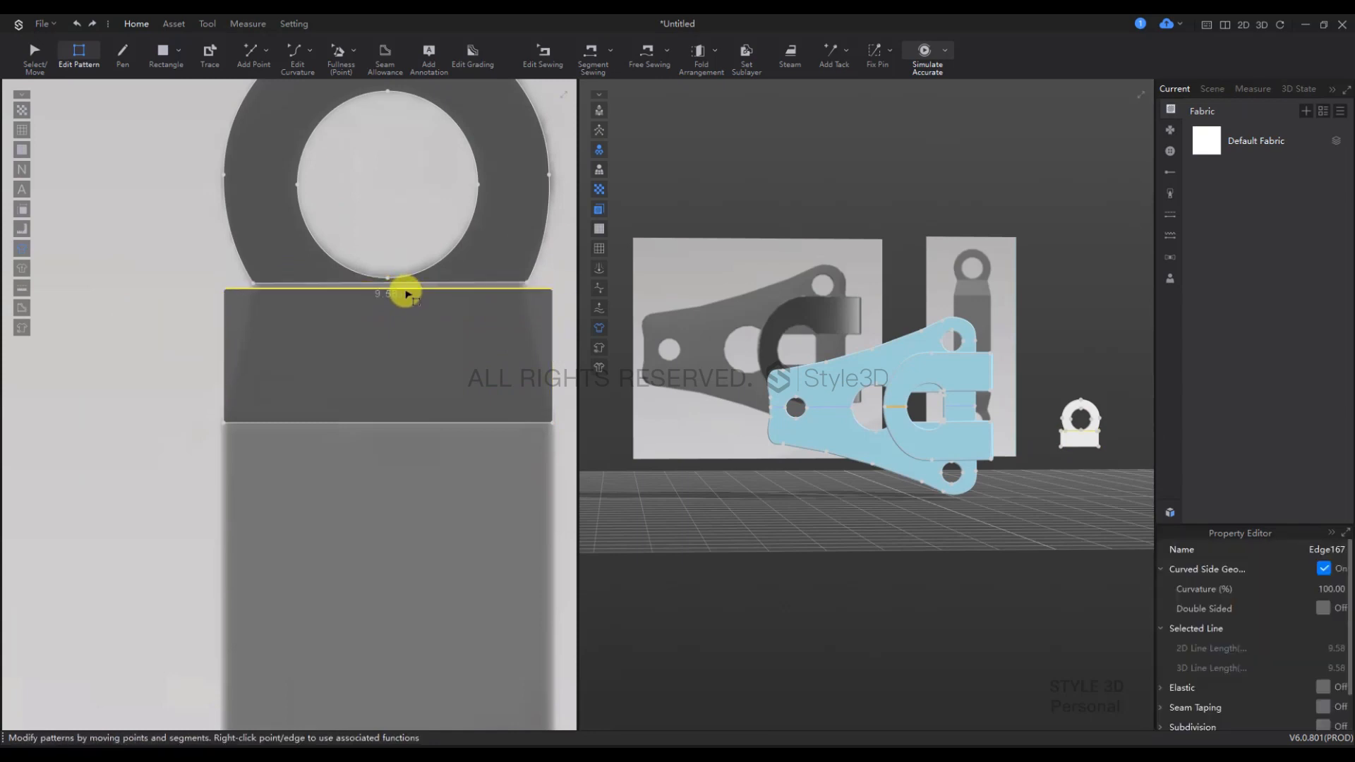
click(220, 290)
drag(221, 286, 252, 283)
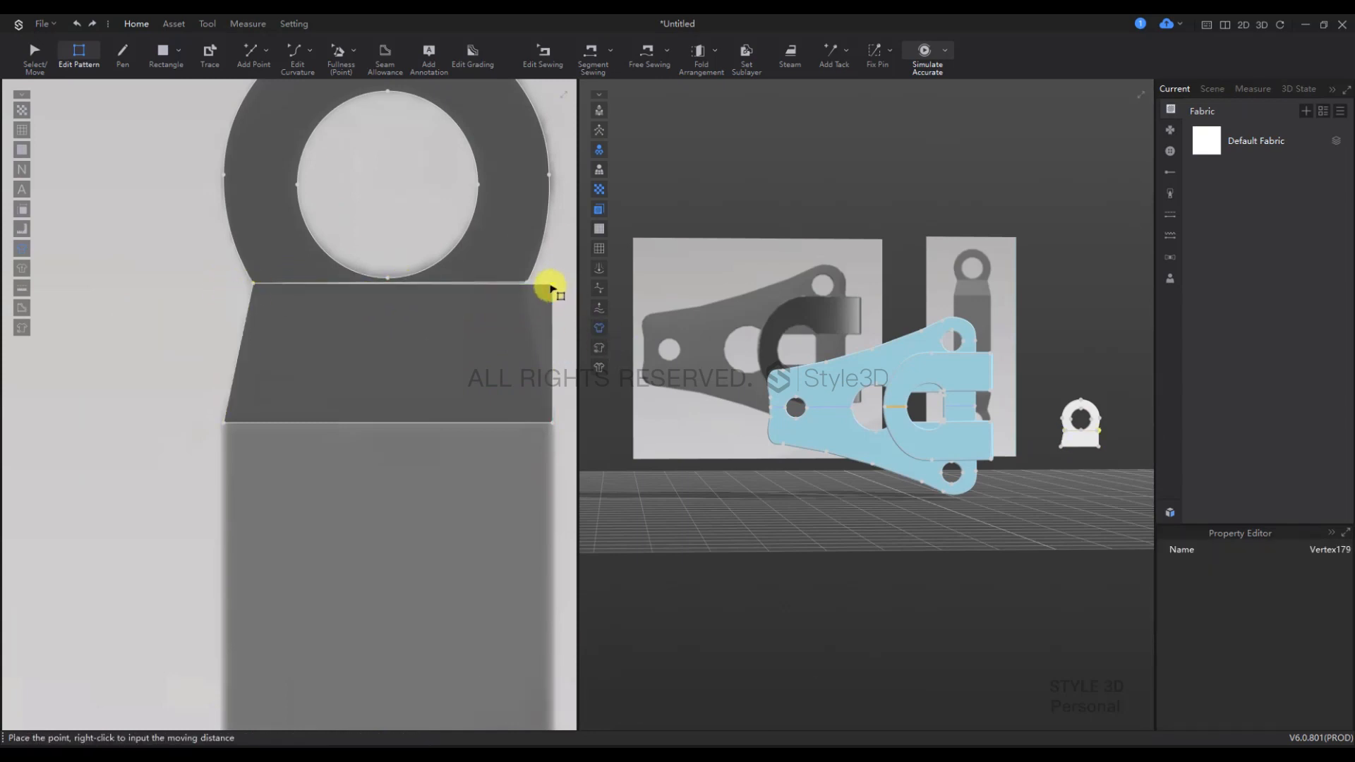
drag(552, 288, 530, 285)
Step: Draw a rectangle about 9.5 by 25.3 cm over the strap body, starting at the trapezoid's lower edge
scroll(529, 303, down, 4)
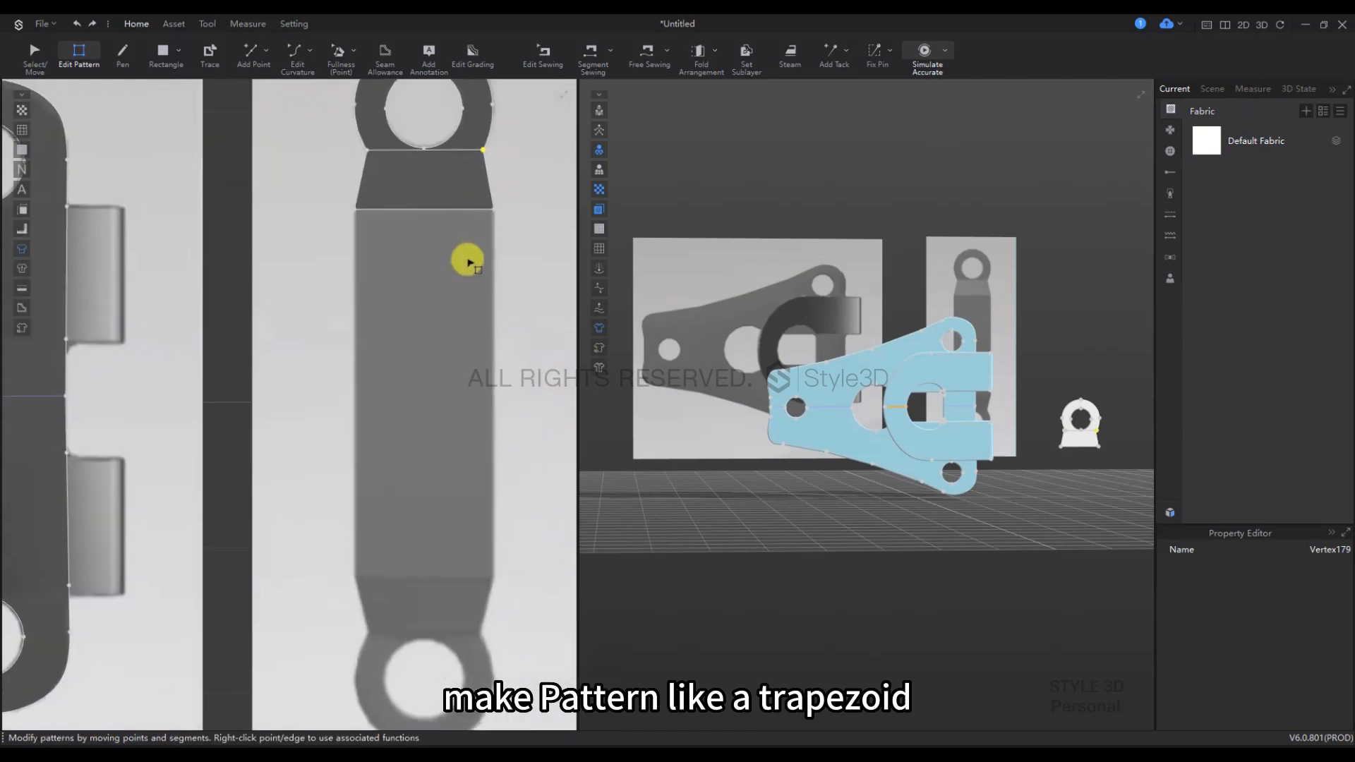
click(163, 50)
scroll(368, 217, up, 5)
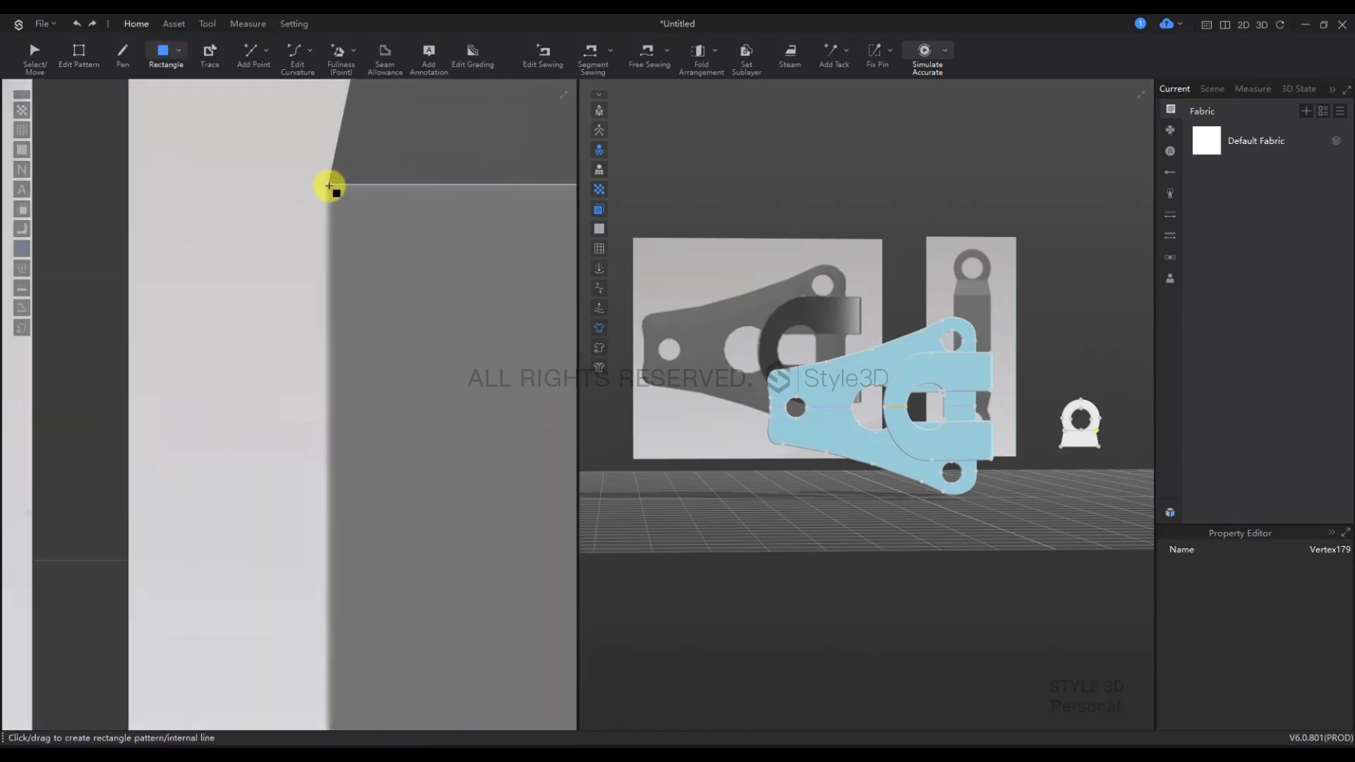
scroll(364, 308, down, 5)
drag(363, 306, 427, 478)
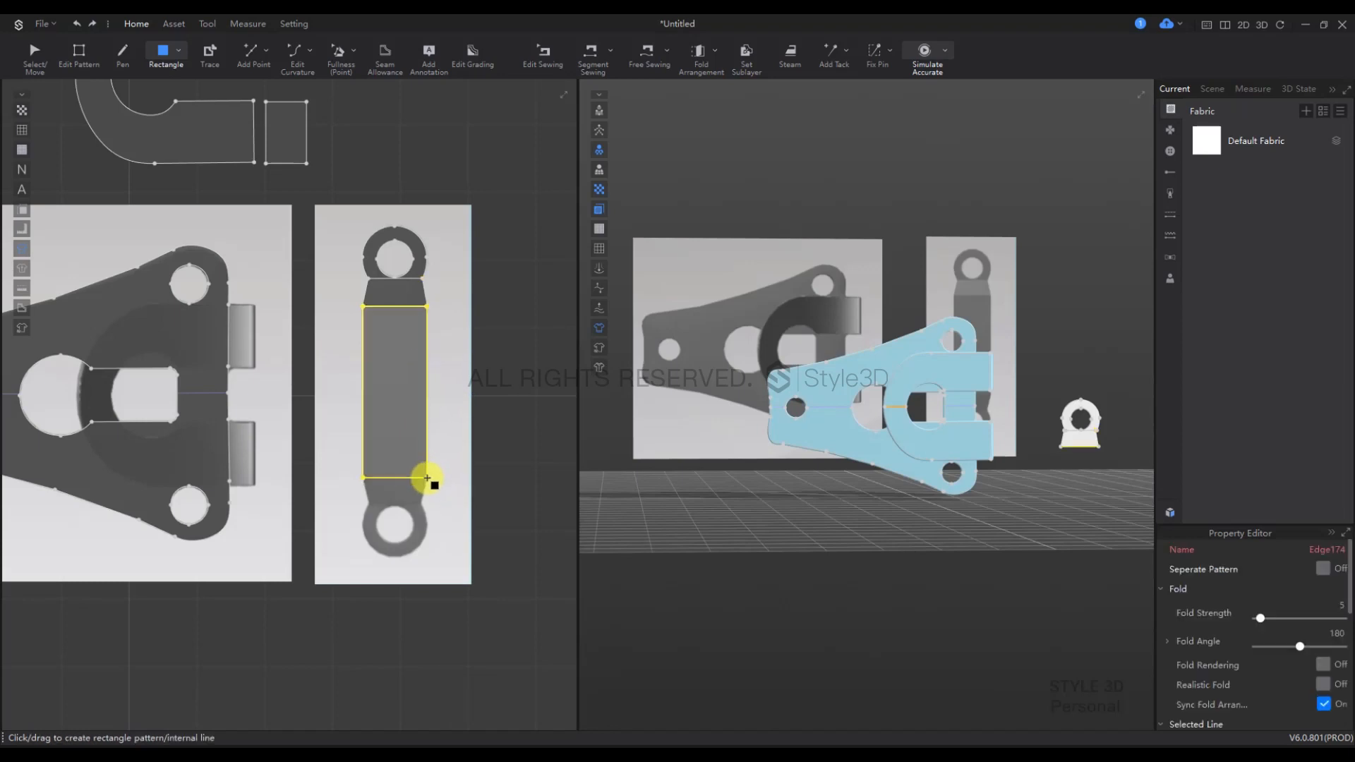
scroll(421, 382, up, 5)
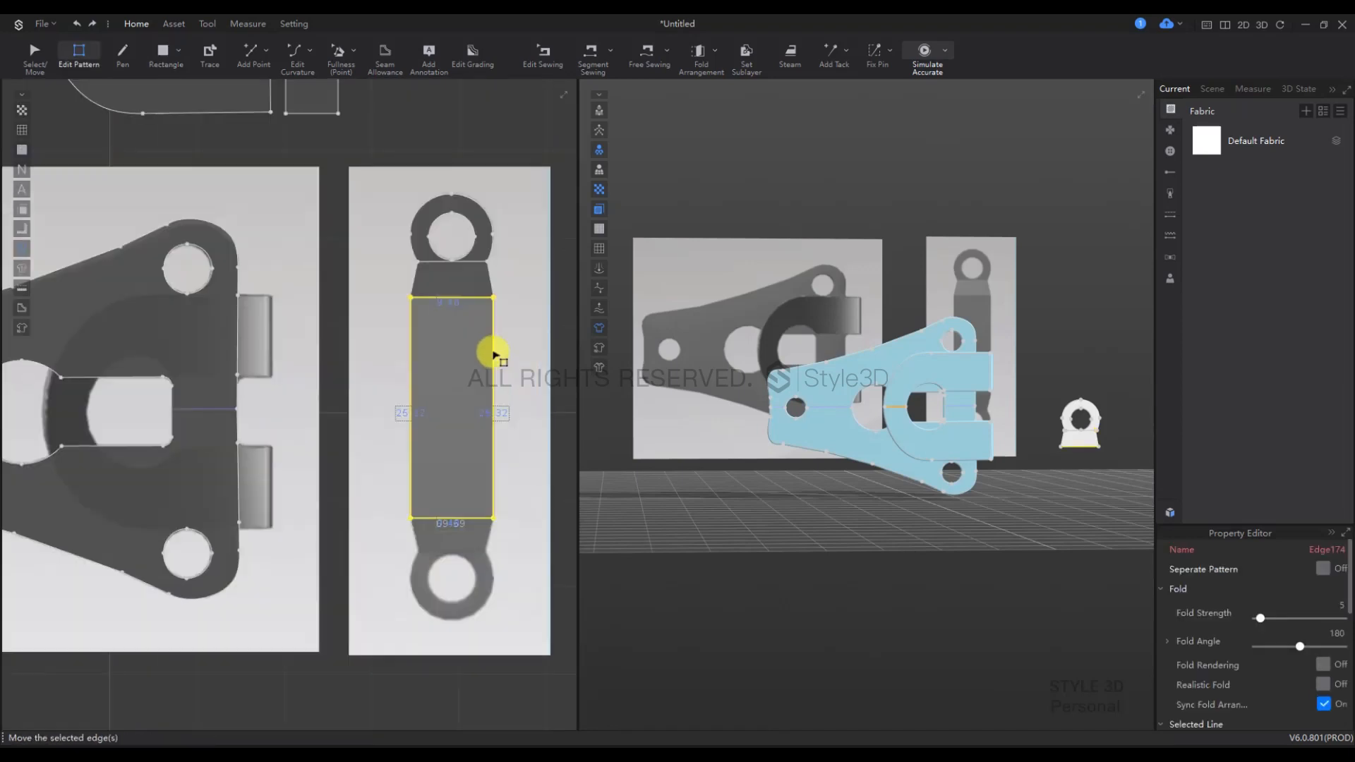
Step: Place a copy of the strap-body rectangle beside the strap reference image as a separate pattern, level with the original
right_click(493, 351)
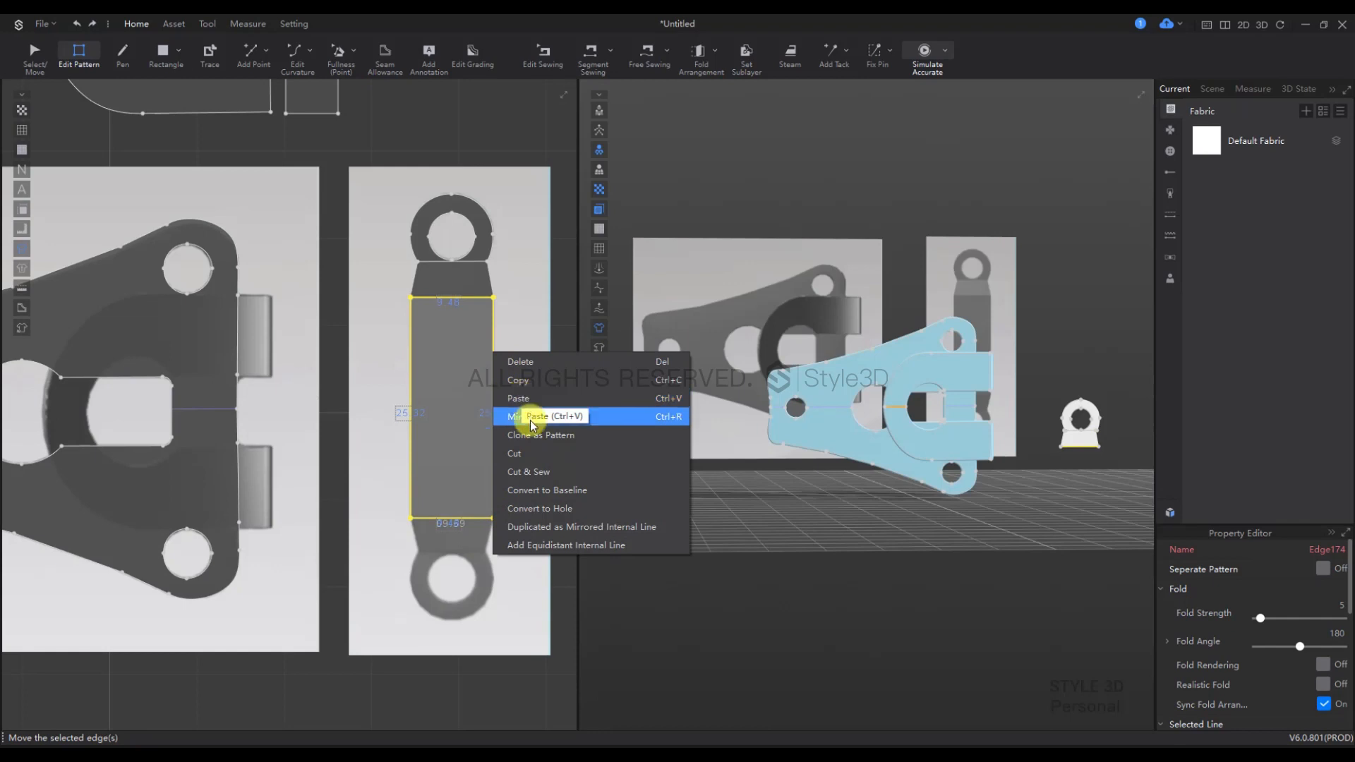
click(519, 399)
middle_drag(499, 396, 415, 420)
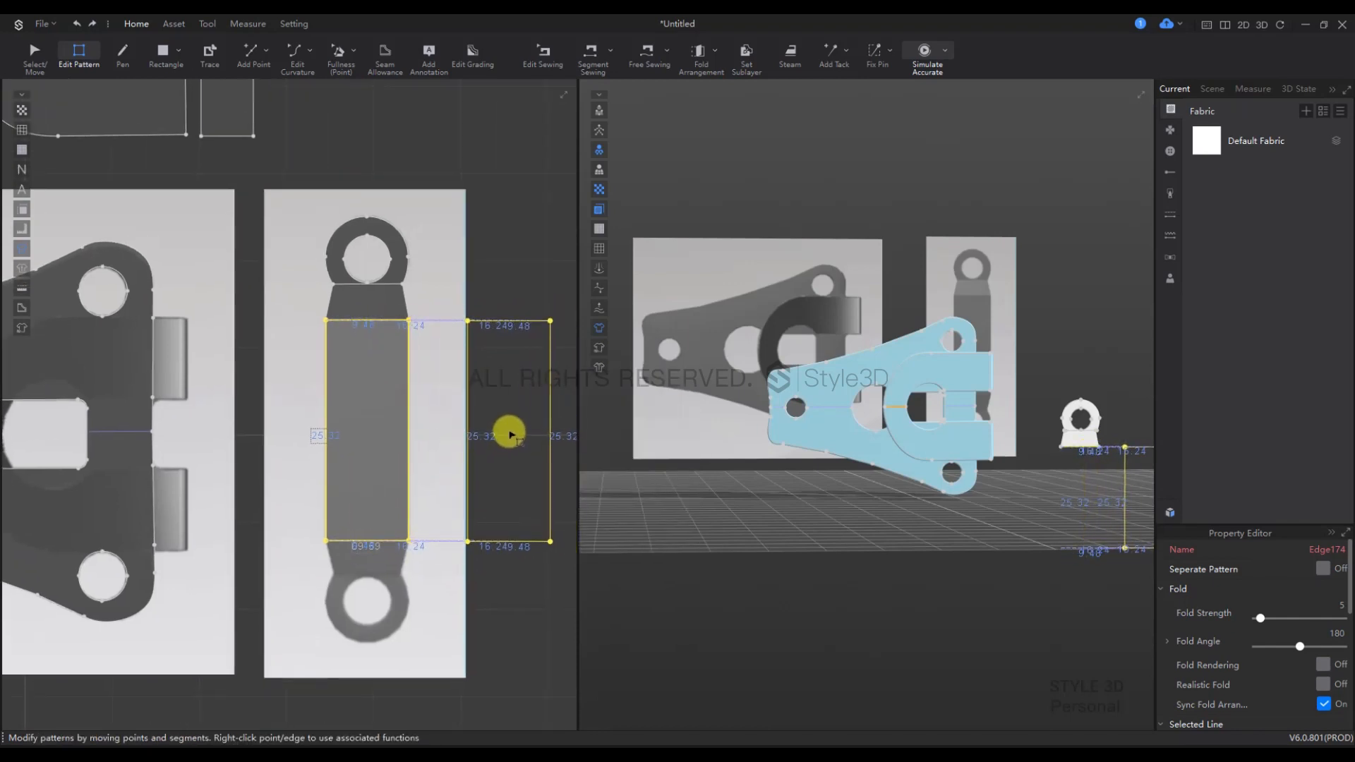
click(509, 432)
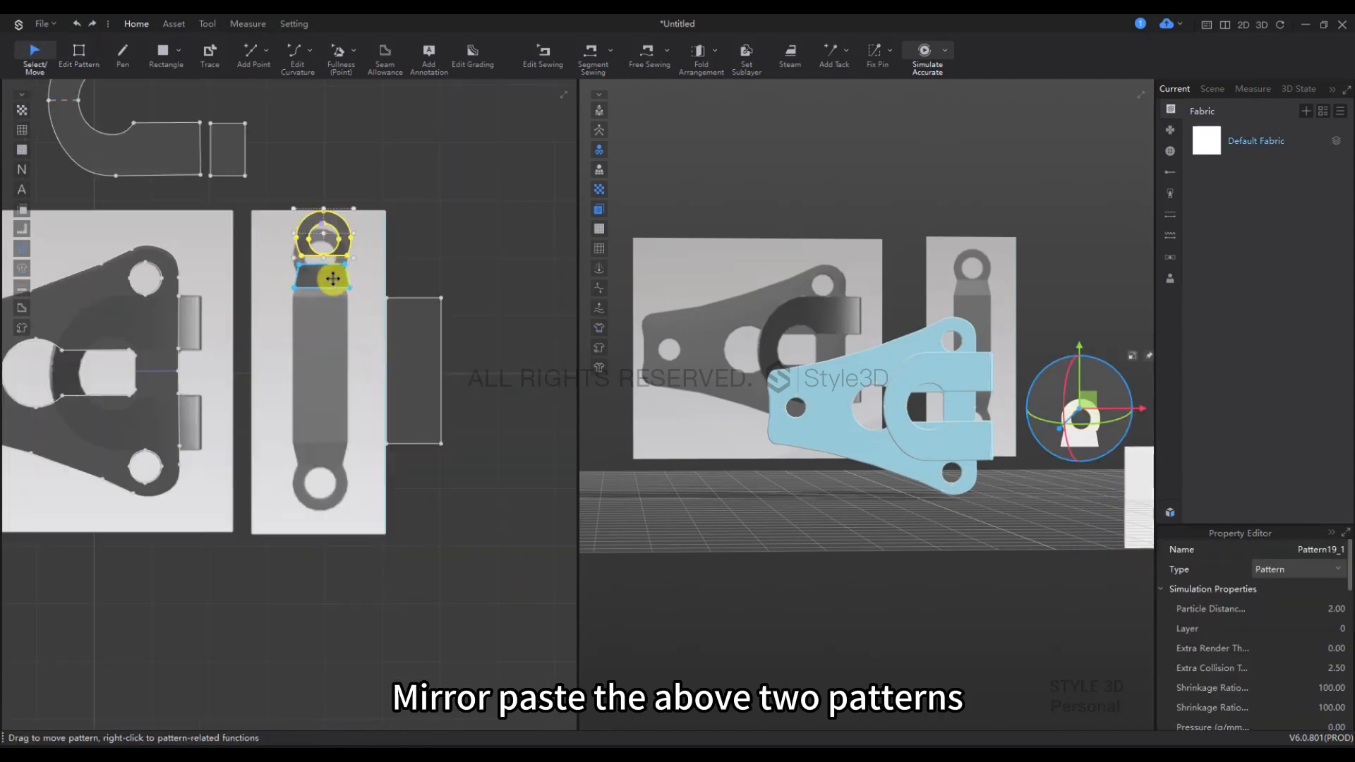
Step: Mirror paste the ring and trapezoid patterns, placing the copies directly below over the lower end of the strap
shift+click(332, 279)
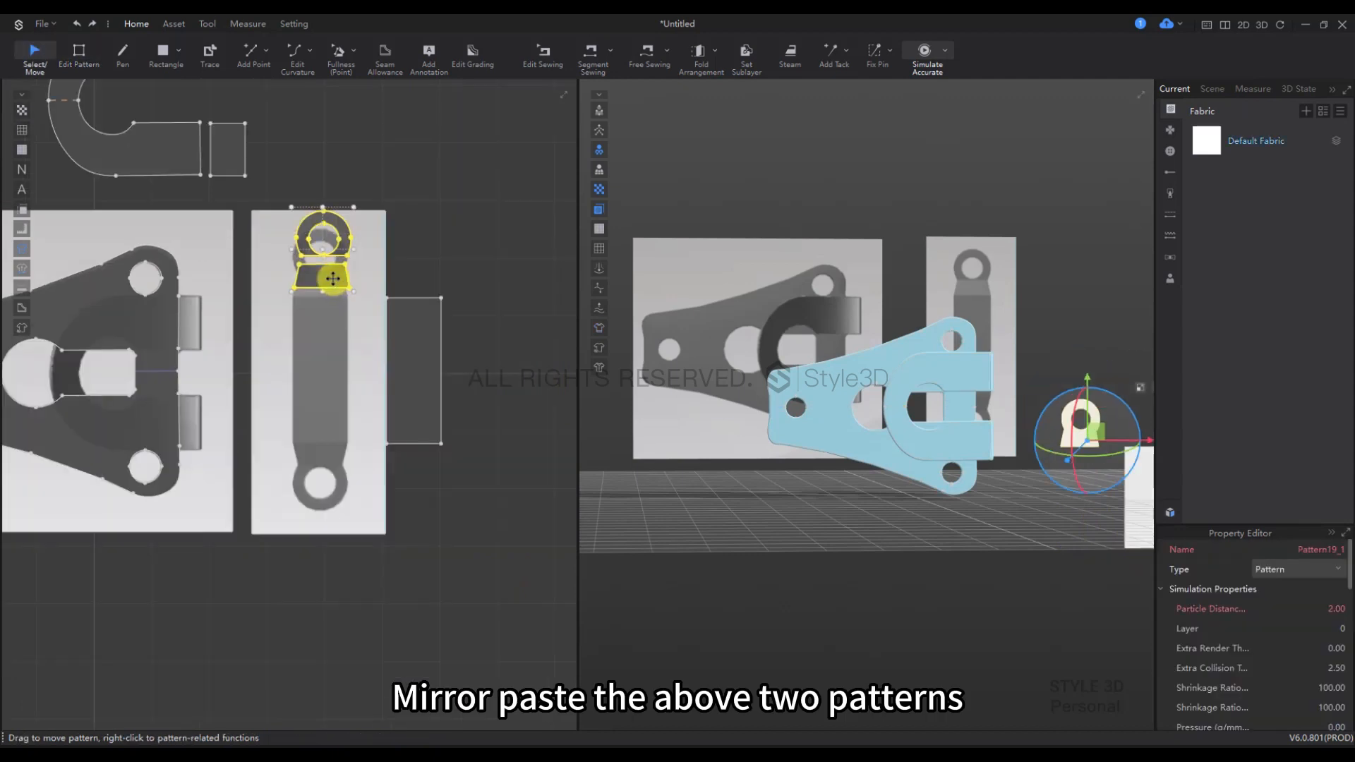
right_click(333, 279)
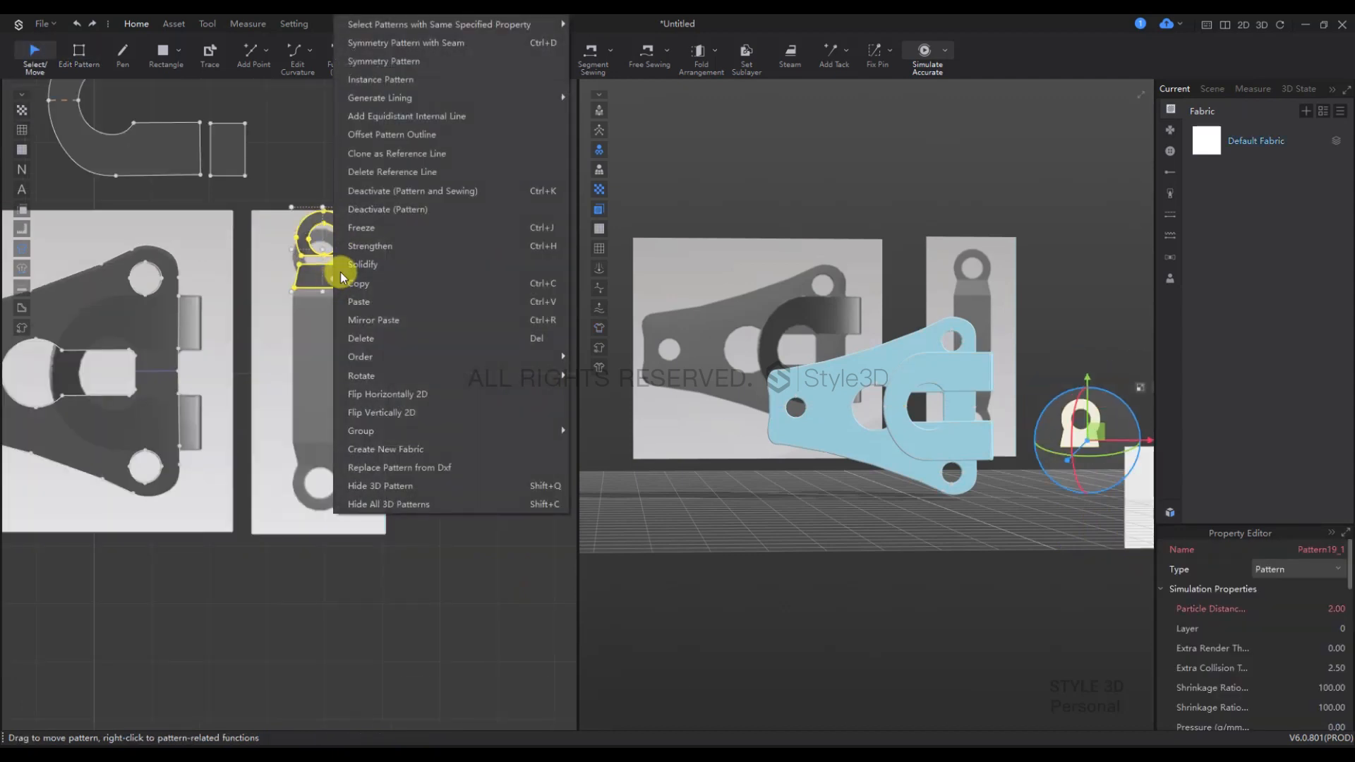
click(386, 321)
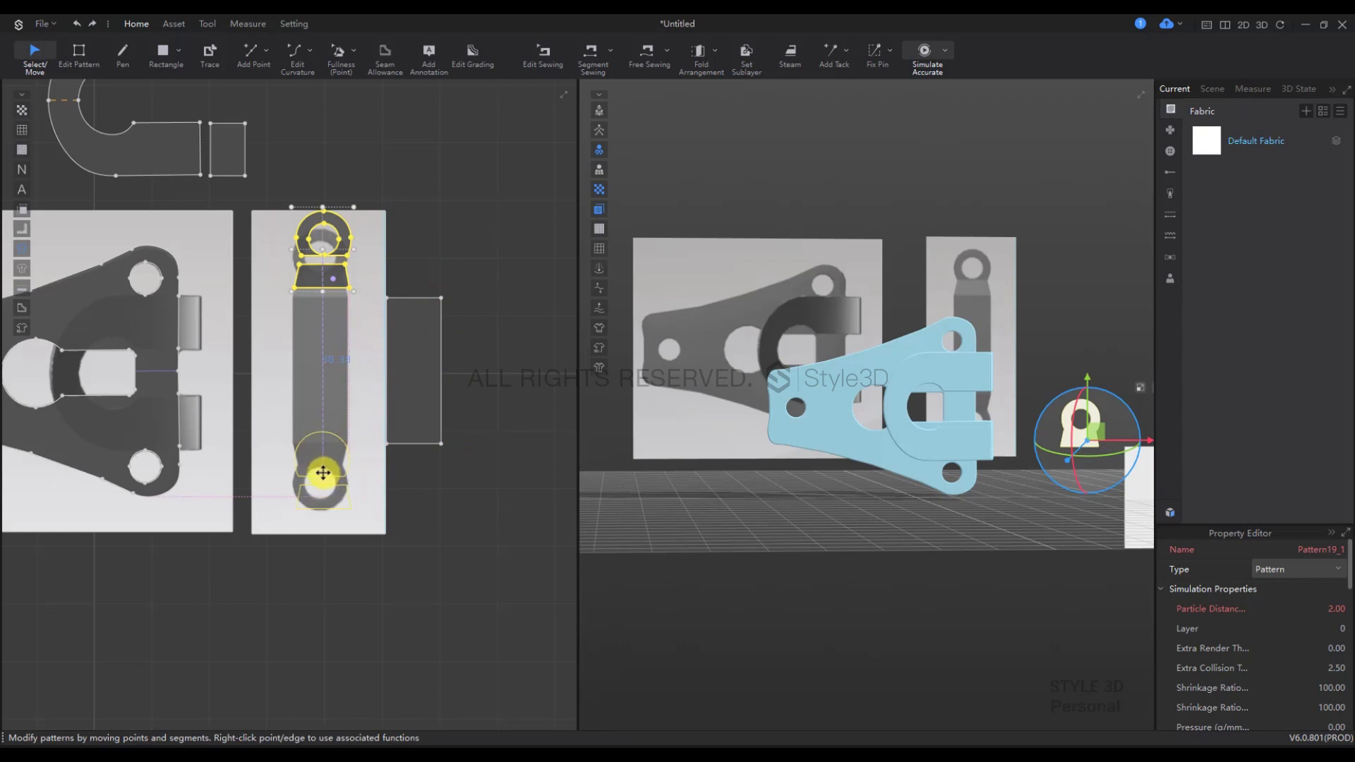
click(323, 472)
Step: Rotate the mirrored ring and trapezoid together by about 180 degrees so the trapezoid sits above the ring
scroll(323, 473, up, 3)
mouse_move(390, 559)
mouse_down()
mouse_move(281, 661)
mouse_move(742, 585)
mouse_move(832, 586)
mouse_up()
click(349, 412)
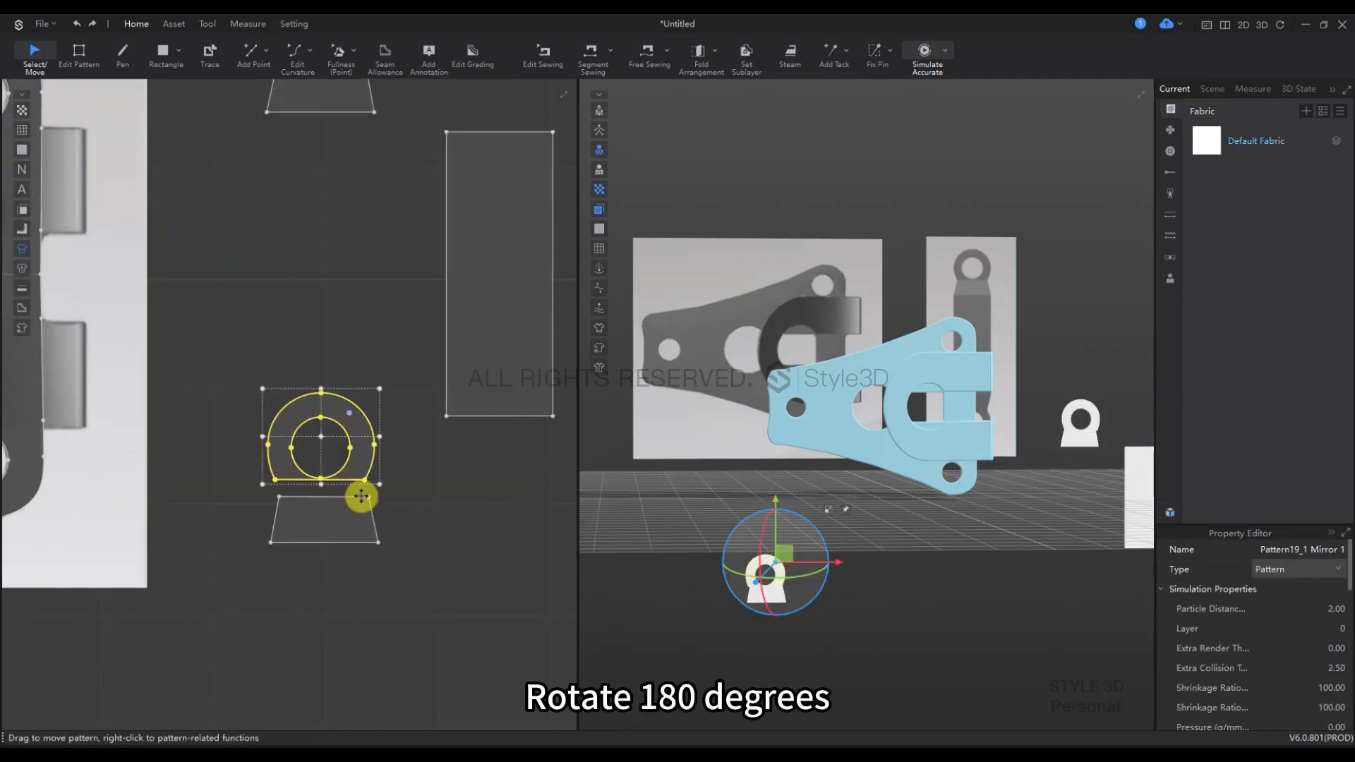
shift+click(345, 532)
drag(396, 569, 240, 374)
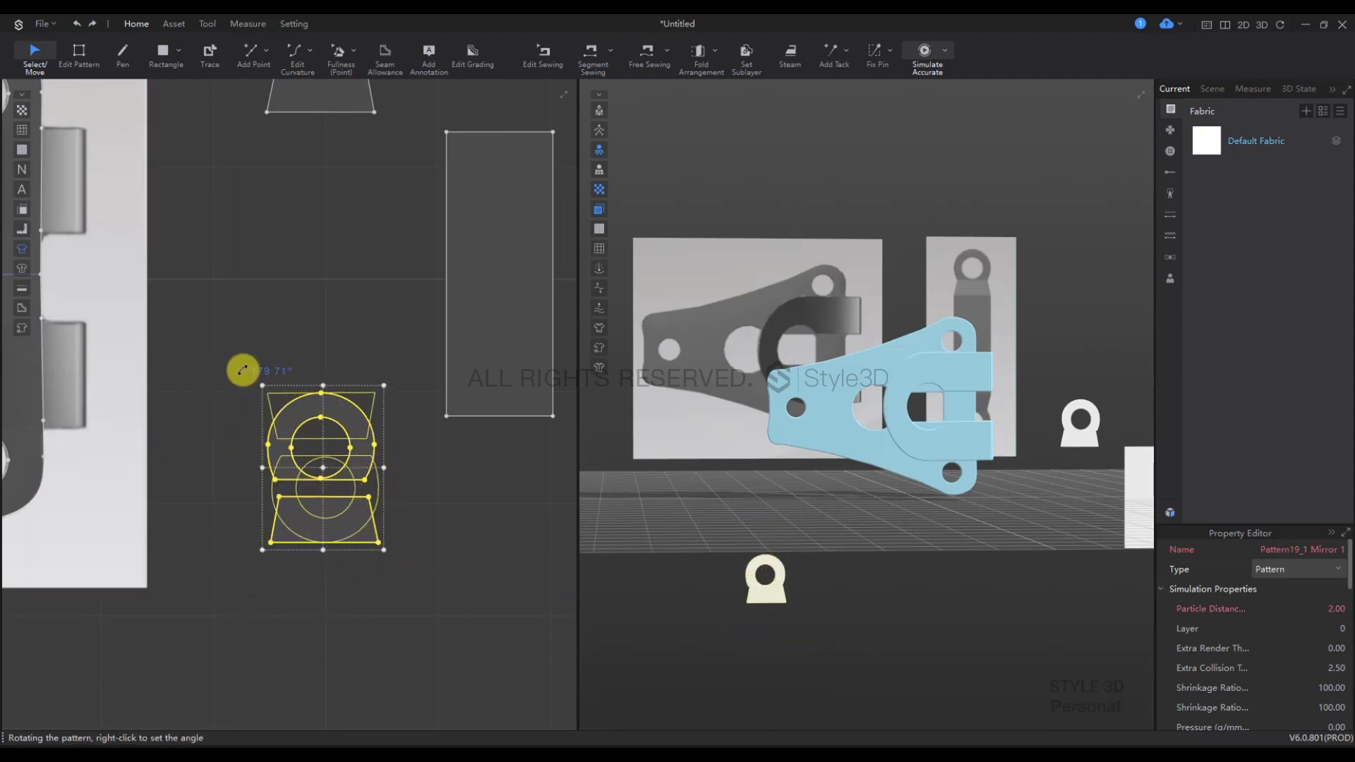
drag(242, 372, 242, 369)
click(315, 303)
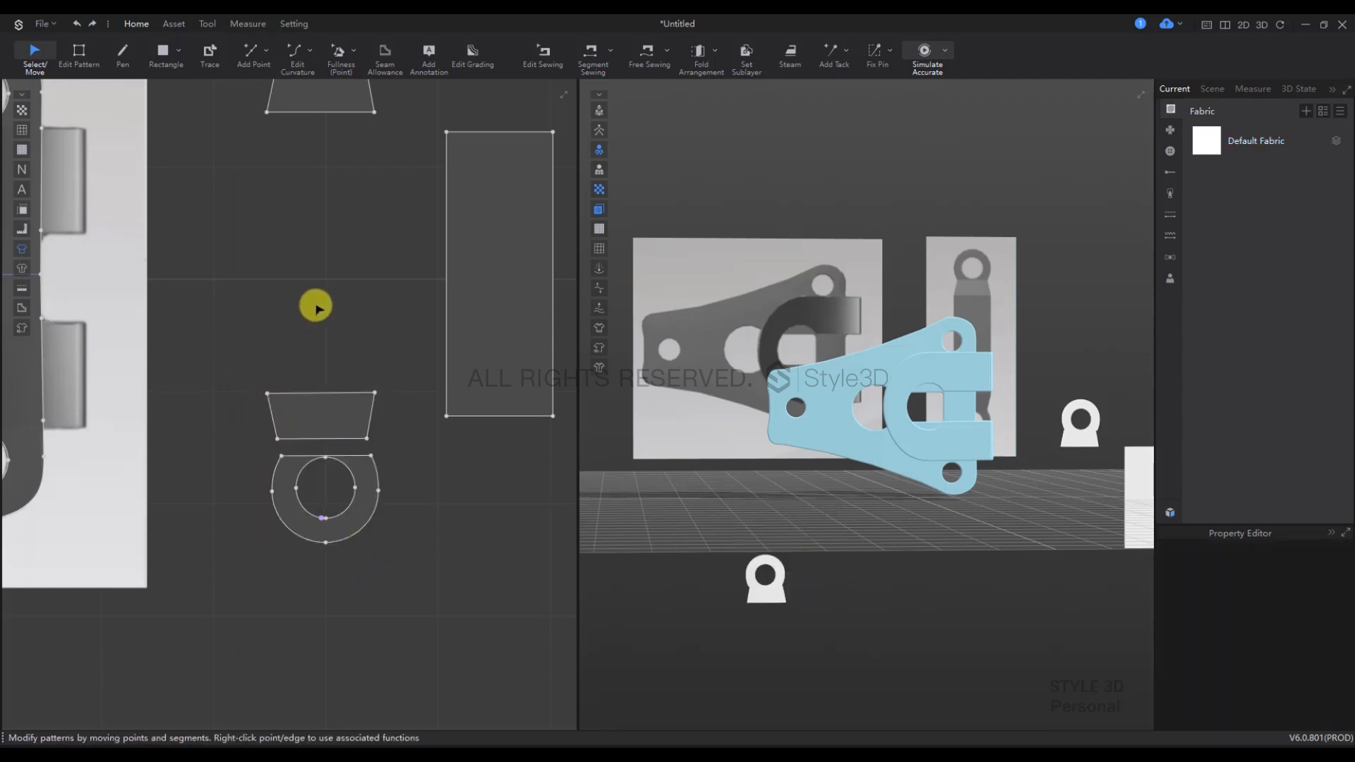
Step: Move the strap-body rectangle between the upper and lower trapezoids in the 2D layout
scroll(367, 408, down, 4)
click(409, 346)
drag(409, 345, 342, 338)
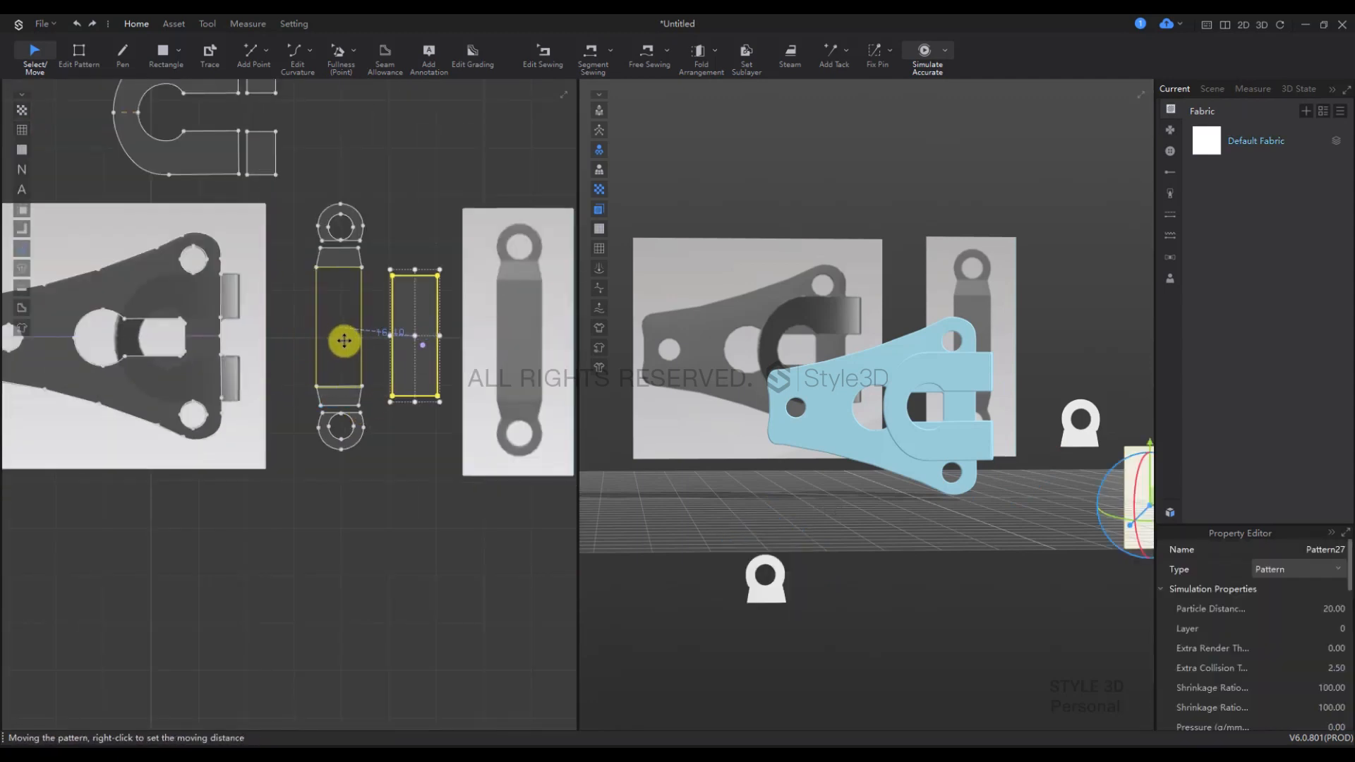
click(412, 429)
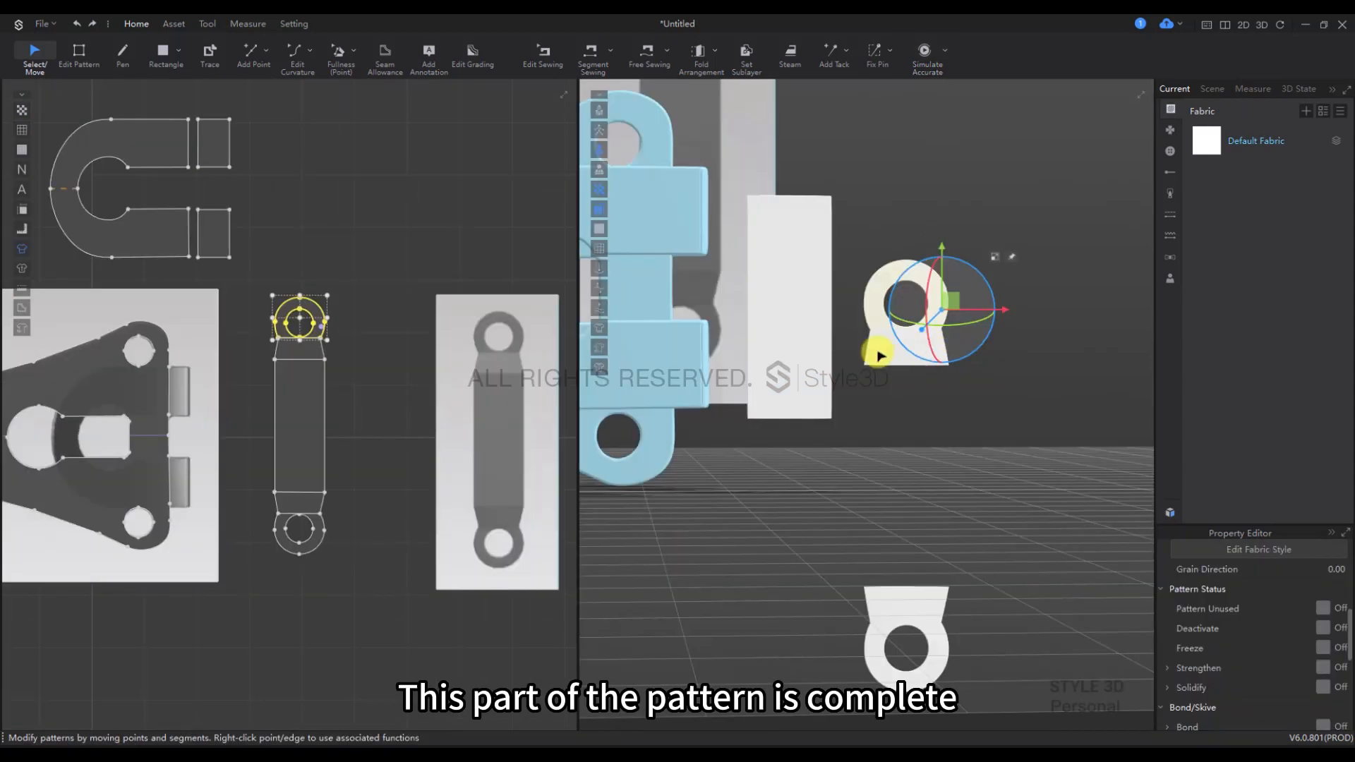
Step: Position both ring-and-trapezoid ends against the strap body in 3D, and freeze the two rings and the body rectangle
drag(898, 341, 770, 173)
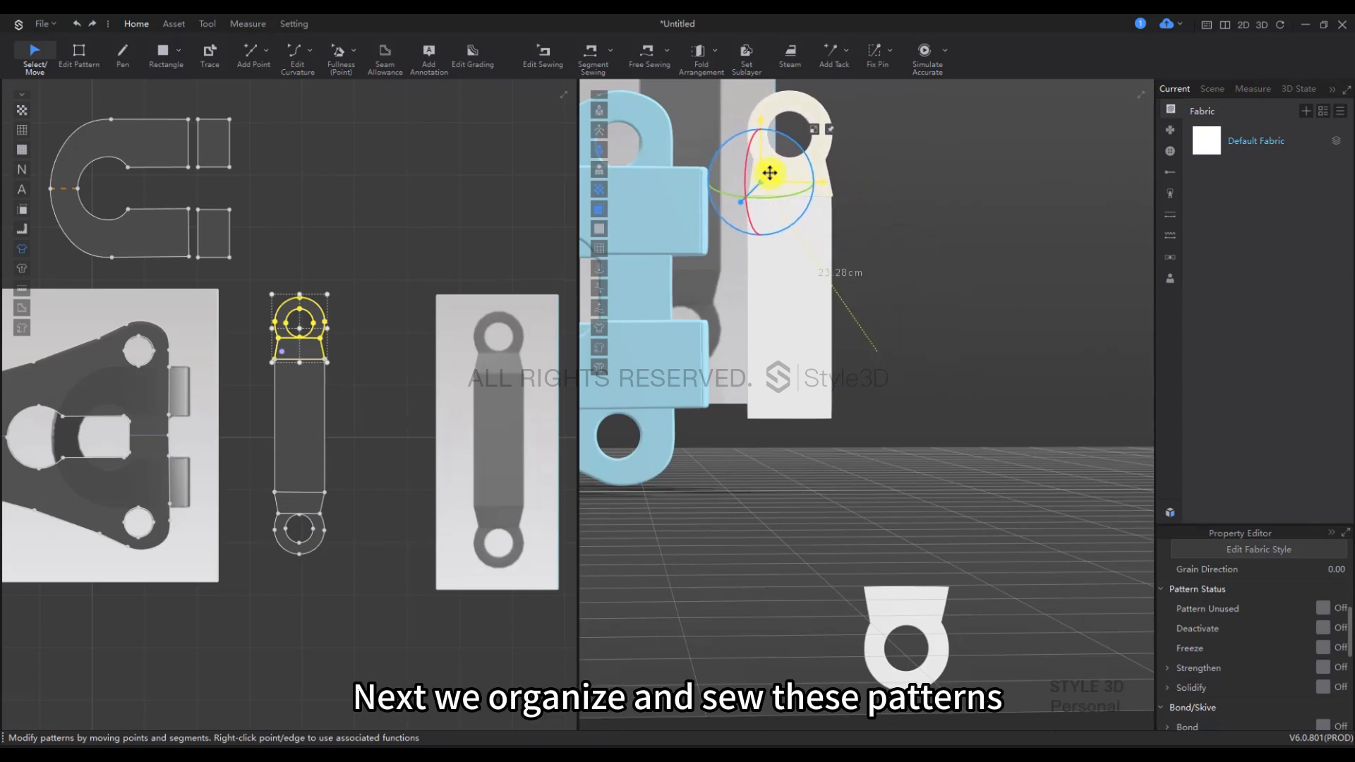
click(928, 597)
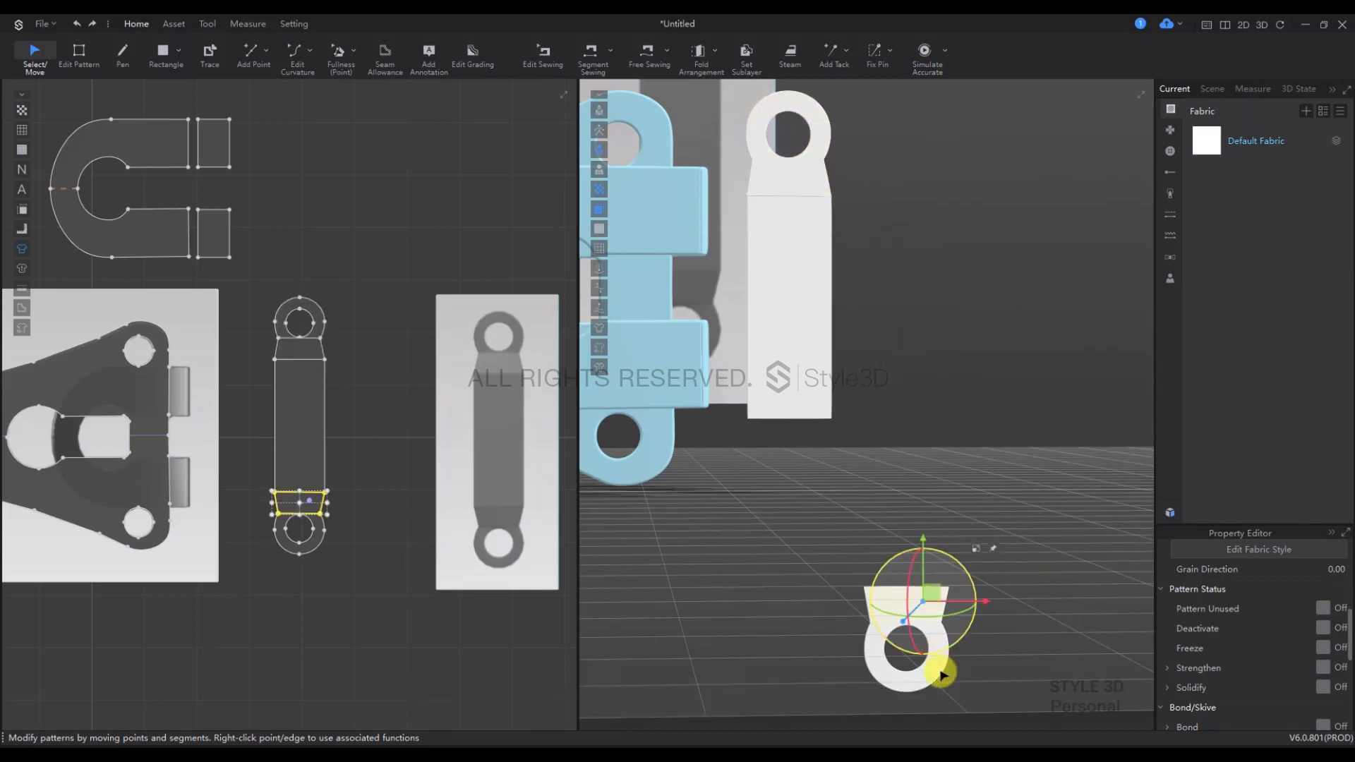
drag(943, 649, 827, 489)
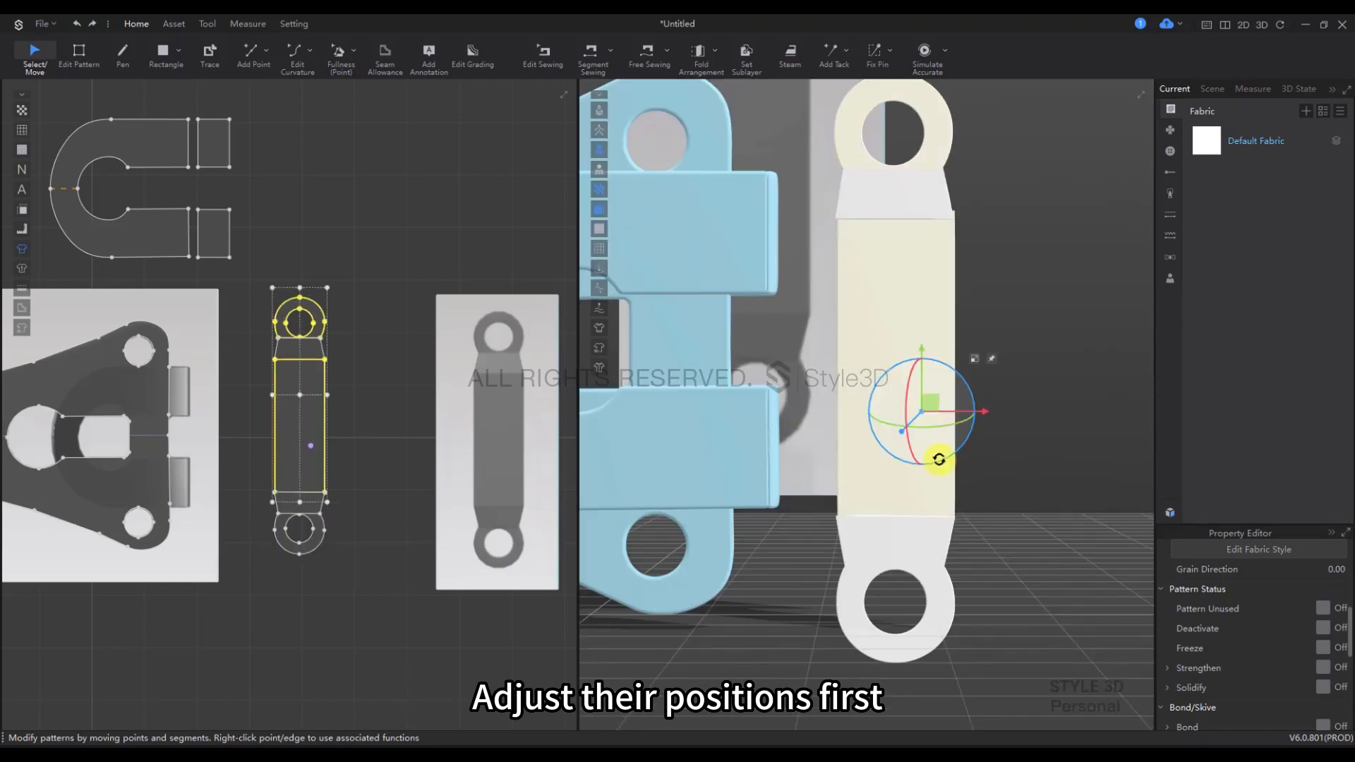
right_click(946, 600)
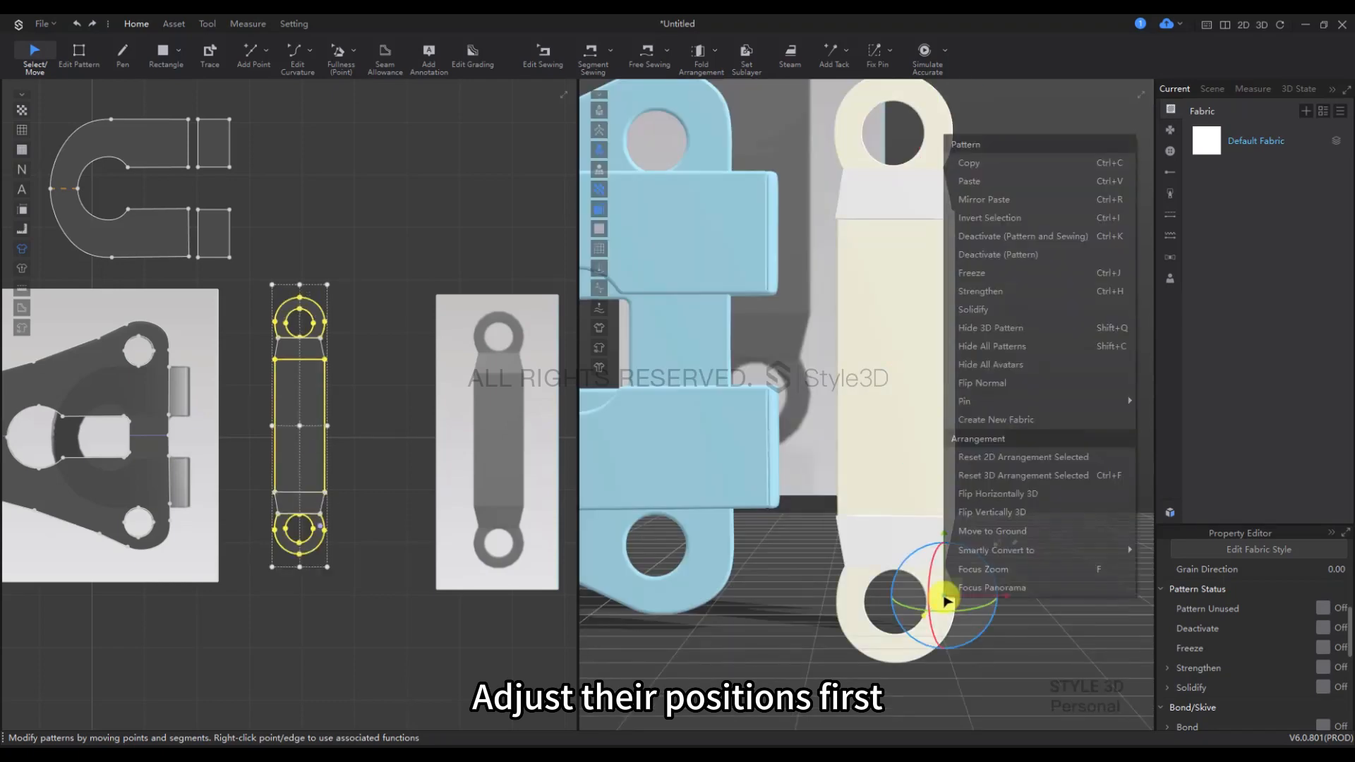
click(1003, 277)
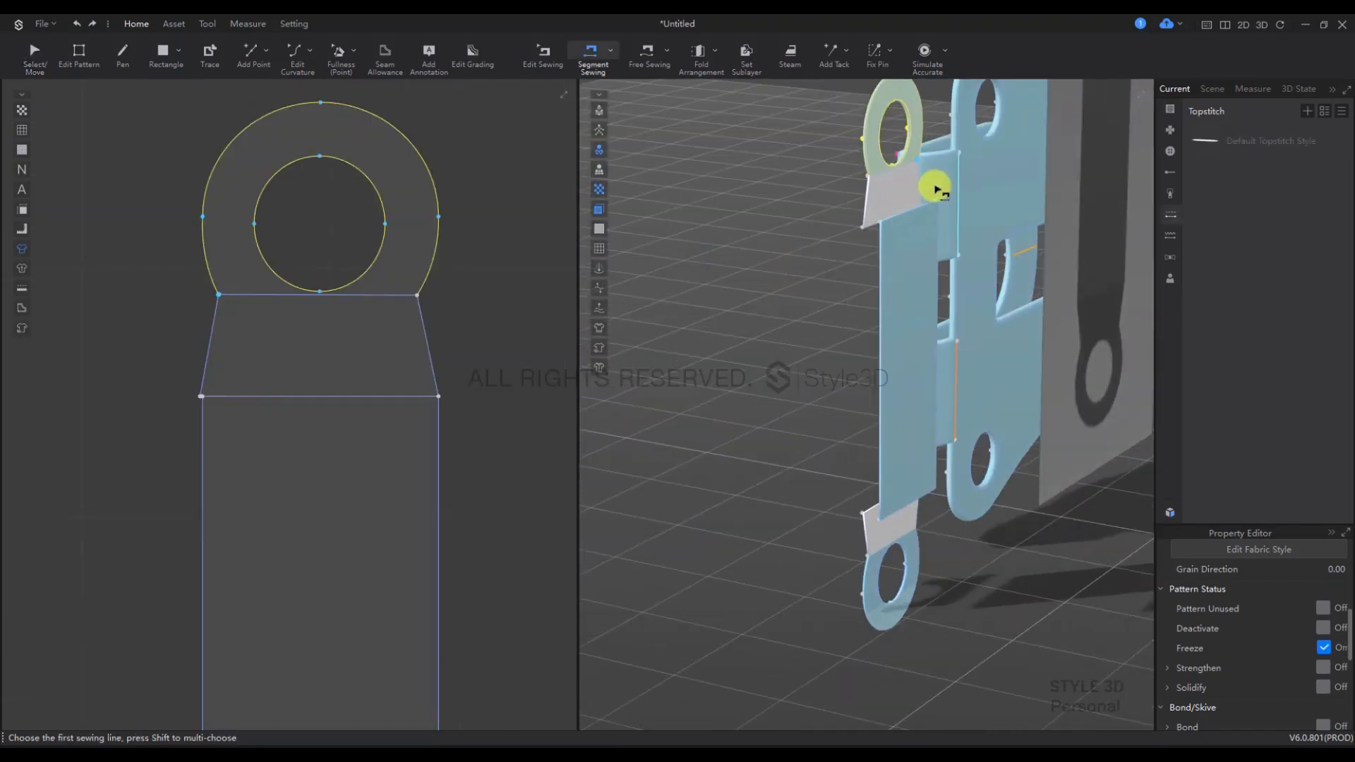
Step: Segment-sew the upper trapezoid's wide edge to the strap body and its narrow edge to the upper ring
scroll(935, 188, up, 4)
click(873, 109)
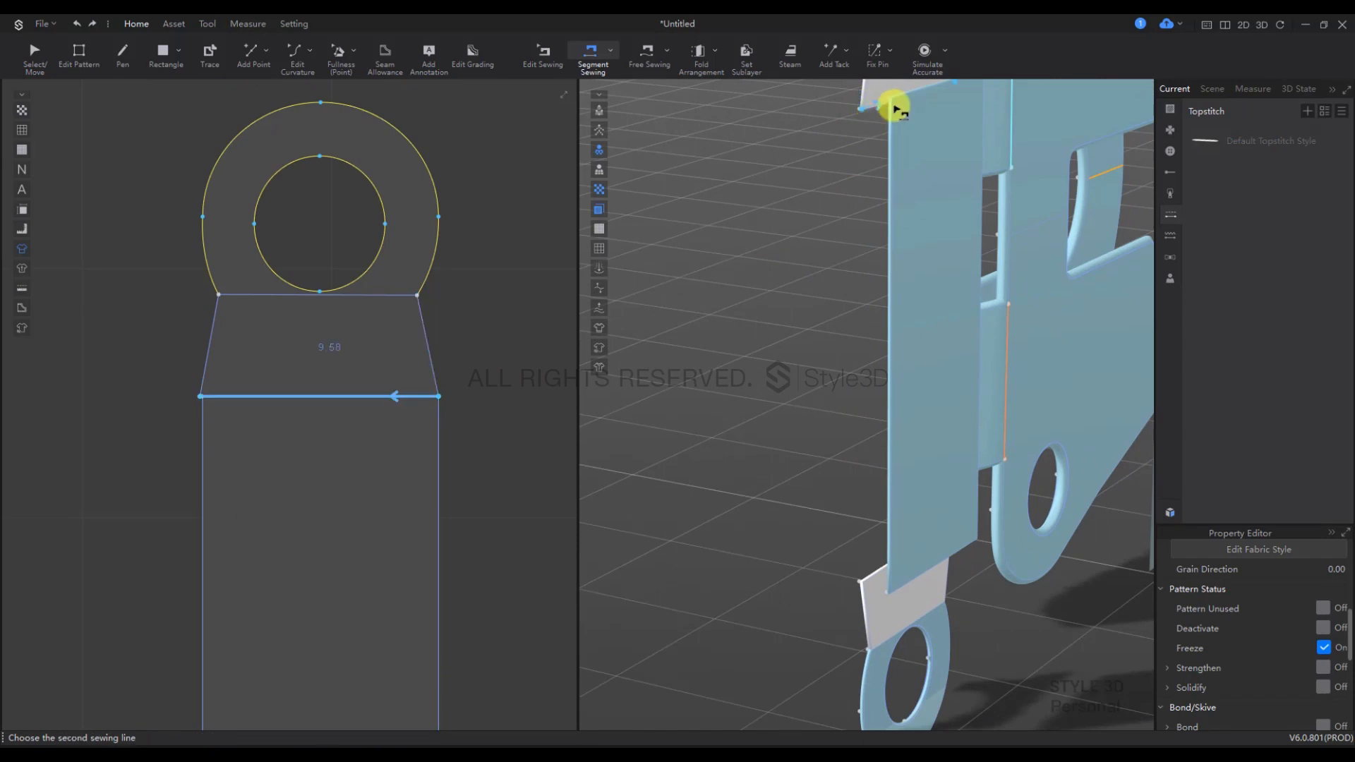
click(907, 100)
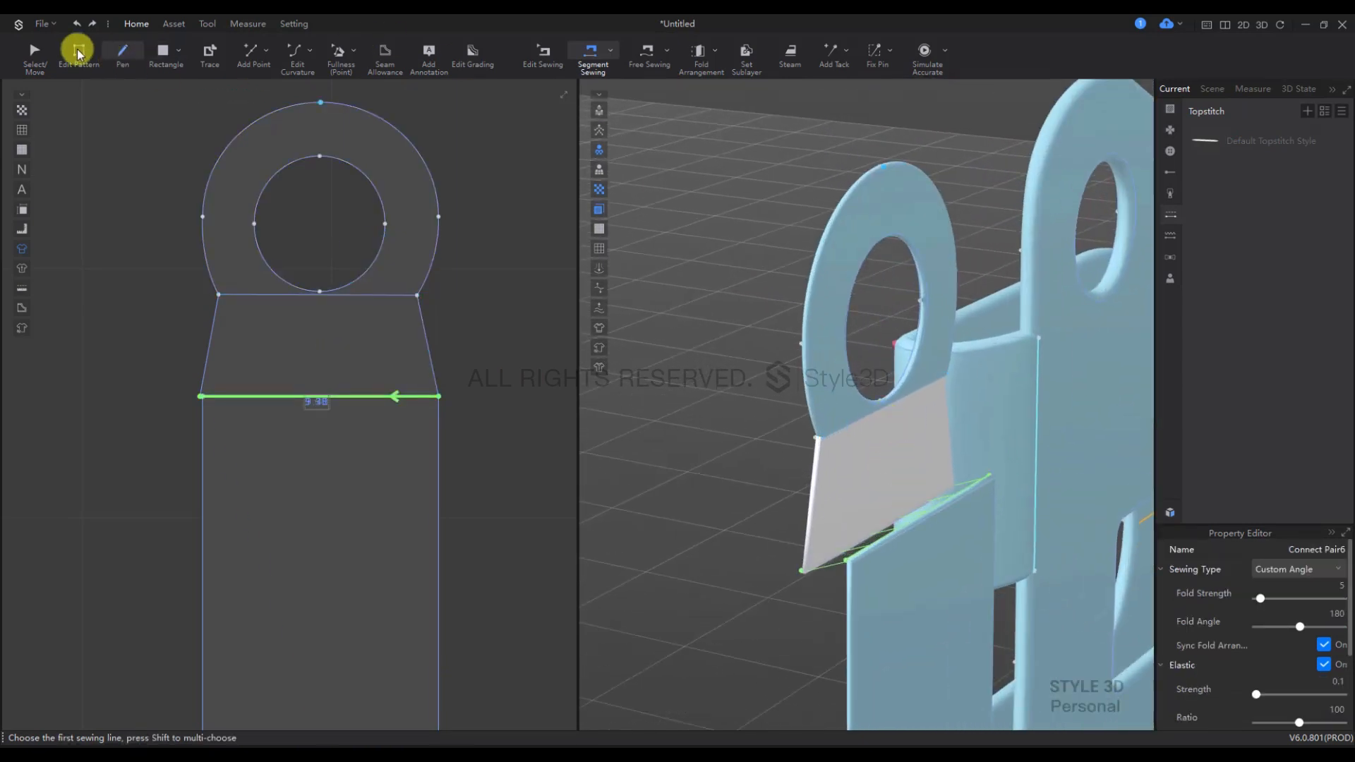
click(35, 53)
click(871, 462)
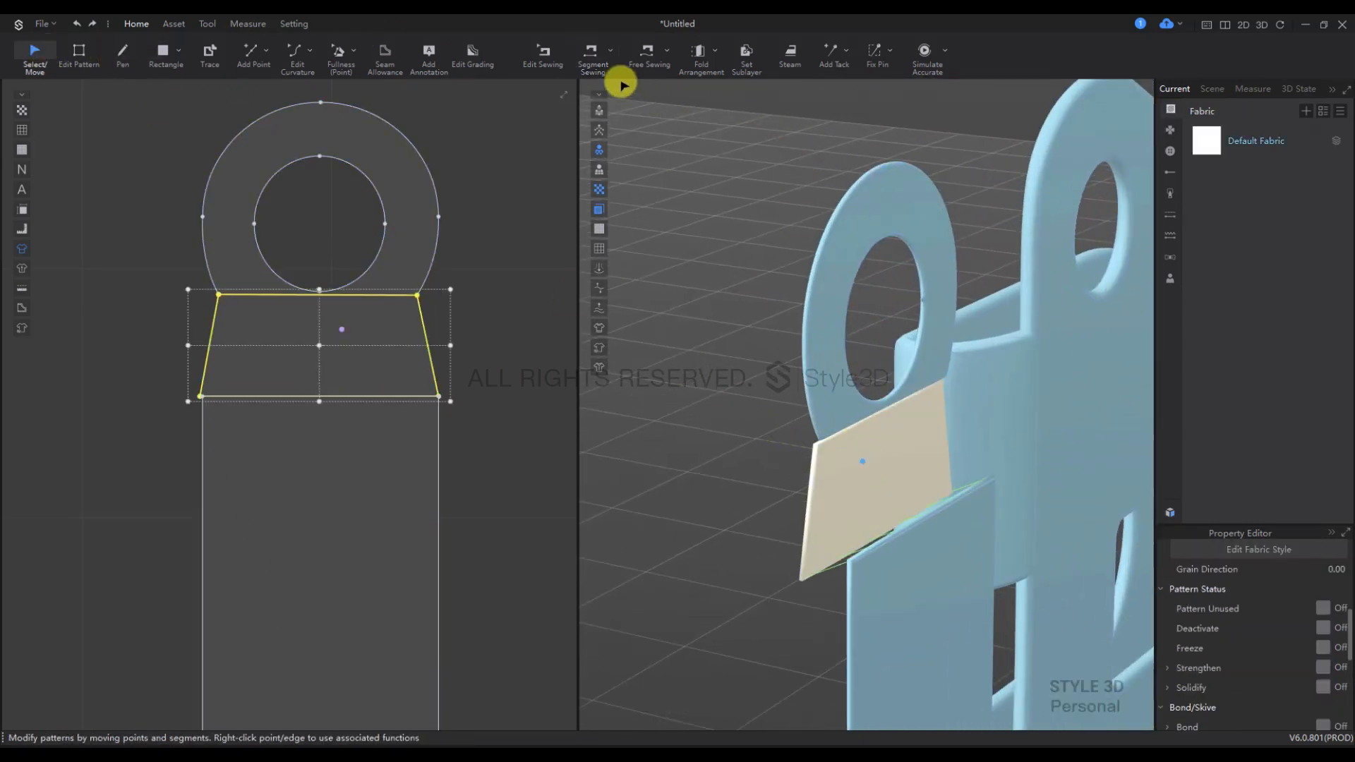
click(591, 55)
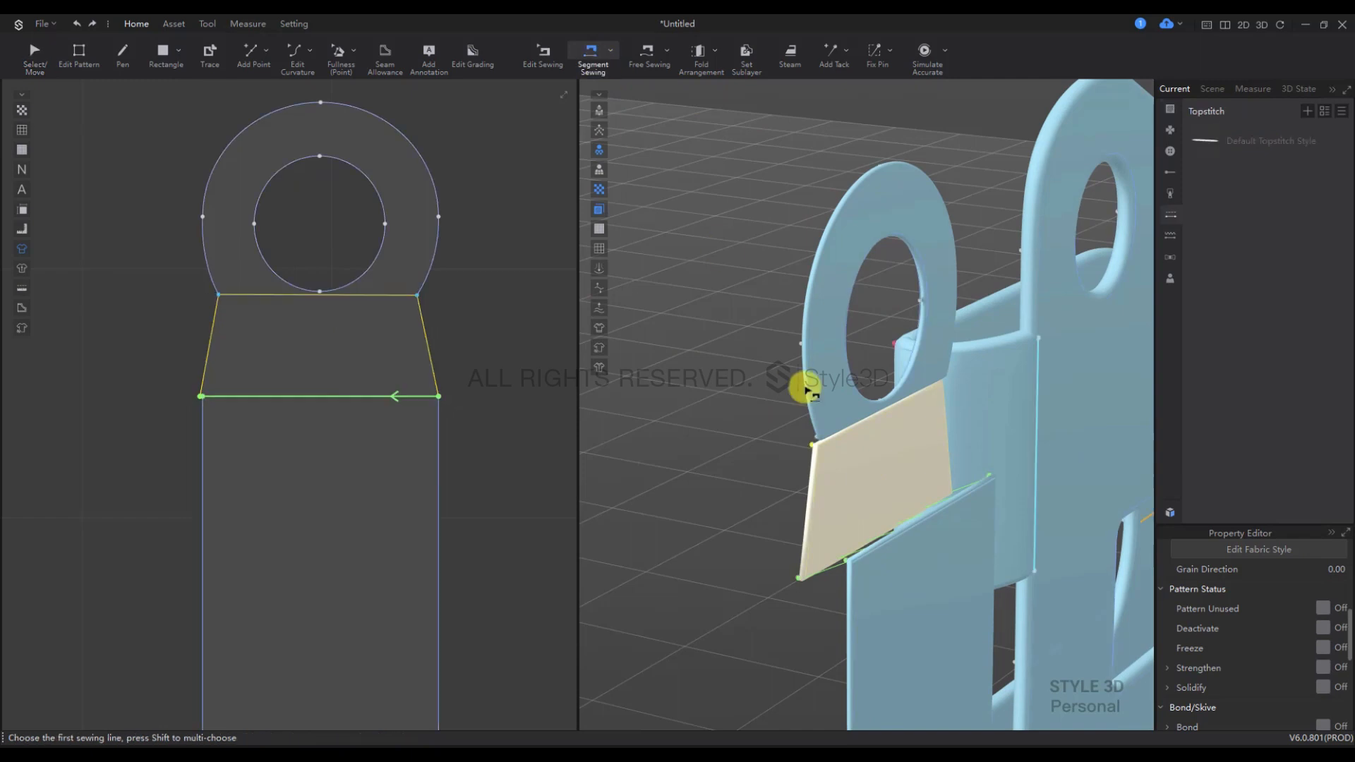
click(838, 444)
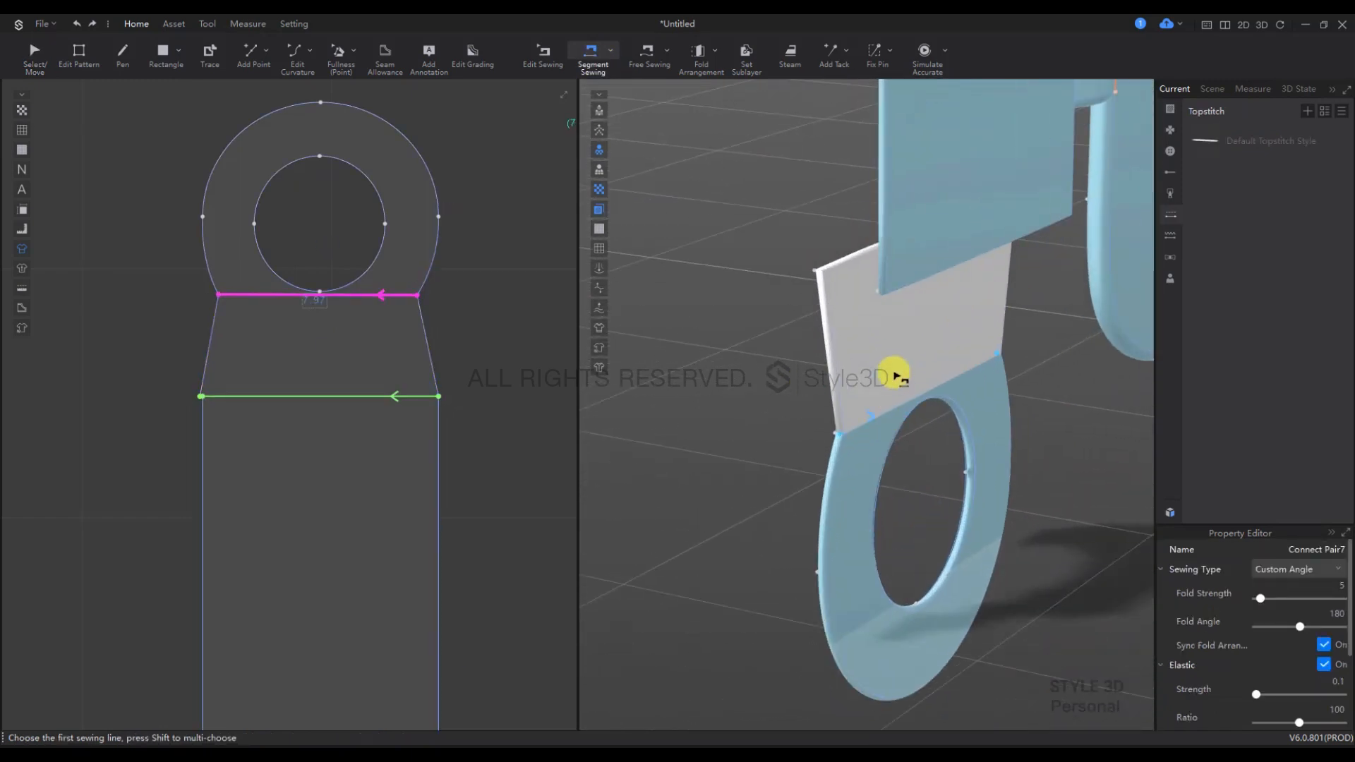
Step: Move the lower trapezoid clear in 3D and segment-sew its edges to the strap body and the lower ring
scroll(894, 374, up, 3)
key(q)
drag(892, 370, 837, 348)
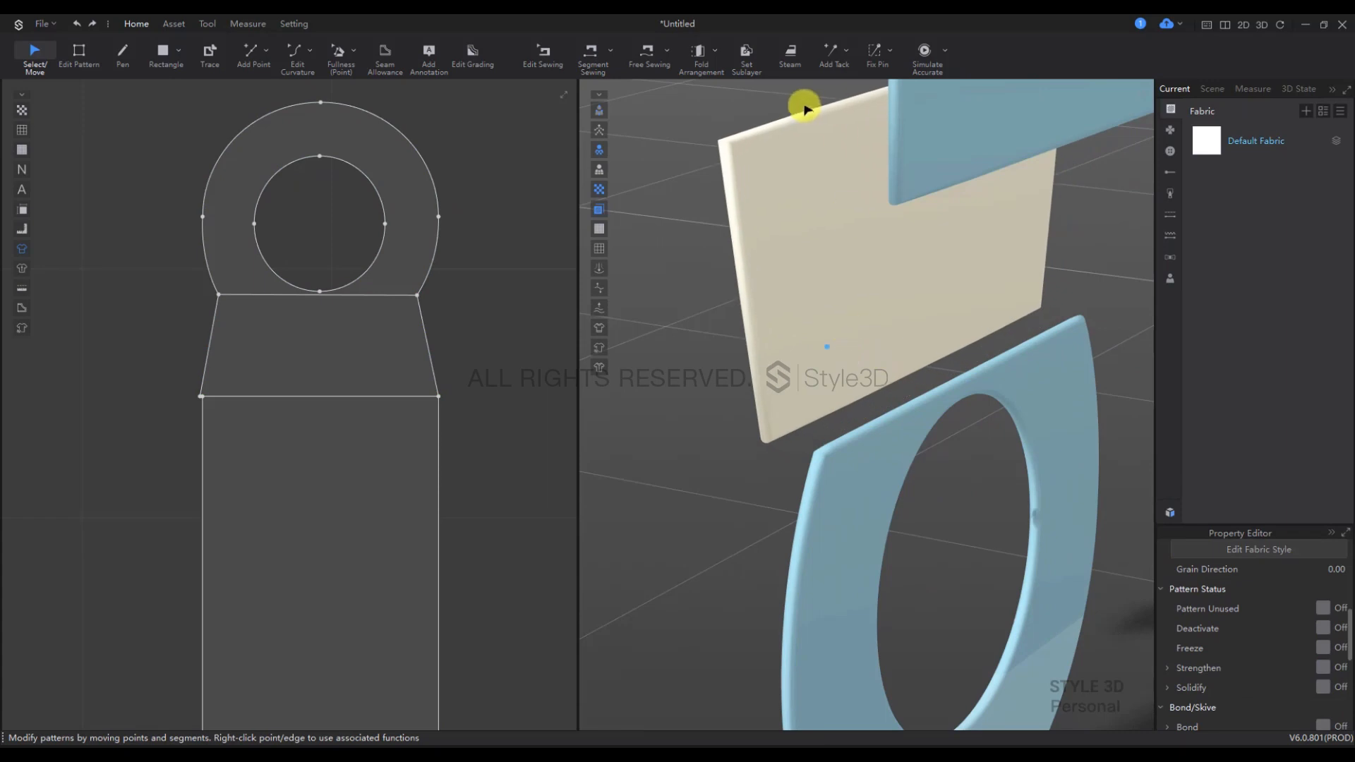
click(592, 52)
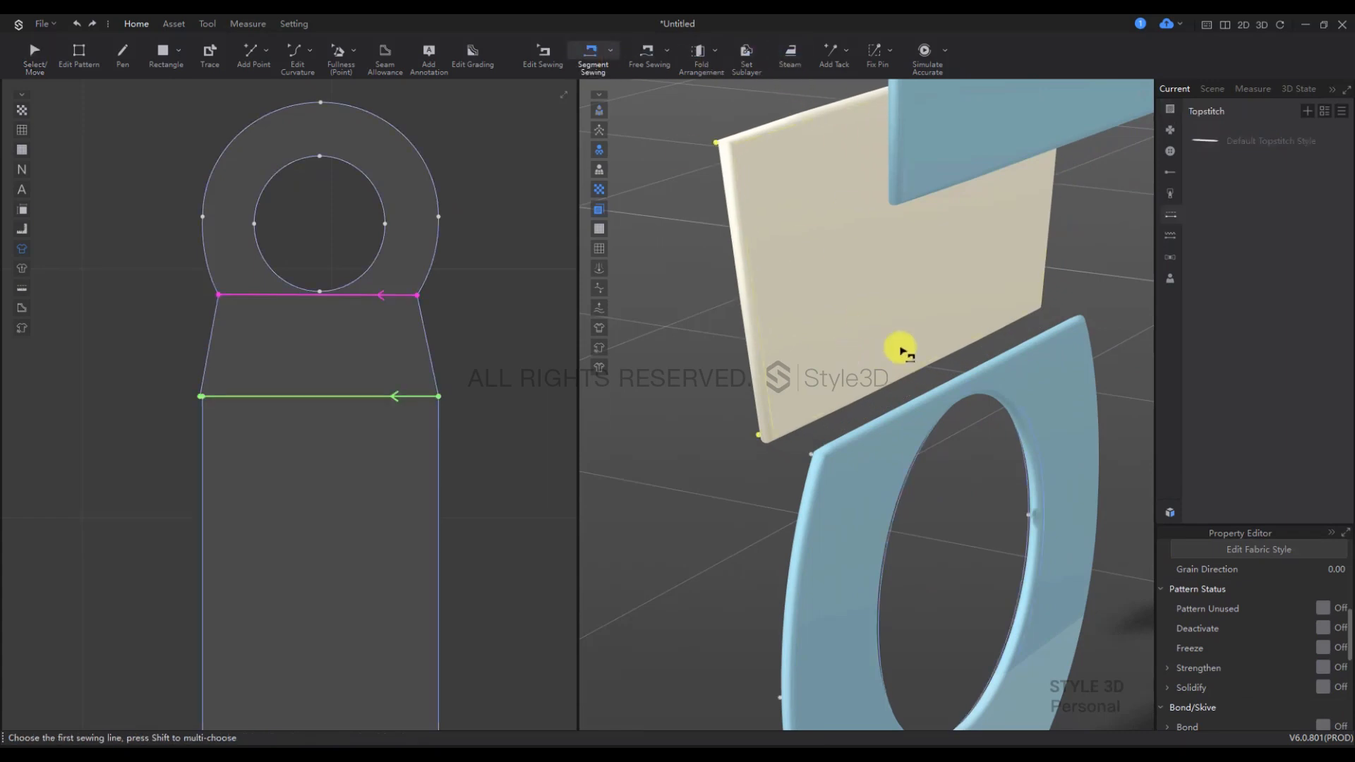
click(767, 144)
click(825, 421)
click(844, 432)
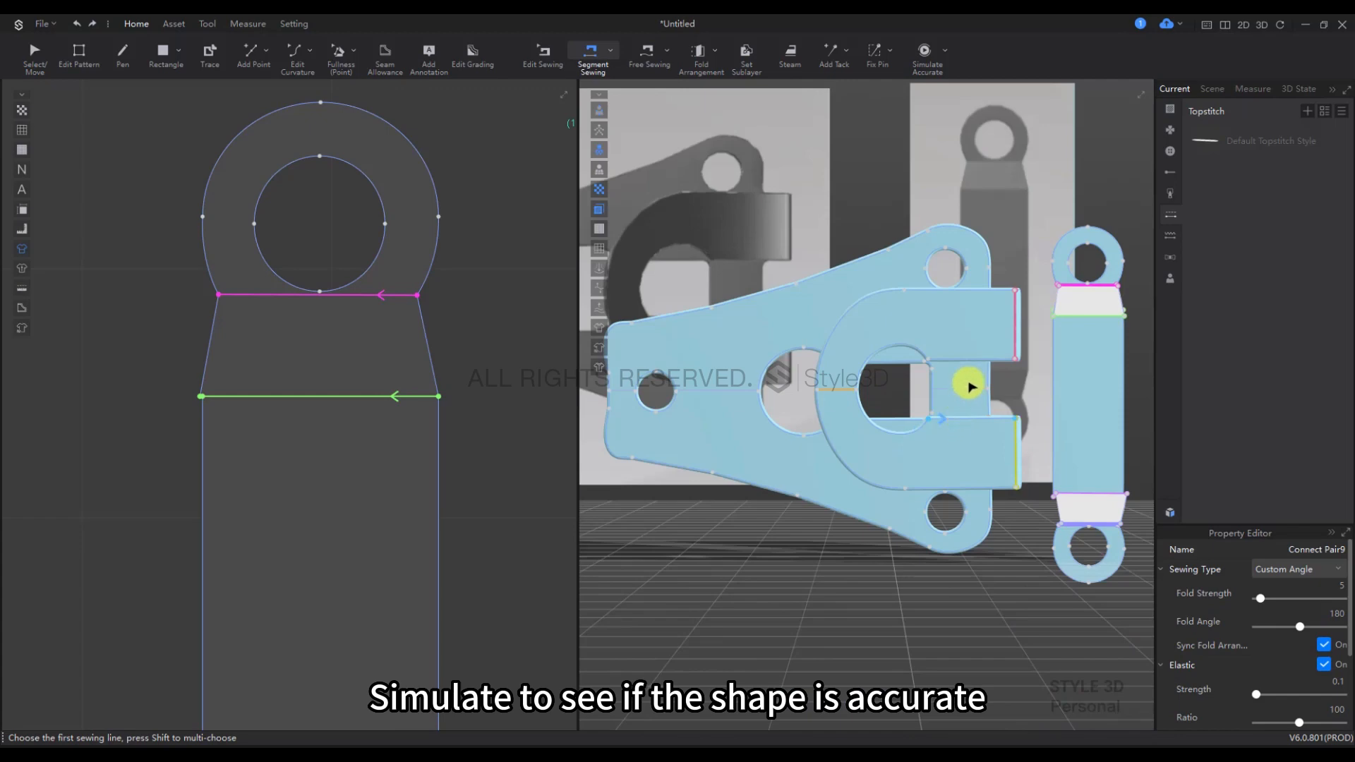
Step: Simulate the sewn strap and check its bent shape from the side
key(space)
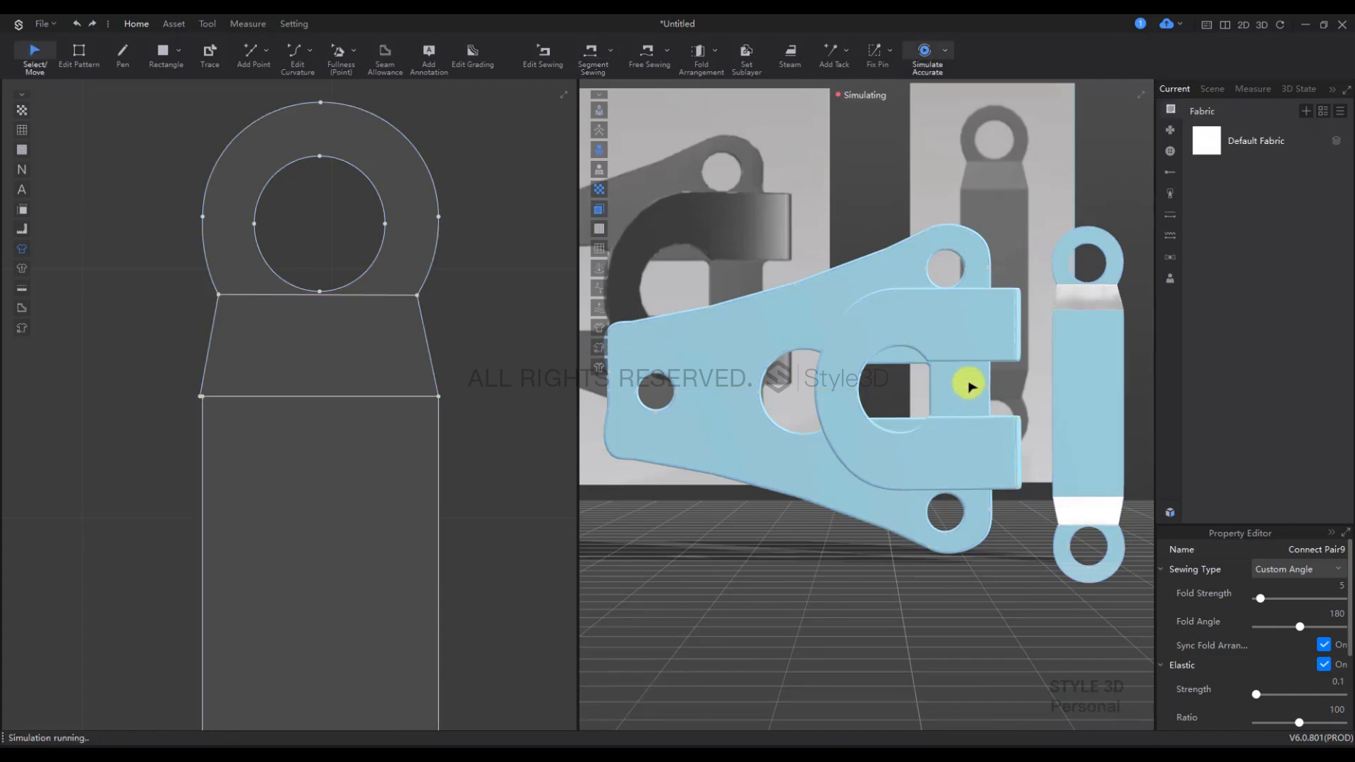
right_drag(931, 499, 888, 501)
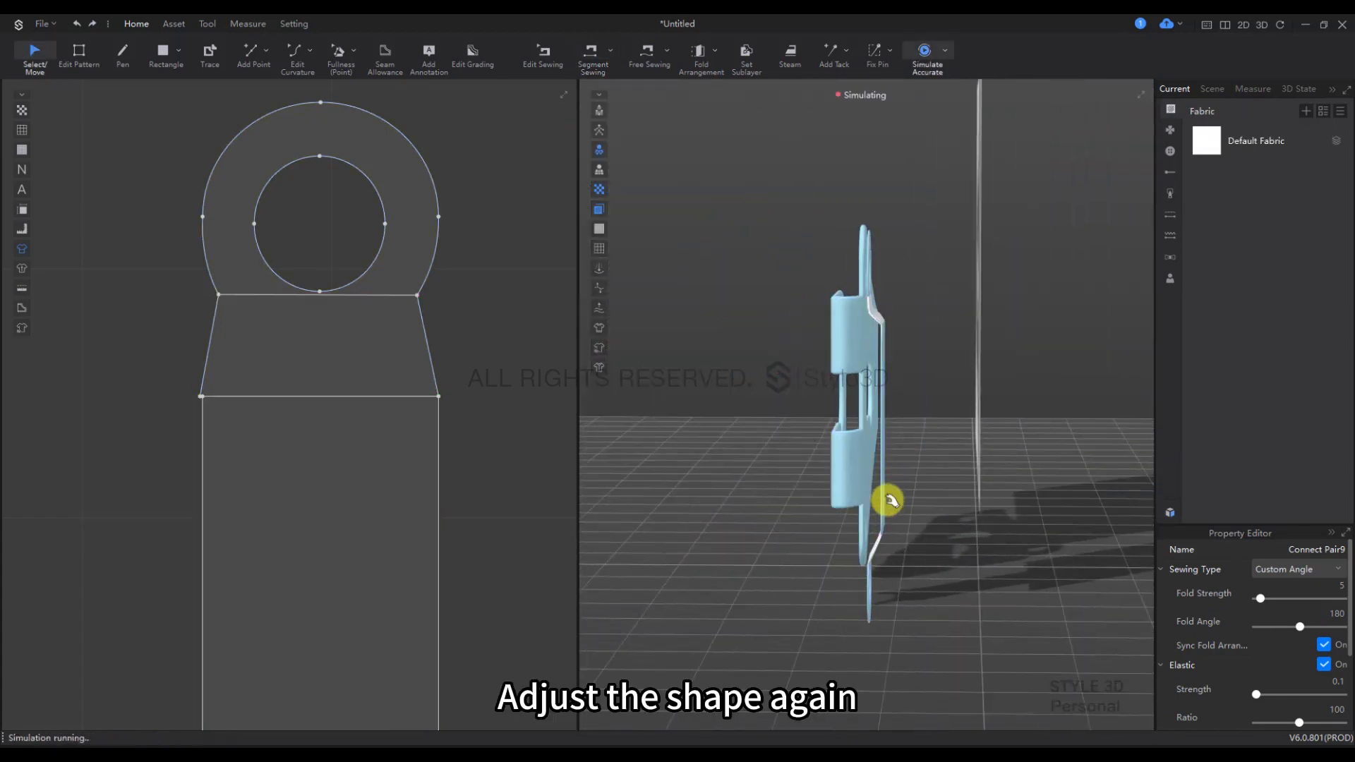
key(space)
Step: Adjust the strap's upper and lower rings in 3D so they line up just off the plate, simulating the shape again
scroll(882, 290, up, 5)
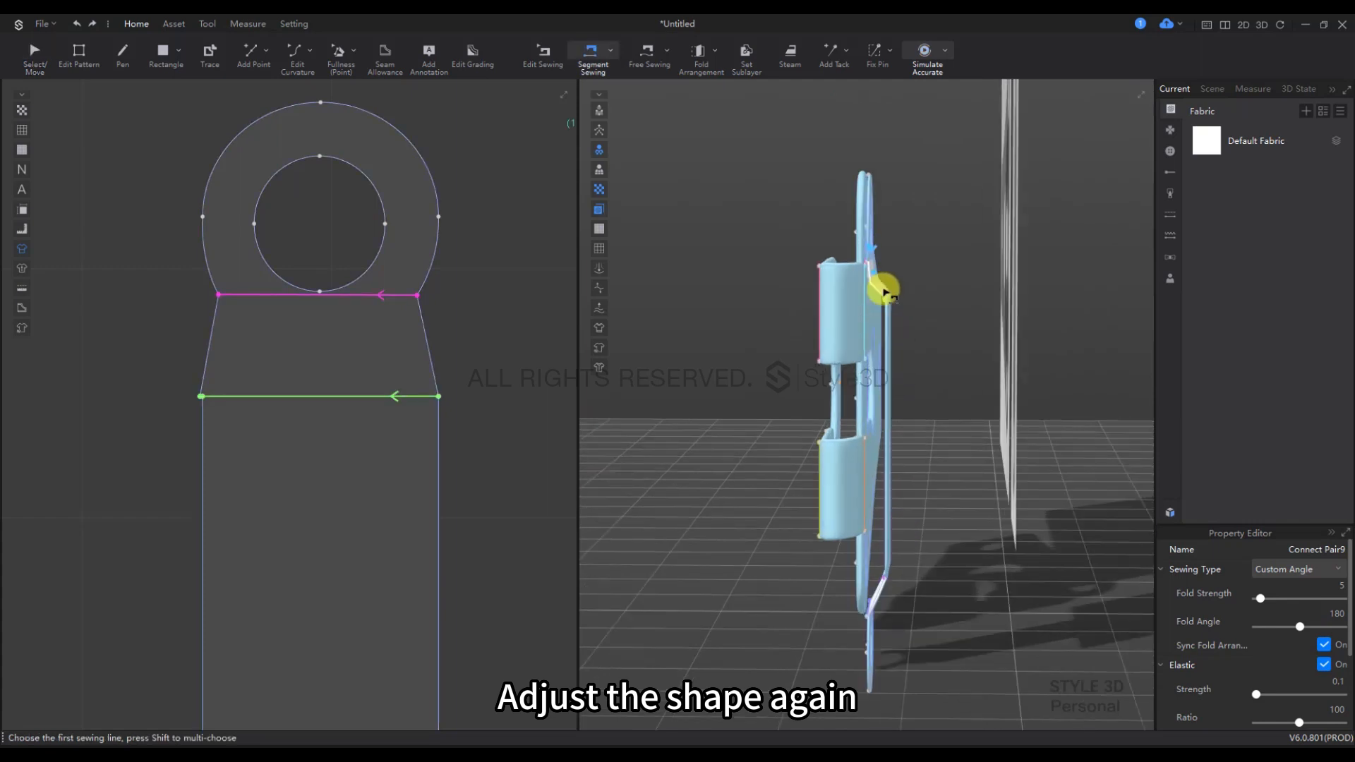
click(877, 147)
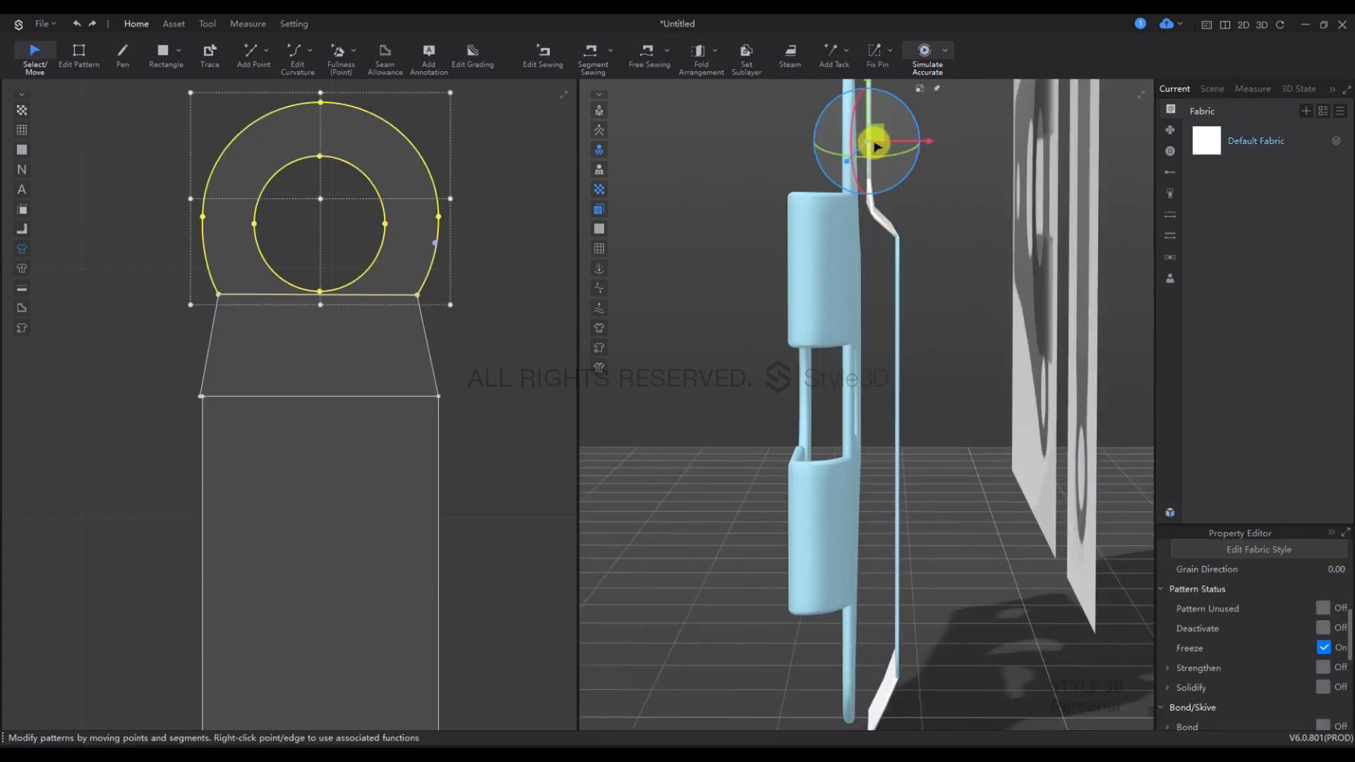
key(space)
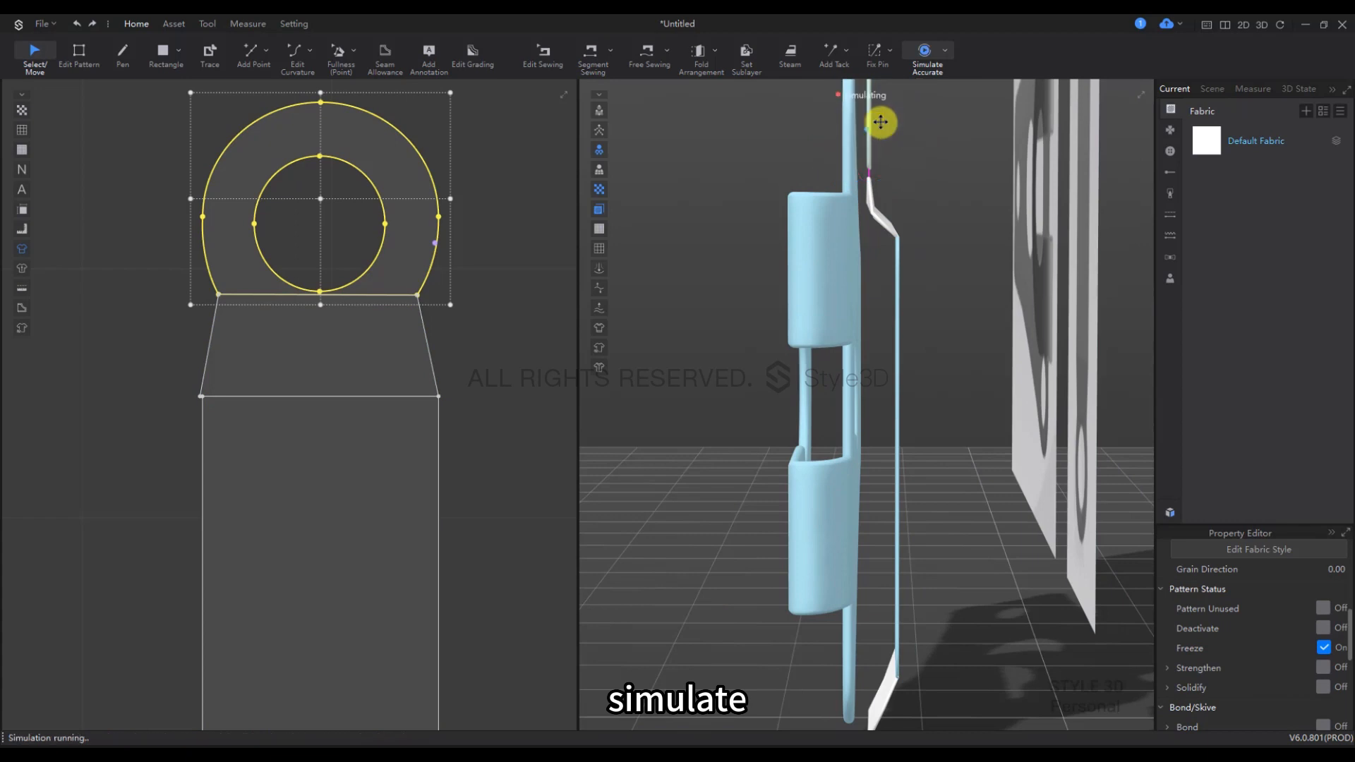
key(space)
key(6)
click(928, 590)
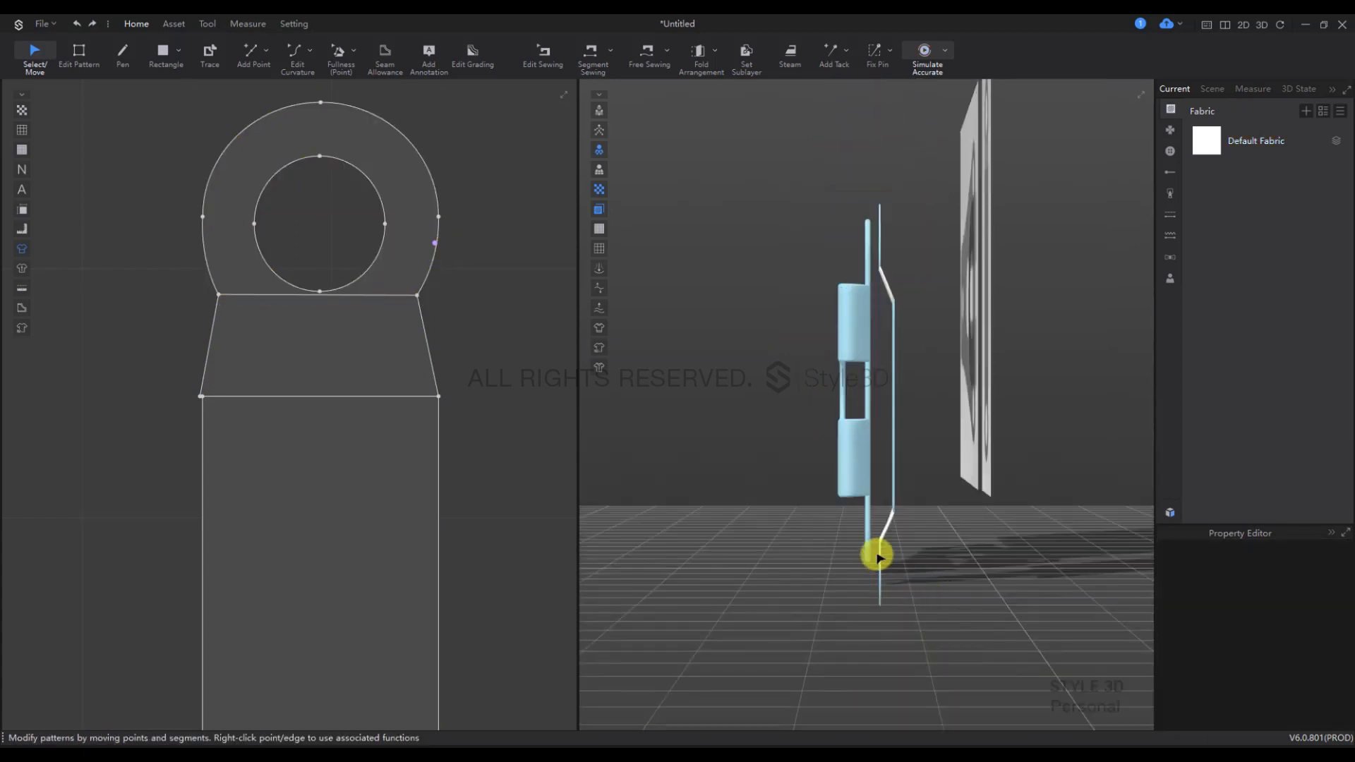
click(882, 564)
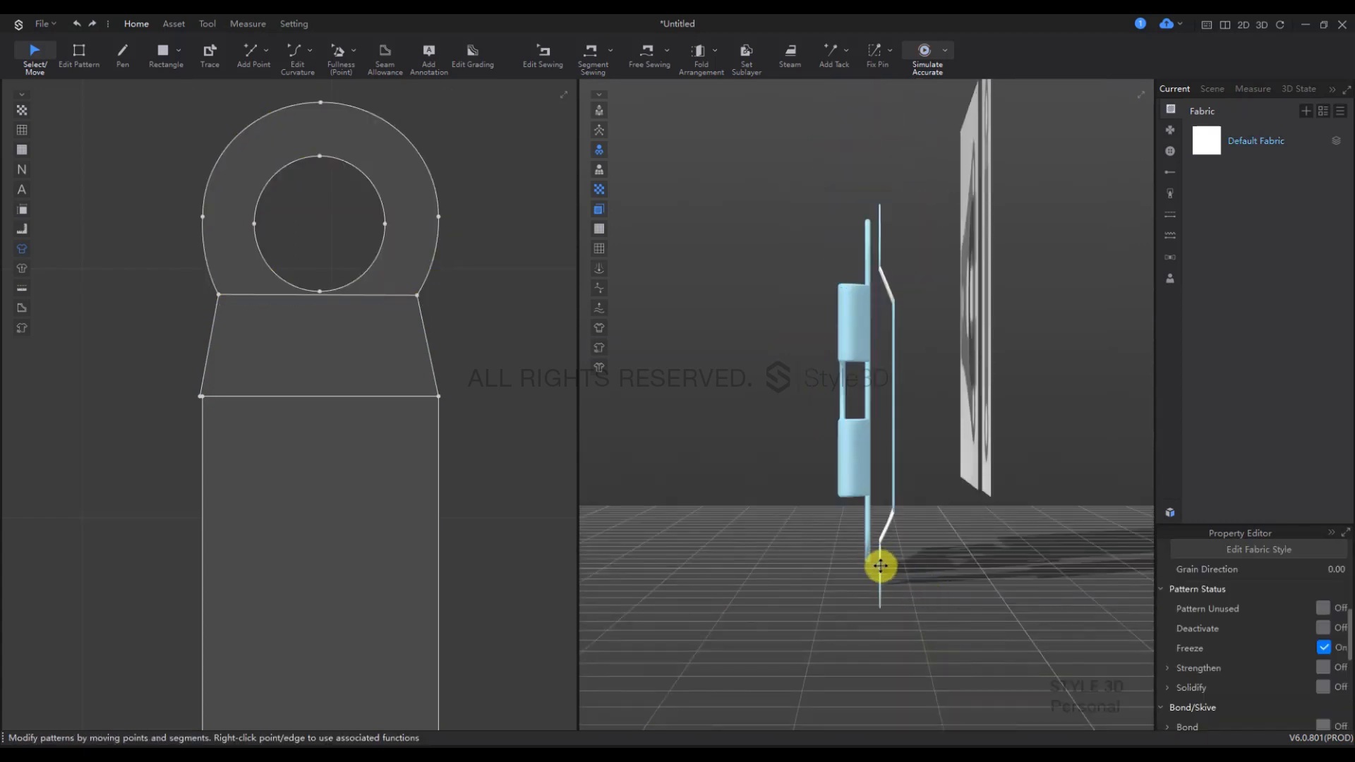
key(space)
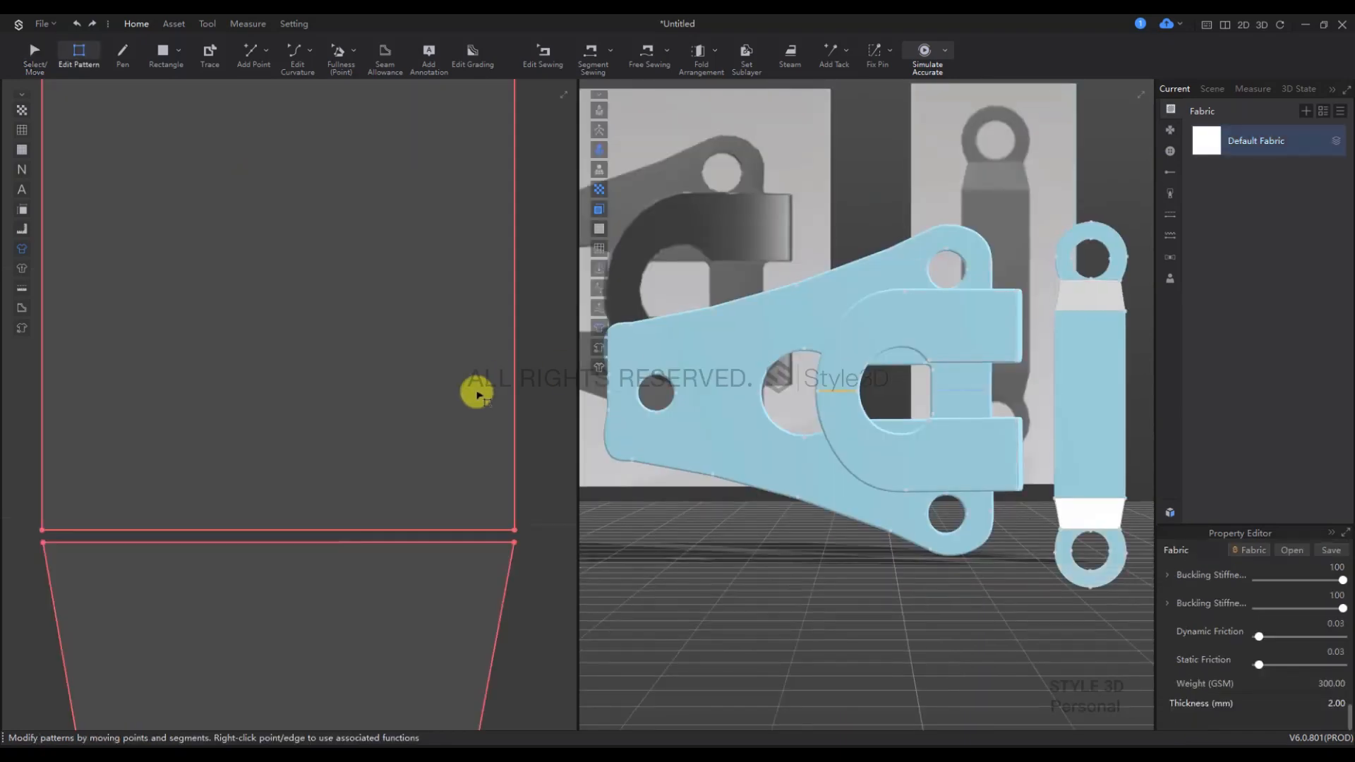
Step: Select the strap's four sewing lines, delete their normal map and set their 3D seamline thickness to 0
click(544, 53)
scroll(443, 494, down, 3)
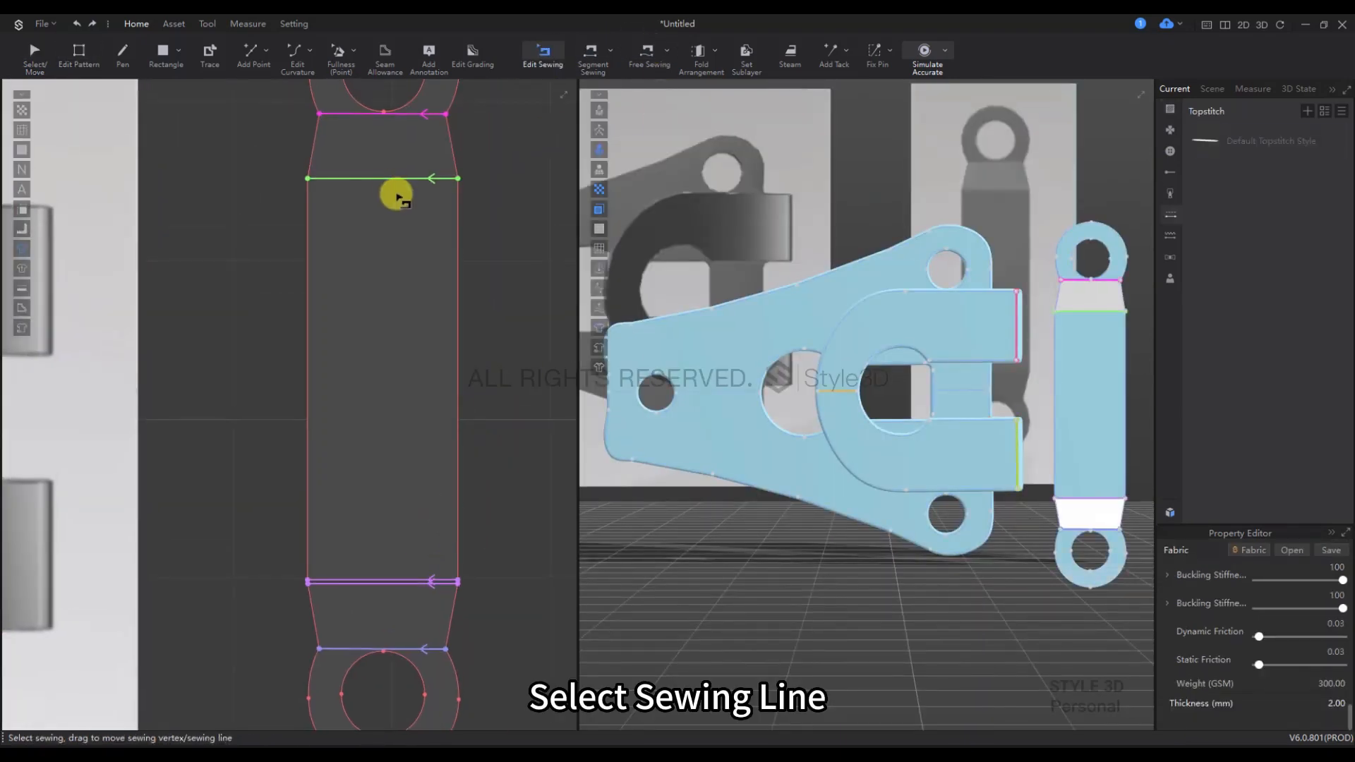
scroll(393, 191, down, 3)
click(424, 157)
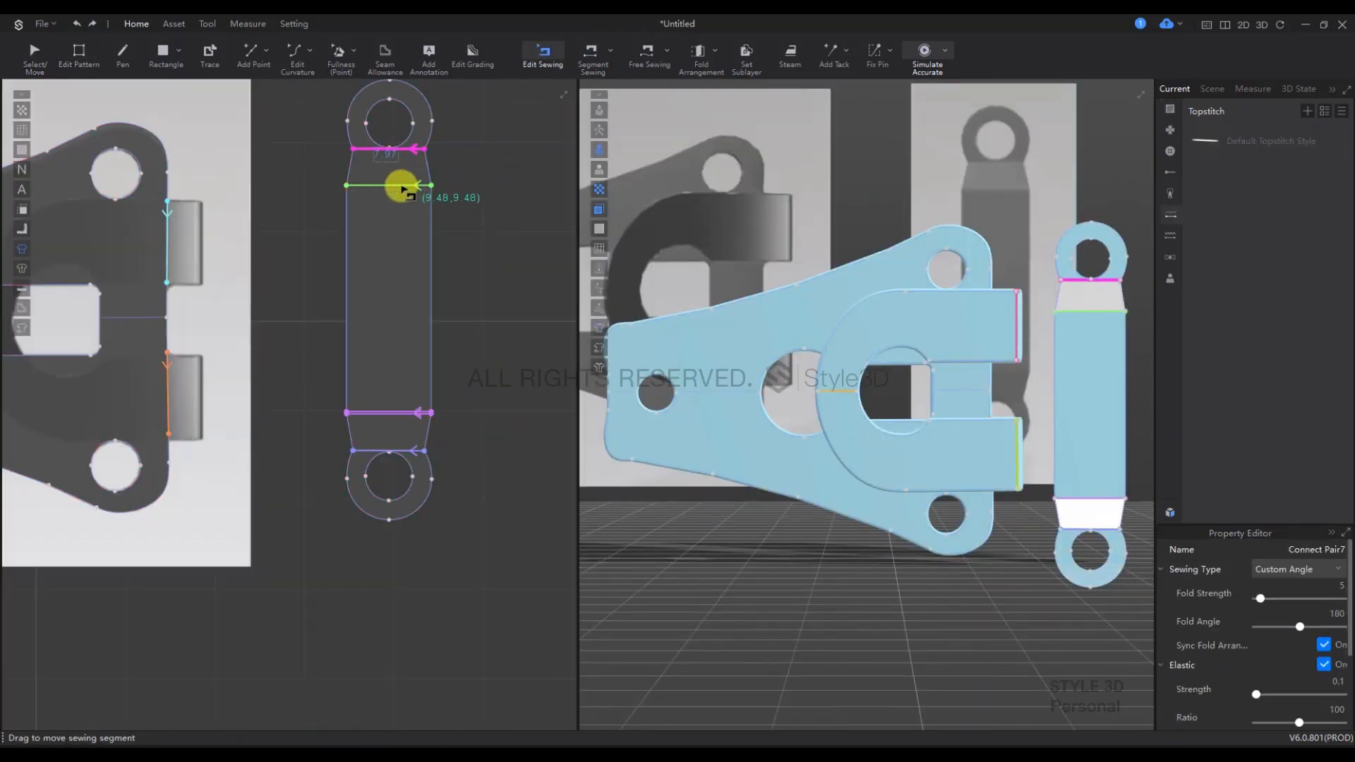
click(409, 198)
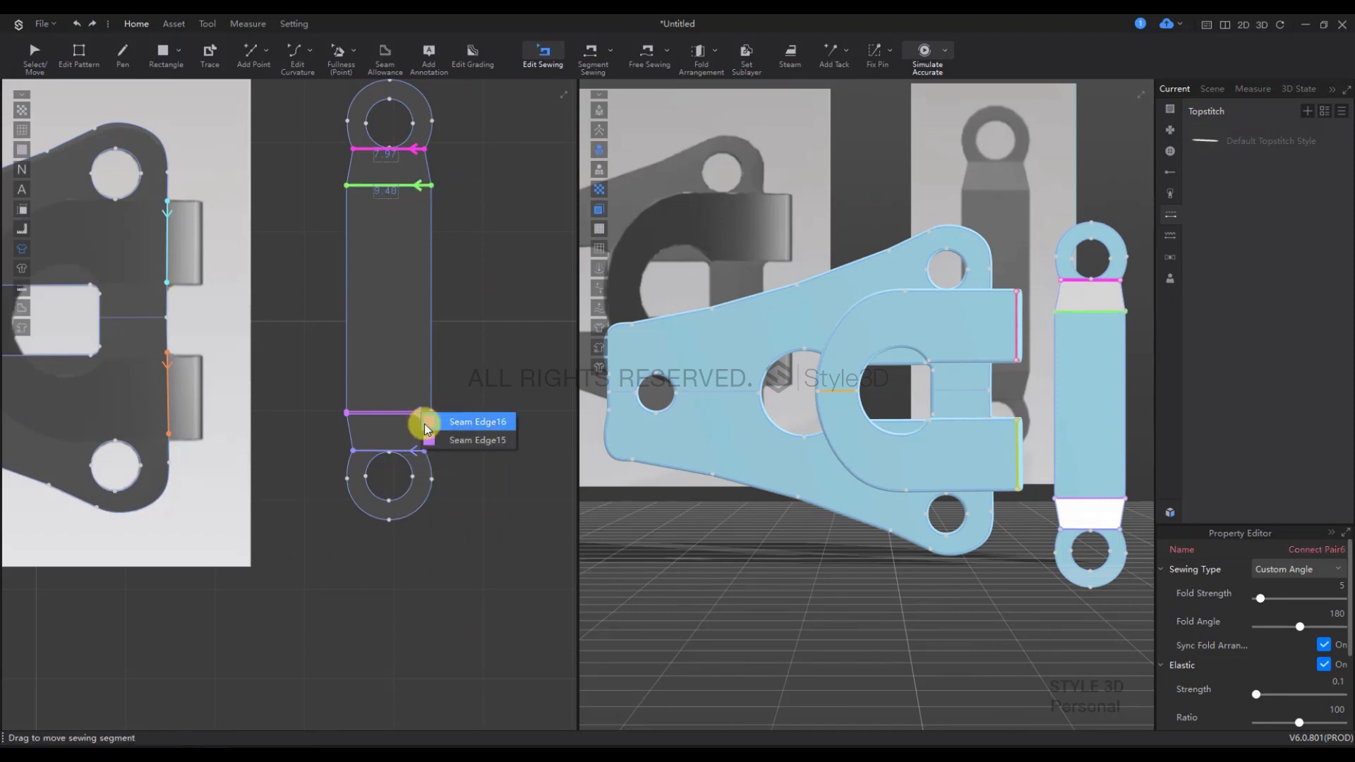
click(416, 452)
click(478, 480)
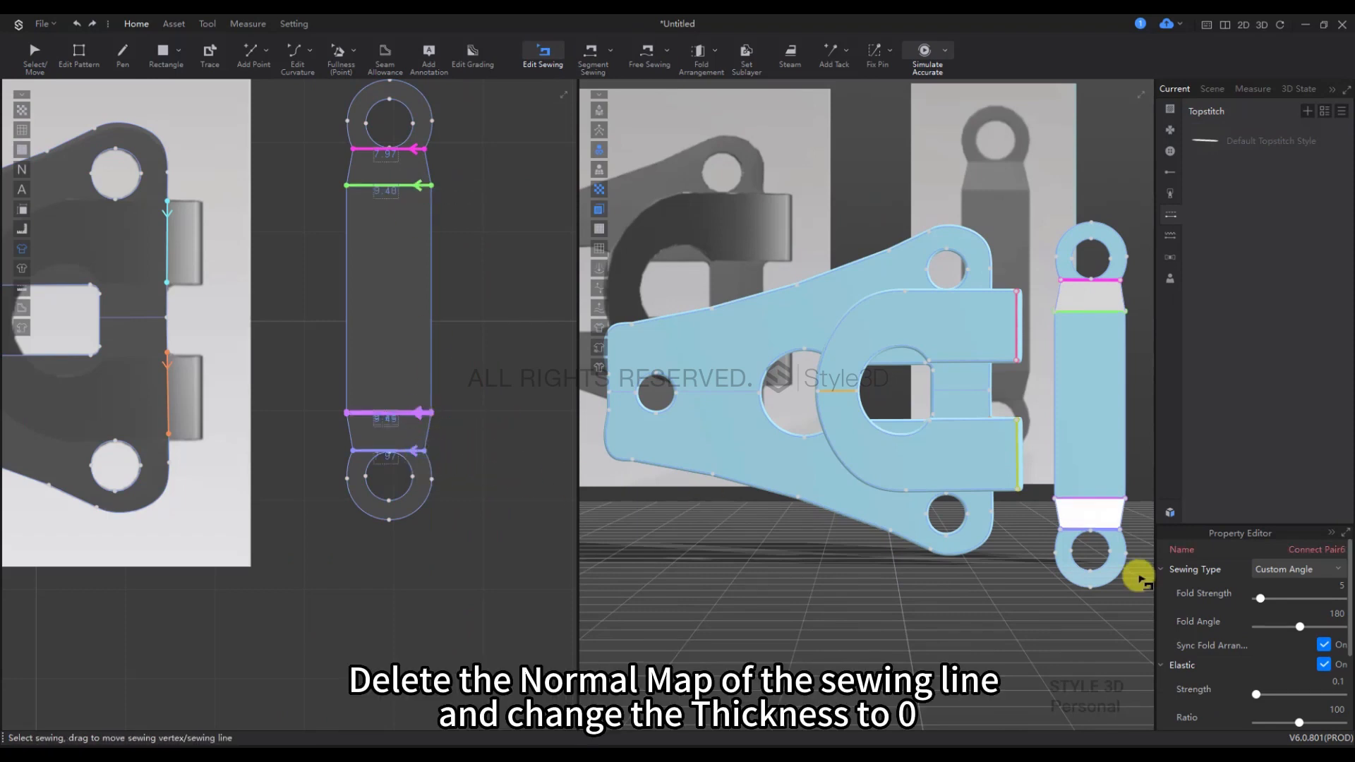
scroll(1300, 678, down, 3)
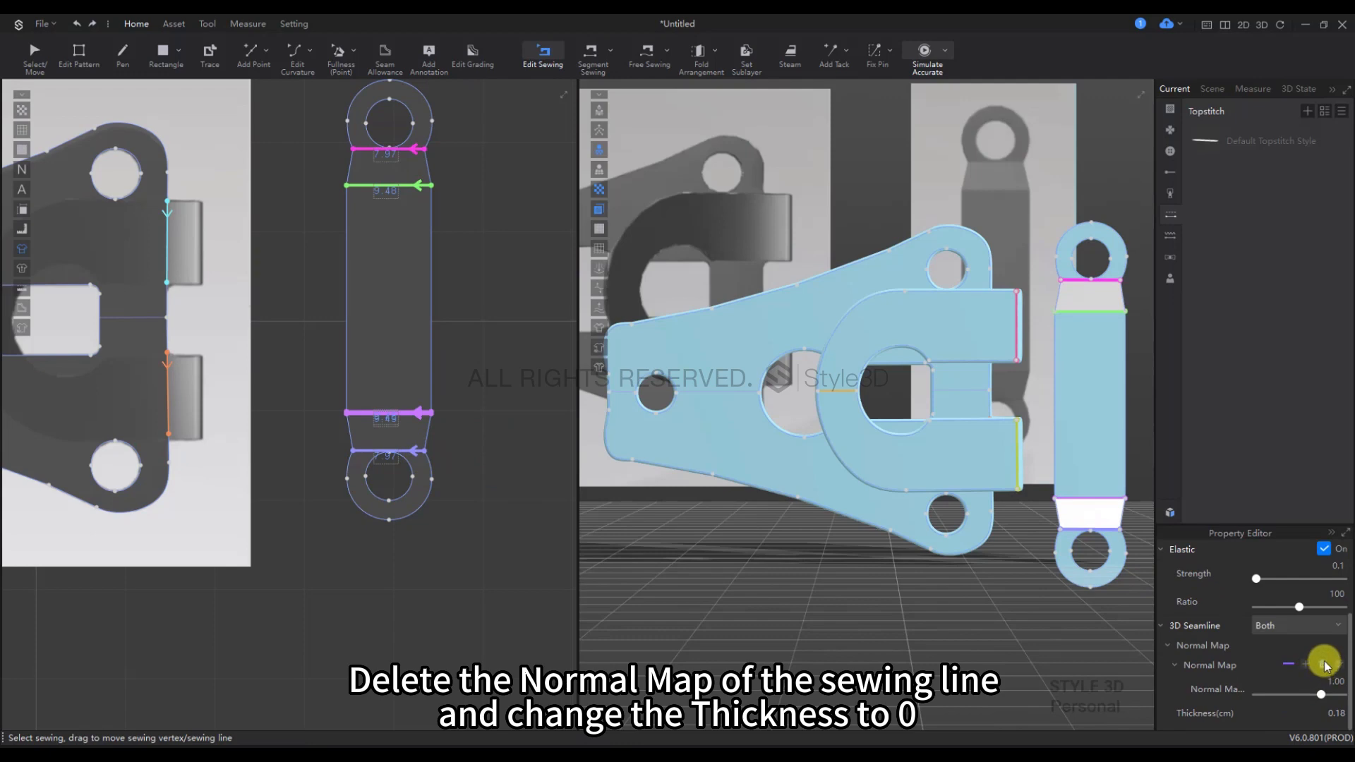
click(1323, 664)
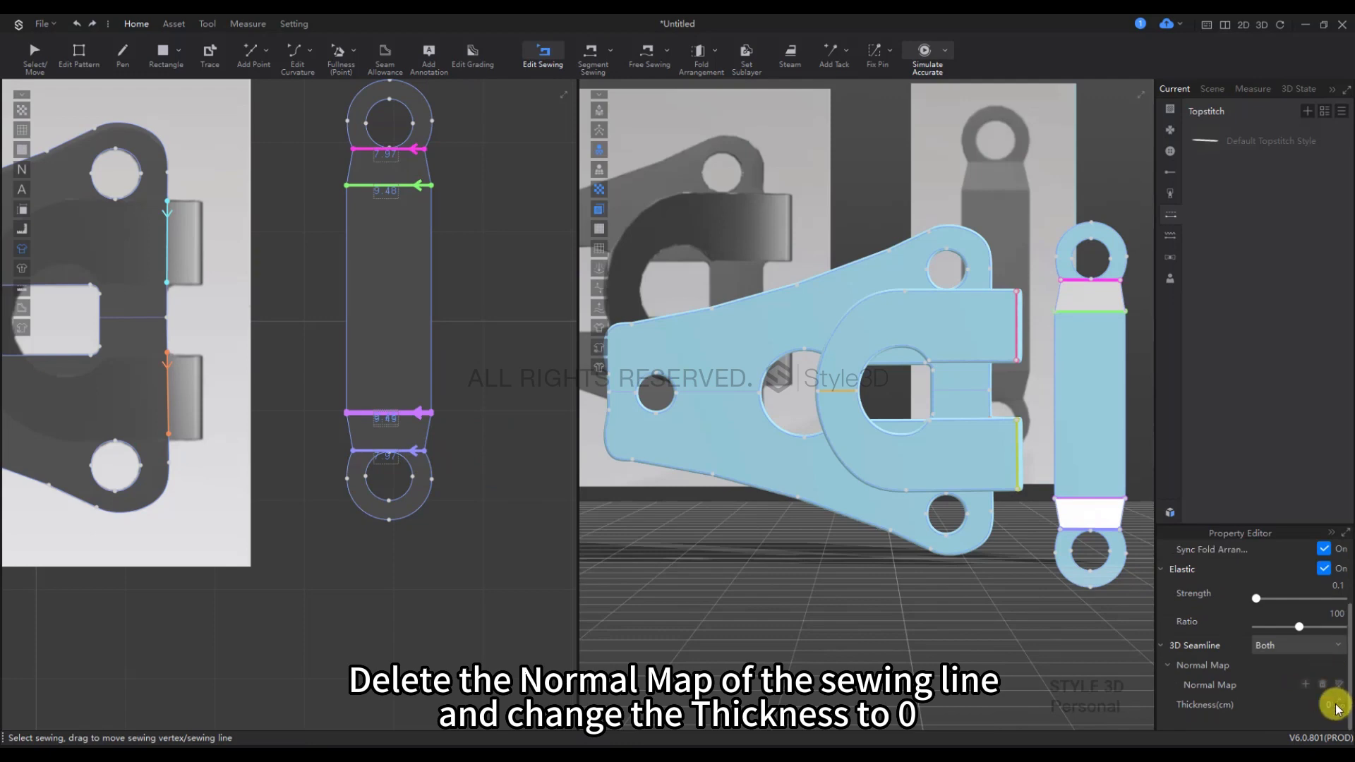
click(479, 432)
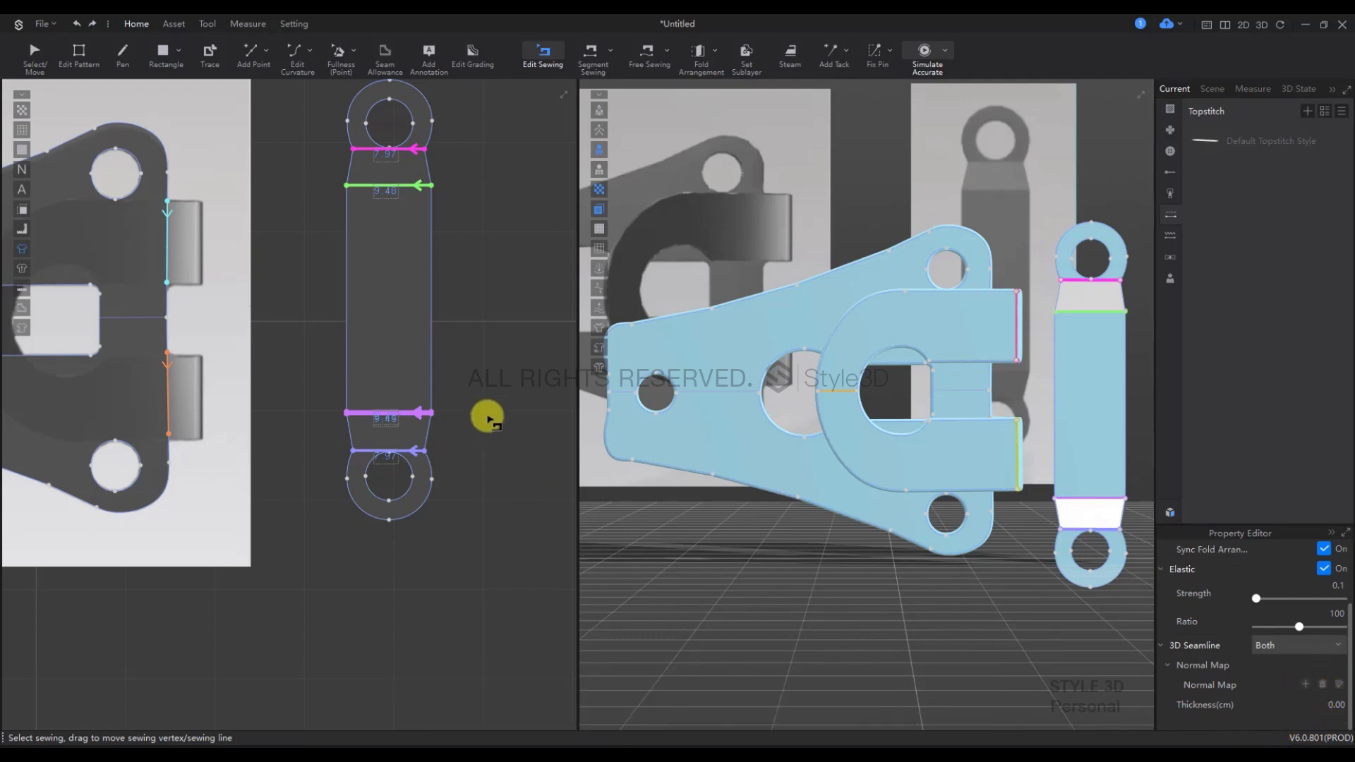
Step: Simulate the strap, strengthen its two trapezoid patterns and hide the style colors in 3D
key(space)
right_click(1015, 499)
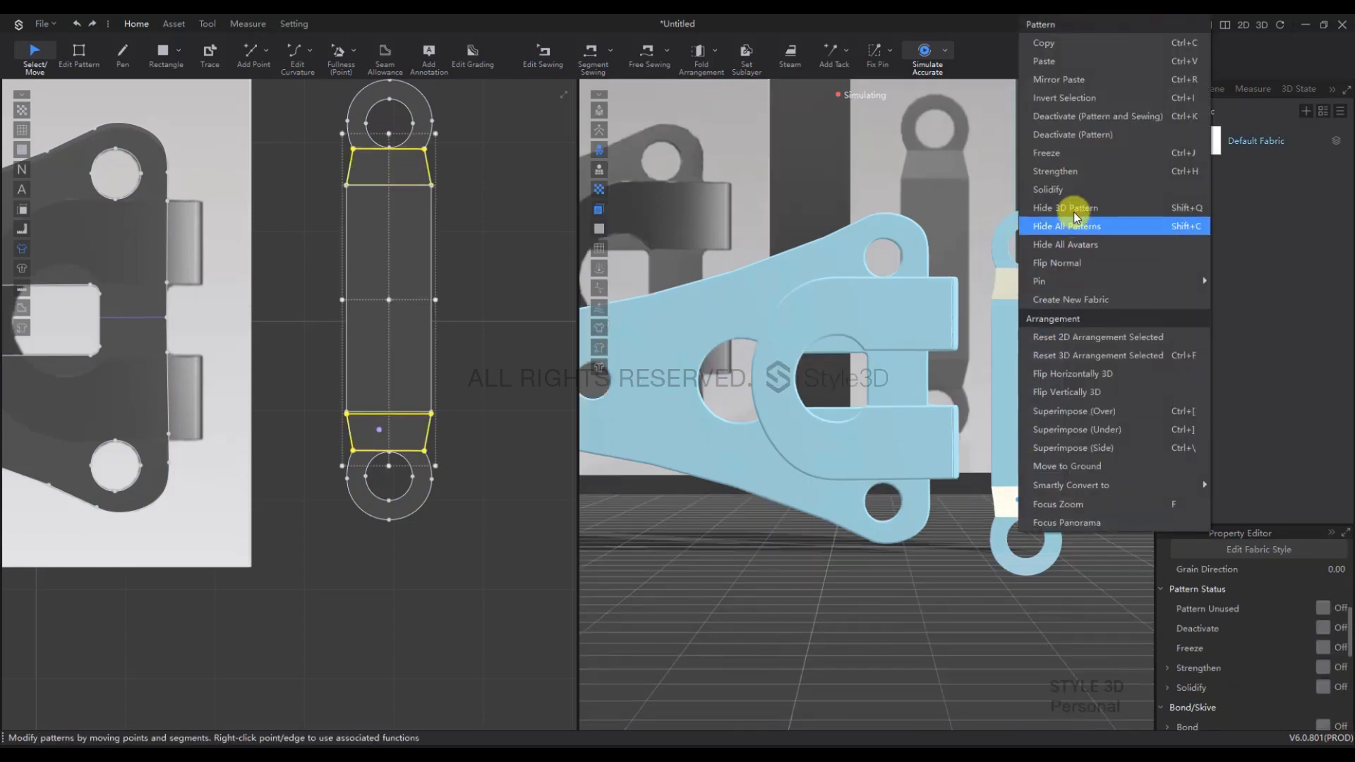
click(1076, 172)
click(1080, 315)
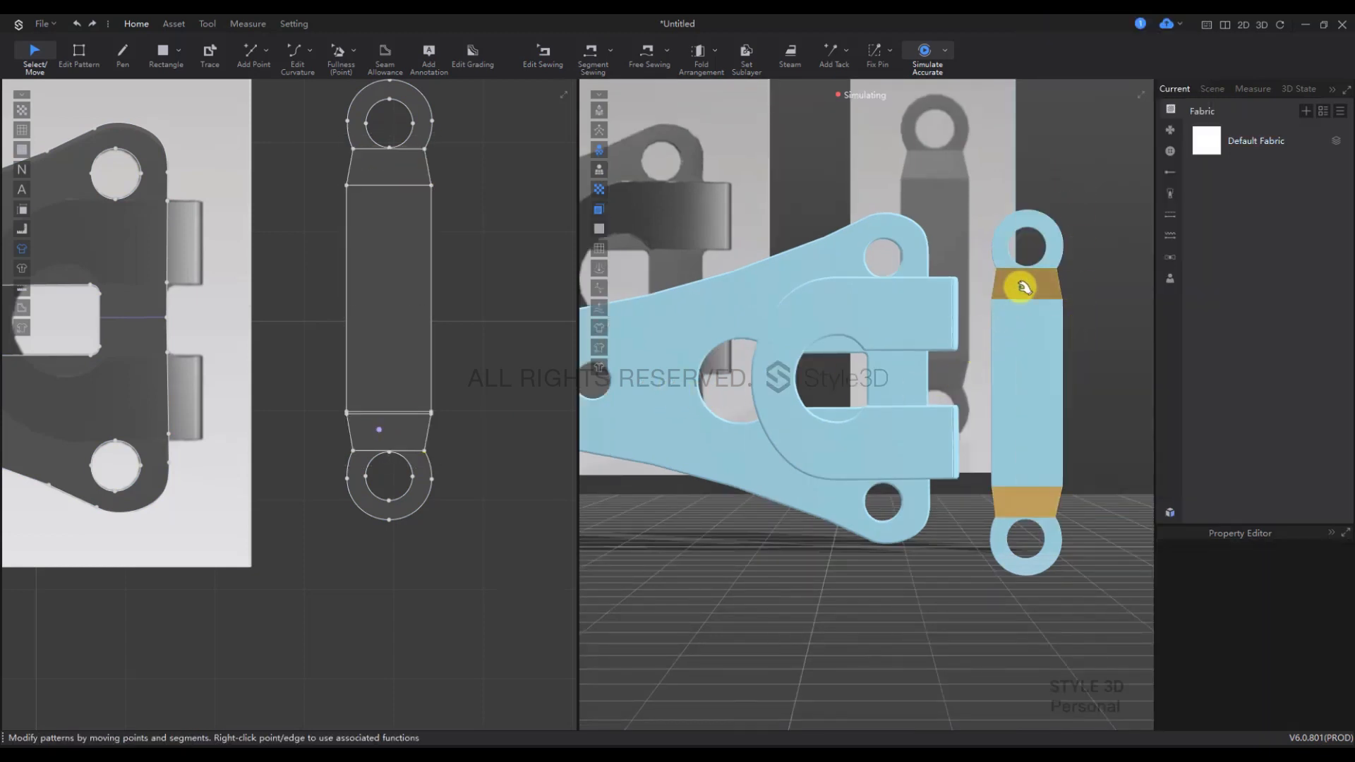
click(602, 351)
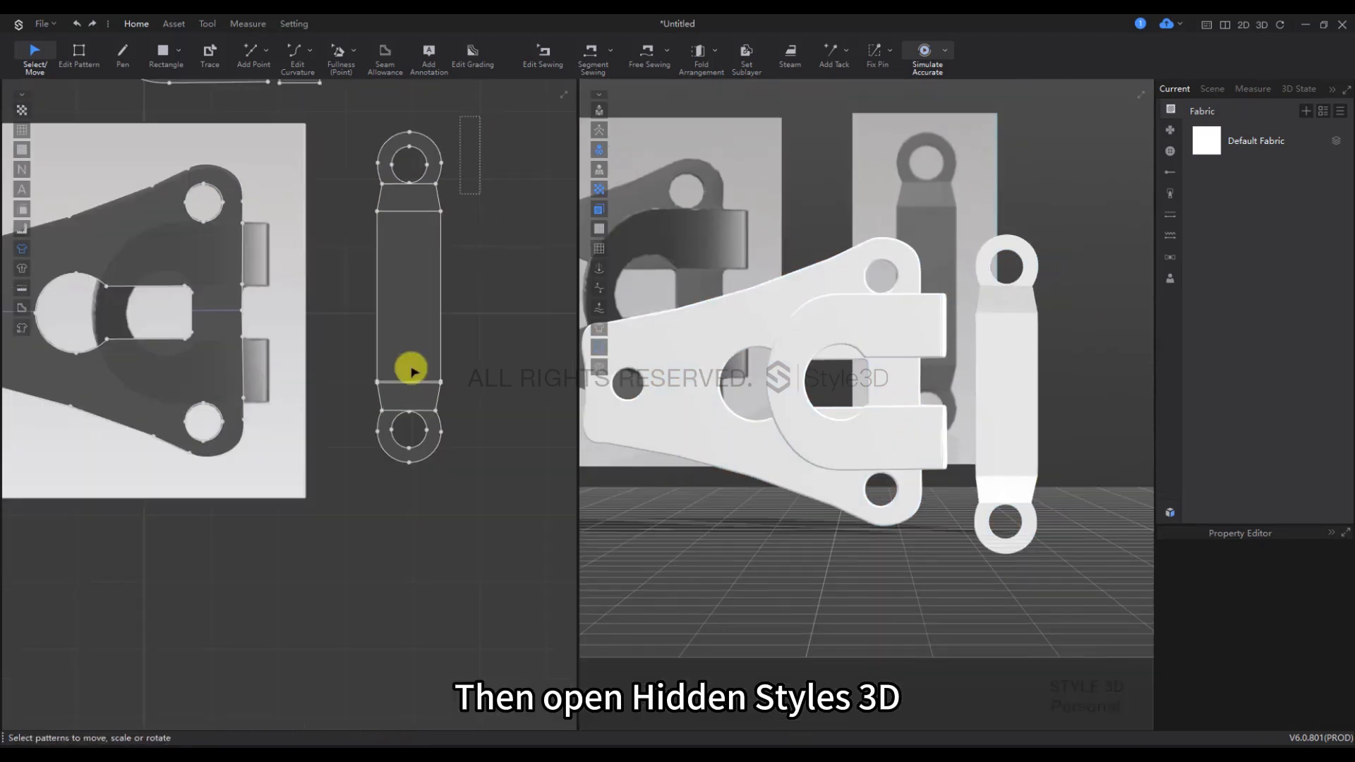
Step: Move the whole strap in 3D so it crosses the plate at the loop's rounded end, and simulate
drag(480, 116, 357, 586)
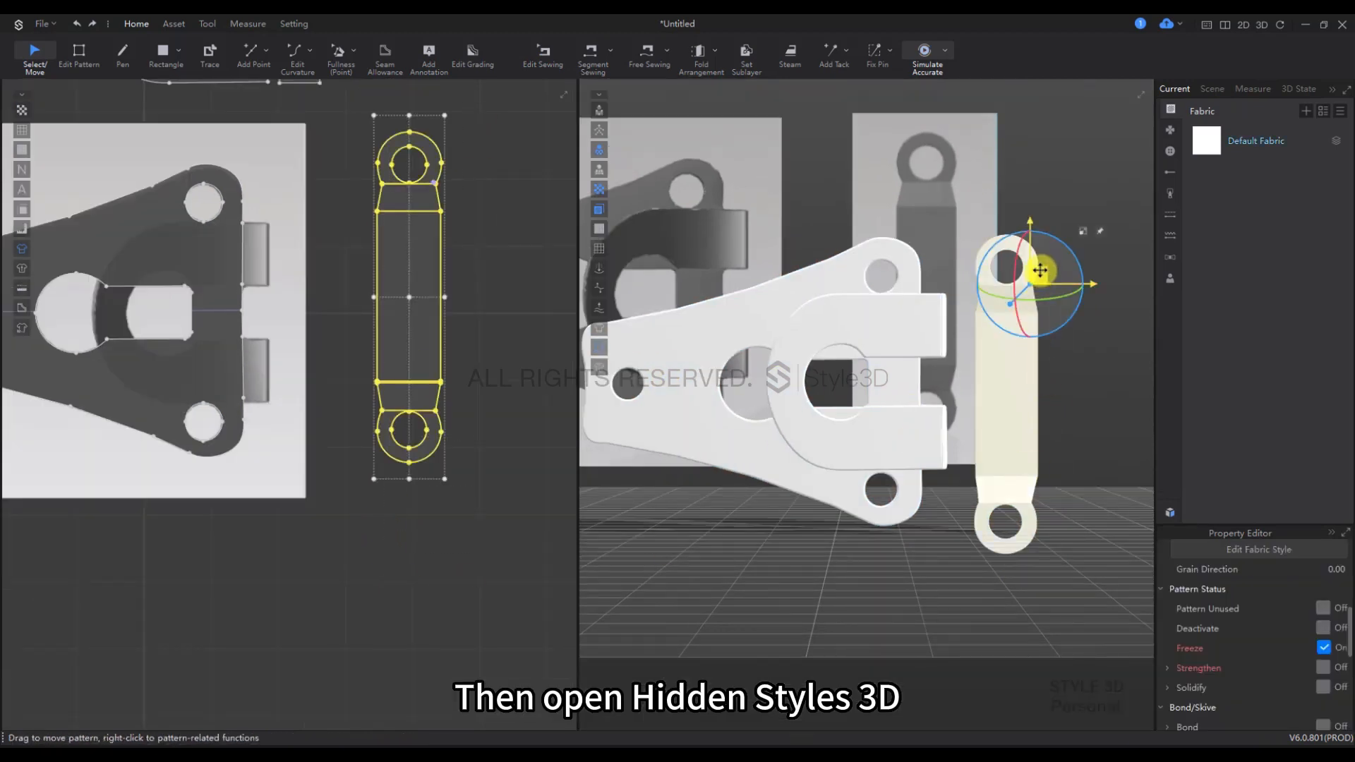
drag(1040, 271, 809, 262)
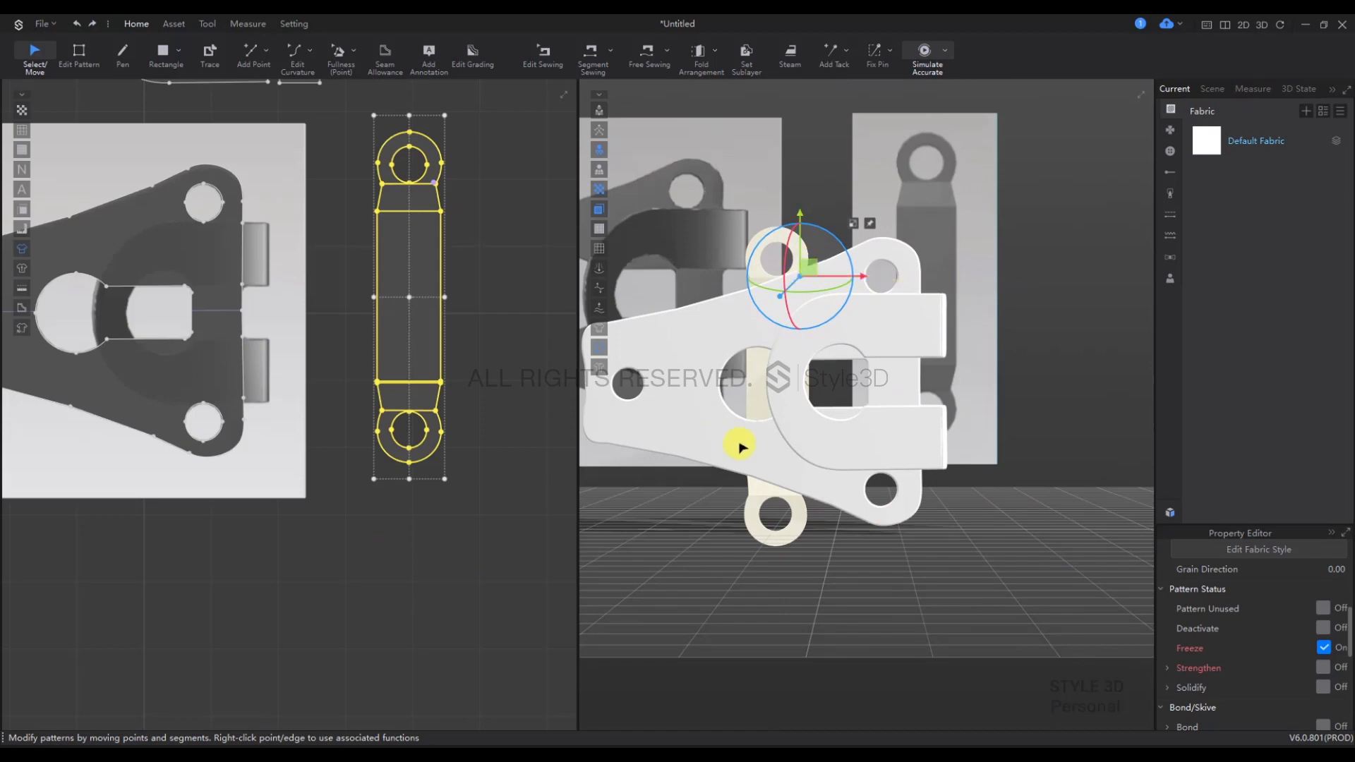
right_drag(741, 447, 868, 450)
drag(812, 269, 844, 263)
right_drag(888, 375, 727, 363)
key(2)
scroll(816, 487, down, 5)
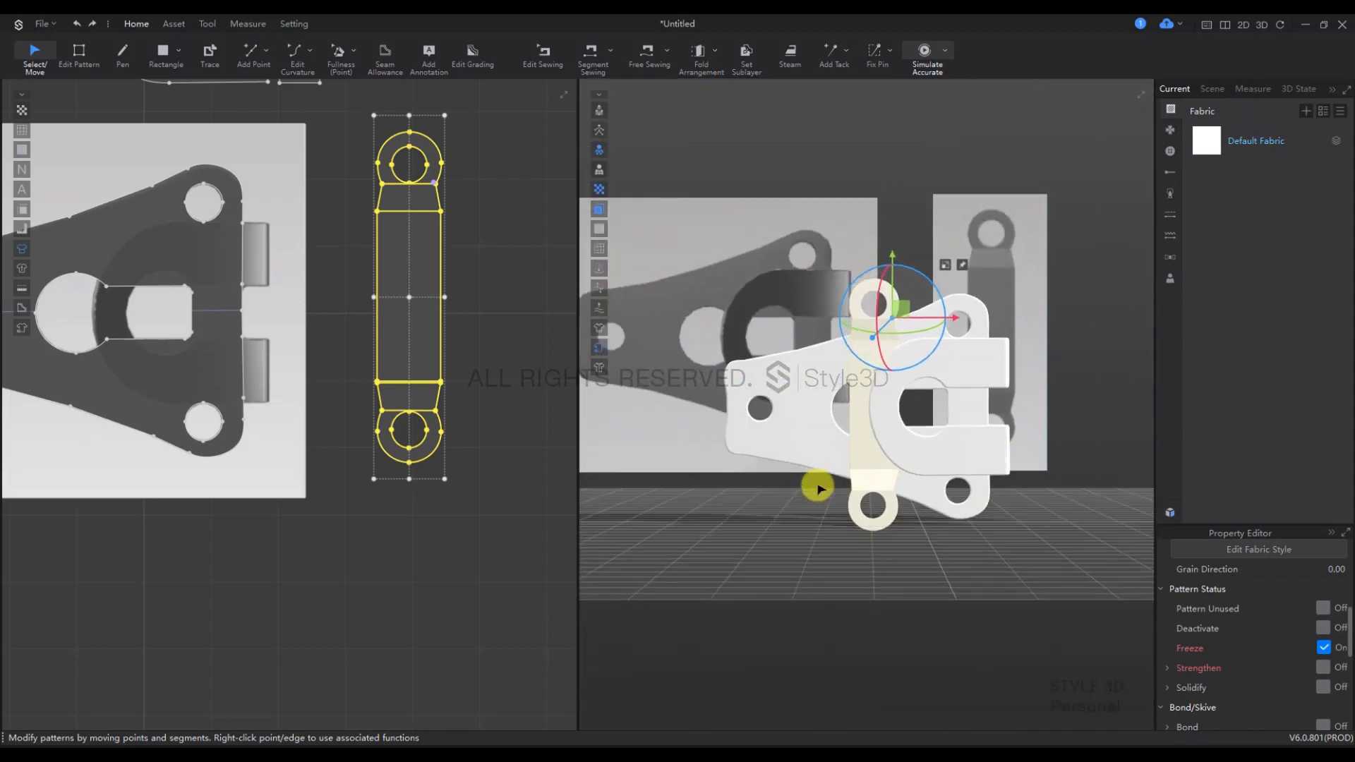
drag(902, 308, 911, 311)
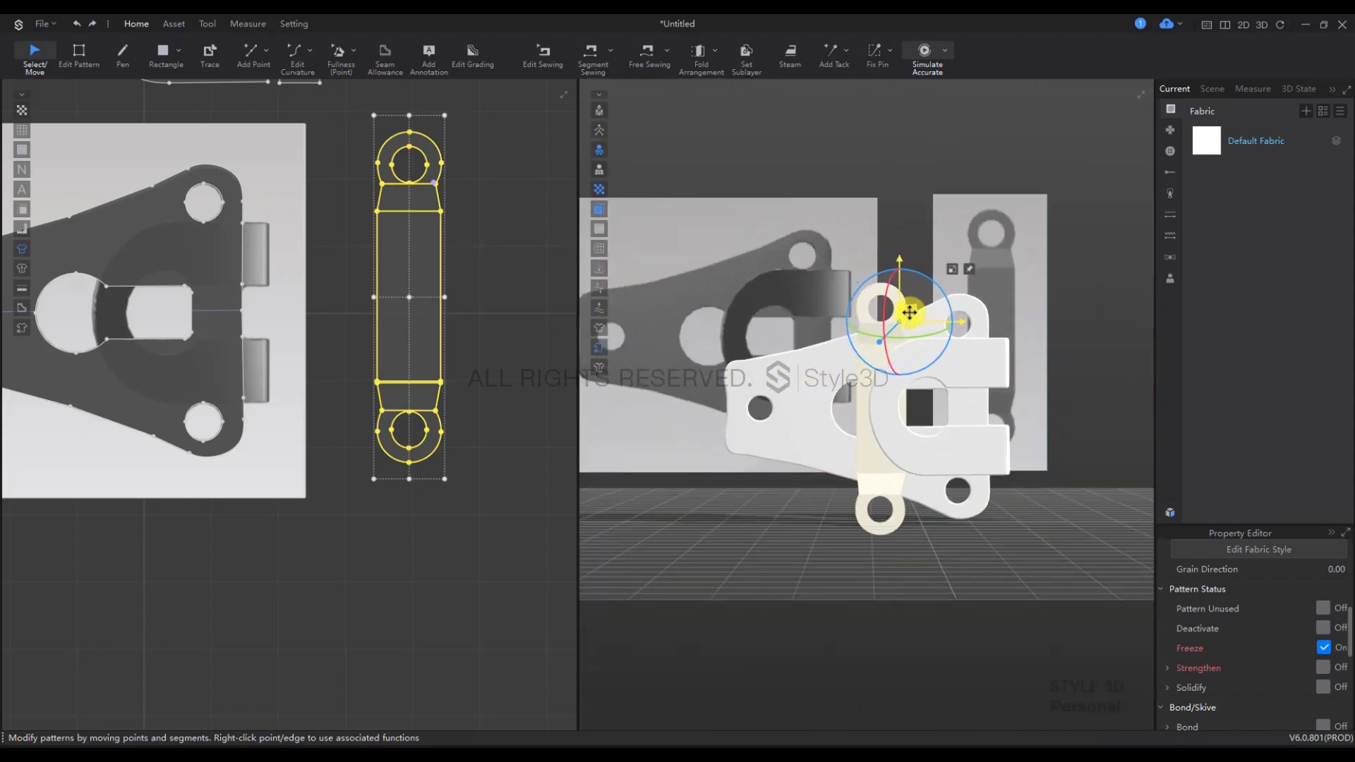
click(778, 617)
key(space)
Step: Give all patterns an extra render thickness of 5 and the default fabric a thickness of 2 mm
key(ctrl+a)
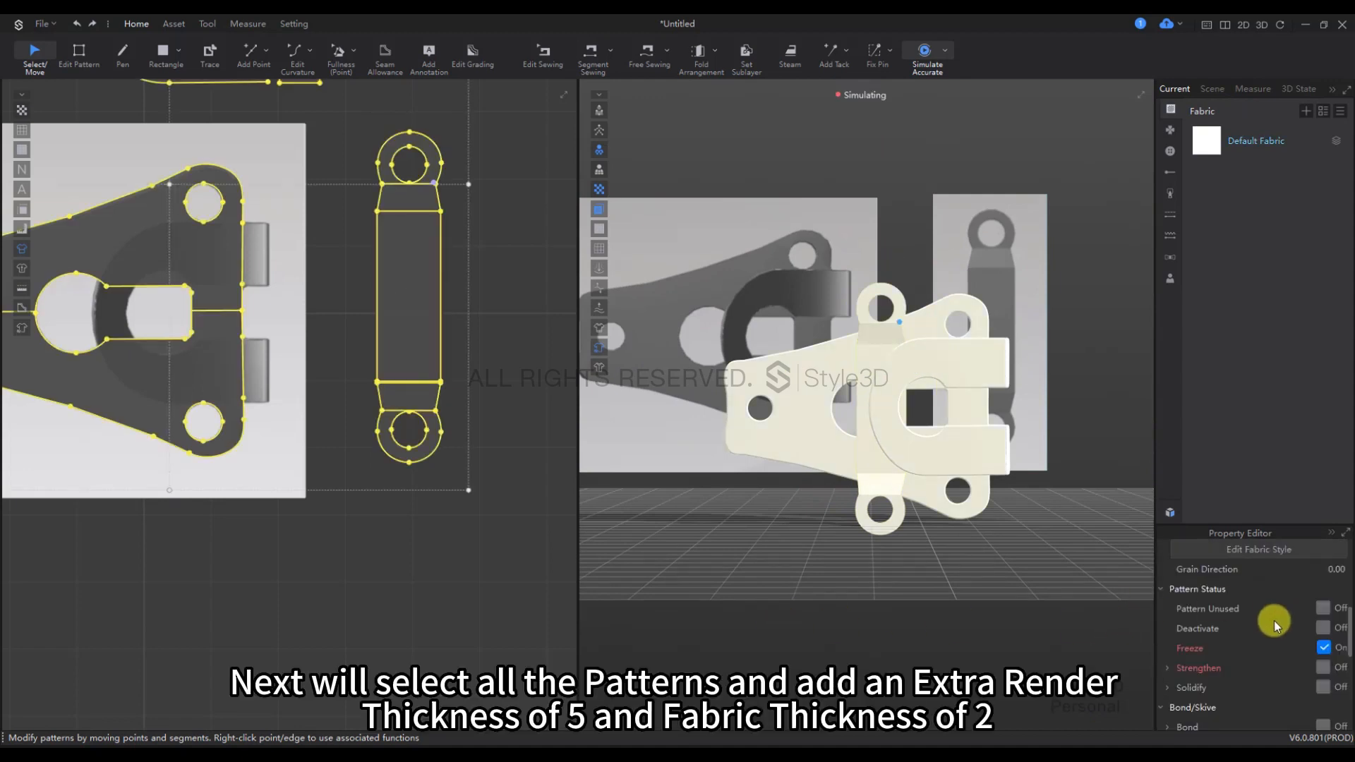
scroll(1300, 661, down, 3)
scroll(1304, 669, up, 3)
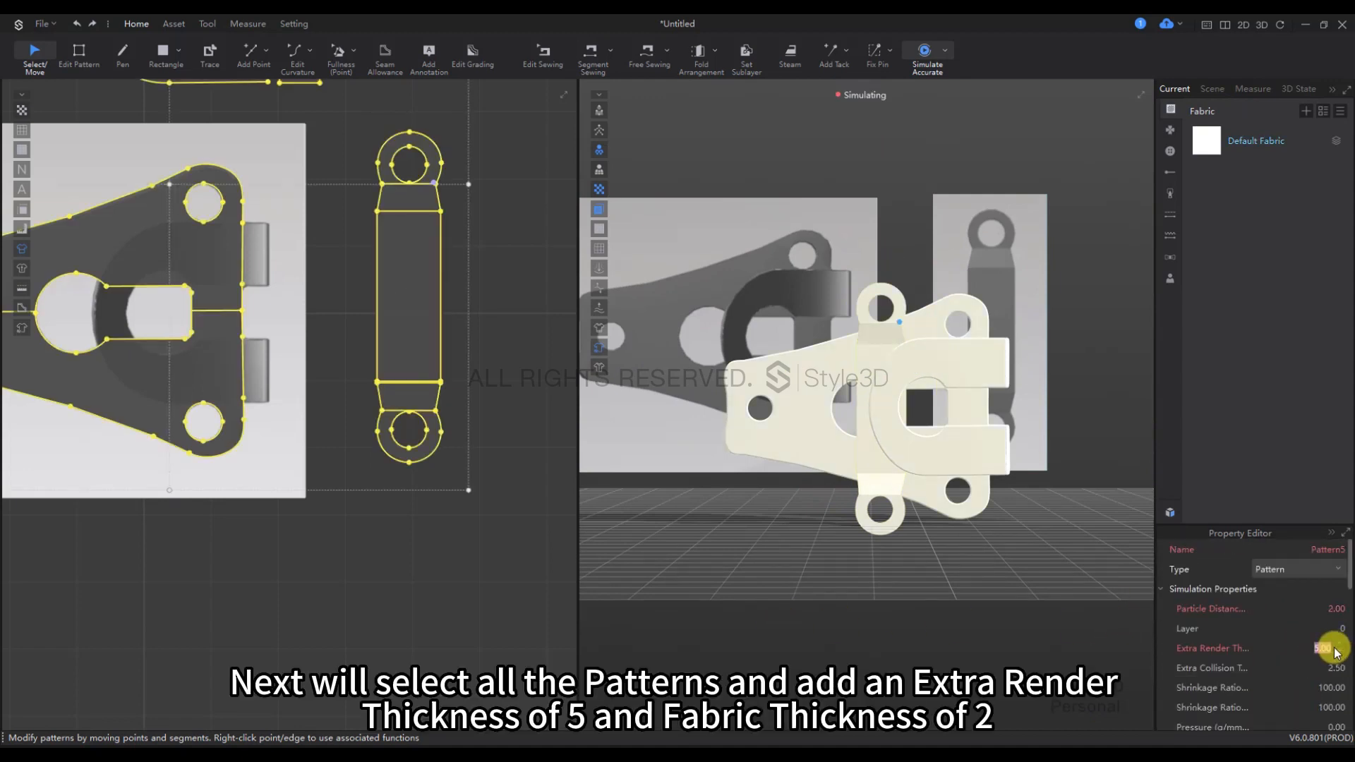
click(1206, 139)
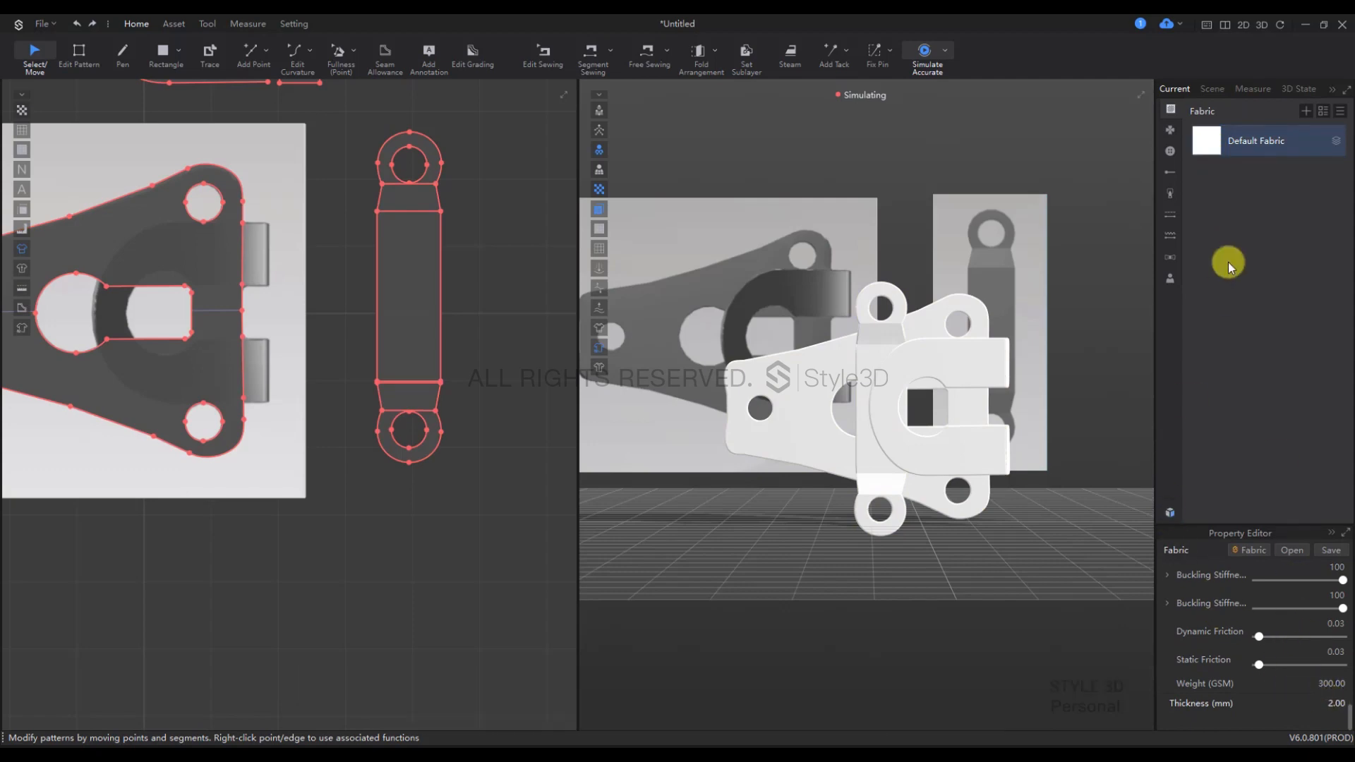
Step: Change the default fabric's front color to Gray 2 (666666)
scroll(1313, 648, up, 5)
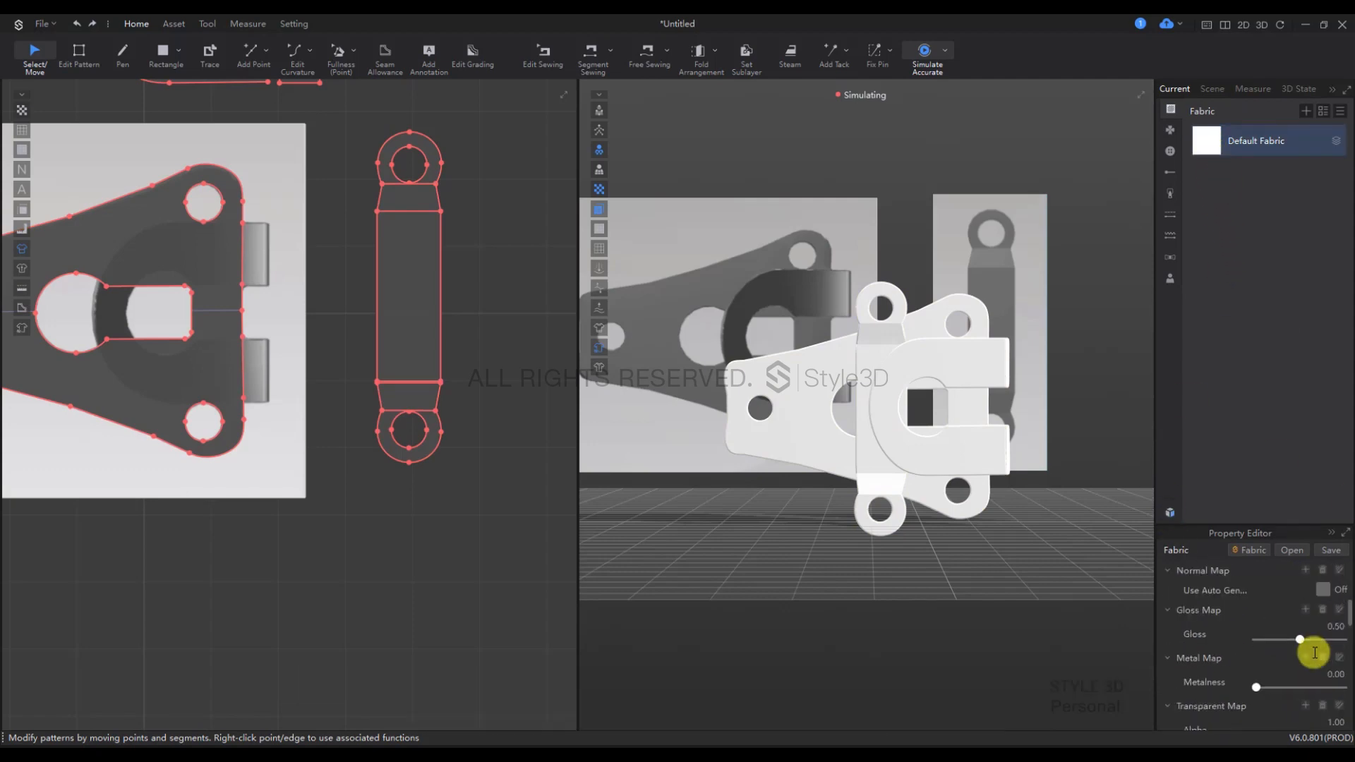
scroll(1310, 658, down, 1)
click(1315, 669)
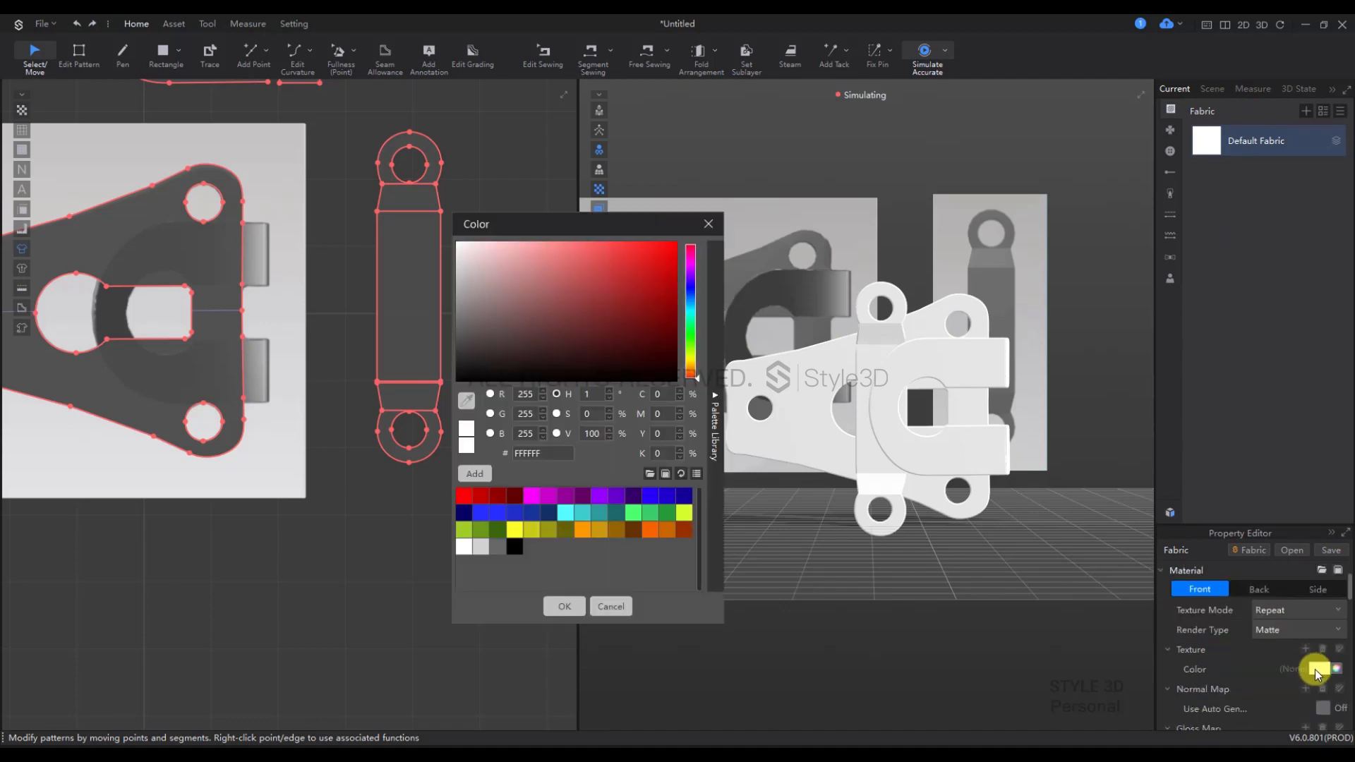
click(522, 550)
click(563, 608)
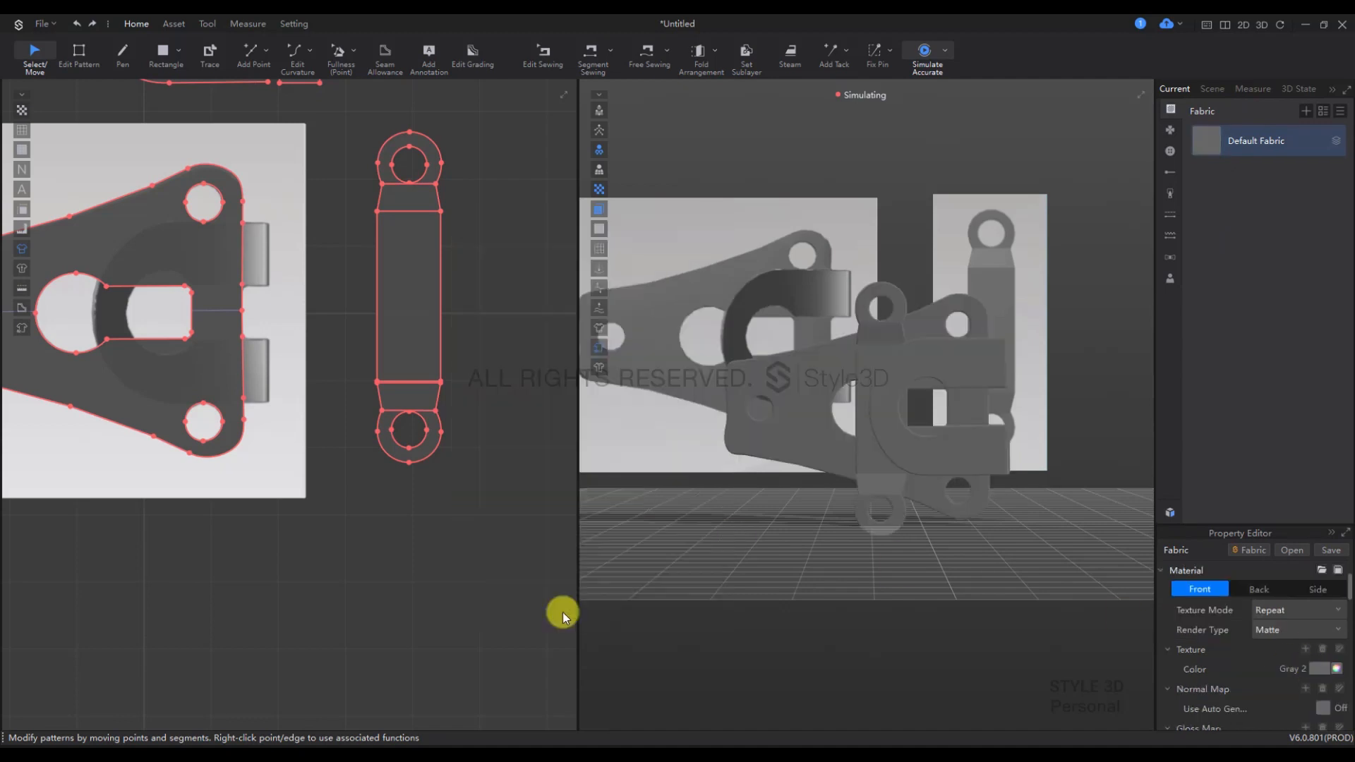
Step: Set the fabric's render type to Metal with gloss 1.00 and metalness 0.84
click(1280, 628)
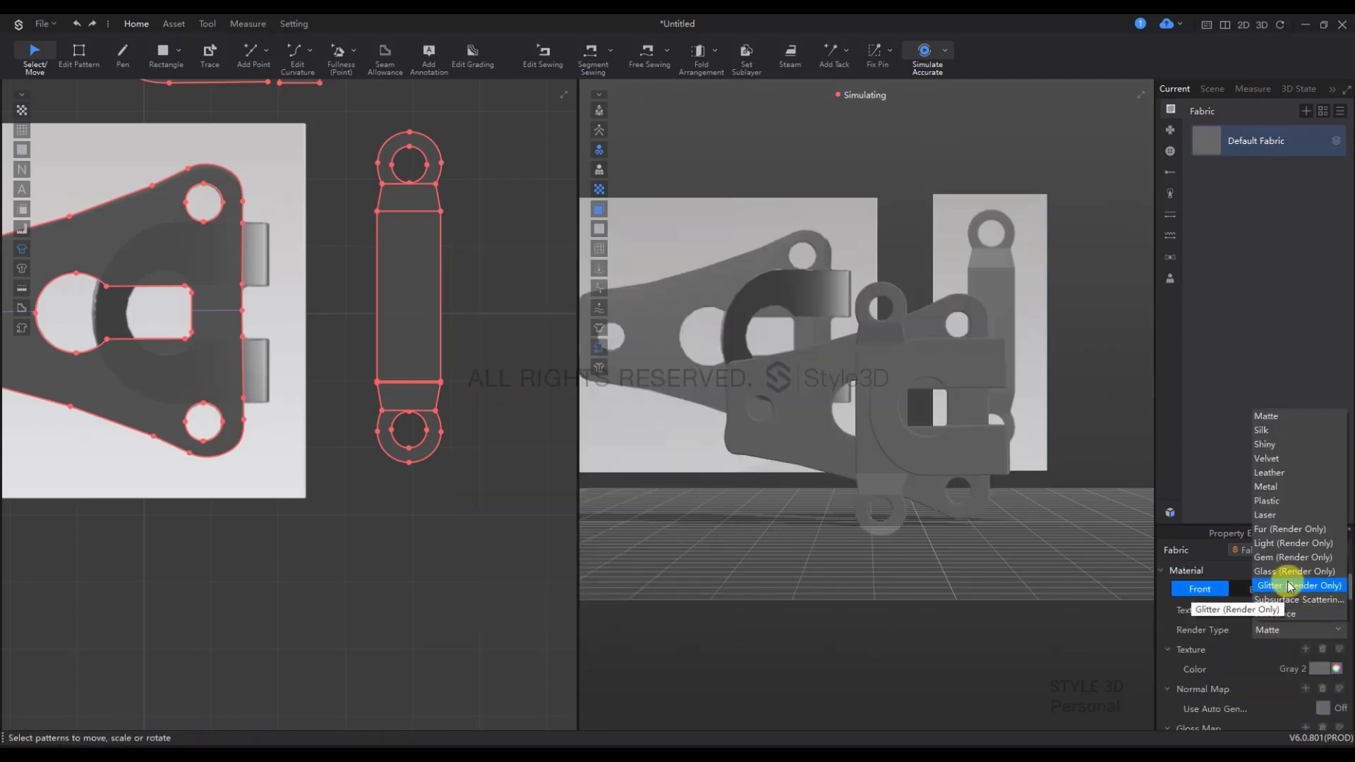
click(1280, 485)
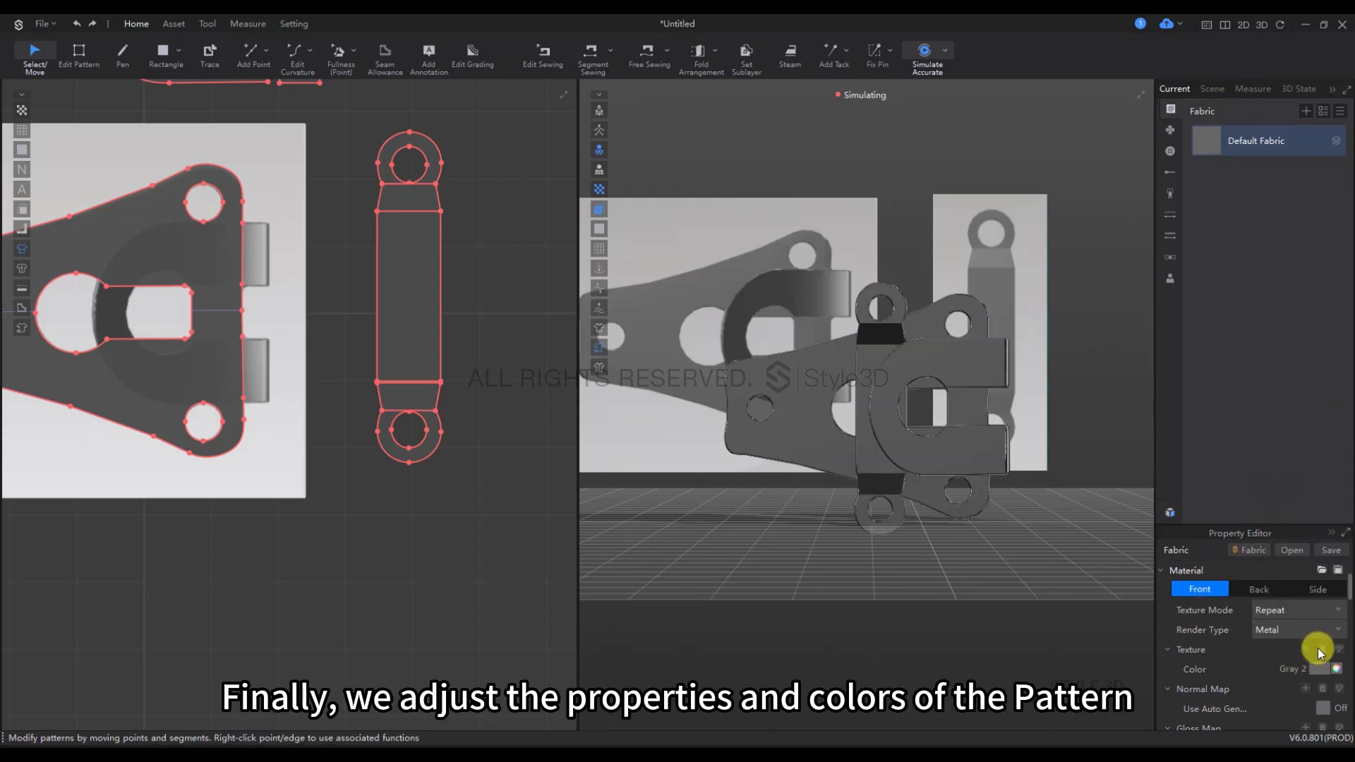
scroll(1314, 667, down, 5)
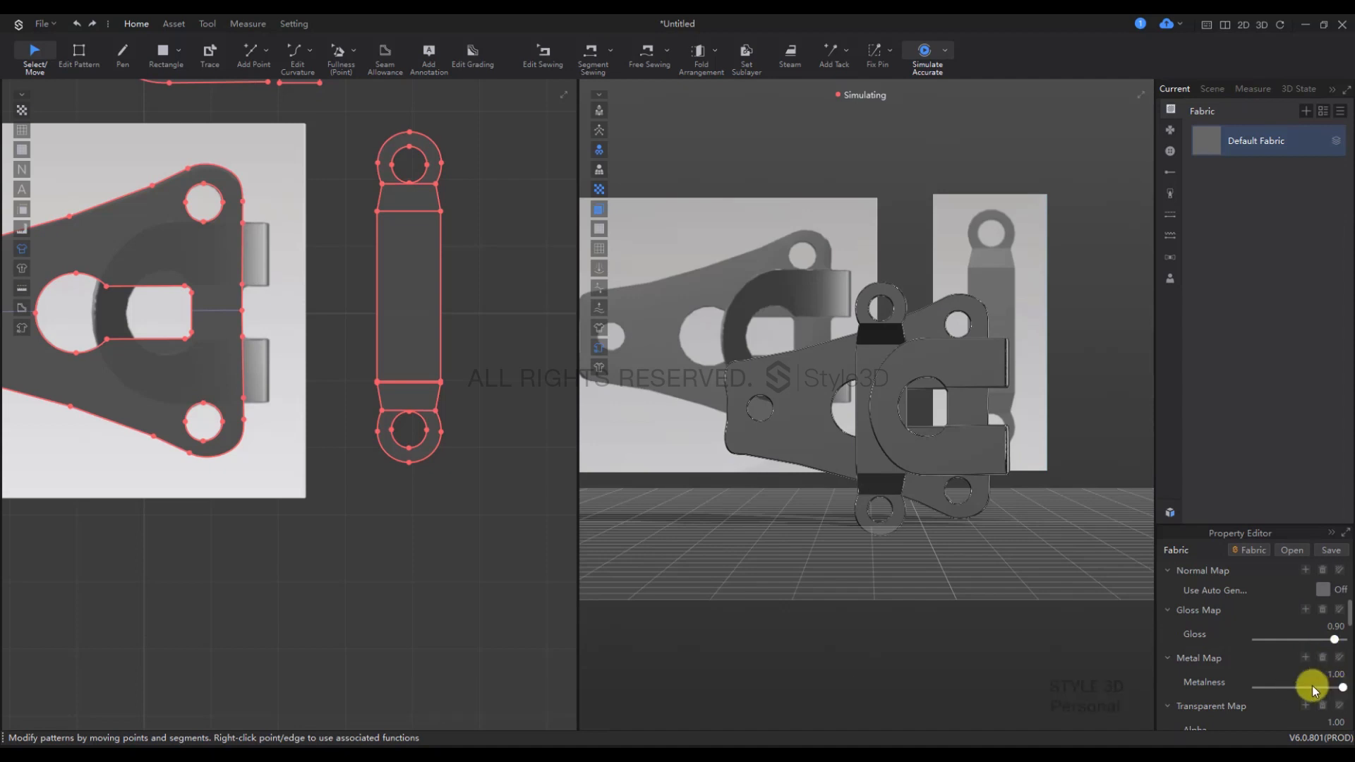
scroll(1332, 596, down, 2)
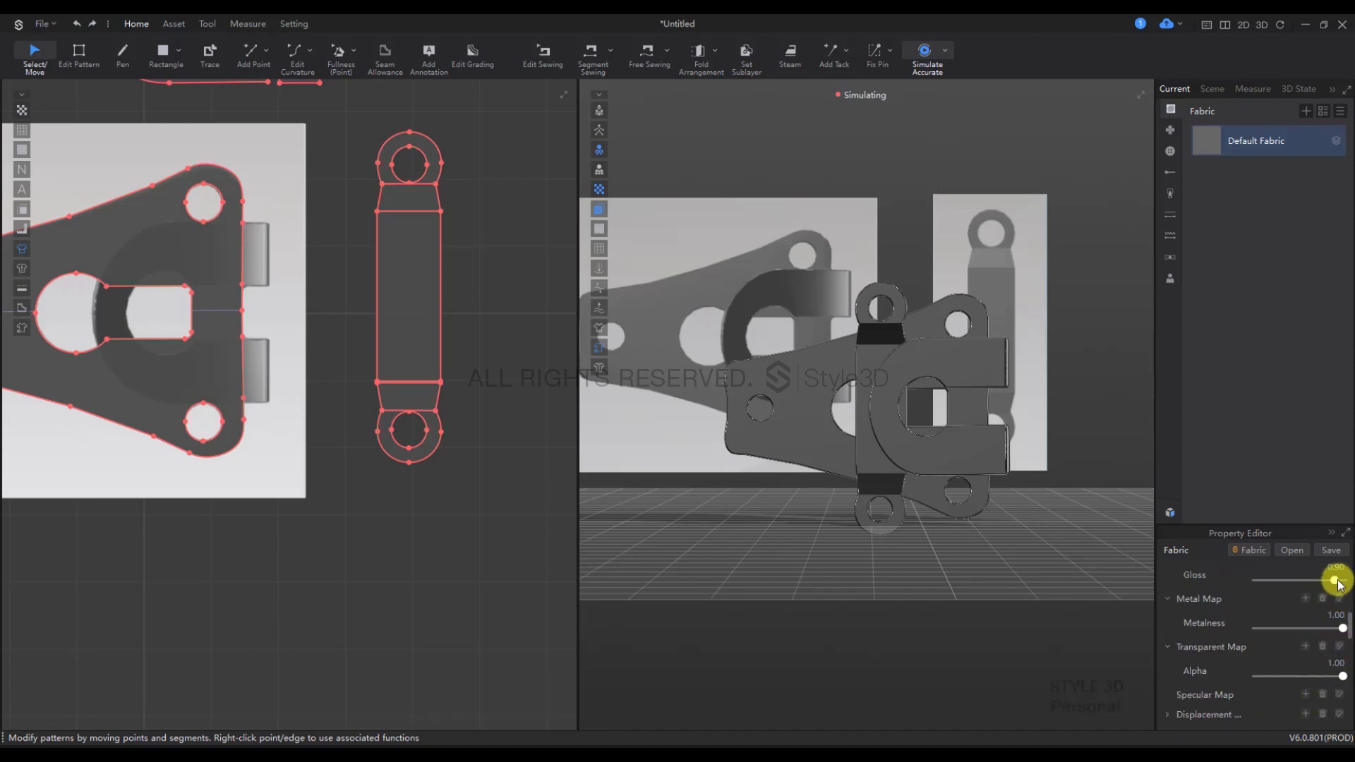
mouse_move(1335, 580)
mouse_down()
mouse_move(1291, 580)
mouse_move(1329, 580)
mouse_up()
mouse_move(1320, 632)
mouse_down()
mouse_move(1290, 635)
mouse_move(1327, 634)
mouse_up()
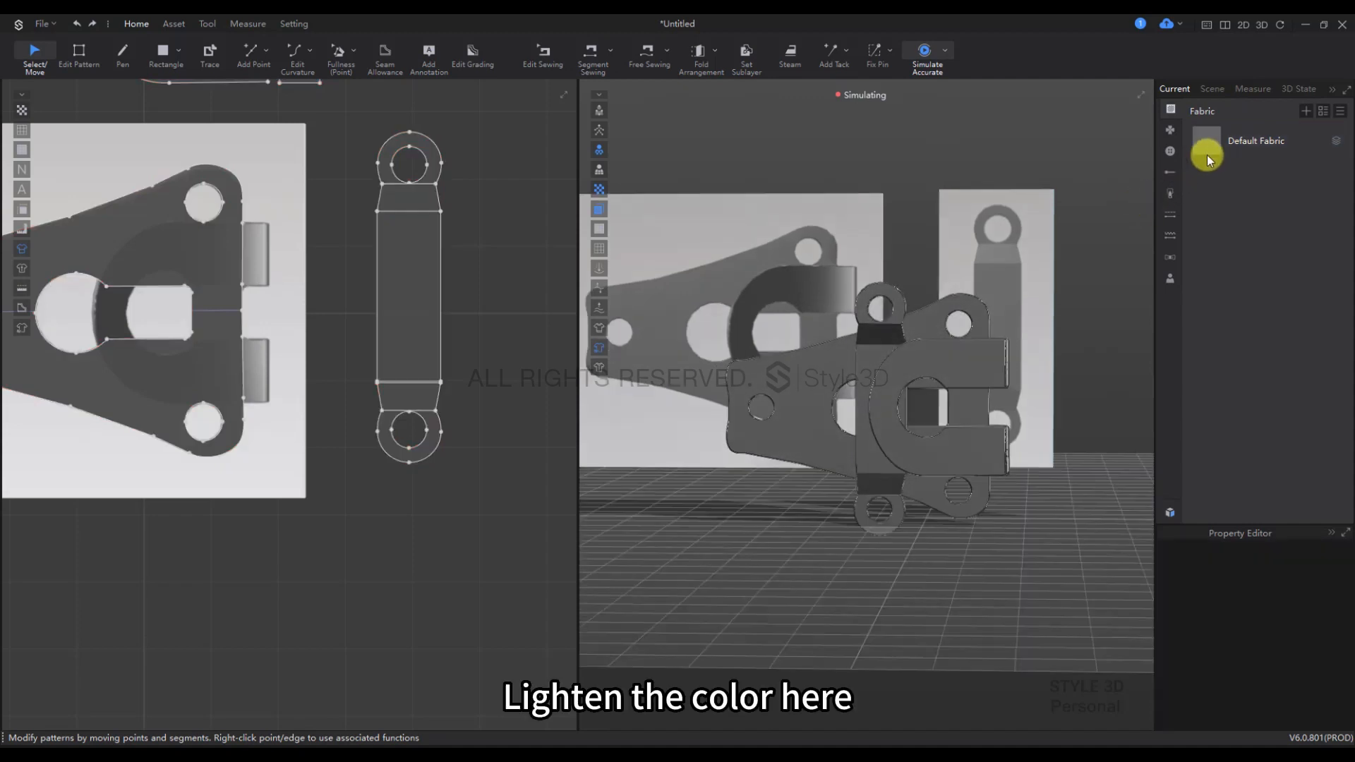
Step: Lighten the default fabric's gray color by a small amount
click(1206, 155)
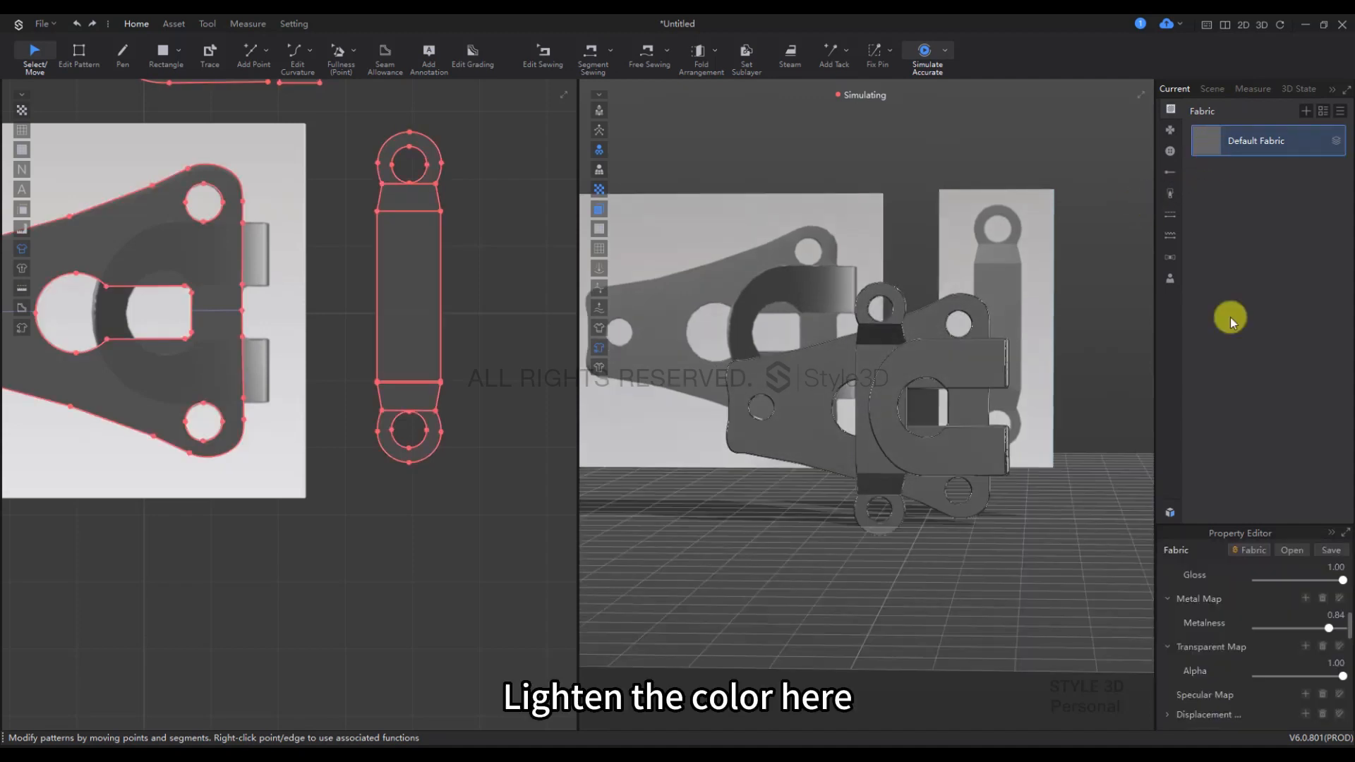
click(1318, 670)
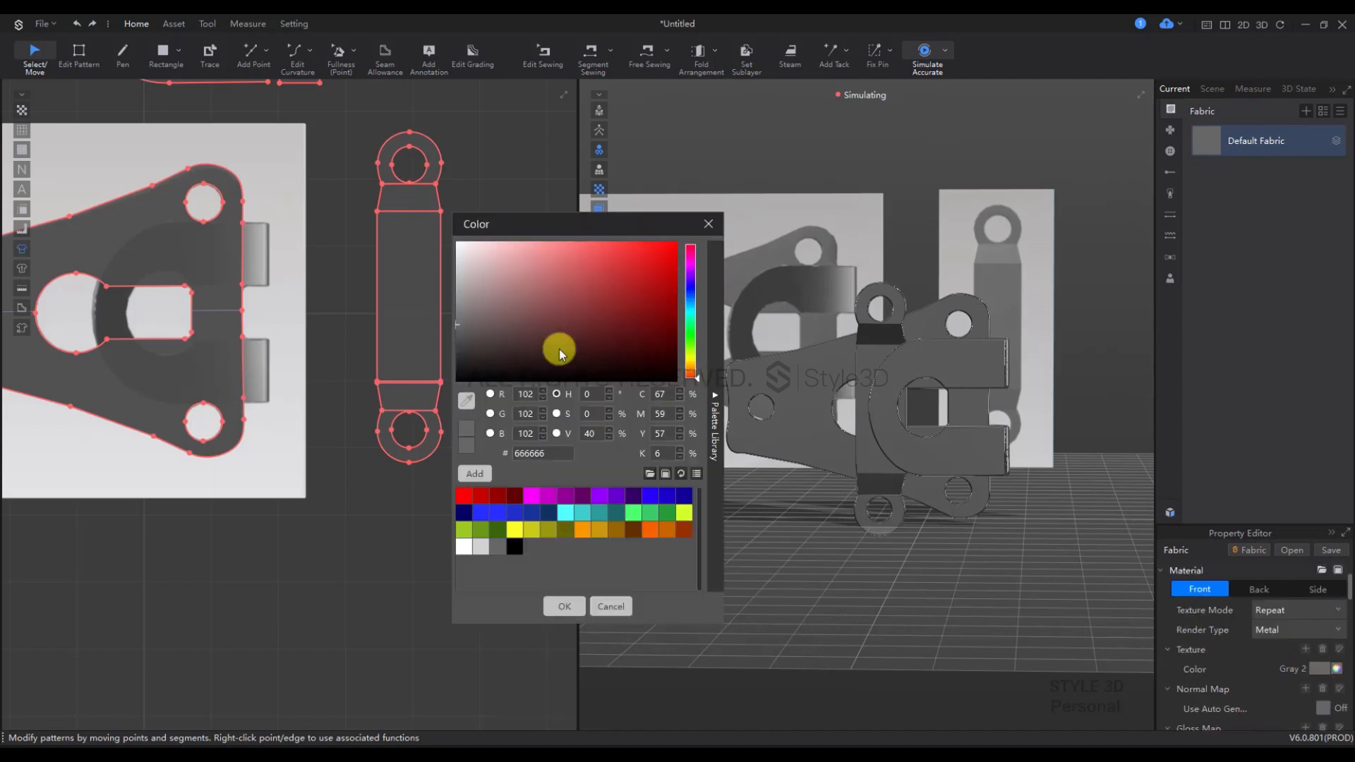
drag(460, 319, 456, 306)
click(564, 605)
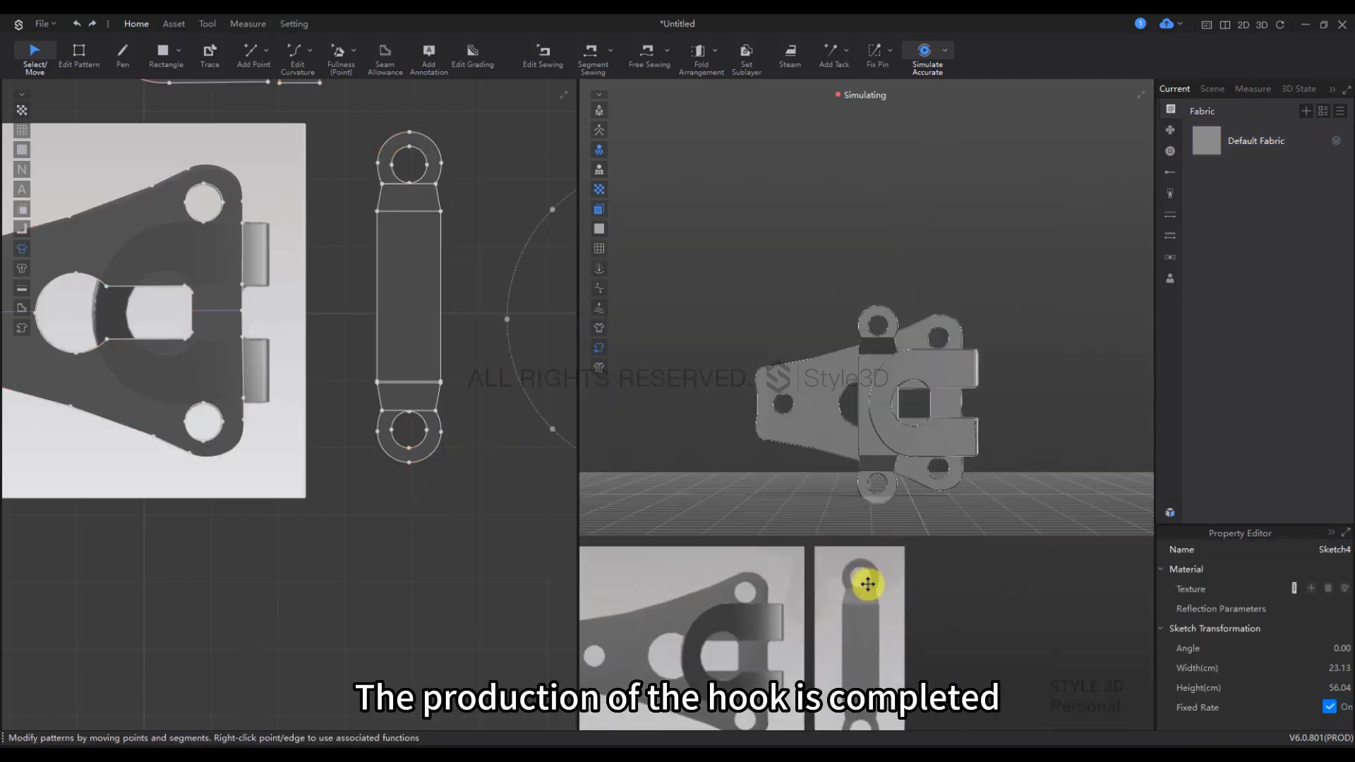
Step: Place the strap reference image below the hook, stop the simulation and view the finished clasp at an angle
drag(868, 585, 873, 587)
click(1131, 409)
scroll(1035, 466, up, 5)
scroll(1014, 518, down, 3)
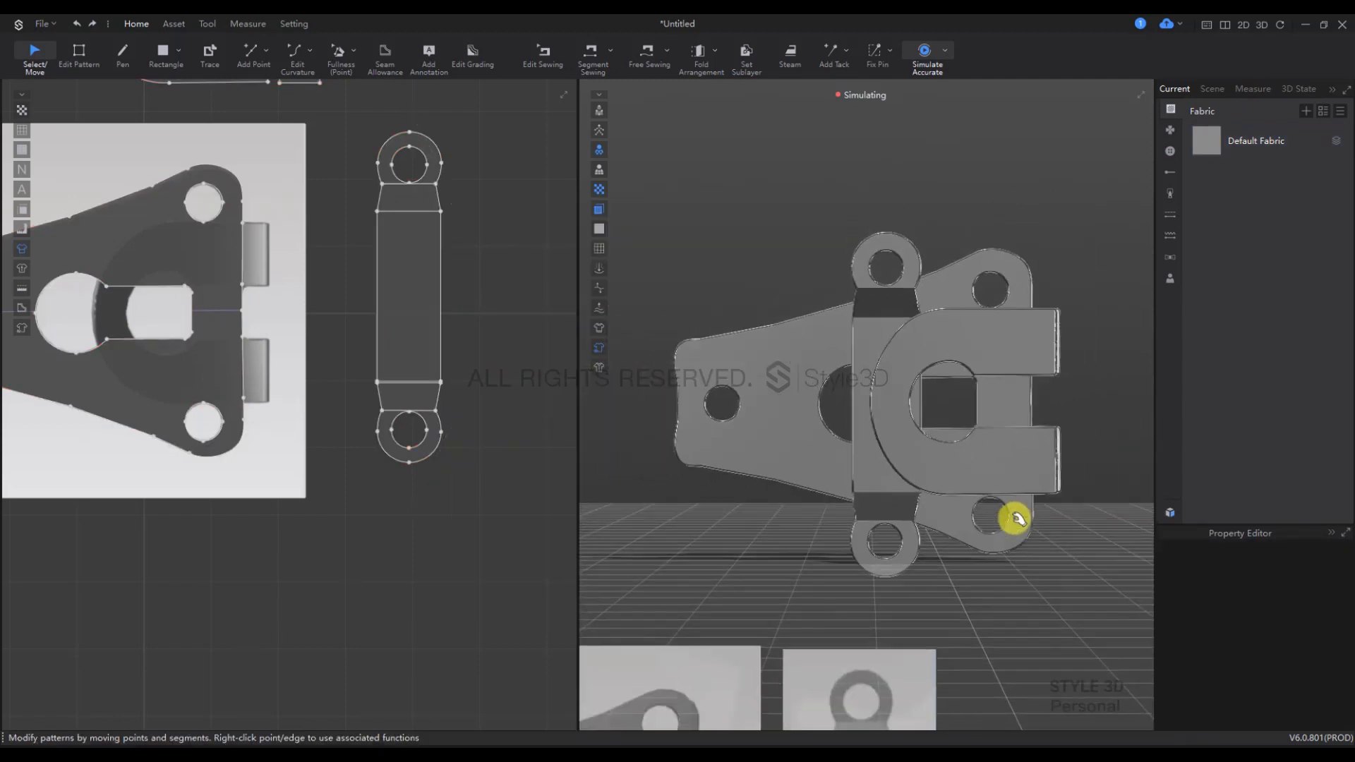
key(space)
right_drag(985, 635, 1127, 605)
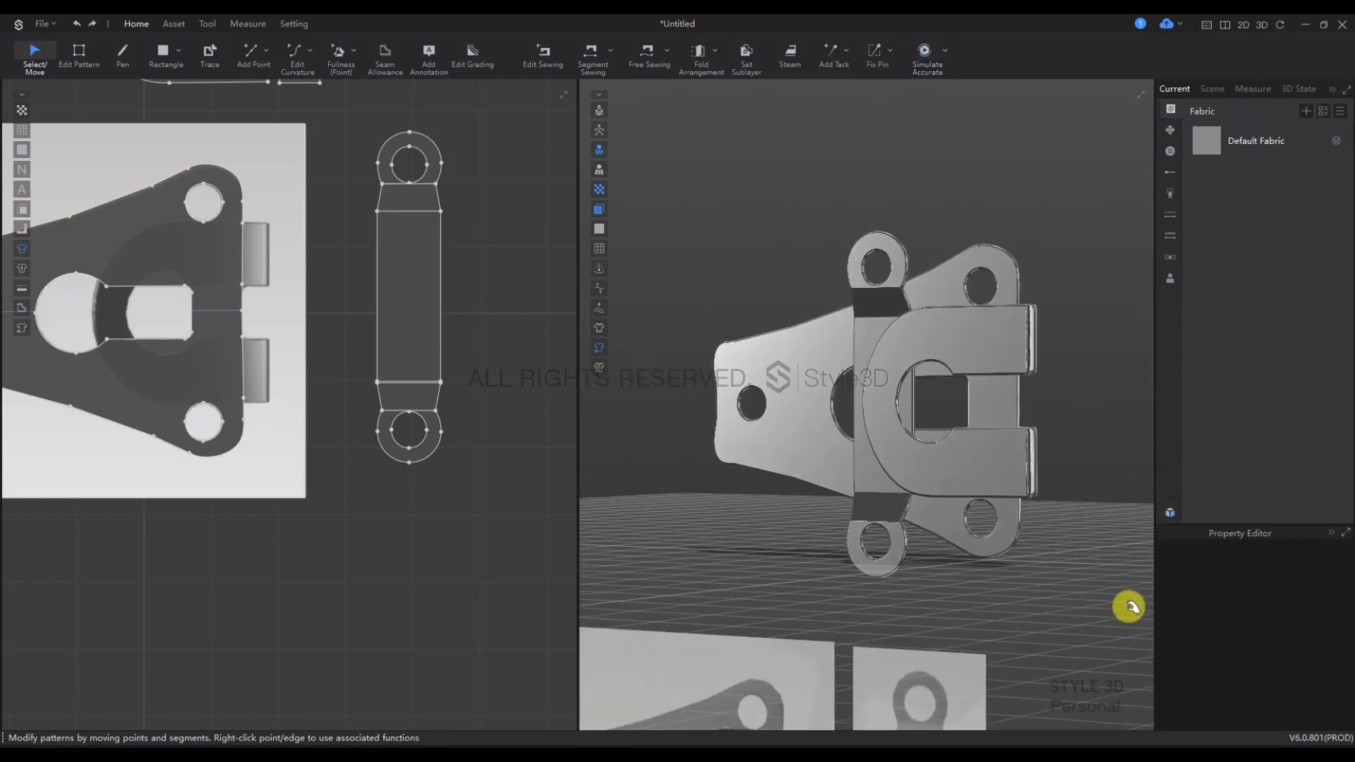